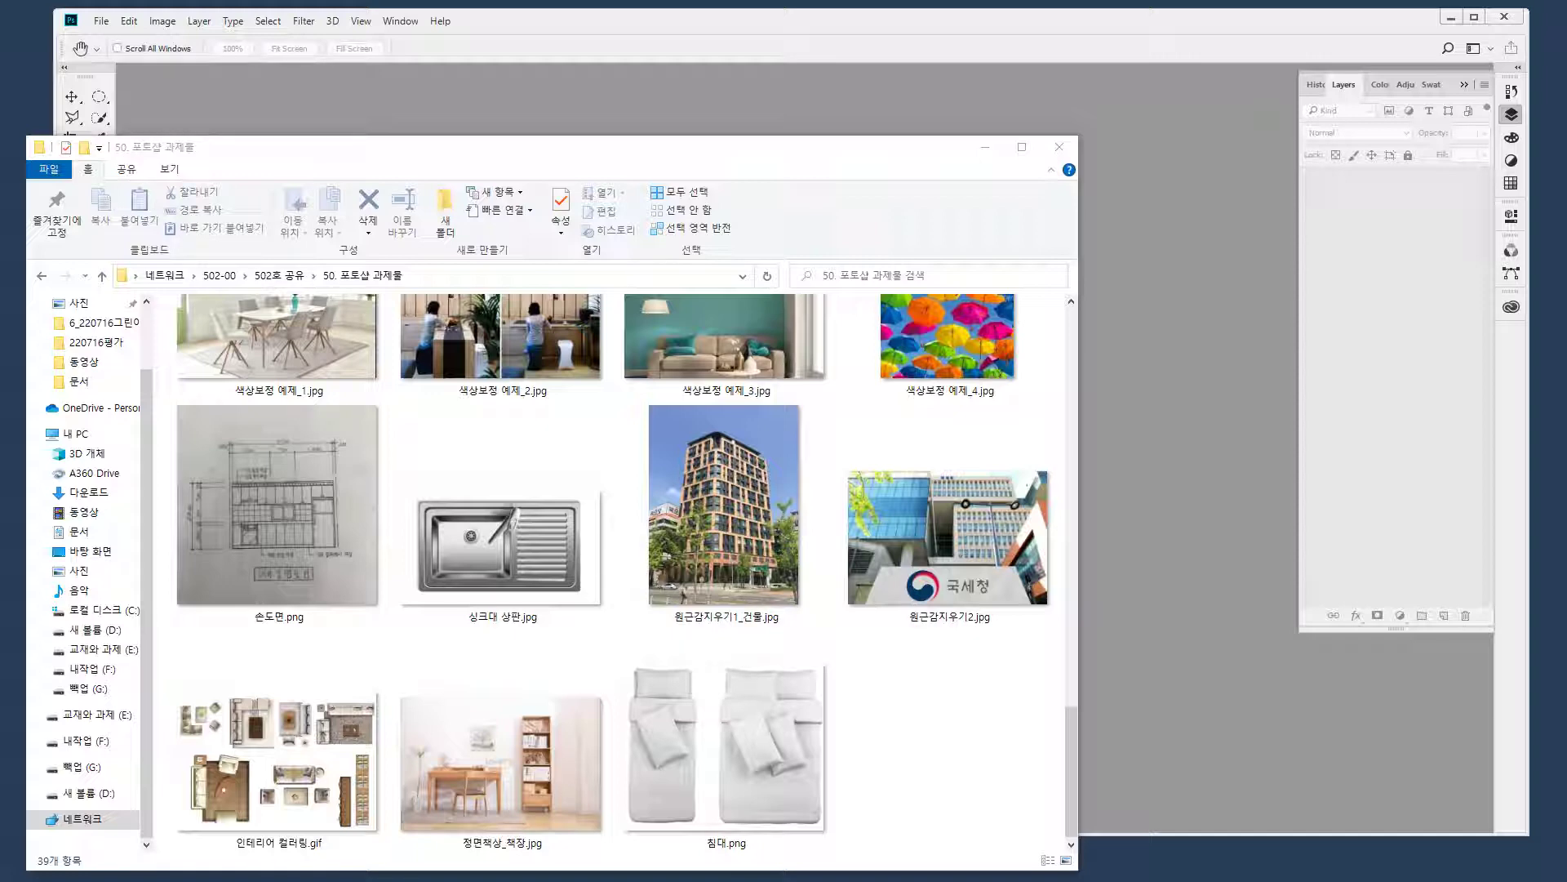
# Open the building photo 원근감지우기1_건물.jpg from the folder 50. 포토샵 과제물 in Photoshop
pyautogui.moveTo(767, 501); pyautogui.dragTo(1173, 380)
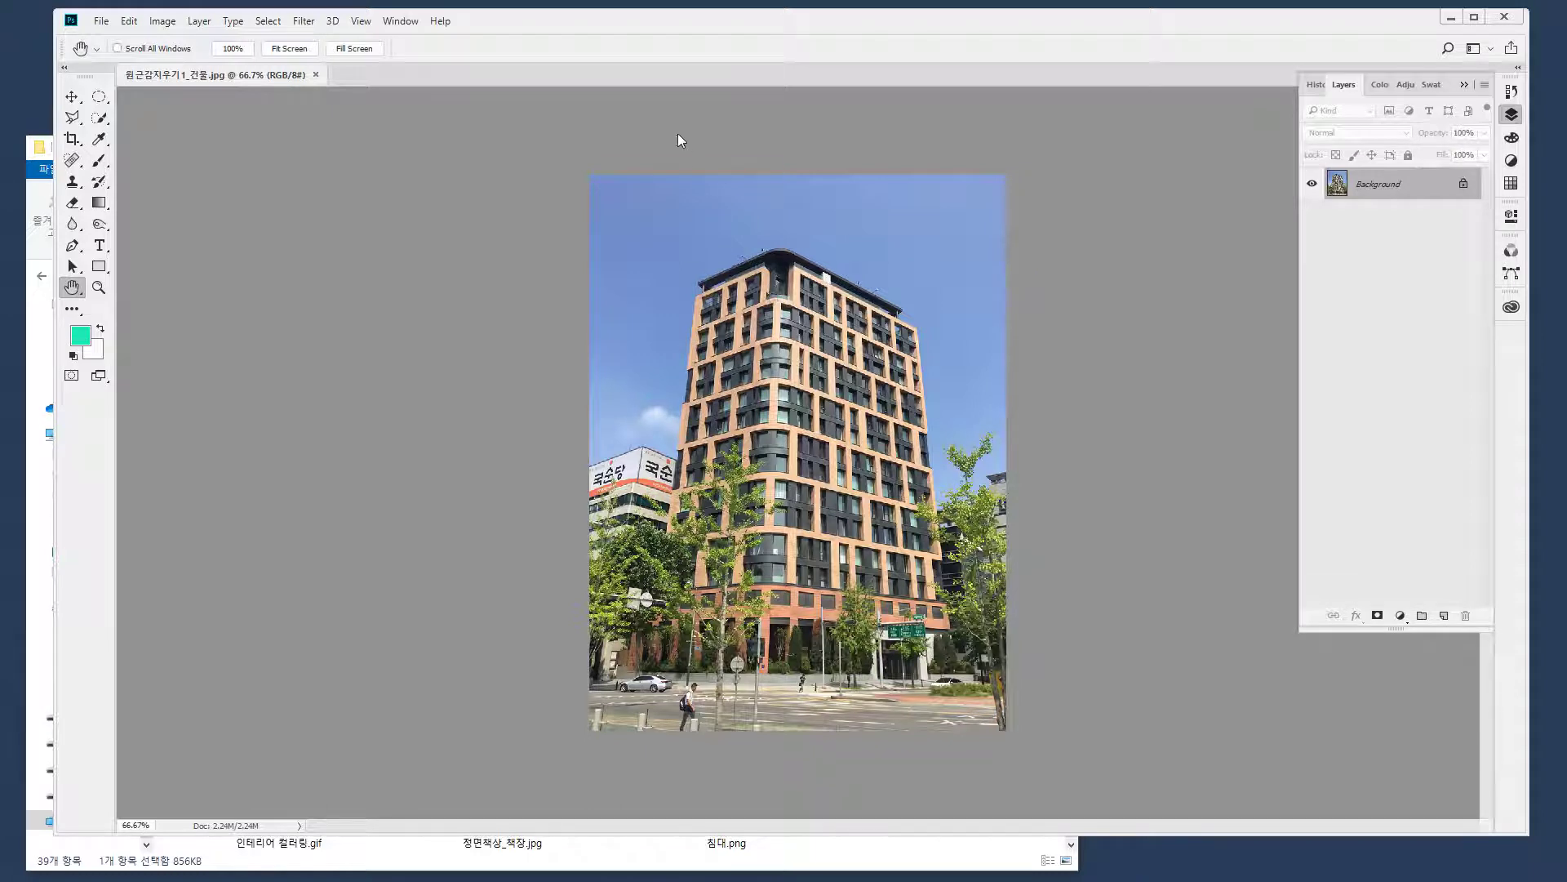
pyautogui.moveTo(685, 131)
pyautogui.mouseDown()
pyautogui.moveTo(630, 112)
pyautogui.moveTo(686, 106)
pyautogui.moveTo(691, 144)
pyautogui.mouseUp()
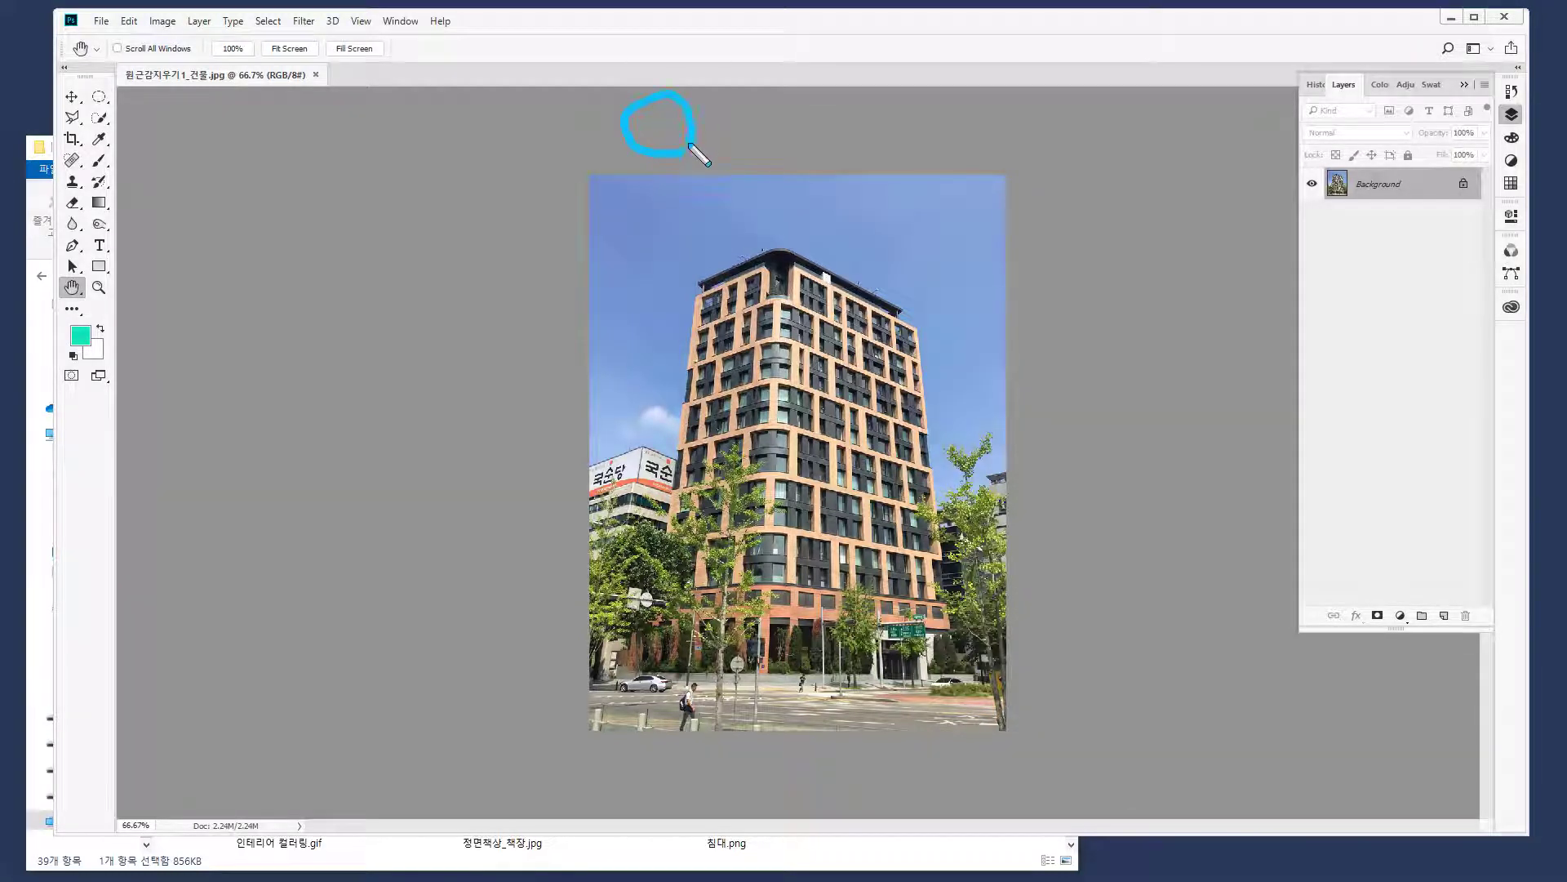
pyautogui.moveTo(790, 146)
pyautogui.mouseDown()
pyautogui.moveTo(744, 131)
pyautogui.moveTo(805, 122)
pyautogui.mouseUp()
pyautogui.moveTo(539, 339); pyautogui.dragTo(556, 368)
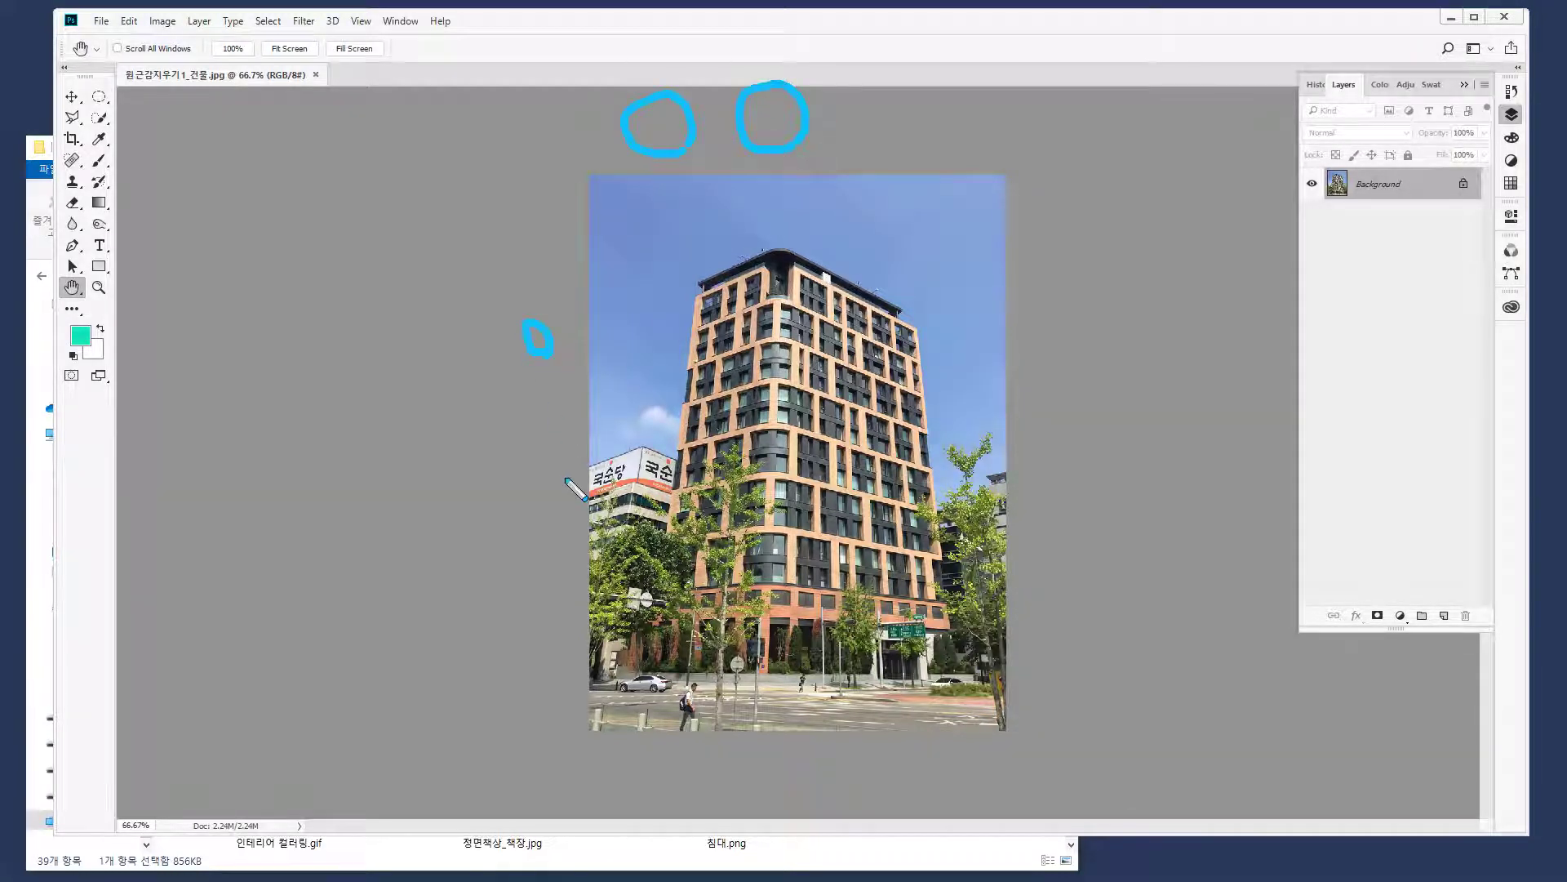
pyautogui.moveTo(576, 485); pyautogui.dragTo(571, 482)
pyautogui.press('Escape')
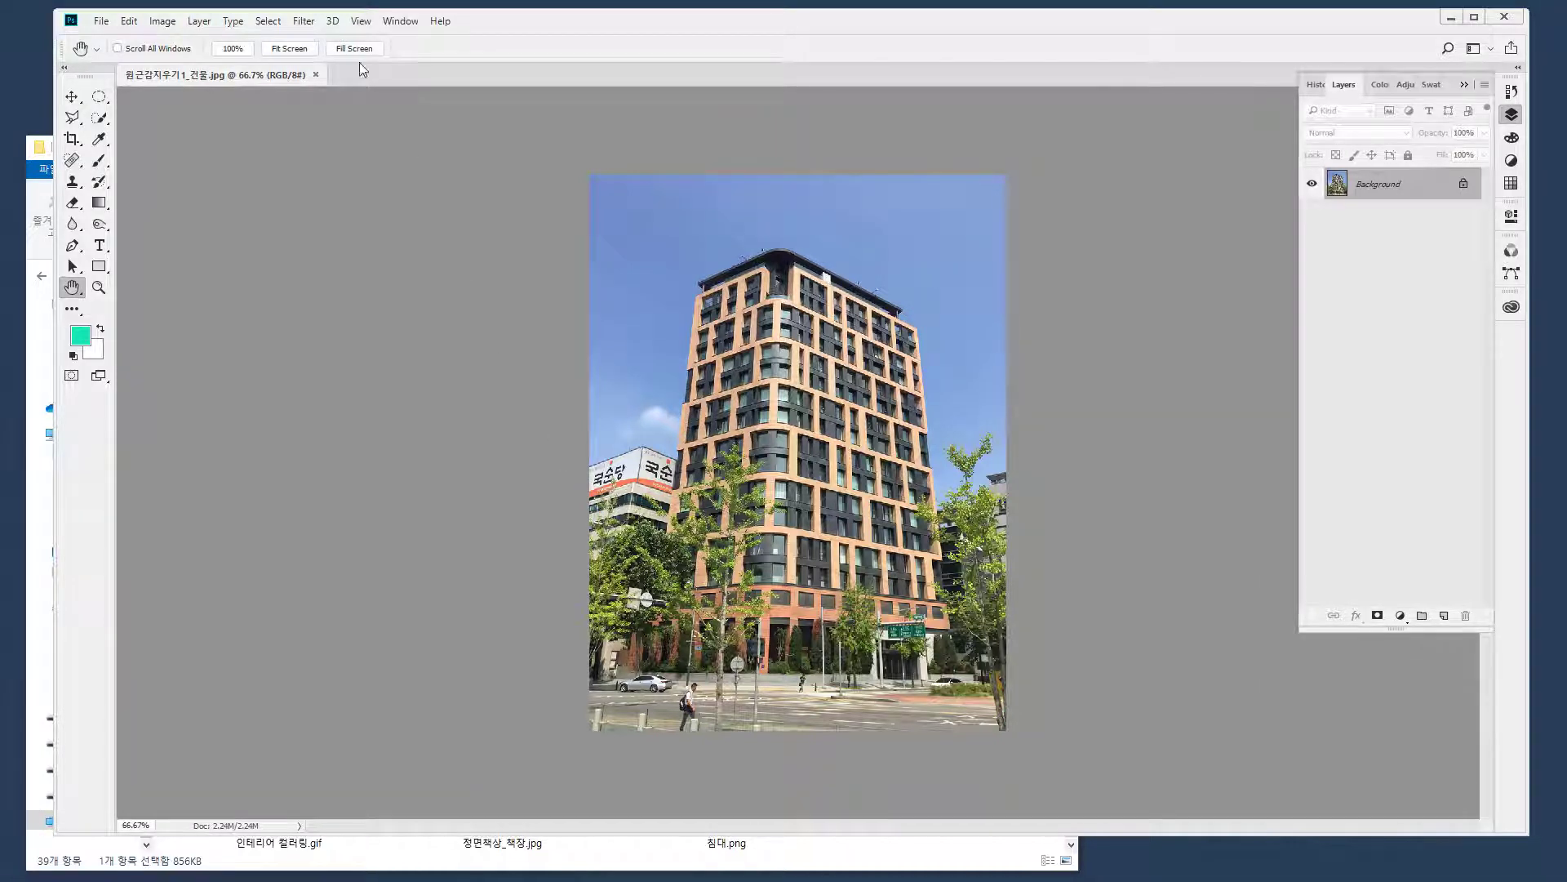
# Show the rulers around the building photo
pyautogui.click(361, 22)
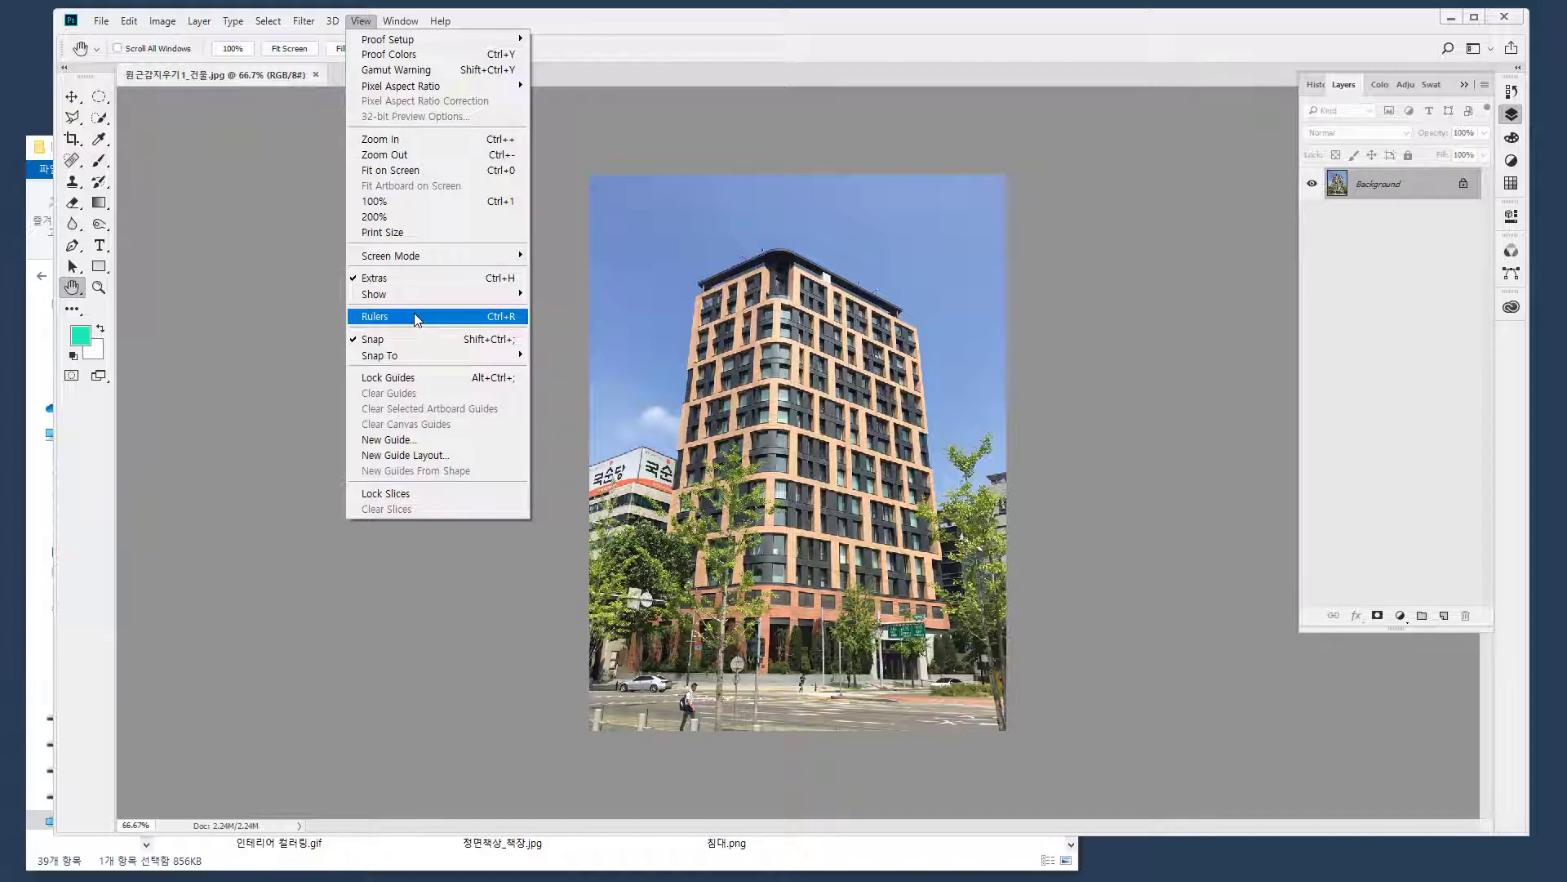
pyautogui.click(472, 322)
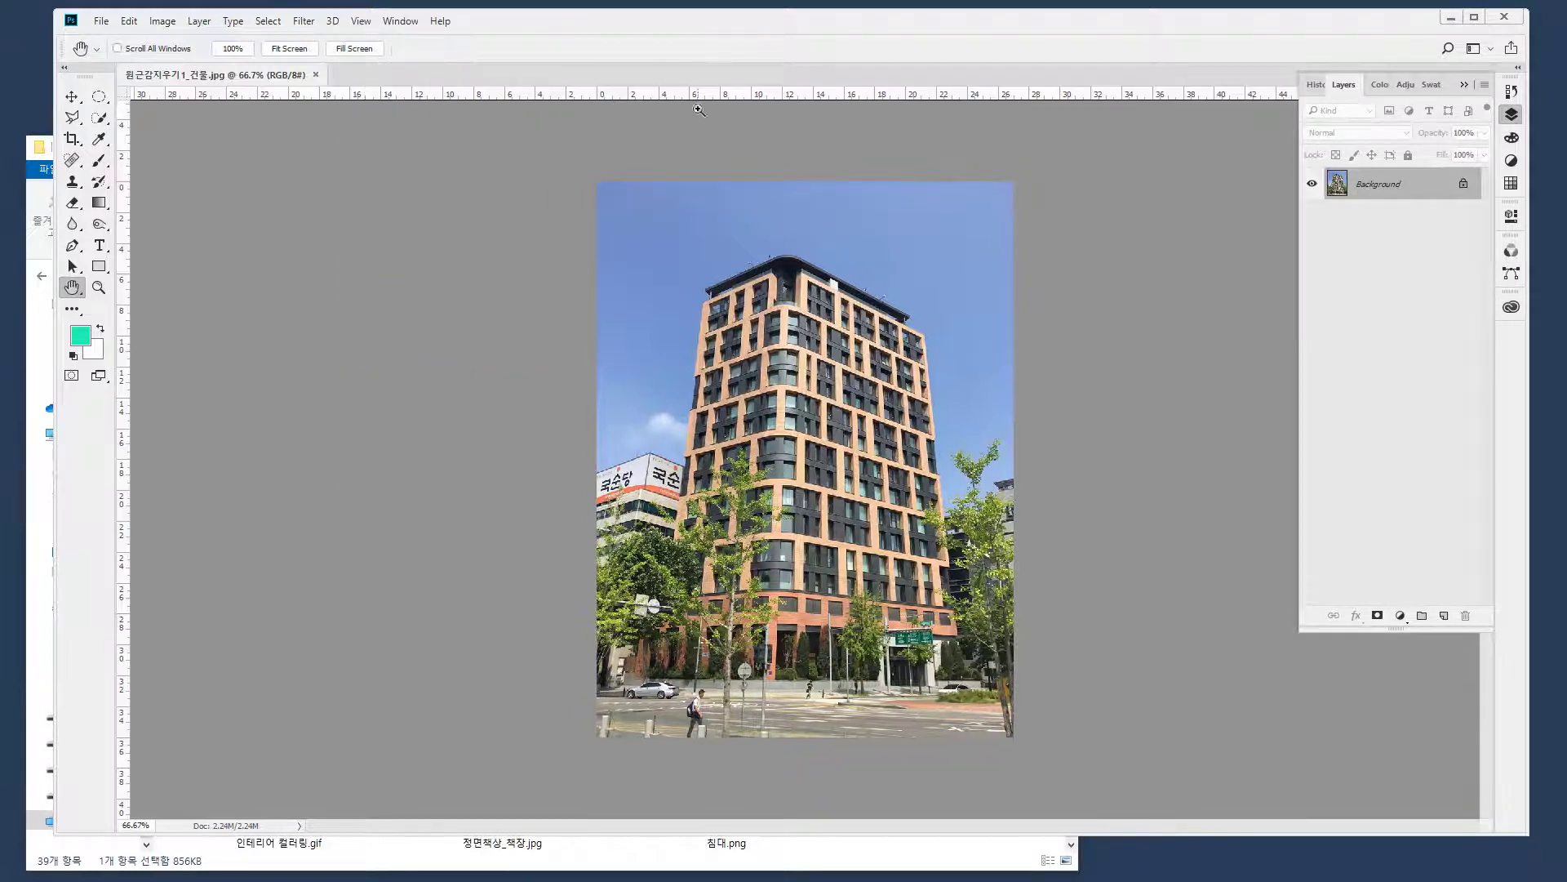
pyautogui.moveTo(699, 110)
pyautogui.mouseDown()
pyautogui.moveTo(757, 111)
pyautogui.moveTo(738, 164)
pyautogui.mouseUp()
pyautogui.moveTo(161, 339); pyautogui.dragTo(149, 349)
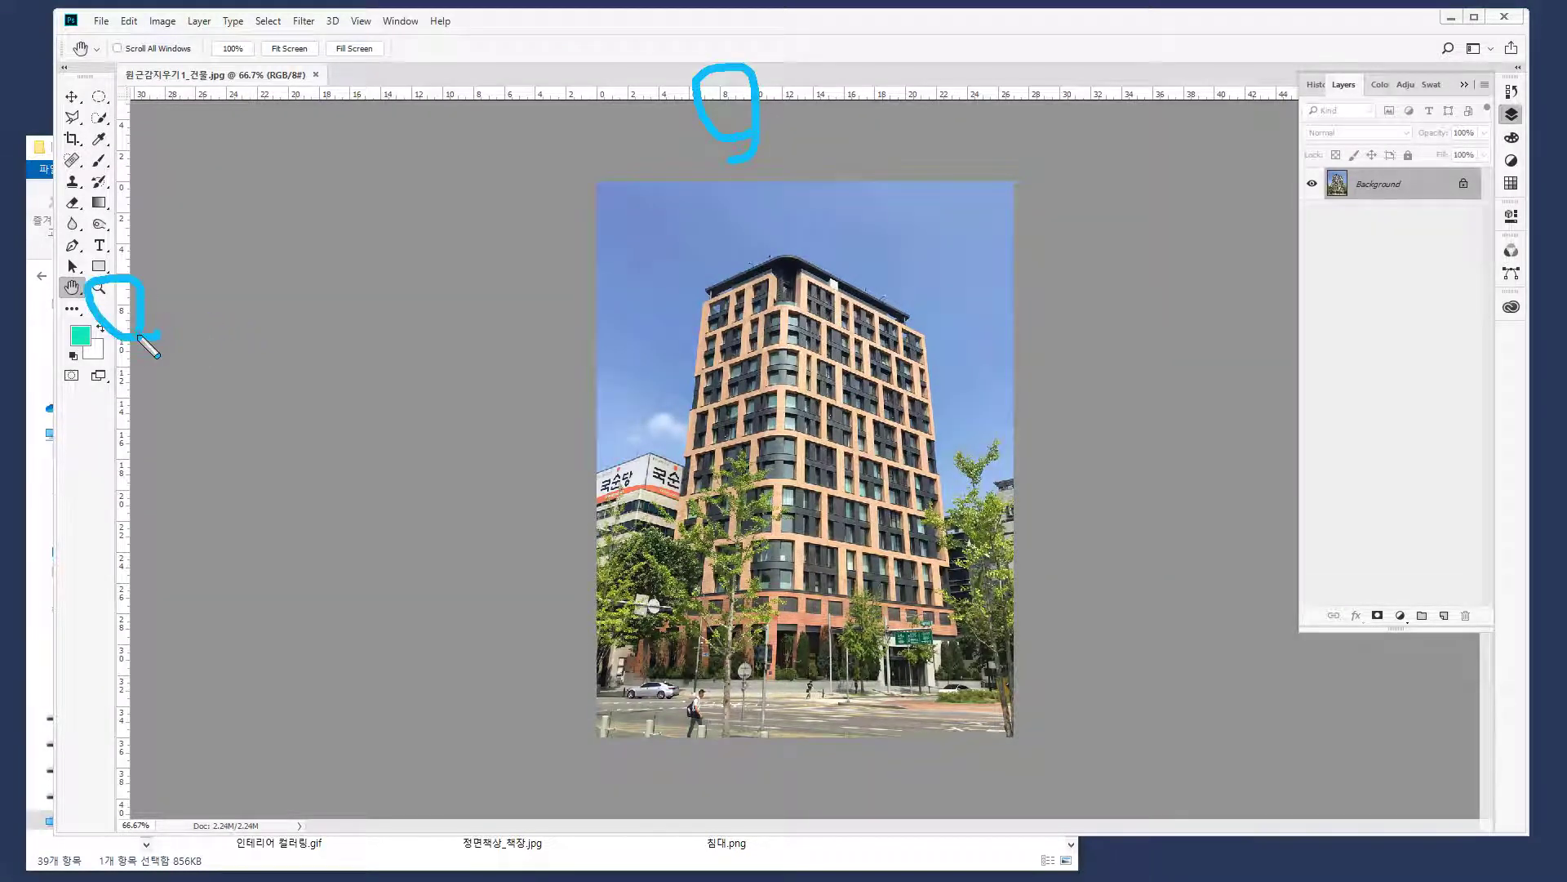
pyautogui.press('Escape')
# Hide the rulers and show them again, twice in a row
pyautogui.hotkey('ctrl', 'r')
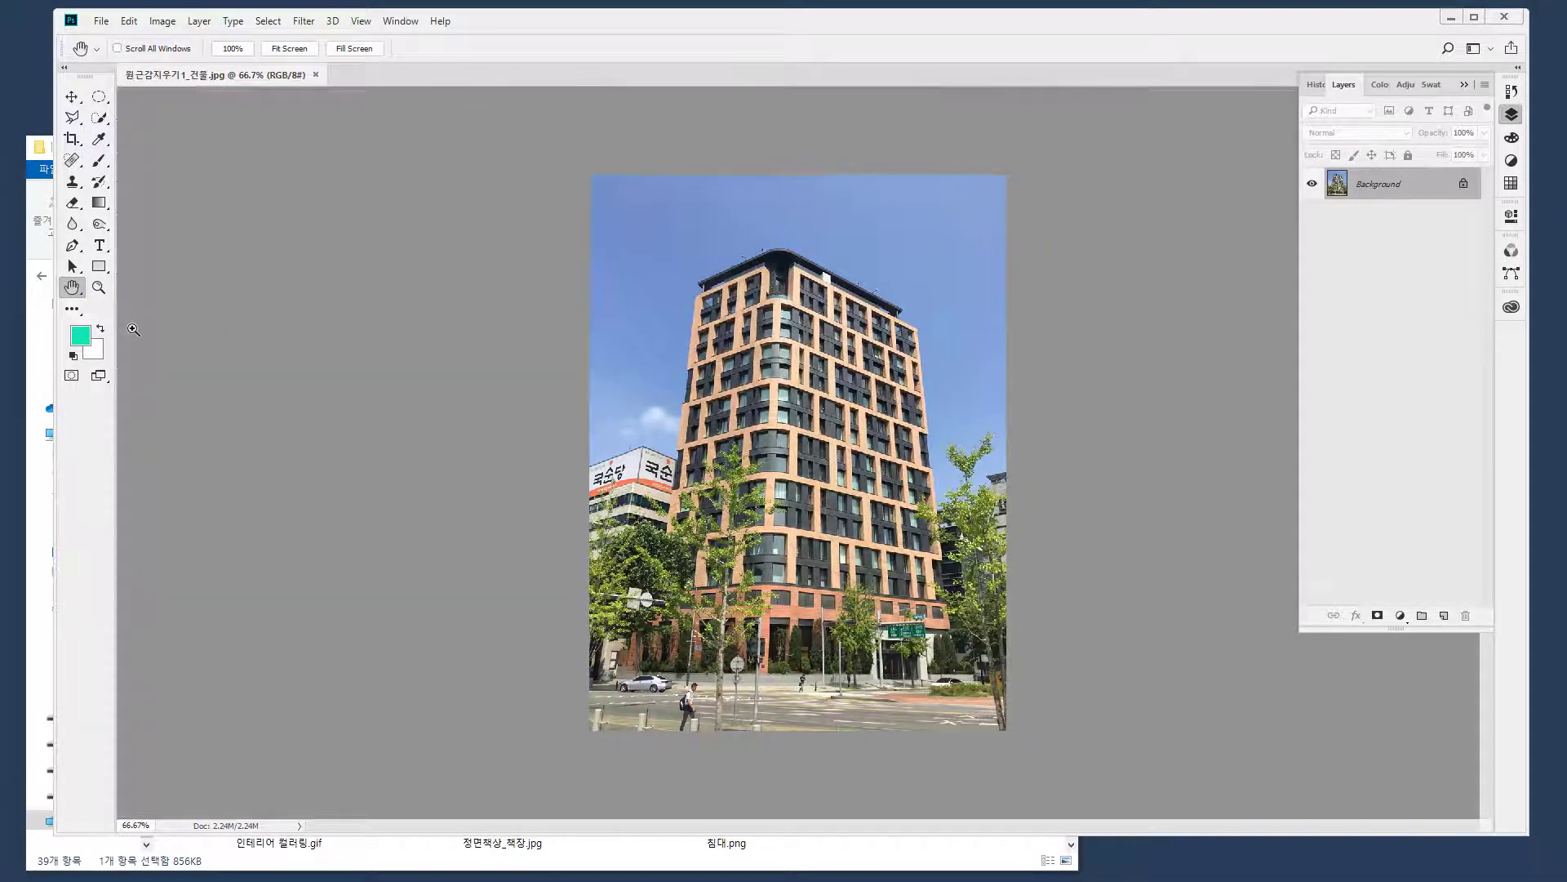
pyautogui.hotkey('ctrl', 'r')
pyautogui.click(360, 21)
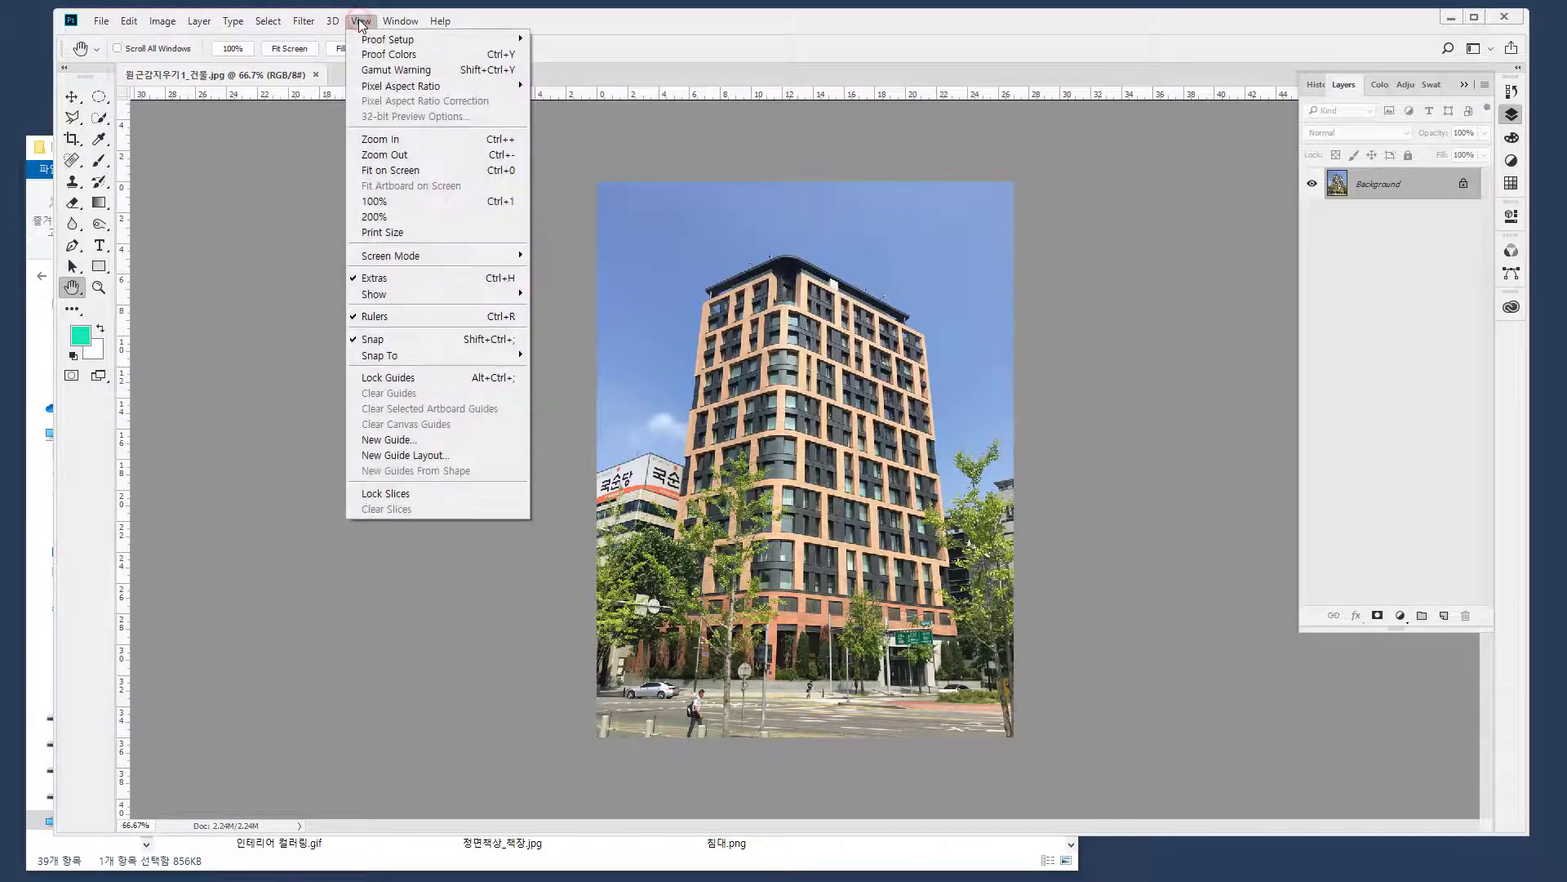
pyautogui.click(372, 317)
pyautogui.click(360, 21)
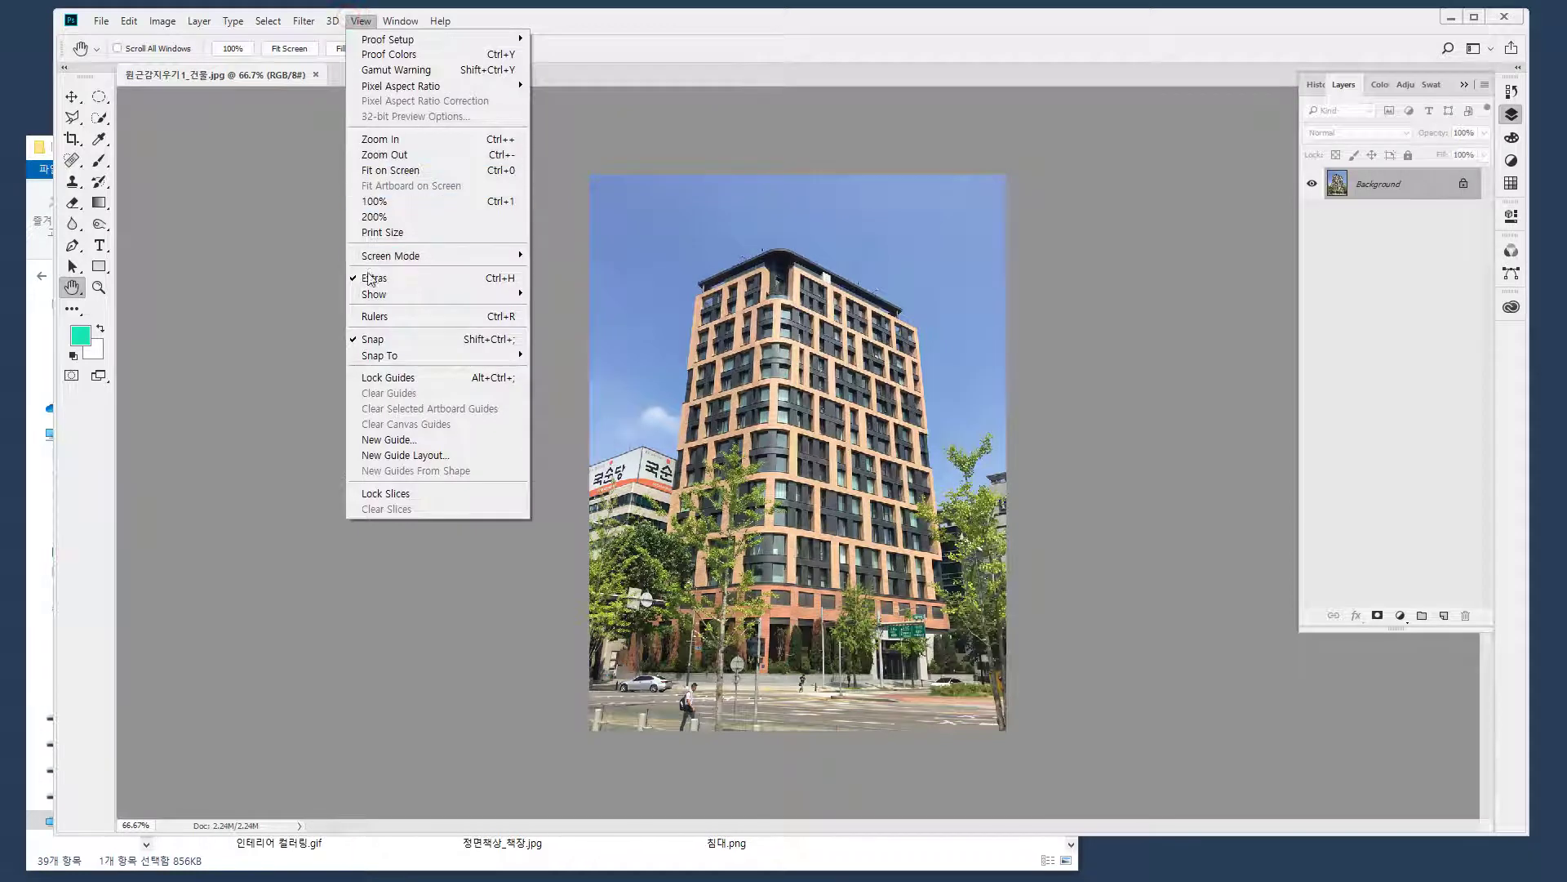
pyautogui.click(372, 315)
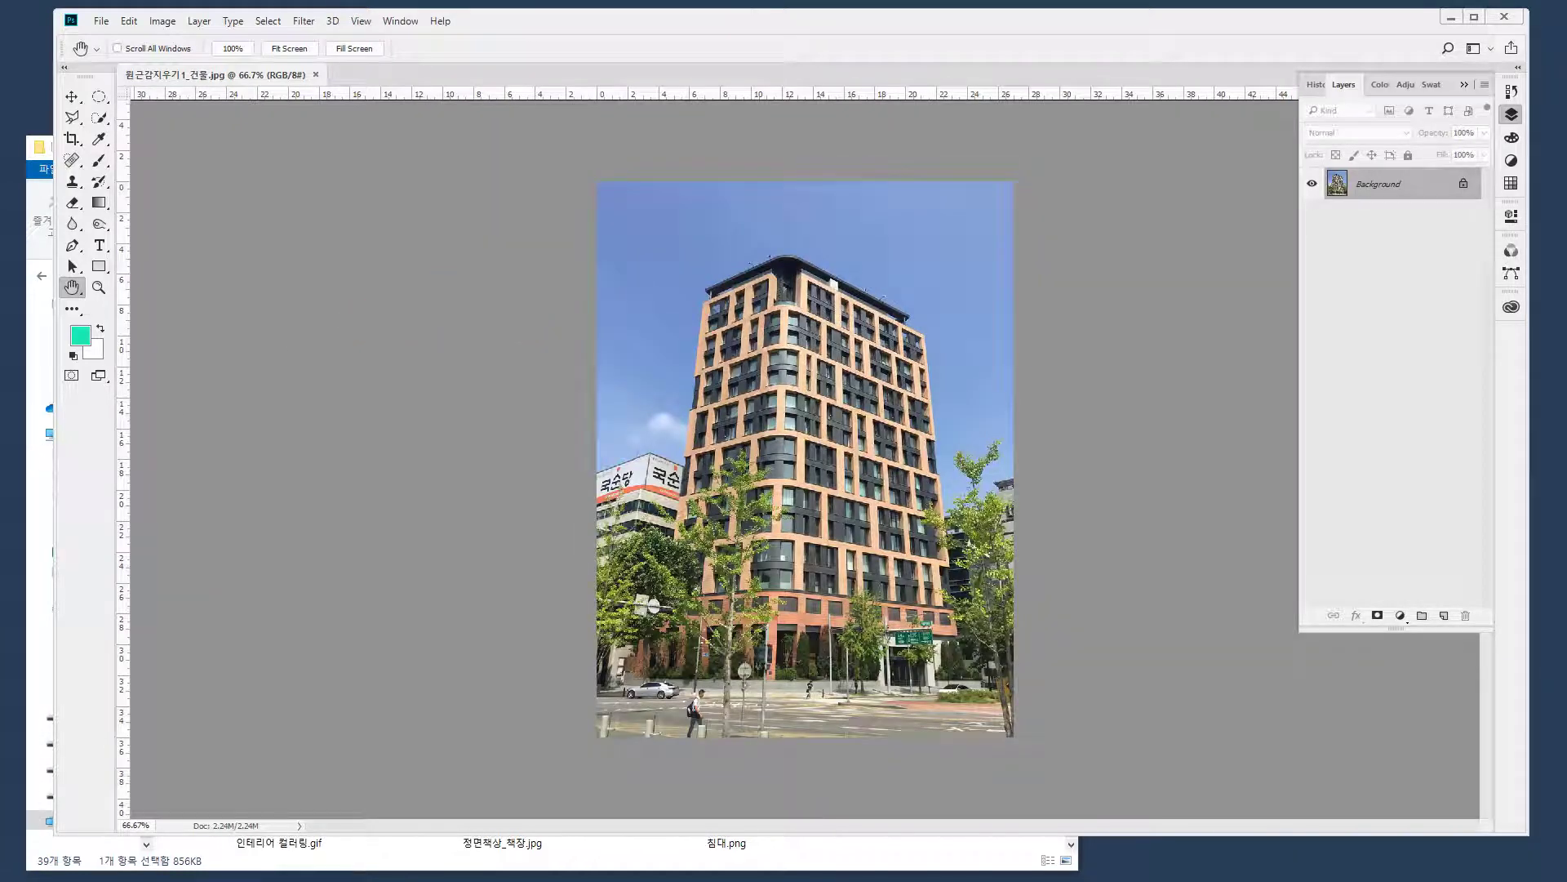
# Try pixels as the ruler unit and finally set it to millimeters
pyautogui.rightClick(669, 95)
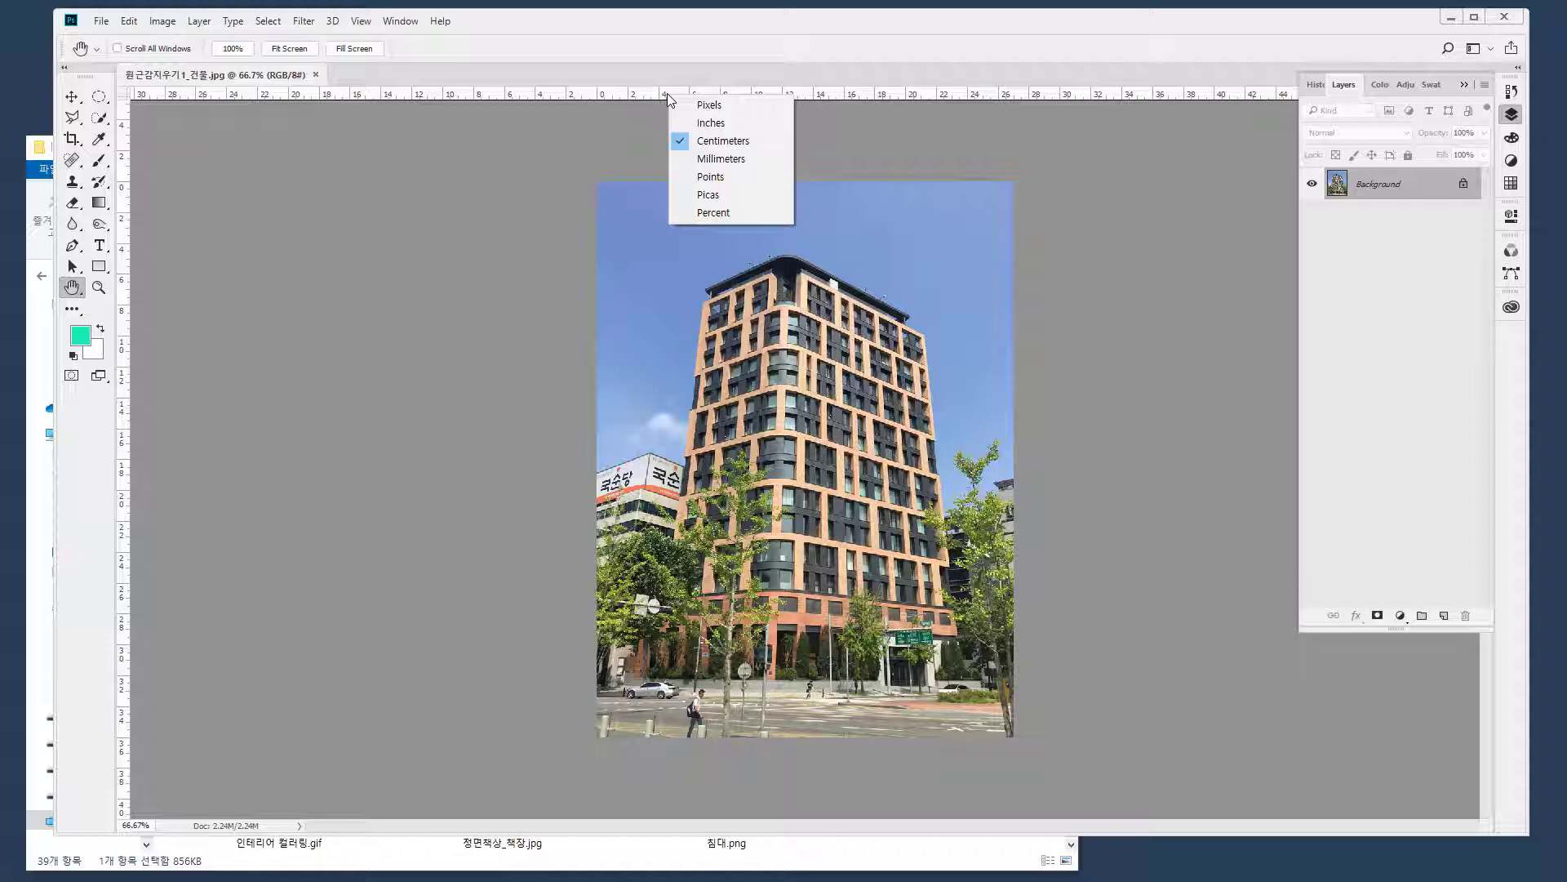
pyautogui.click(722, 105)
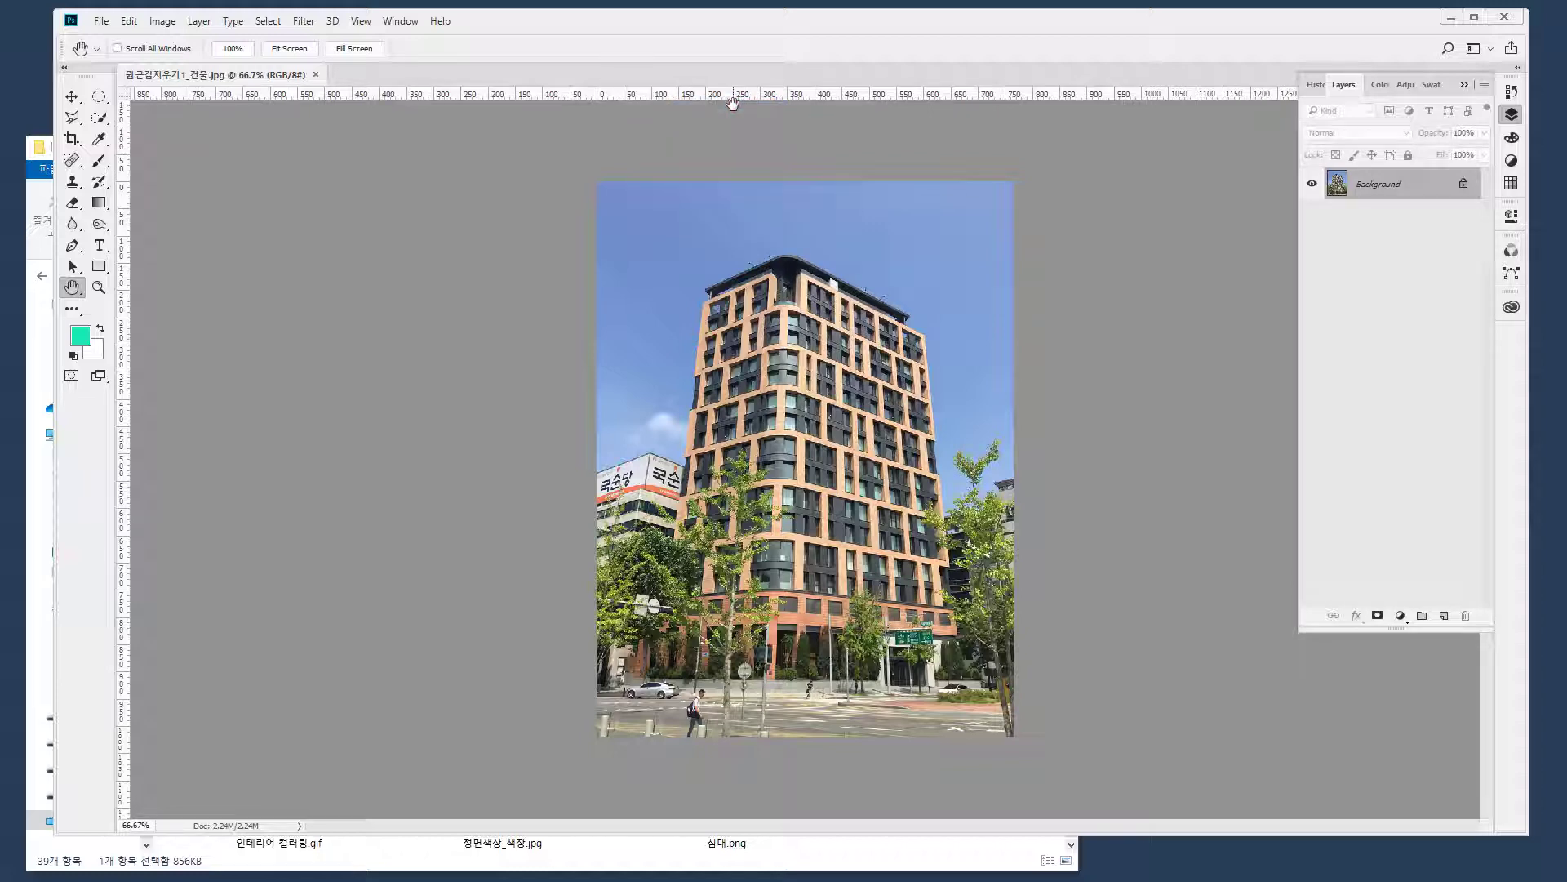
pyautogui.rightClick(708, 89)
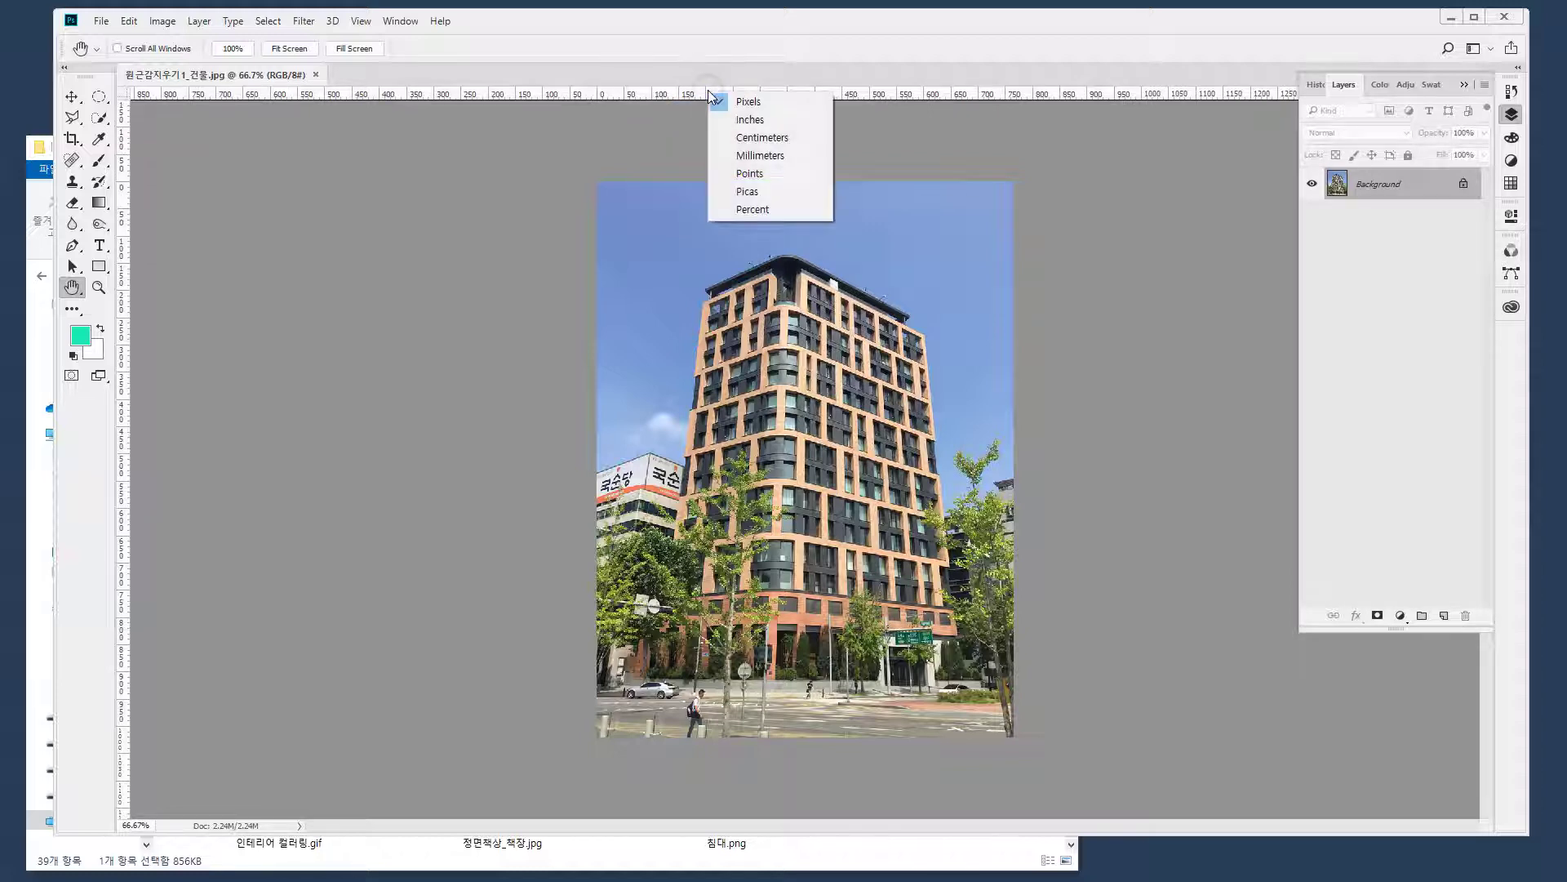
pyautogui.click(788, 158)
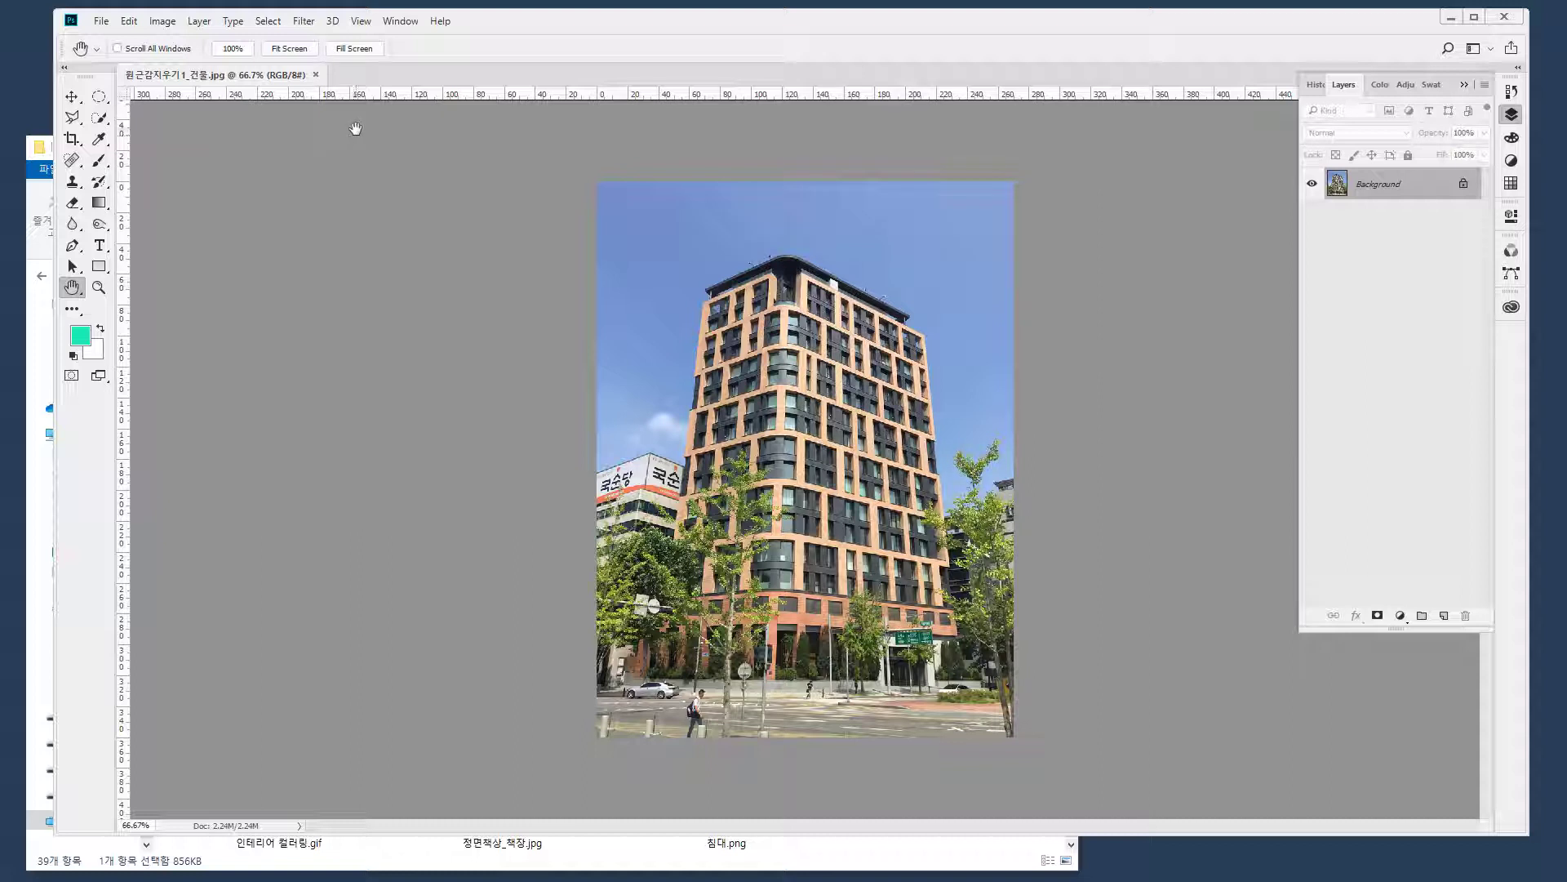
# Float the photo in its own window and enlarge that window until a margin surrounds the whole image
pyautogui.click(642, 96)
pyautogui.moveTo(268, 79); pyautogui.dragTo(303, 129)
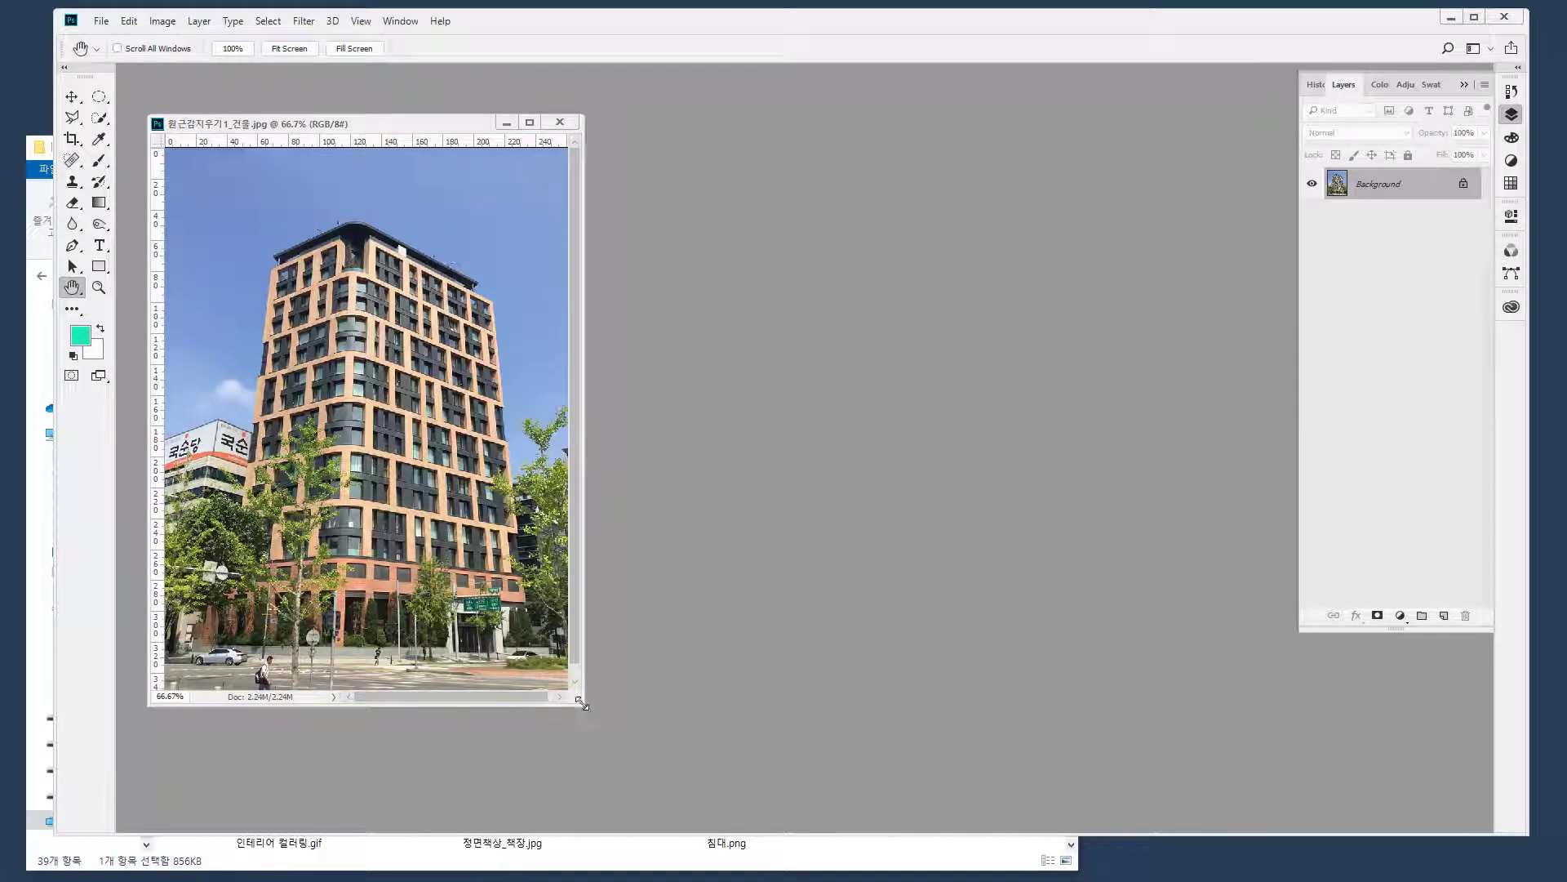
pyautogui.moveTo(580, 707); pyautogui.dragTo(707, 790)
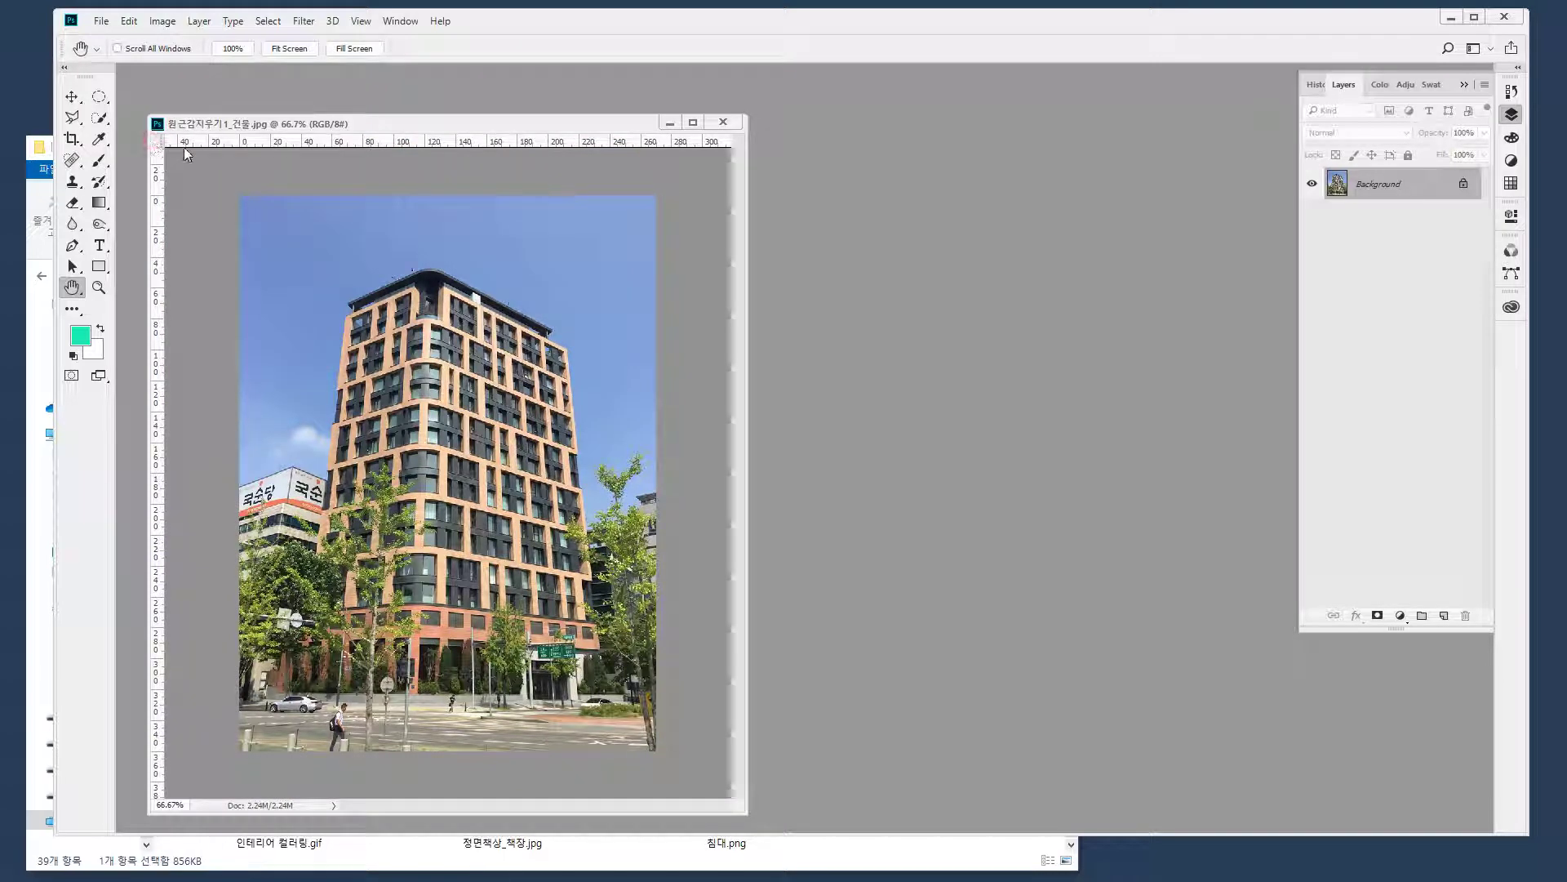
# Move the ruler origin into the sky just above the left part of the building's roof
pyautogui.moveTo(242, 145)
pyautogui.mouseDown()
pyautogui.moveTo(263, 144)
pyautogui.moveTo(172, 148)
pyautogui.moveTo(195, 167)
pyautogui.mouseUp()
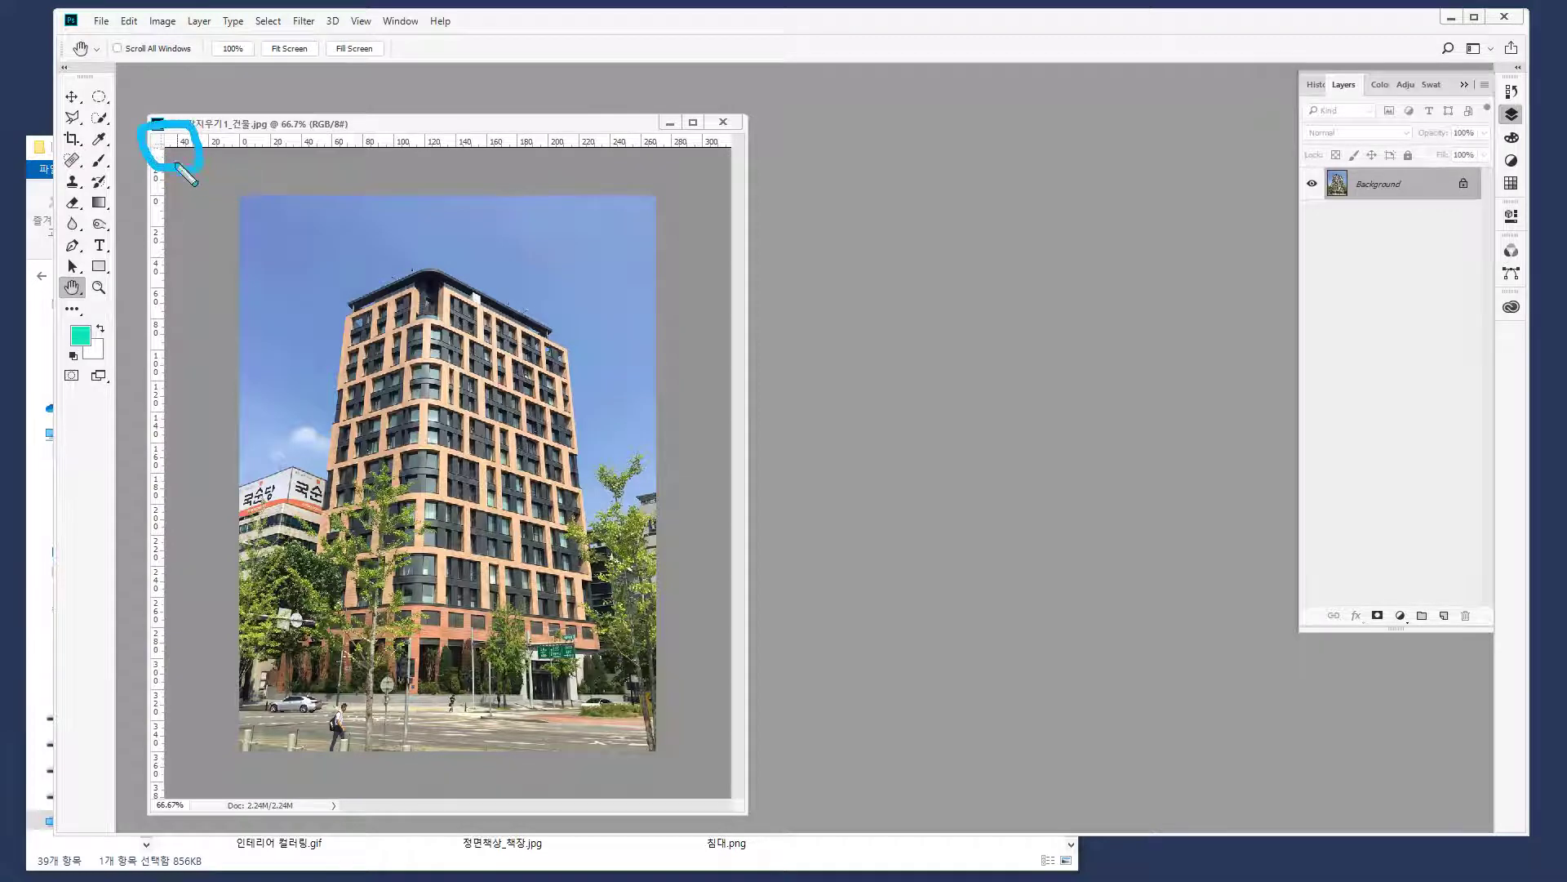
pyautogui.press('Escape')
pyautogui.moveTo(387, 213); pyautogui.dragTo(379, 242)
pyautogui.moveTo(390, 102); pyautogui.dragTo(400, 167)
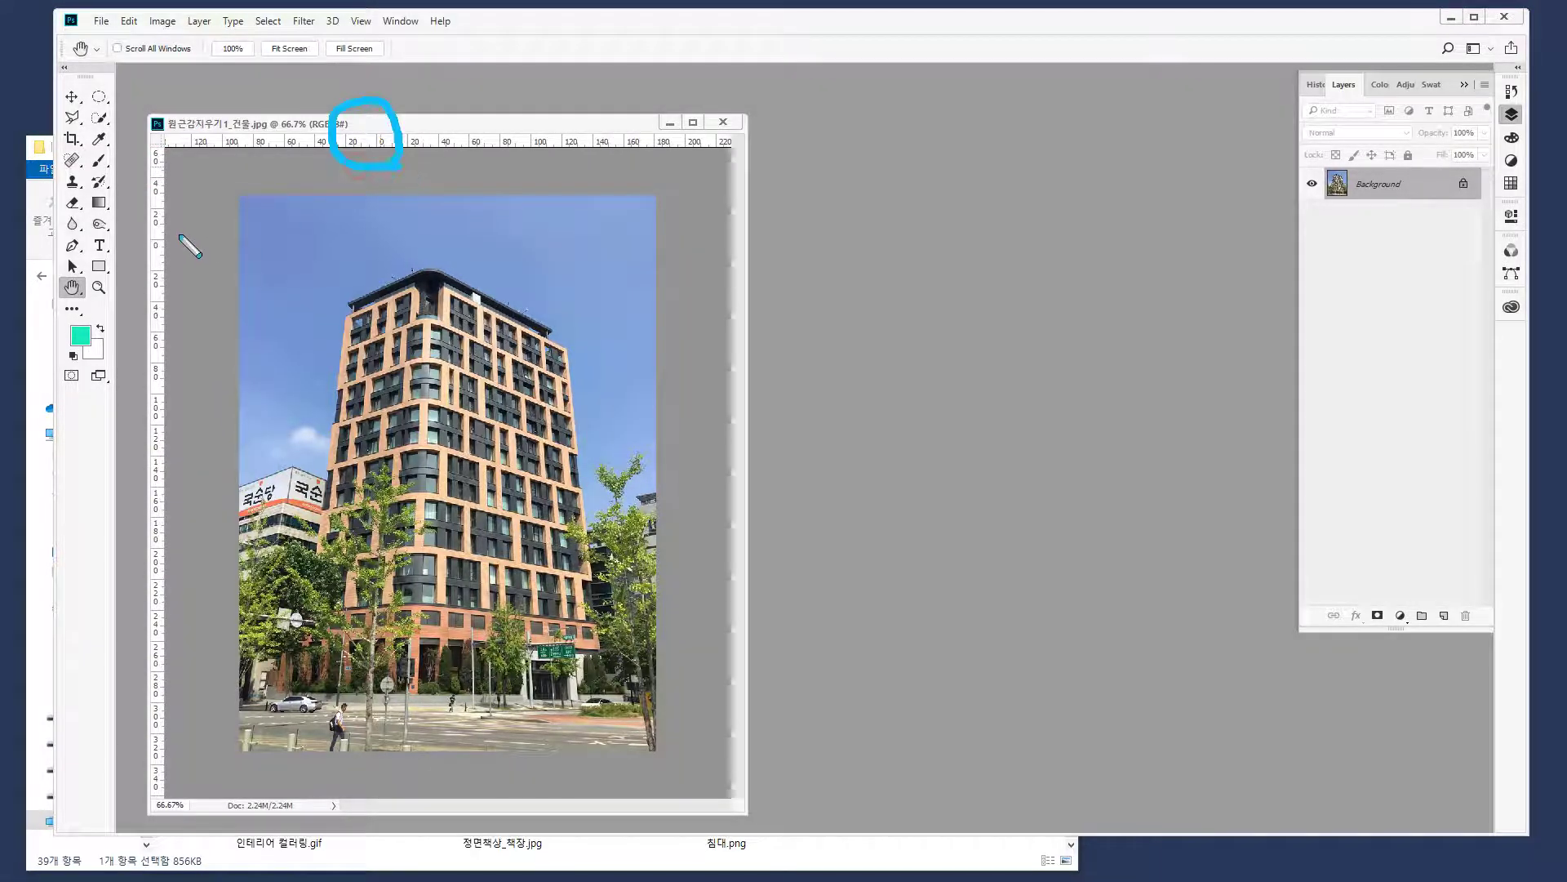
pyautogui.moveTo(189, 273); pyautogui.dragTo(191, 271)
pyautogui.press('Escape')
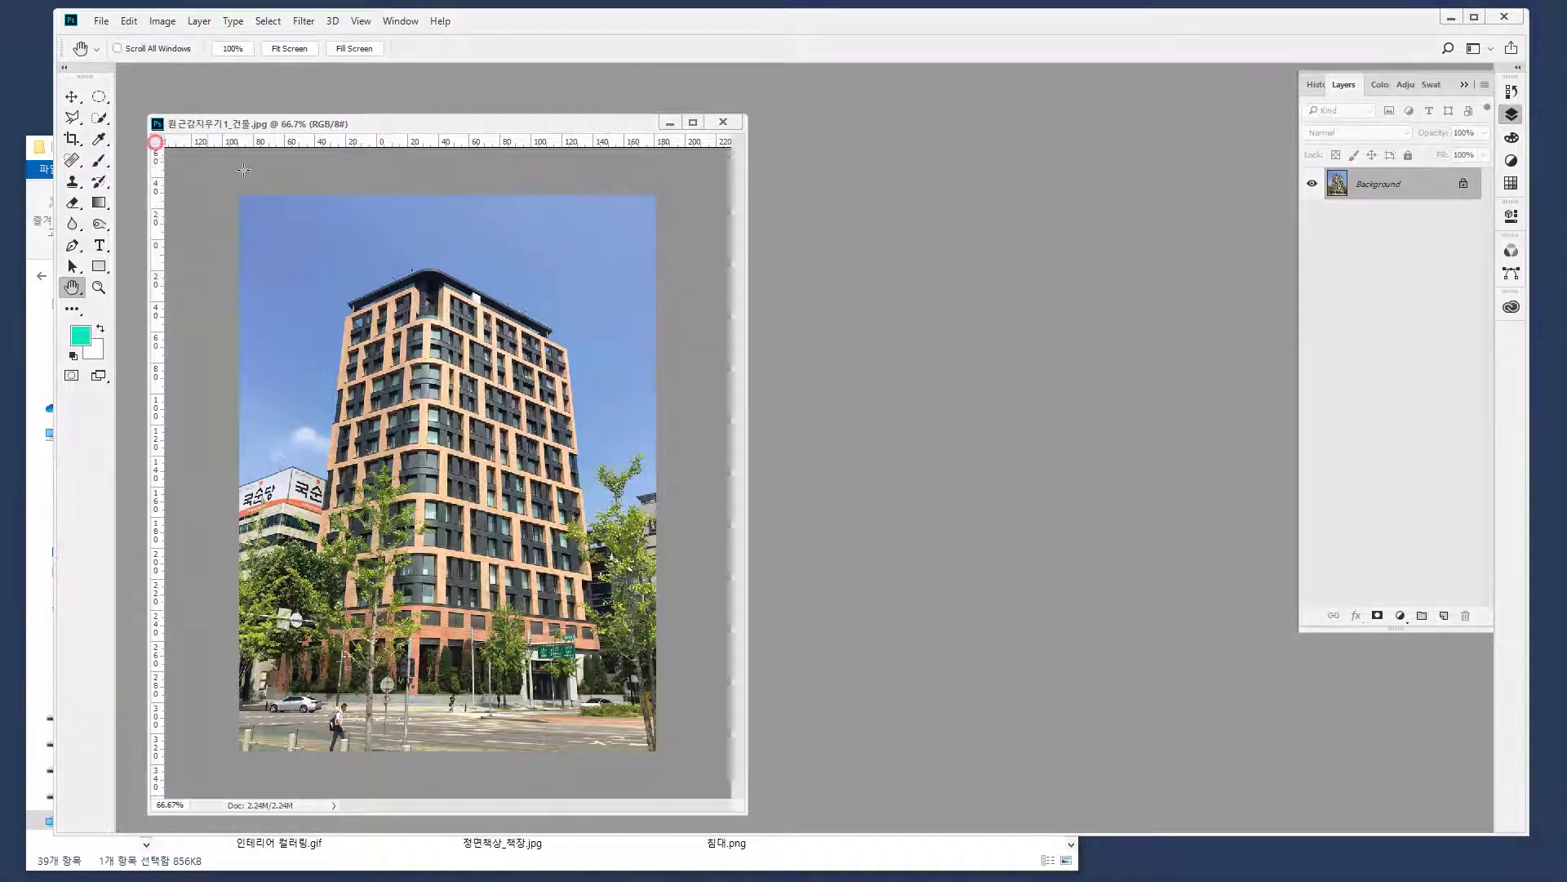
# Move the ruler origin above the image, in line with the right part of the building
pyautogui.moveTo(158, 151); pyautogui.dragTo(517, 221)
pyautogui.moveTo(163, 155); pyautogui.dragTo(485, 155)
pyautogui.moveTo(176, 160)
pyautogui.mouseDown()
pyautogui.moveTo(174, 119)
pyautogui.moveTo(175, 158)
pyautogui.moveTo(147, 143)
pyautogui.moveTo(473, 153)
pyautogui.moveTo(459, 138)
pyautogui.moveTo(463, 155)
pyautogui.moveTo(480, 127)
pyautogui.moveTo(478, 278)
pyautogui.mouseUp()
pyautogui.press('Escape')
pyautogui.moveTo(165, 151)
pyautogui.mouseDown()
pyautogui.moveTo(115, 157)
pyautogui.moveTo(168, 163)
pyautogui.moveTo(153, 455)
pyautogui.mouseUp()
pyautogui.press('Escape')
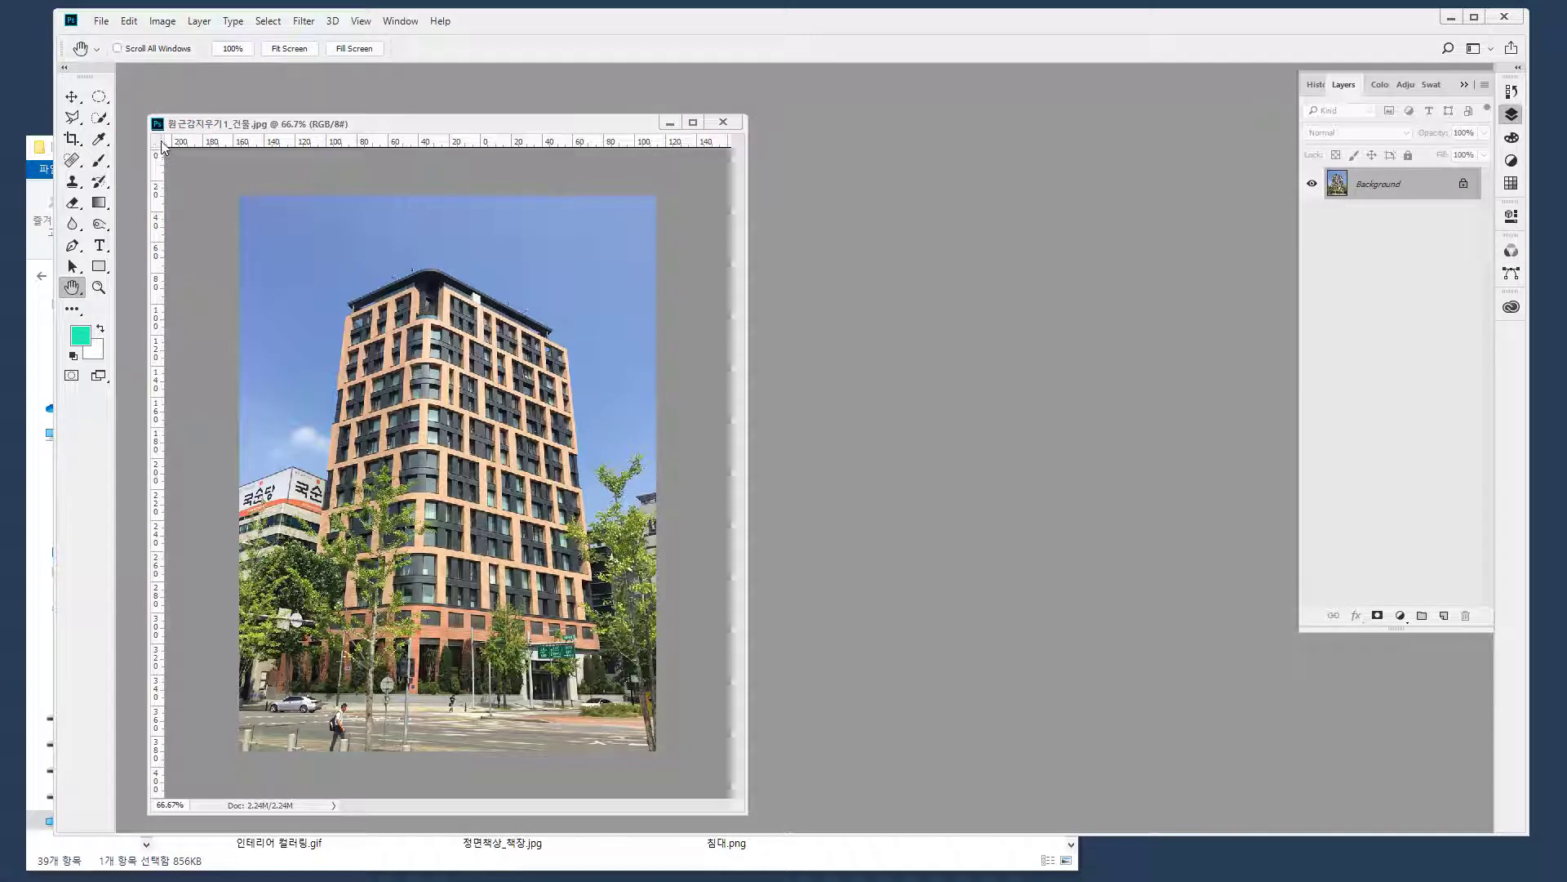
# Reposition the ruler origin several times, first onto the image's top edge and finally slightly above it
pyautogui.moveTo(158, 141); pyautogui.dragTo(159, 378)
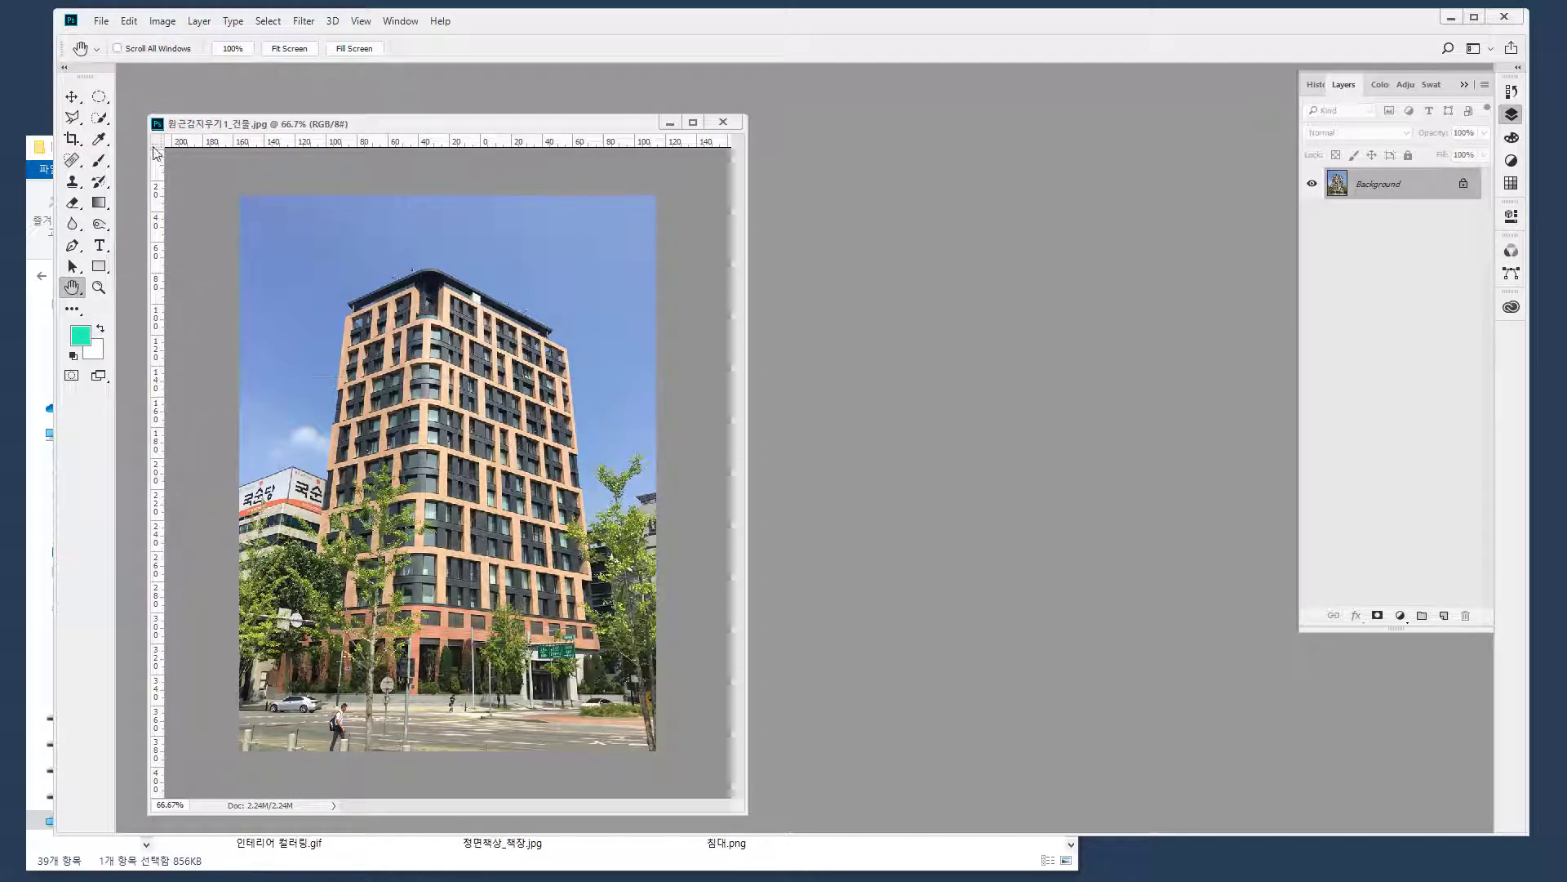
pyautogui.moveTo(157, 149); pyautogui.dragTo(155, 443)
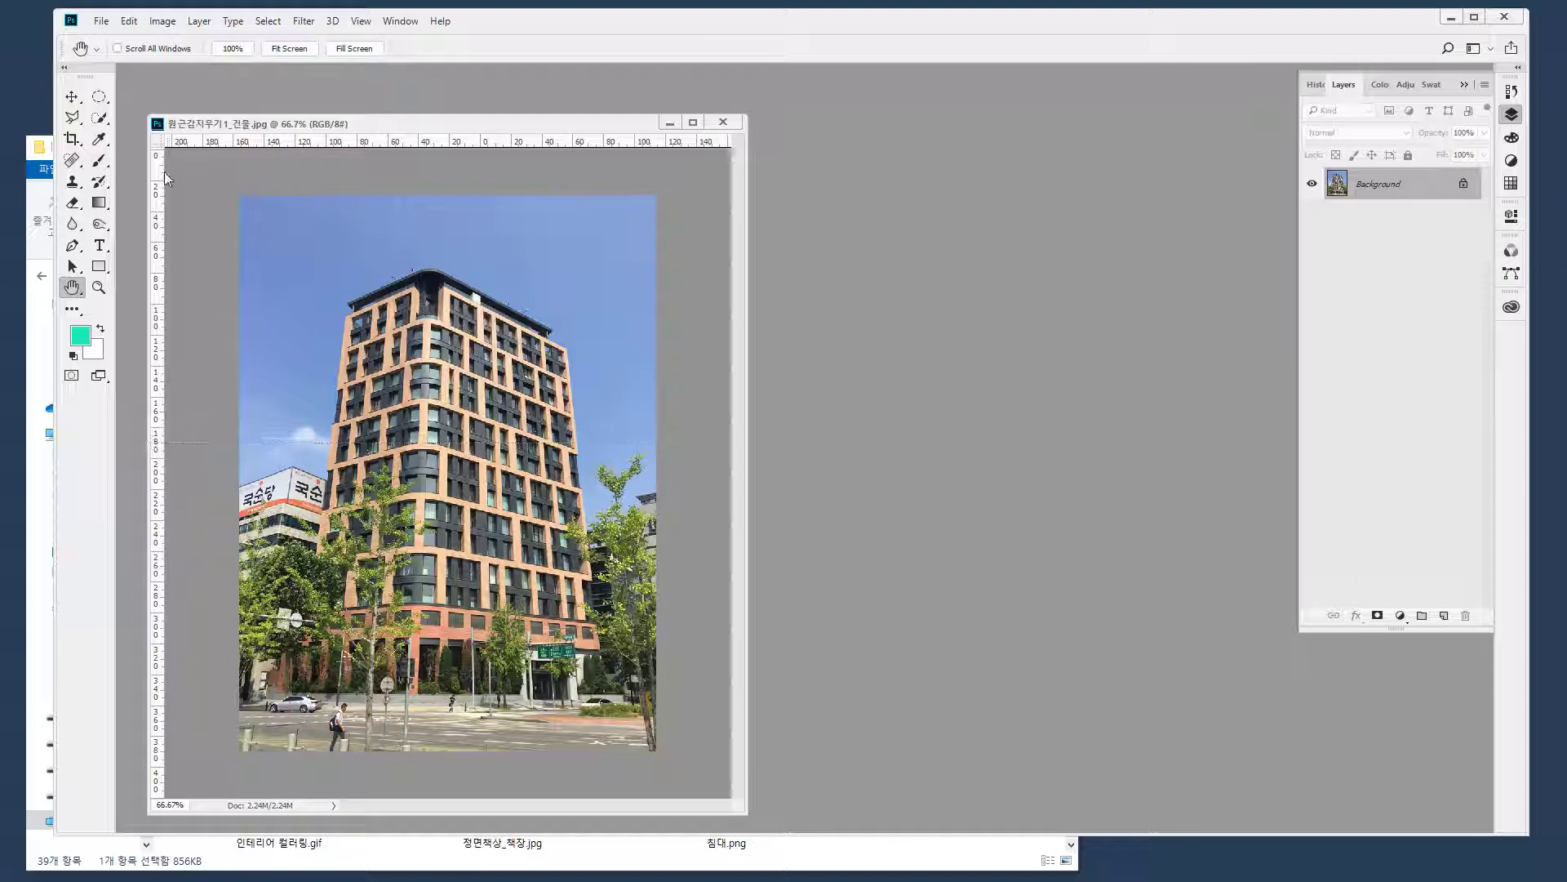
pyautogui.moveTo(159, 149); pyautogui.dragTo(405, 147)
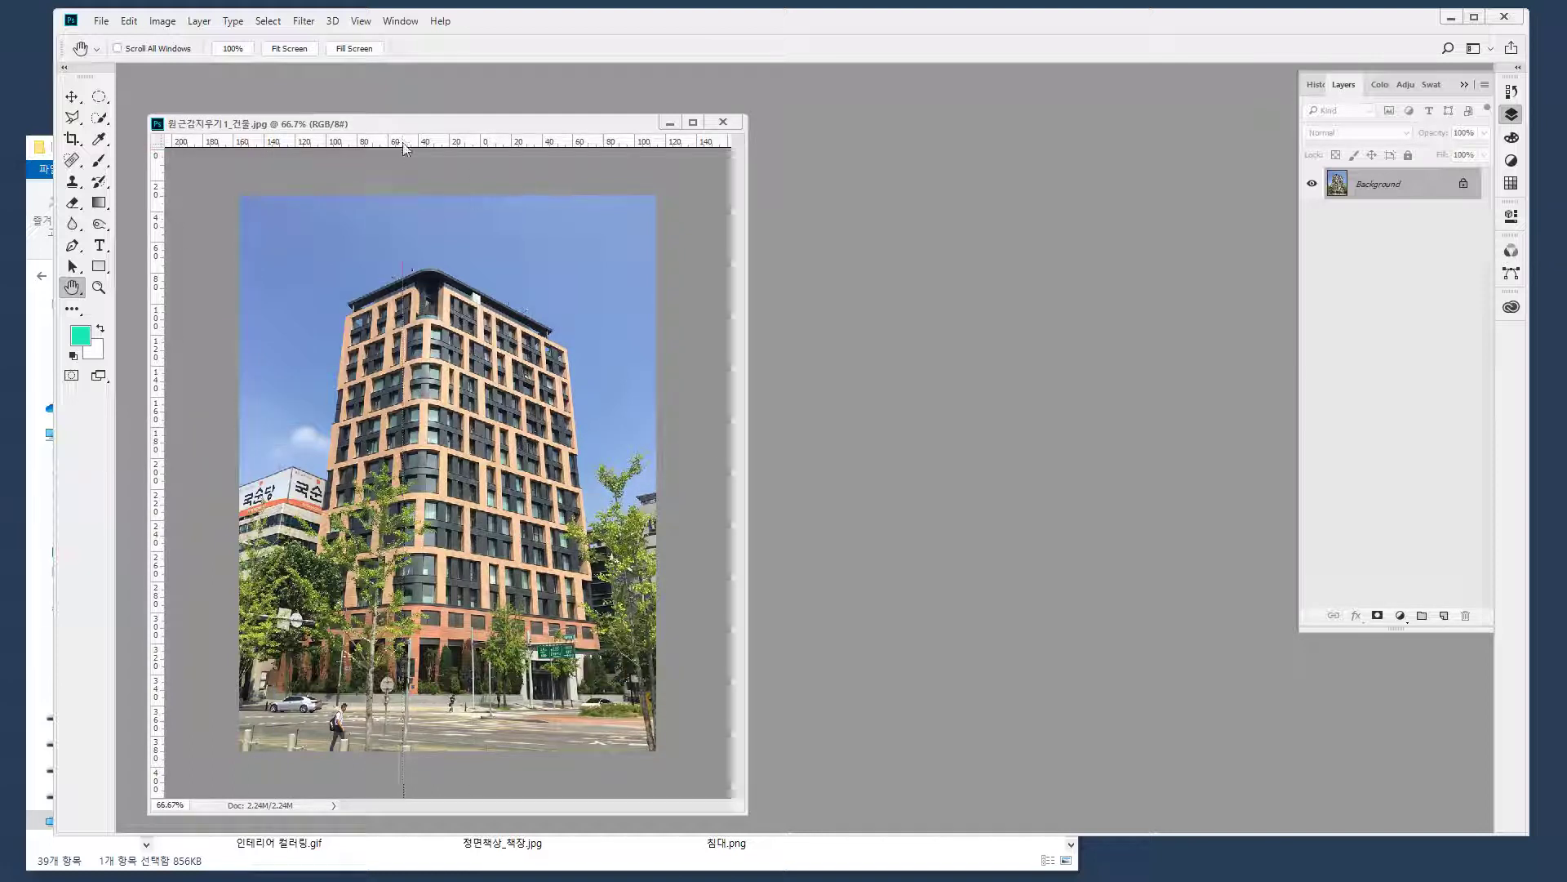
pyautogui.moveTo(164, 144); pyautogui.dragTo(458, 194)
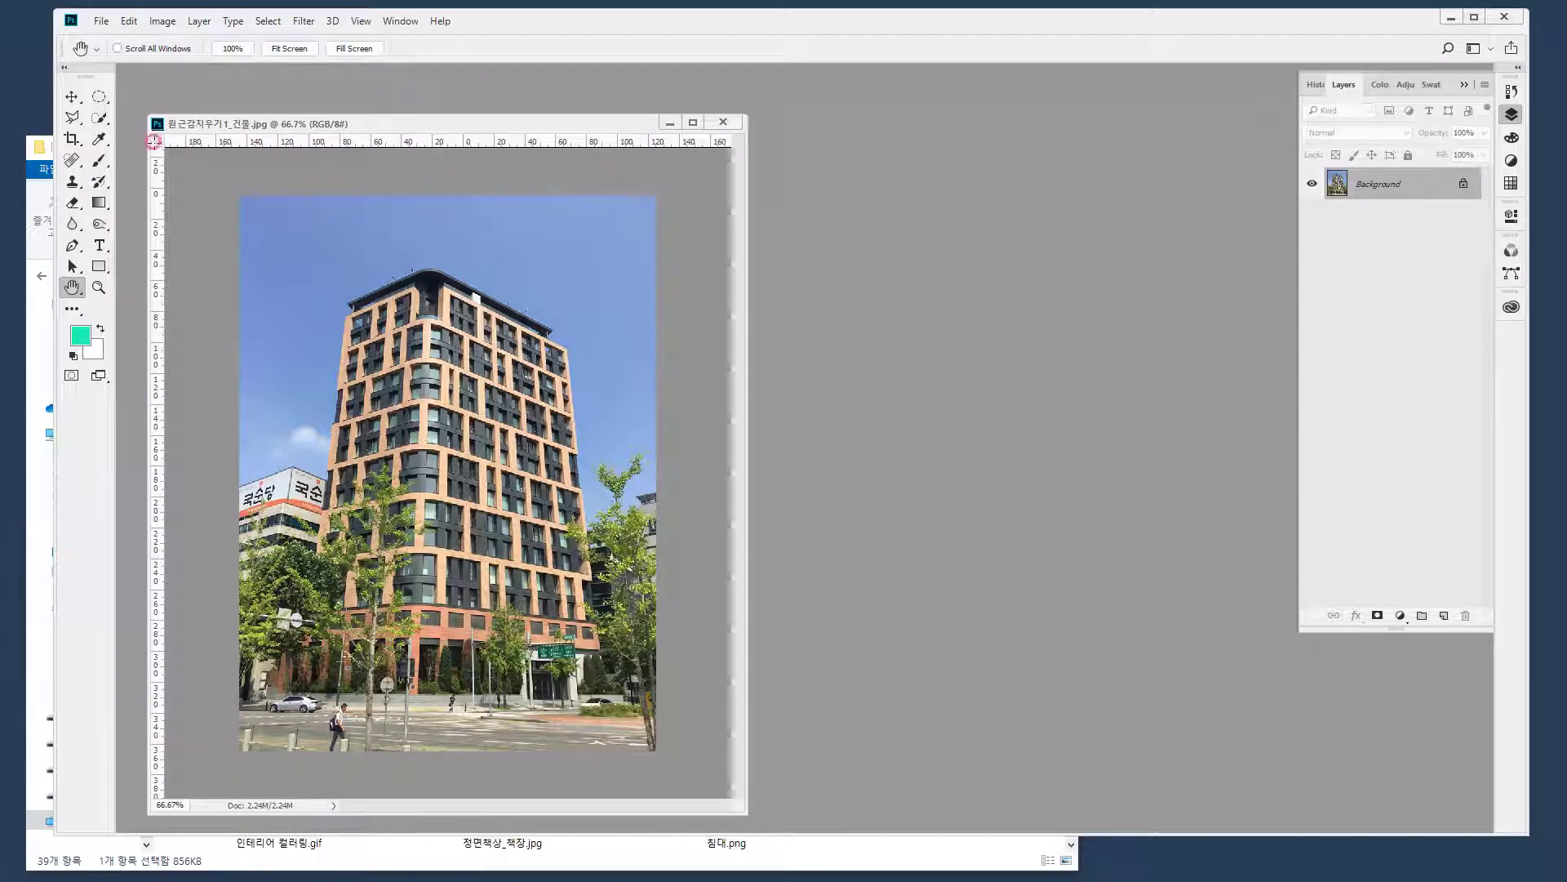
pyautogui.moveTo(160, 145); pyautogui.dragTo(195, 426)
pyautogui.moveTo(160, 145); pyautogui.dragTo(197, 457)
pyautogui.moveTo(160, 145); pyautogui.dragTo(488, 159)
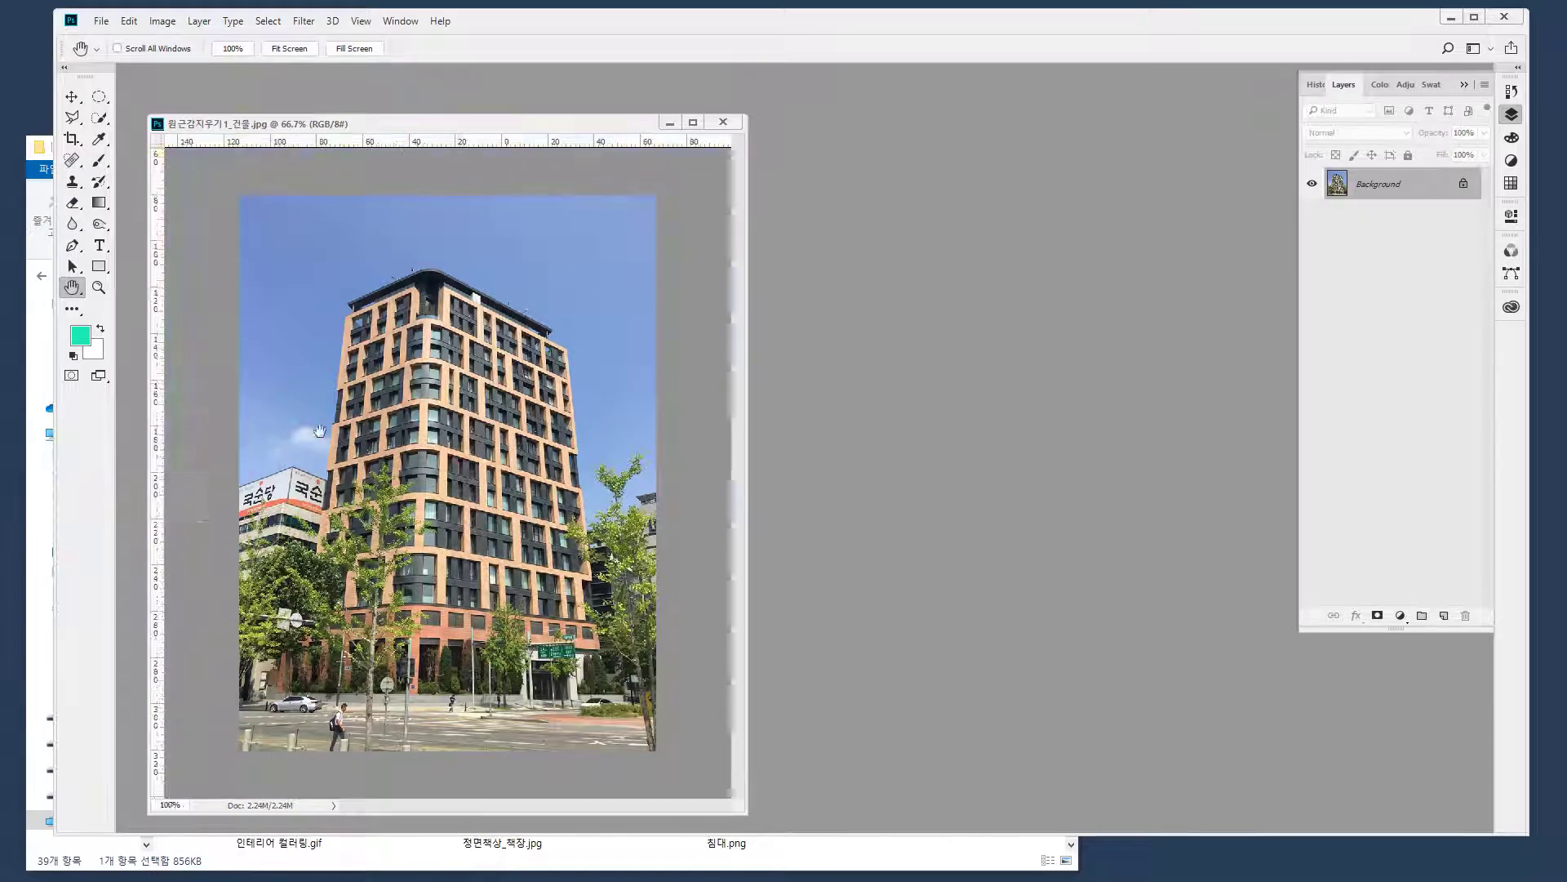
# Move the ruler origin onto the building's upper facade, beside its rounded corner
pyautogui.hotkey('ctrl', '1')
pyautogui.hotkey('ctrl', '-')
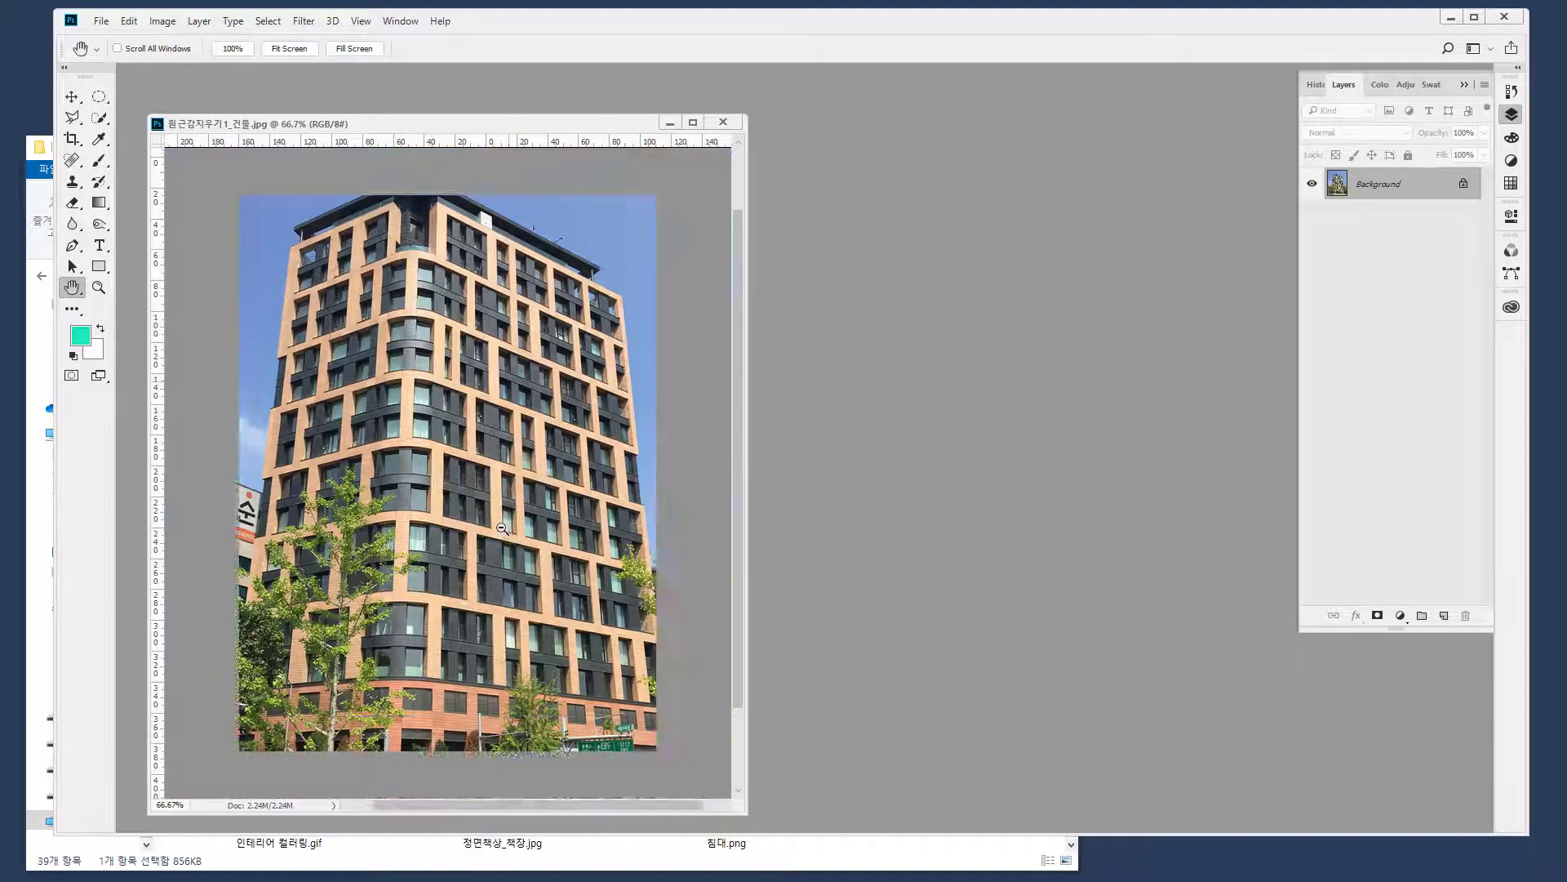
pyautogui.moveTo(160, 144); pyautogui.dragTo(415, 338)
pyautogui.moveTo(410, 137); pyautogui.dragTo(408, 359)
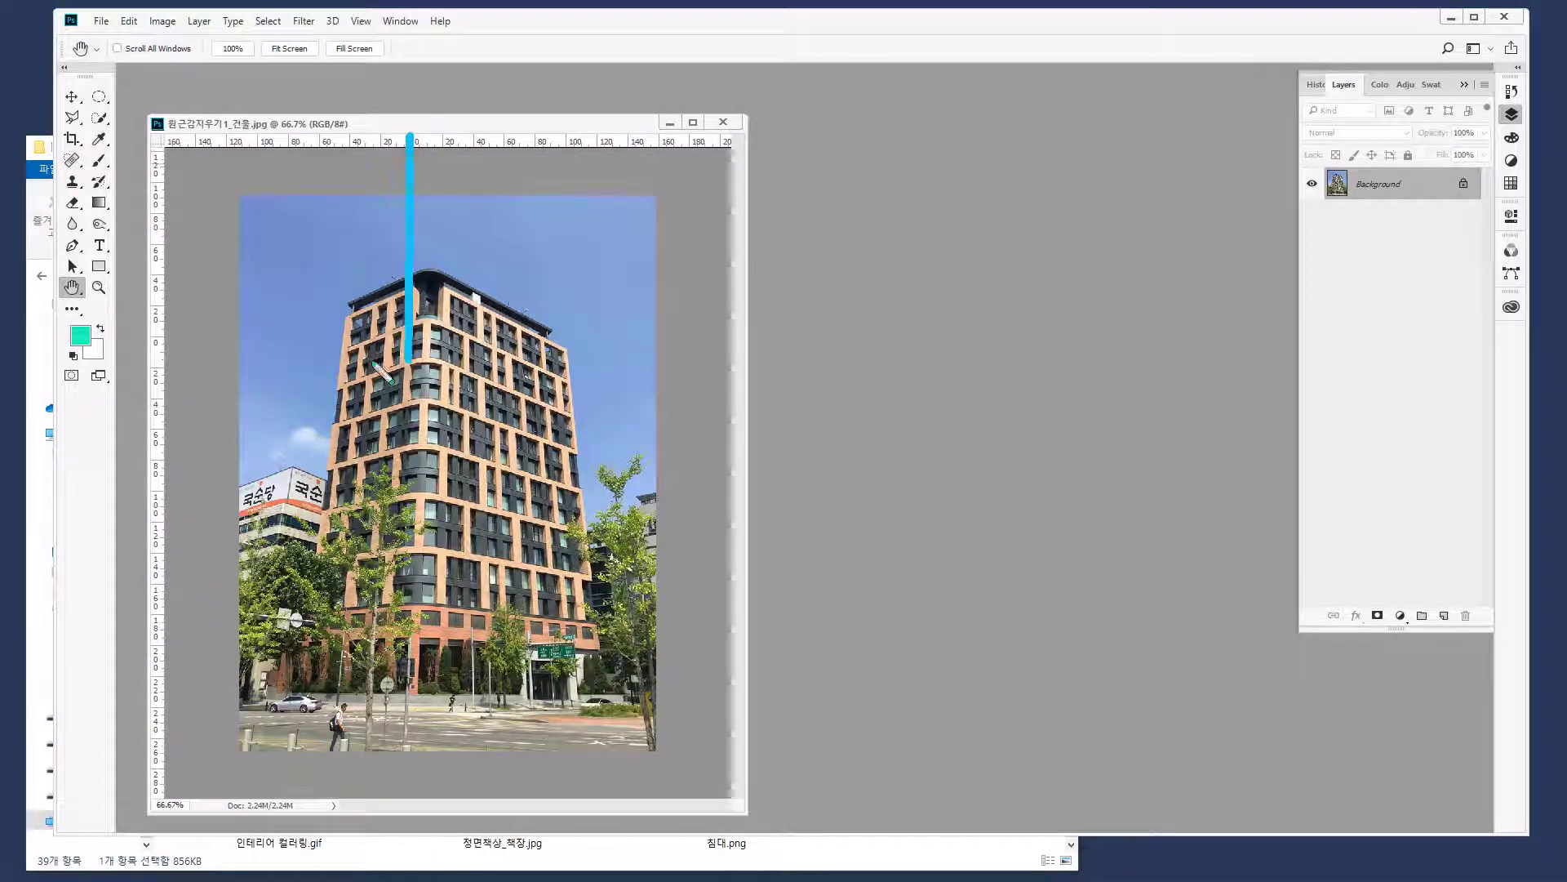
pyautogui.moveTo(161, 333); pyautogui.dragTo(413, 334)
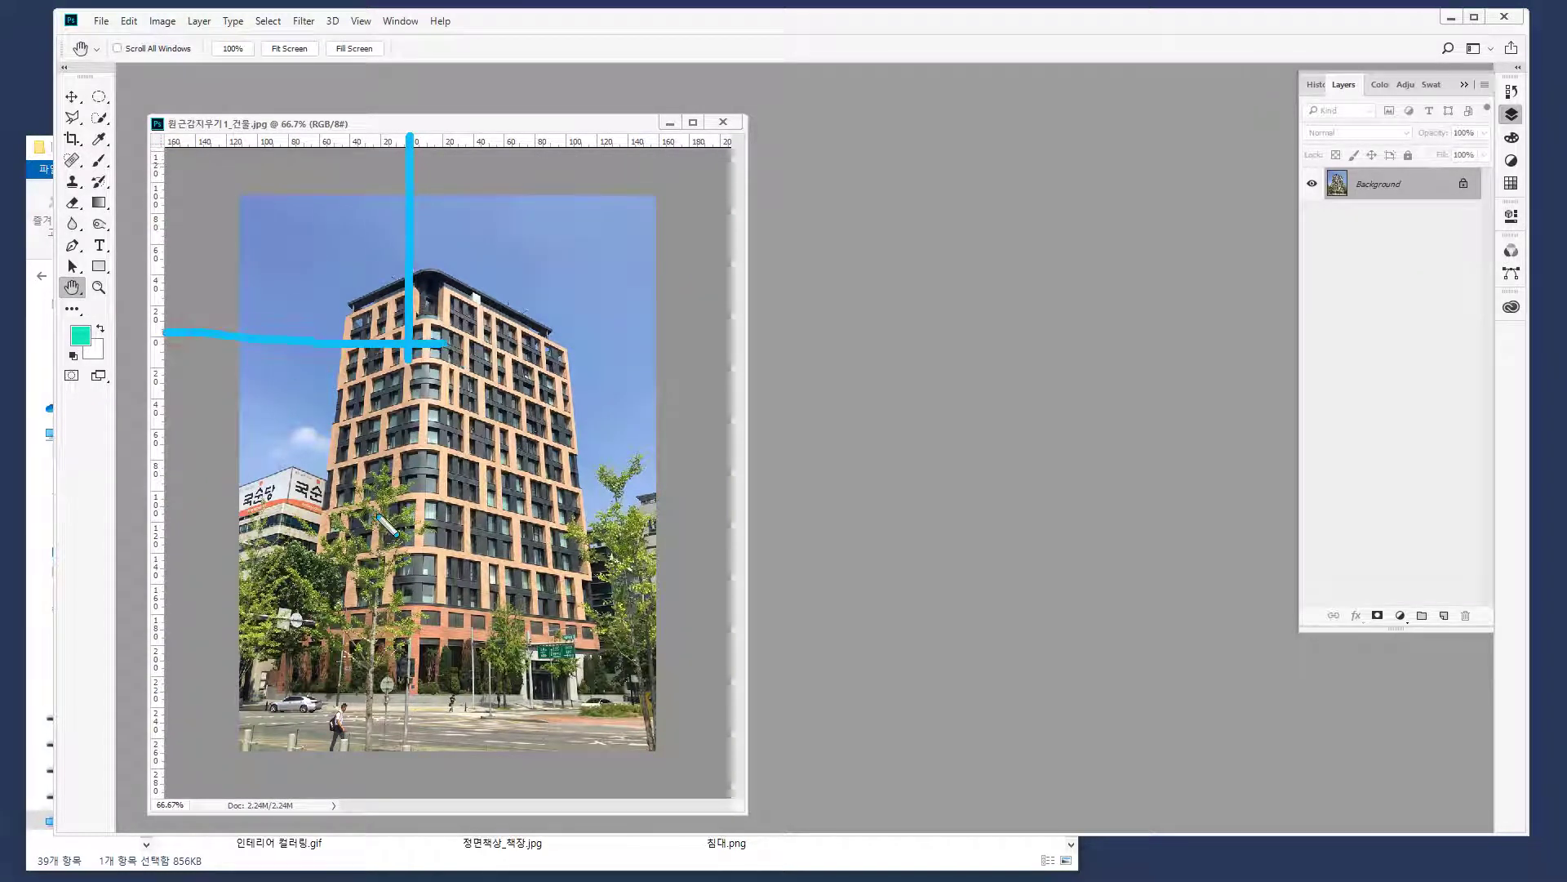
pyautogui.press('Escape')
# Reset the ruler origin to the image's upper-left corner
pyautogui.moveTo(159, 168)
pyautogui.mouseDown()
pyautogui.moveTo(137, 124)
pyautogui.moveTo(182, 155)
pyautogui.moveTo(155, 152)
pyautogui.mouseUp()
pyautogui.doubleClick(156, 145)
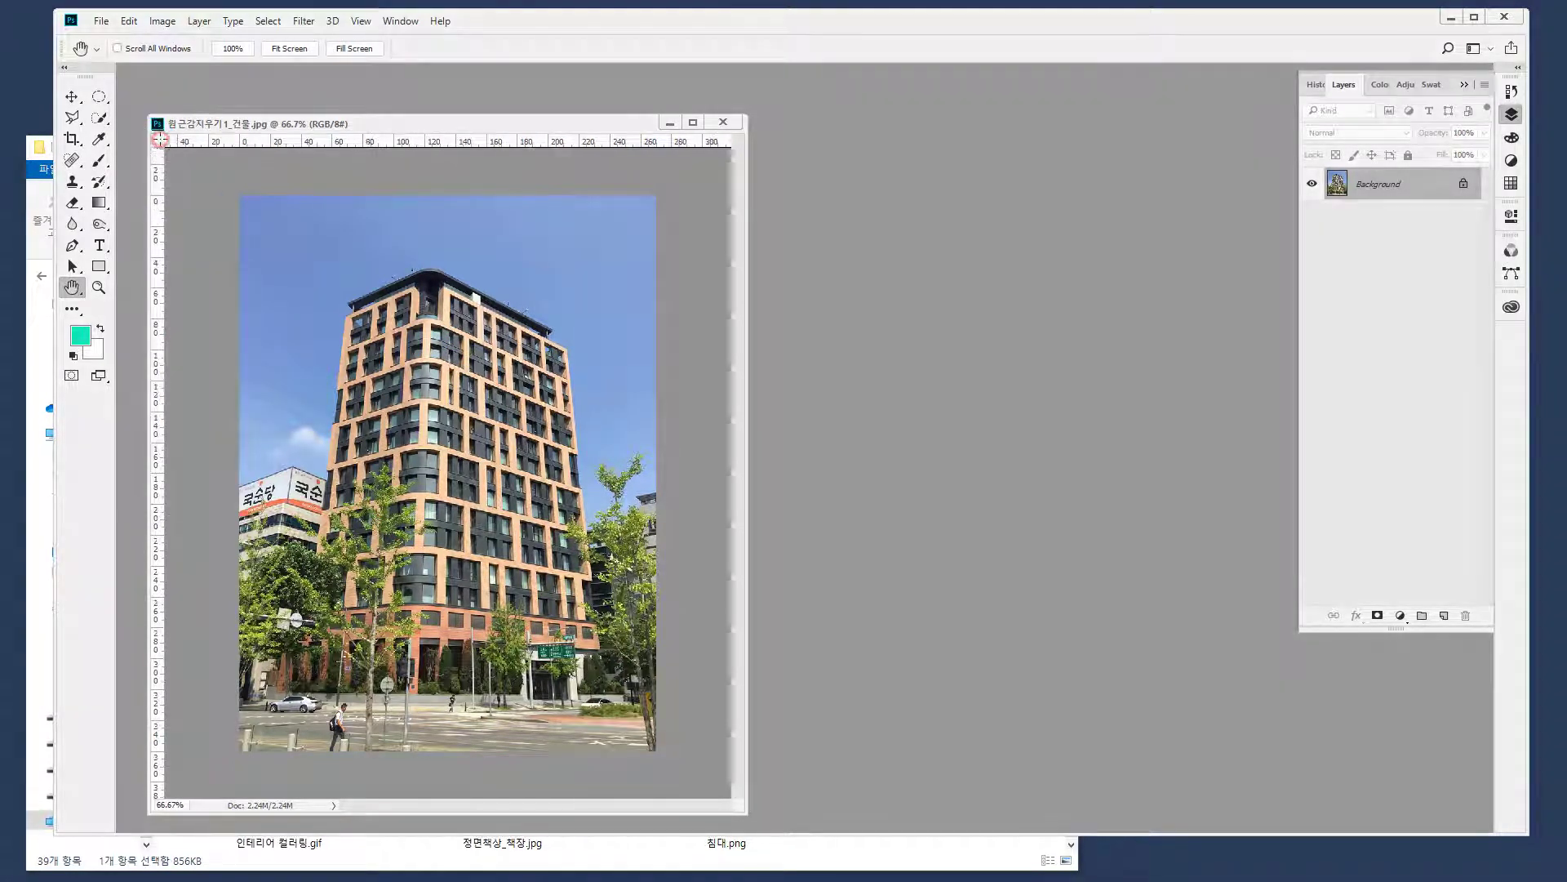
pyautogui.moveTo(244, 133)
pyautogui.mouseDown()
pyautogui.moveTo(245, 196)
pyautogui.moveTo(243, 245)
pyautogui.mouseUp()
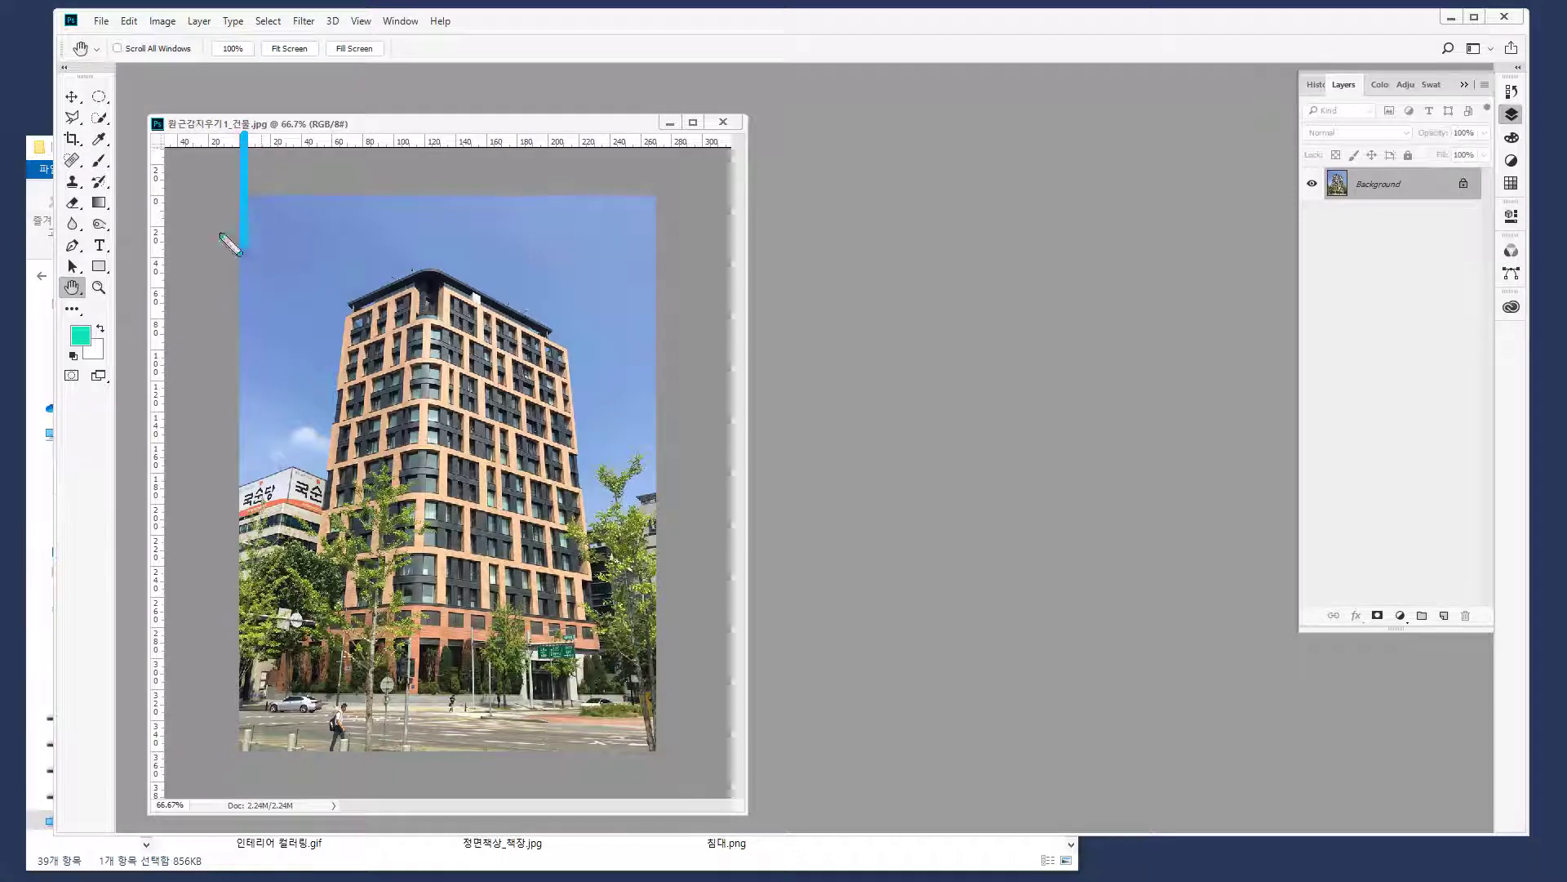
pyautogui.moveTo(167, 198); pyautogui.dragTo(324, 198)
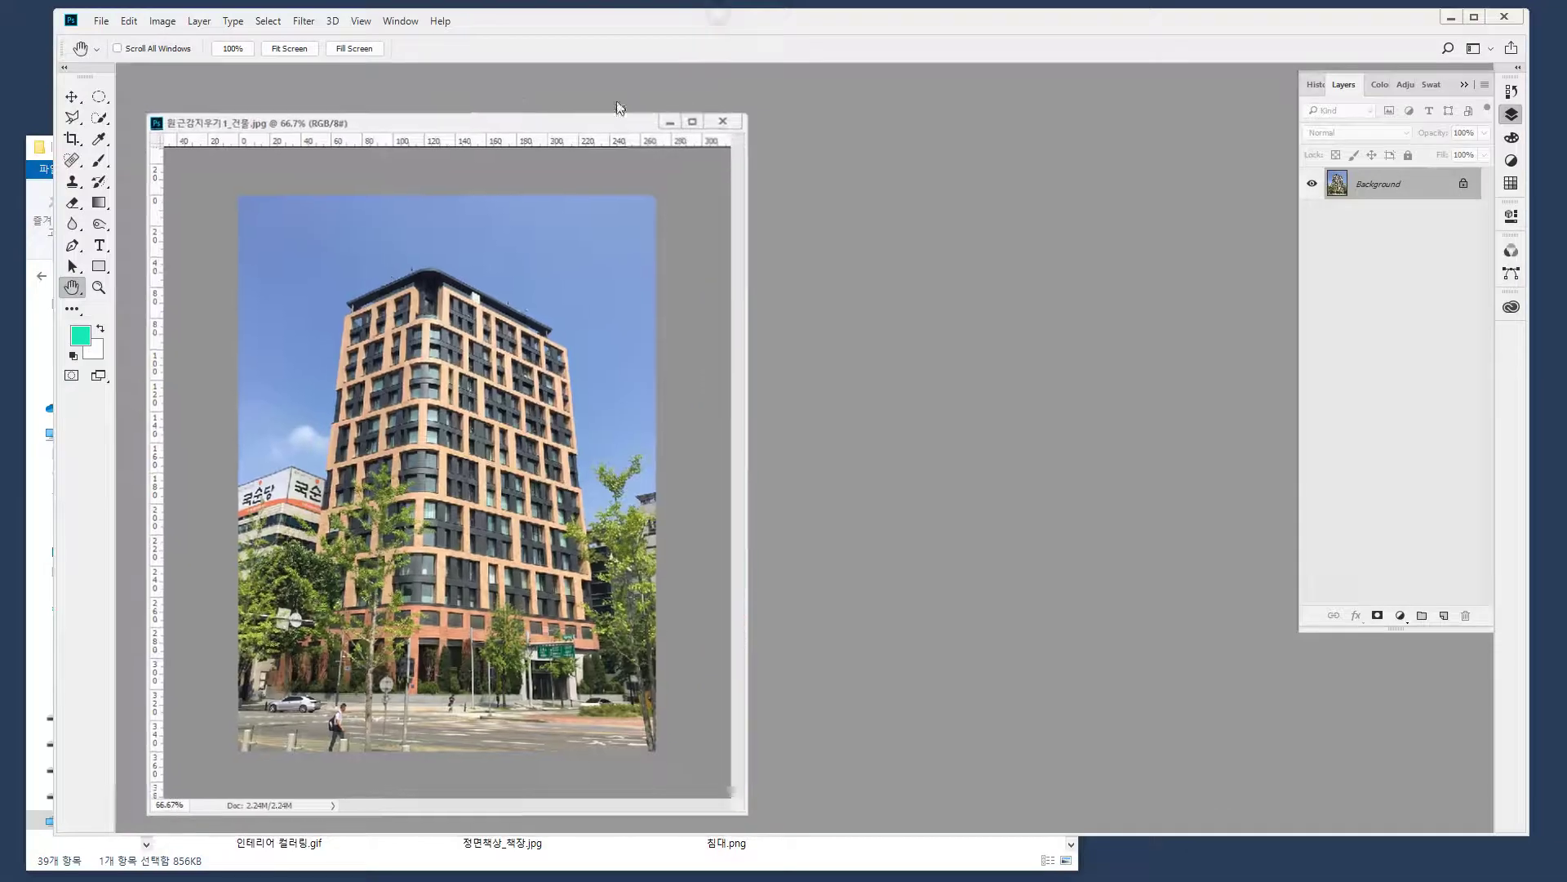
# Place a vertical guide through the building's left side and two horizontal guides, at its roofline and around its mid-height
pyautogui.moveTo(496, 120); pyautogui.dragTo(621, 117)
pyautogui.moveTo(281, 304); pyautogui.dragTo(482, 294)
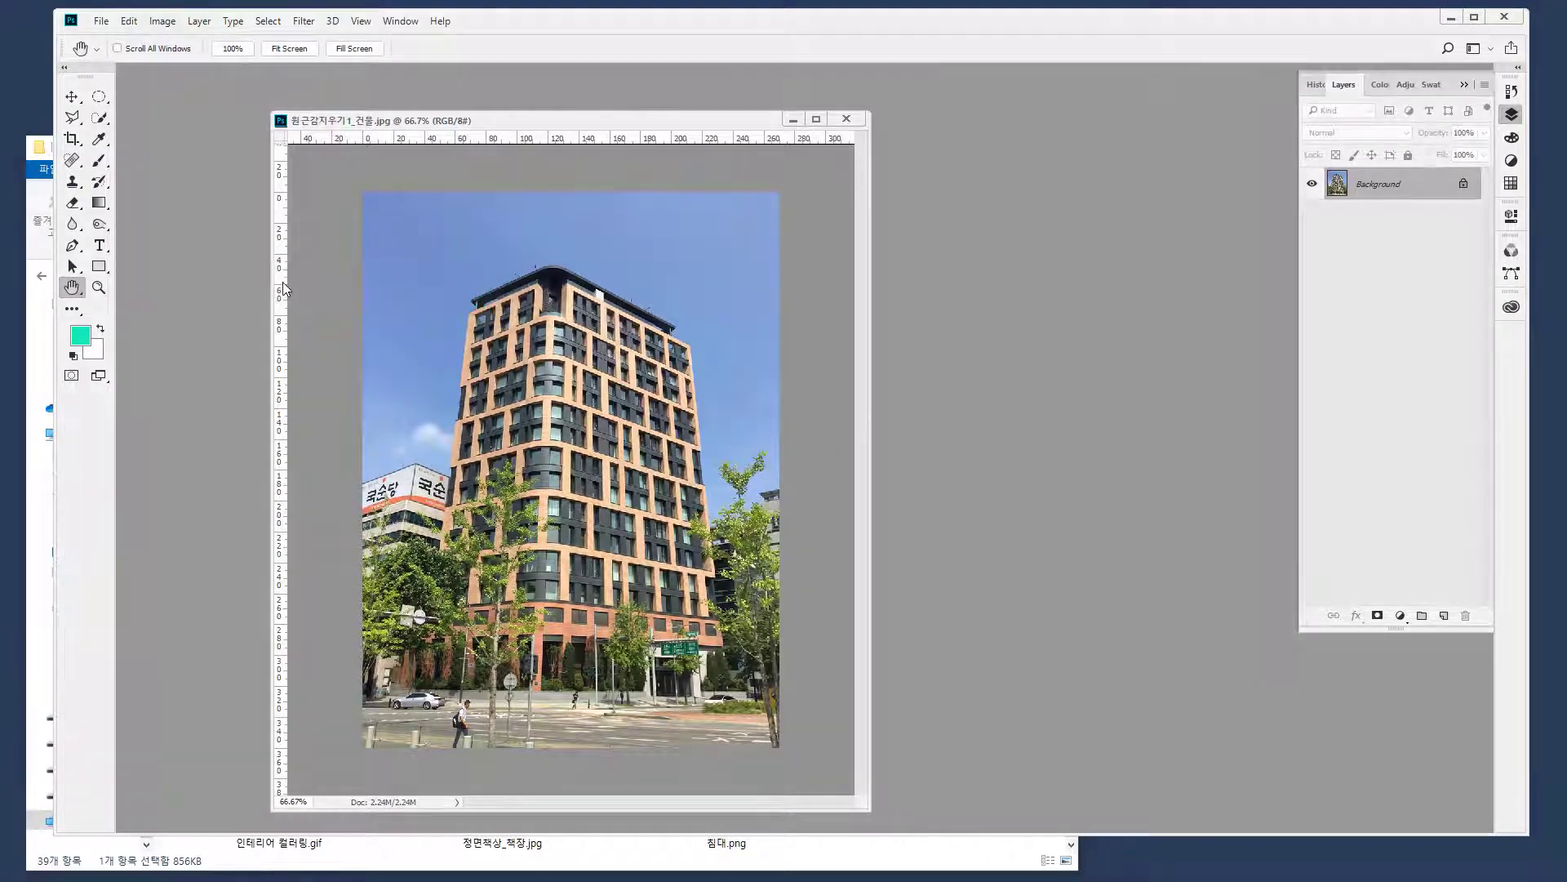
pyautogui.moveTo(283, 288); pyautogui.dragTo(497, 265)
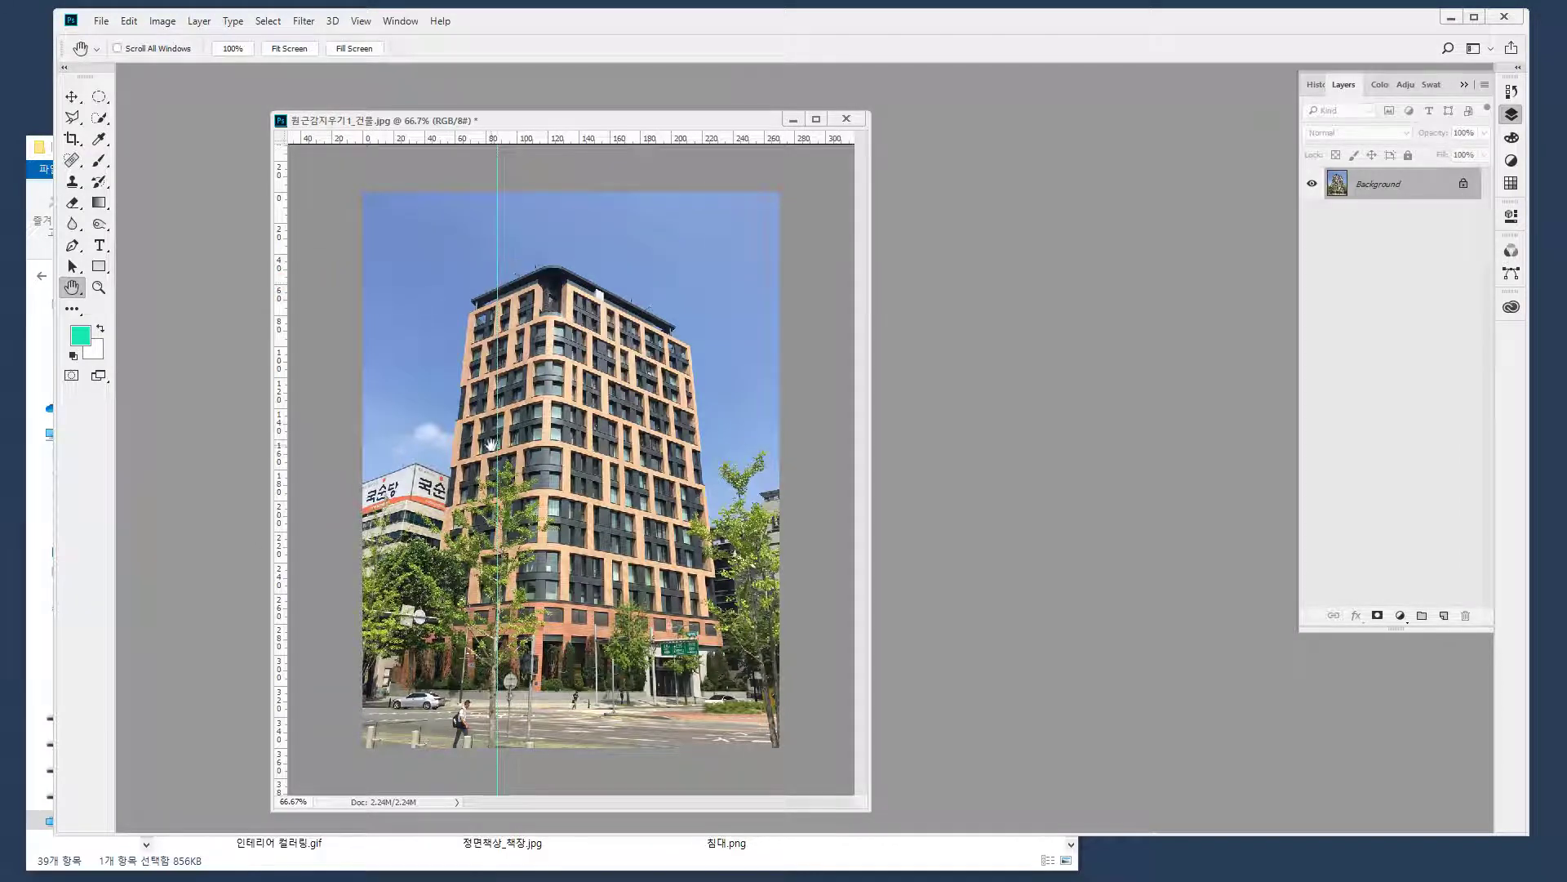
pyautogui.moveTo(723, 139); pyautogui.dragTo(702, 270)
pyautogui.moveTo(619, 143); pyautogui.dragTo(614, 451)
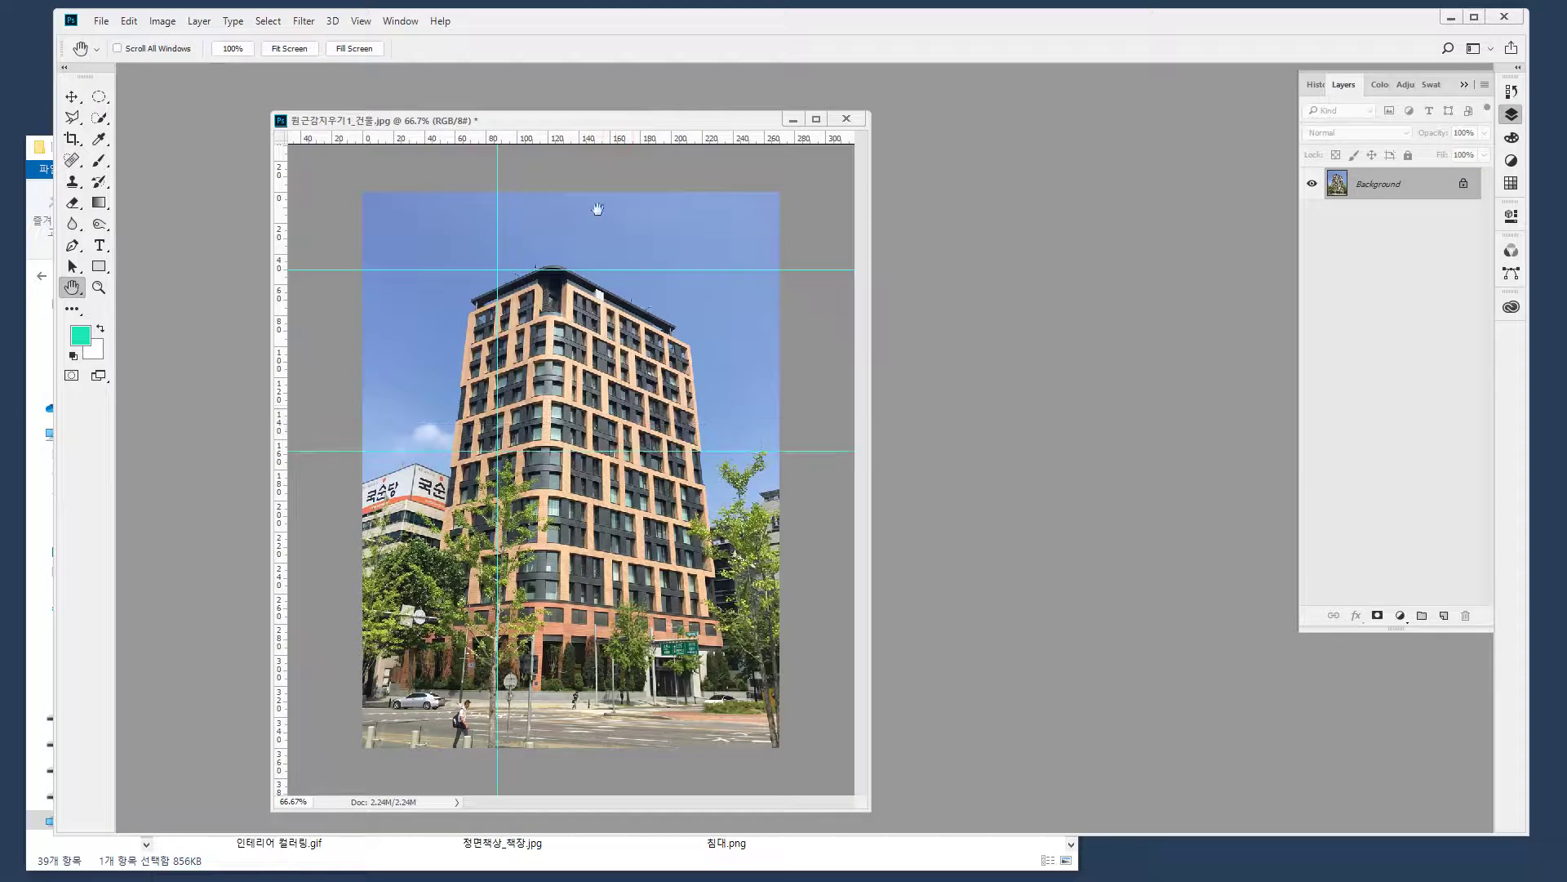
# Add two horizontal guides across the building's upper and lower floors and a second vertical guide through its right side
pyautogui.moveTo(615, 143); pyautogui.dragTo(616, 538)
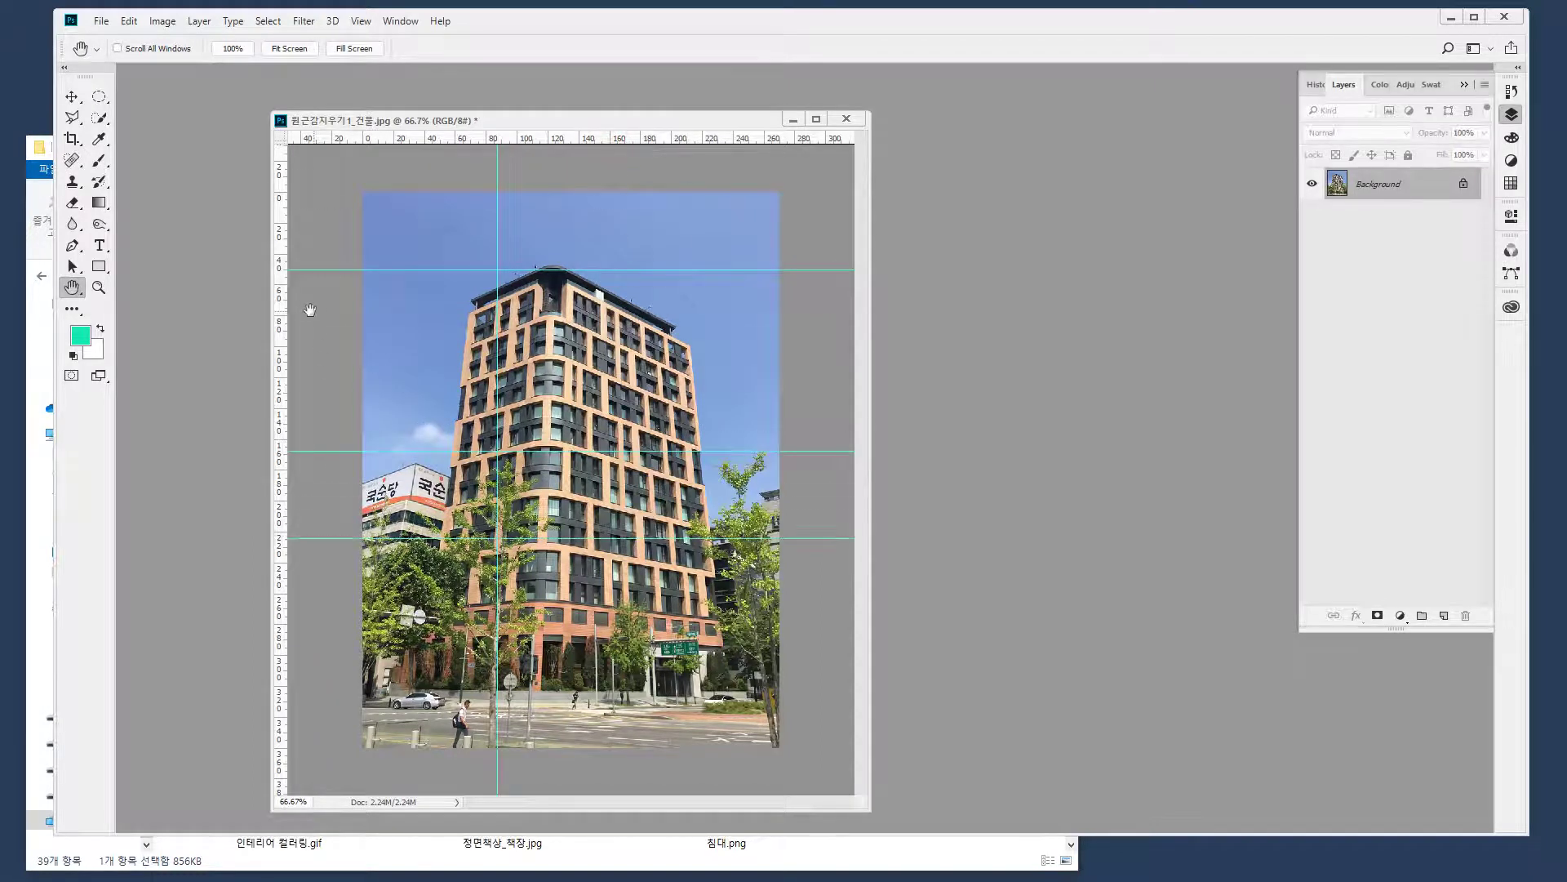
pyautogui.click(280, 140)
pyautogui.moveTo(652, 139); pyautogui.dragTo(653, 347)
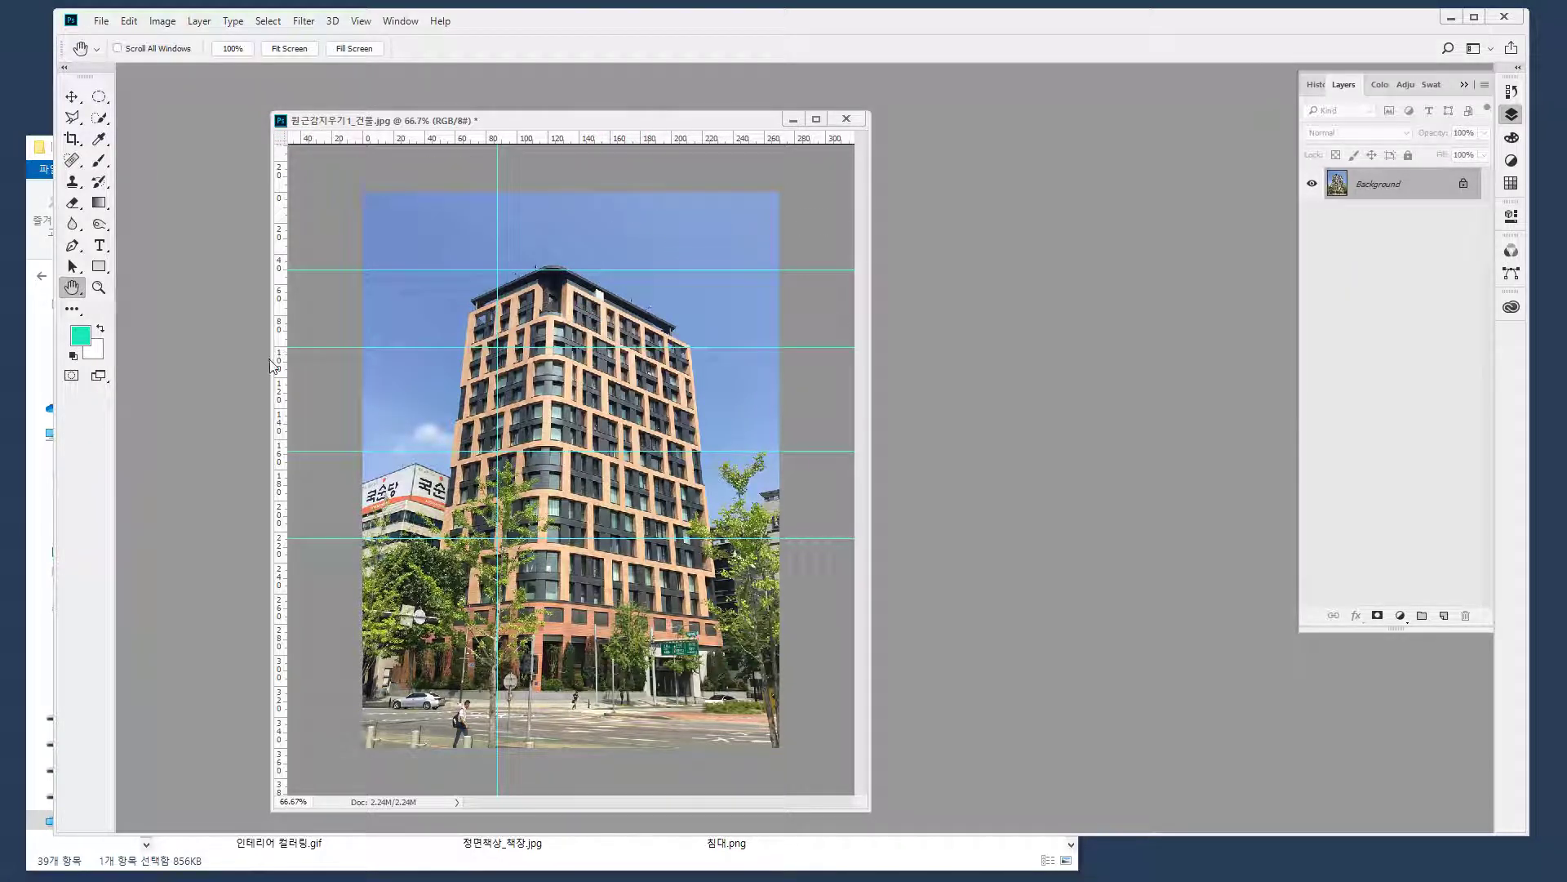
pyautogui.moveTo(278, 371); pyautogui.dragTo(654, 378)
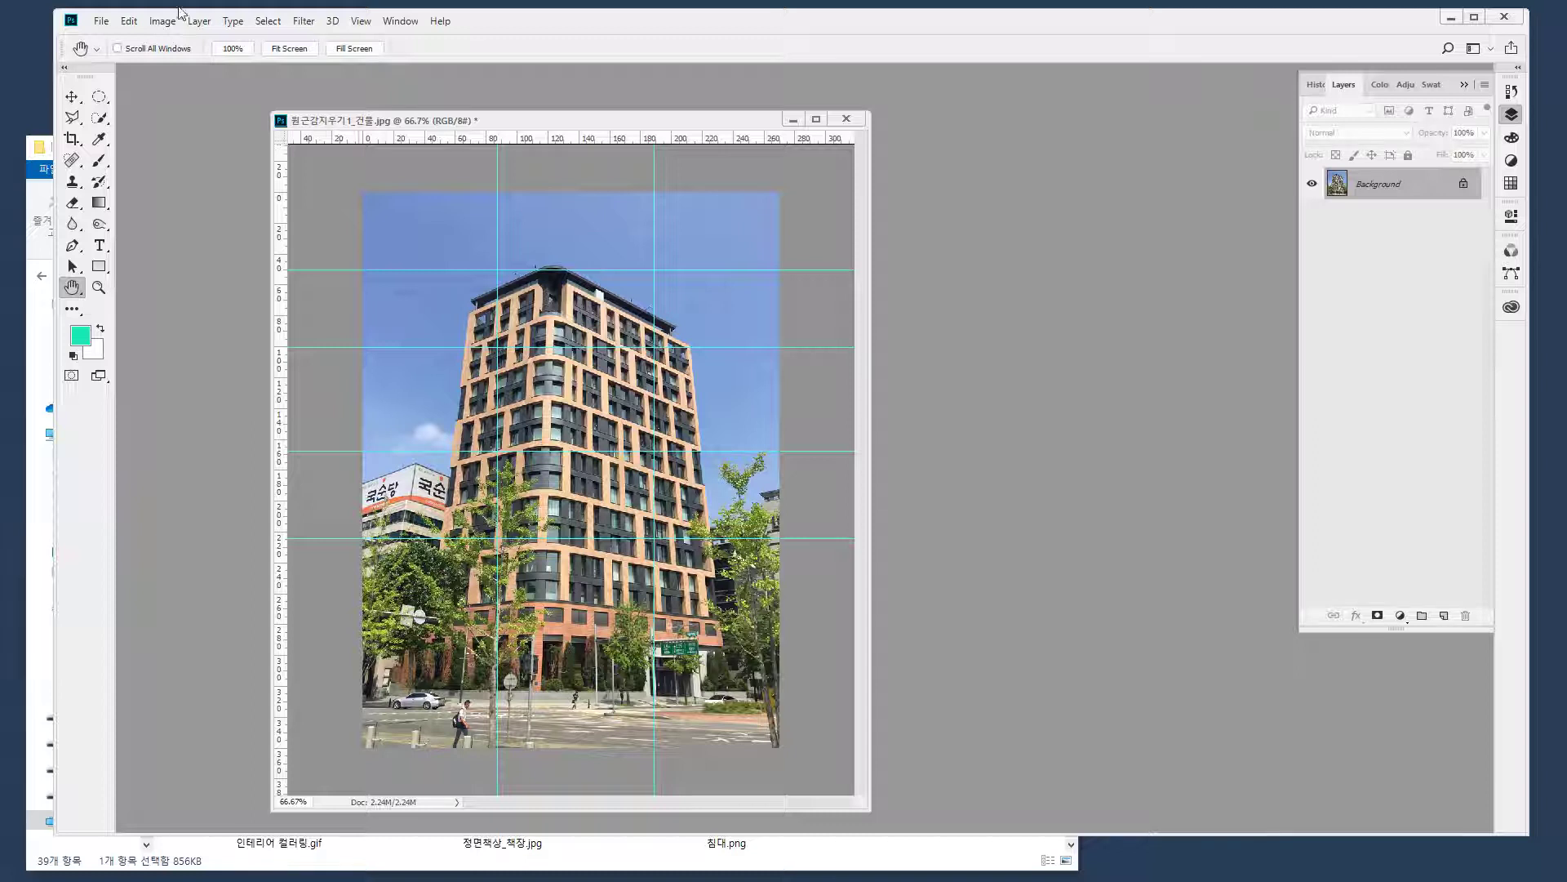
# Clear all guides from the building photo
pyautogui.click(361, 21)
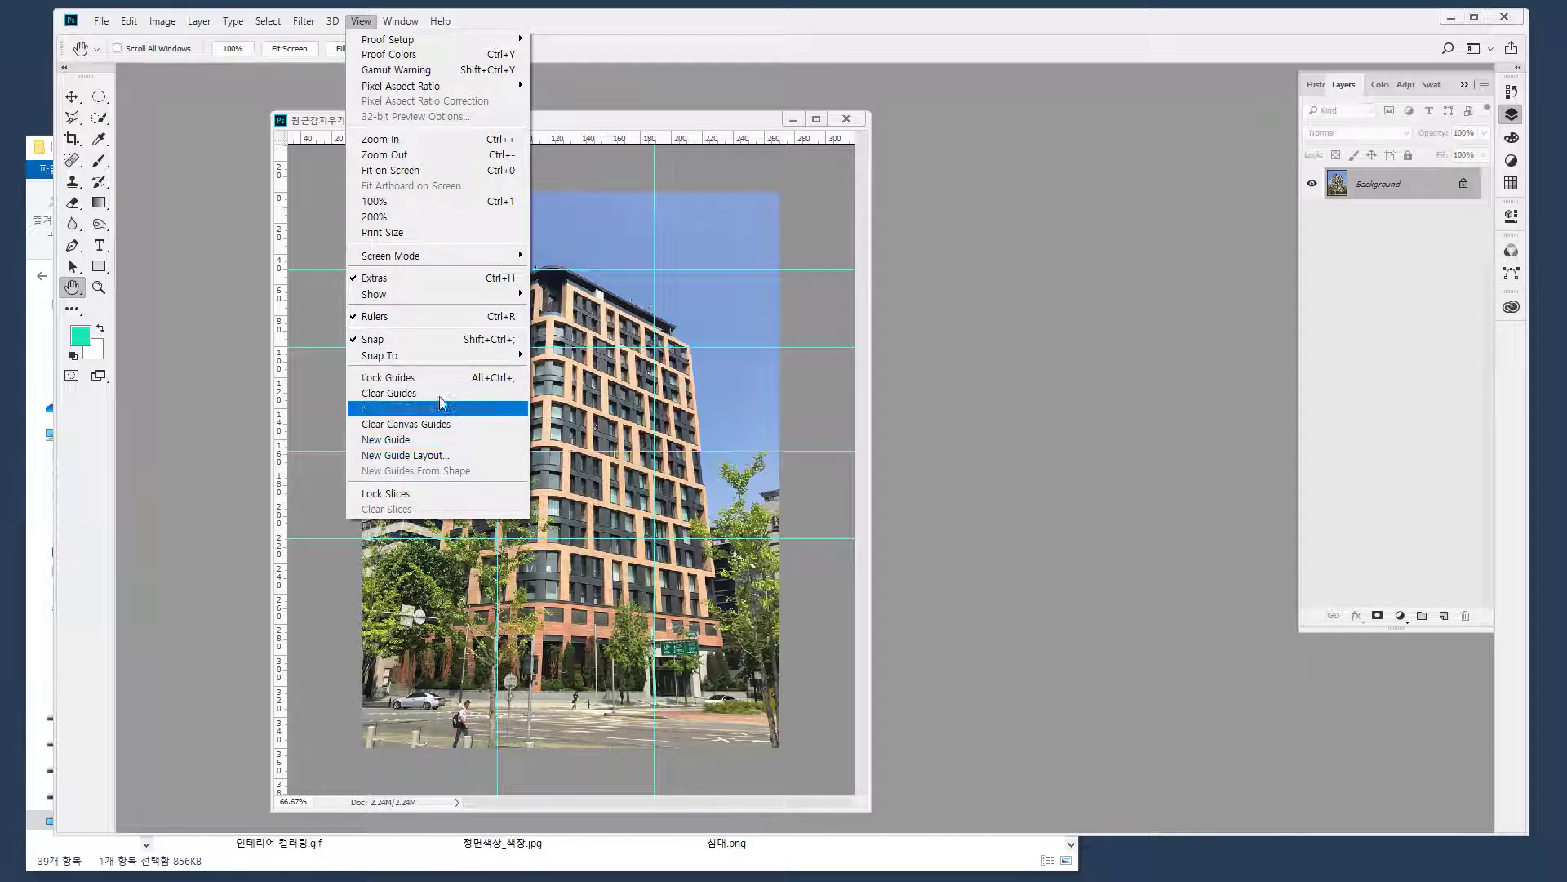
pyautogui.click(441, 400)
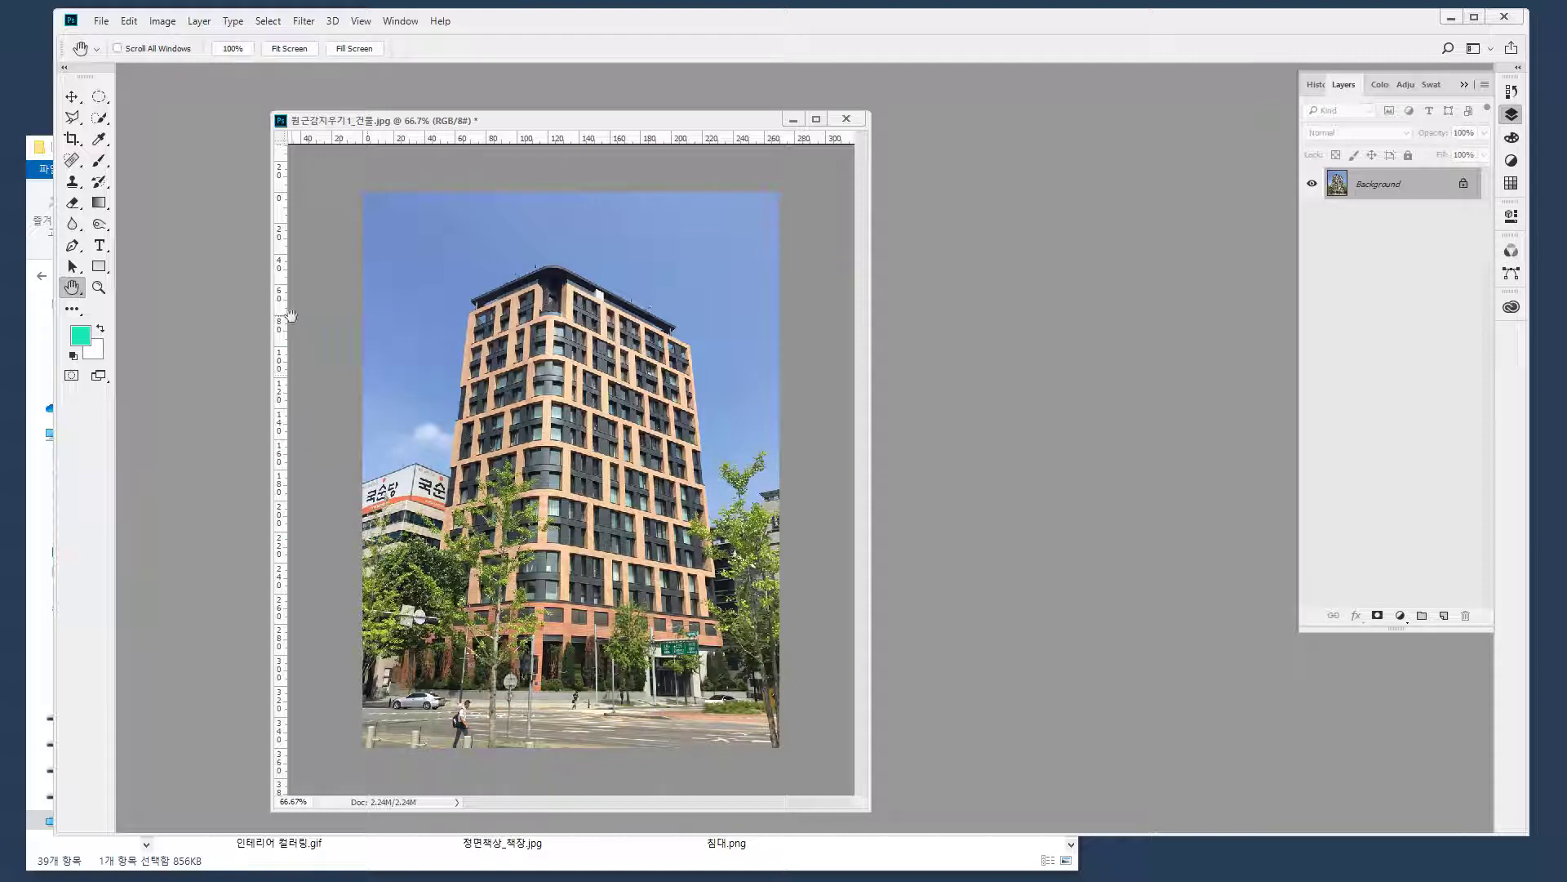
# Place one vertical and one horizontal guide at the left end of the roof and remove both individually with the Move tool
pyautogui.moveTo(280, 323); pyautogui.dragTo(499, 339)
pyautogui.moveTo(625, 140); pyautogui.dragTo(627, 285)
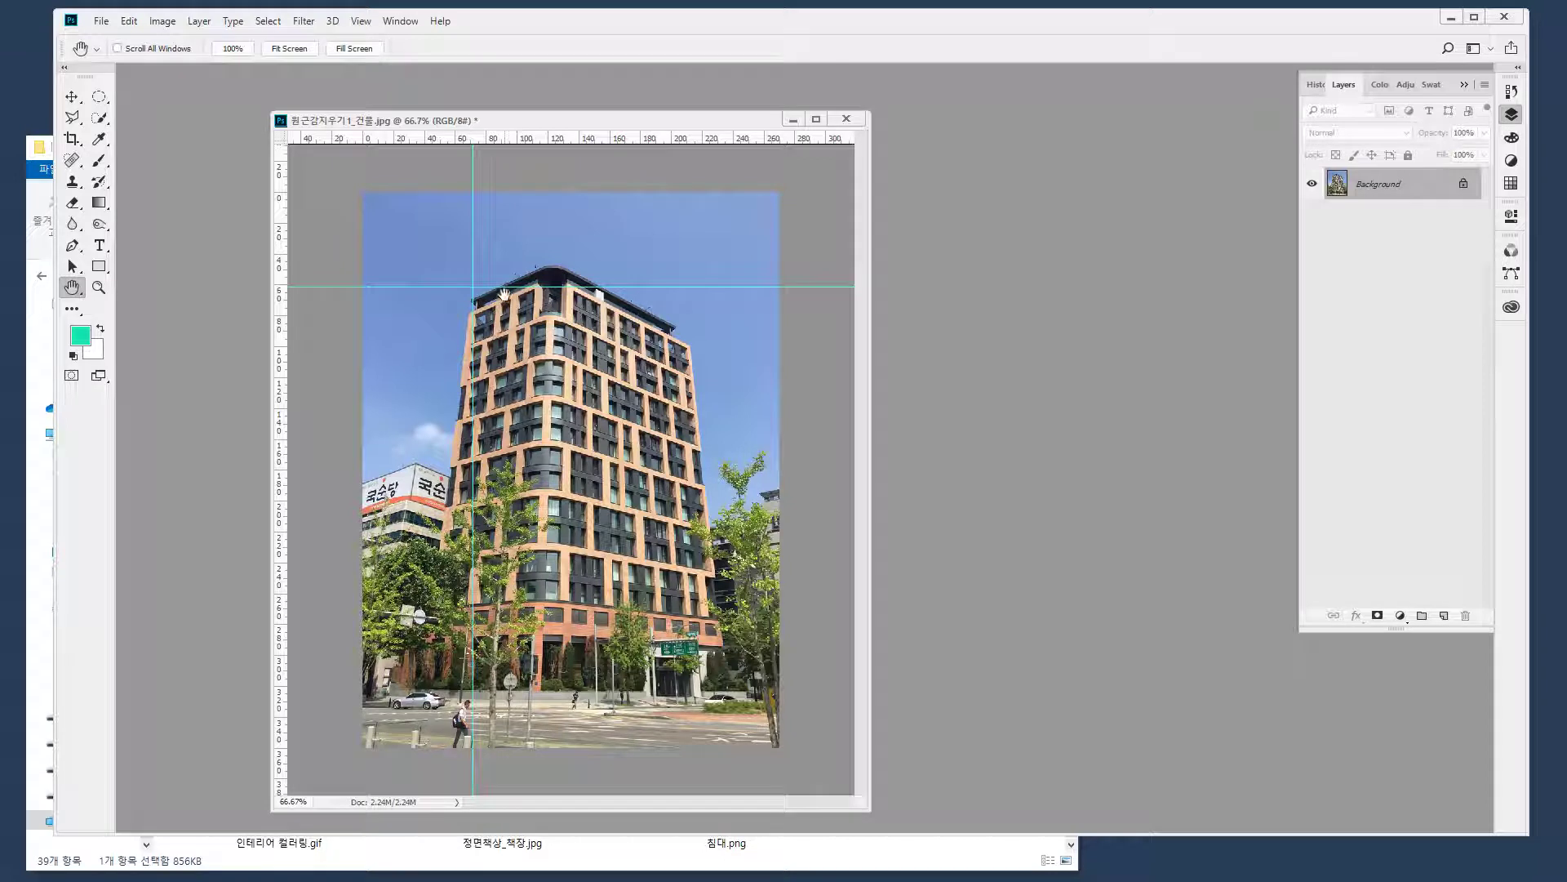
pyautogui.click(72, 97)
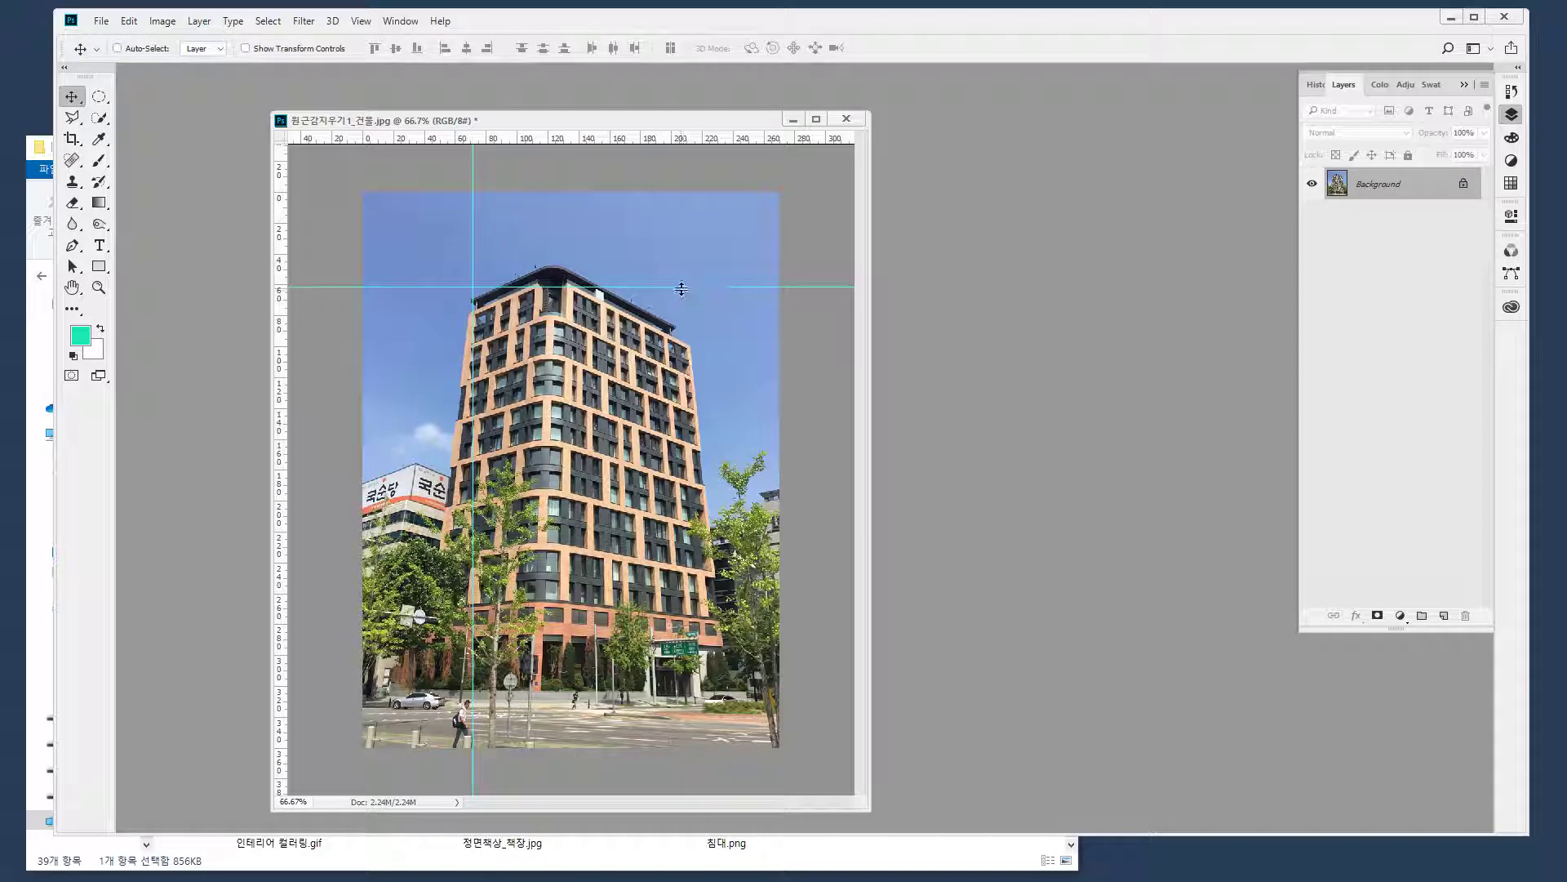
pyautogui.moveTo(681, 289); pyautogui.dragTo(681, 288)
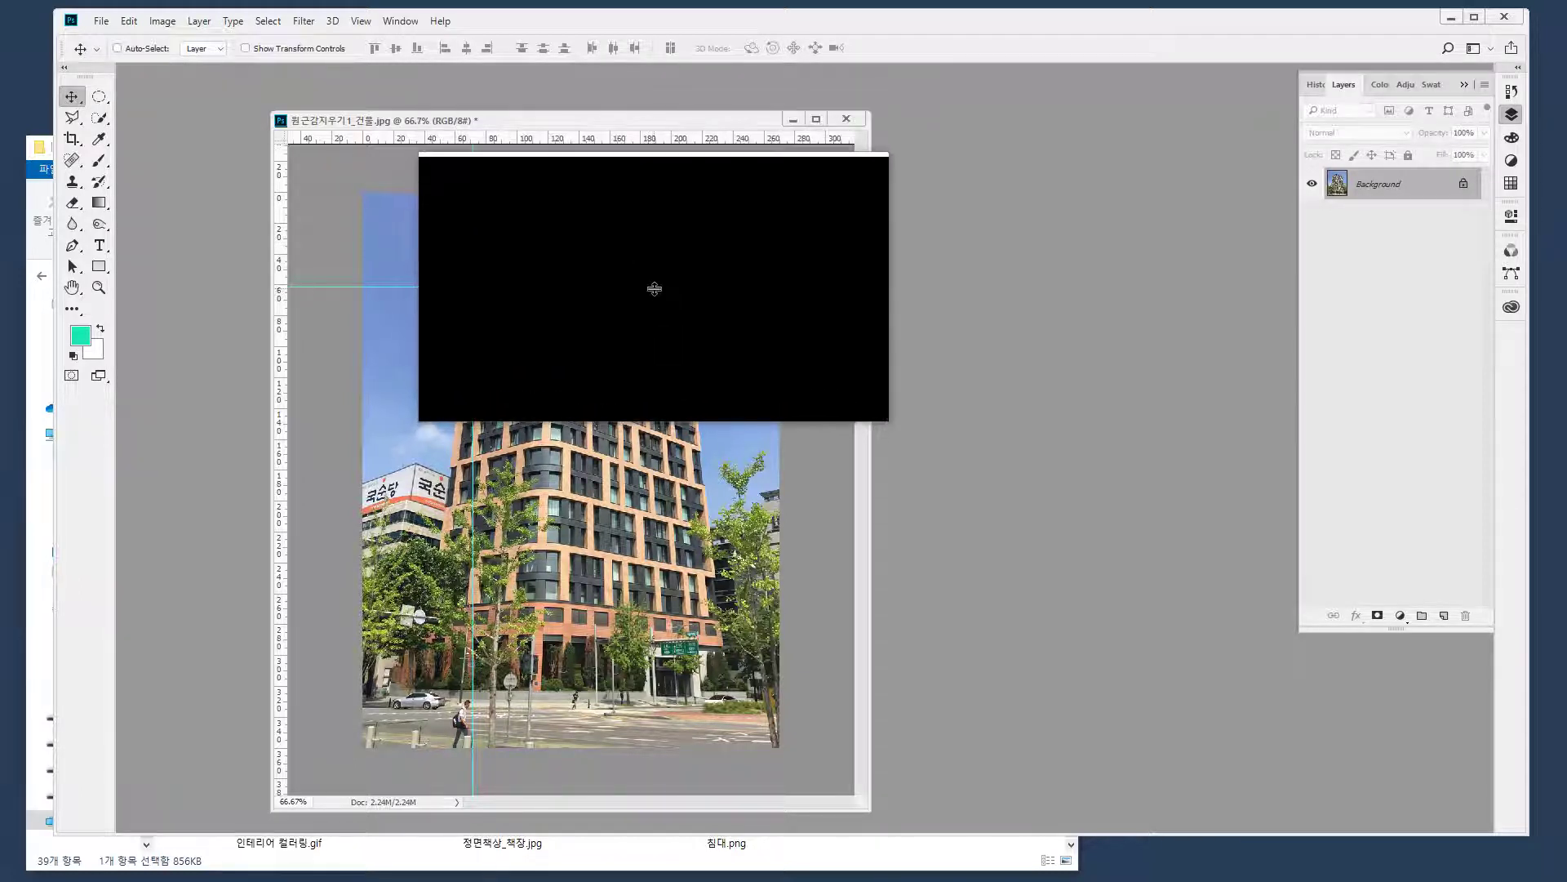
pyautogui.moveTo(654, 288); pyautogui.dragTo(460, 285)
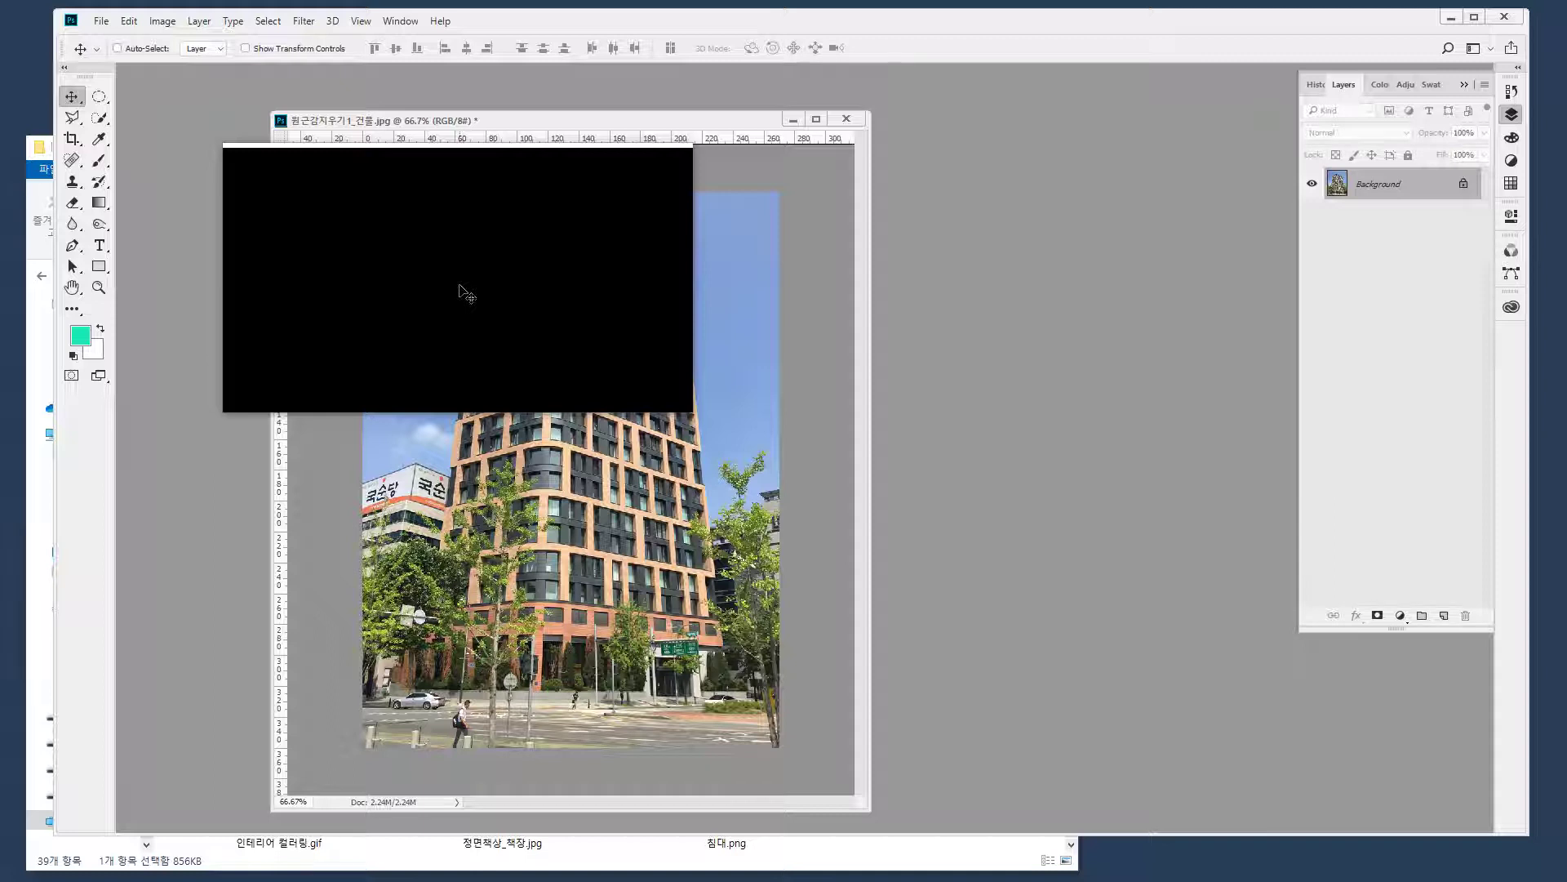
pyautogui.moveTo(460, 286); pyautogui.dragTo(460, 287)
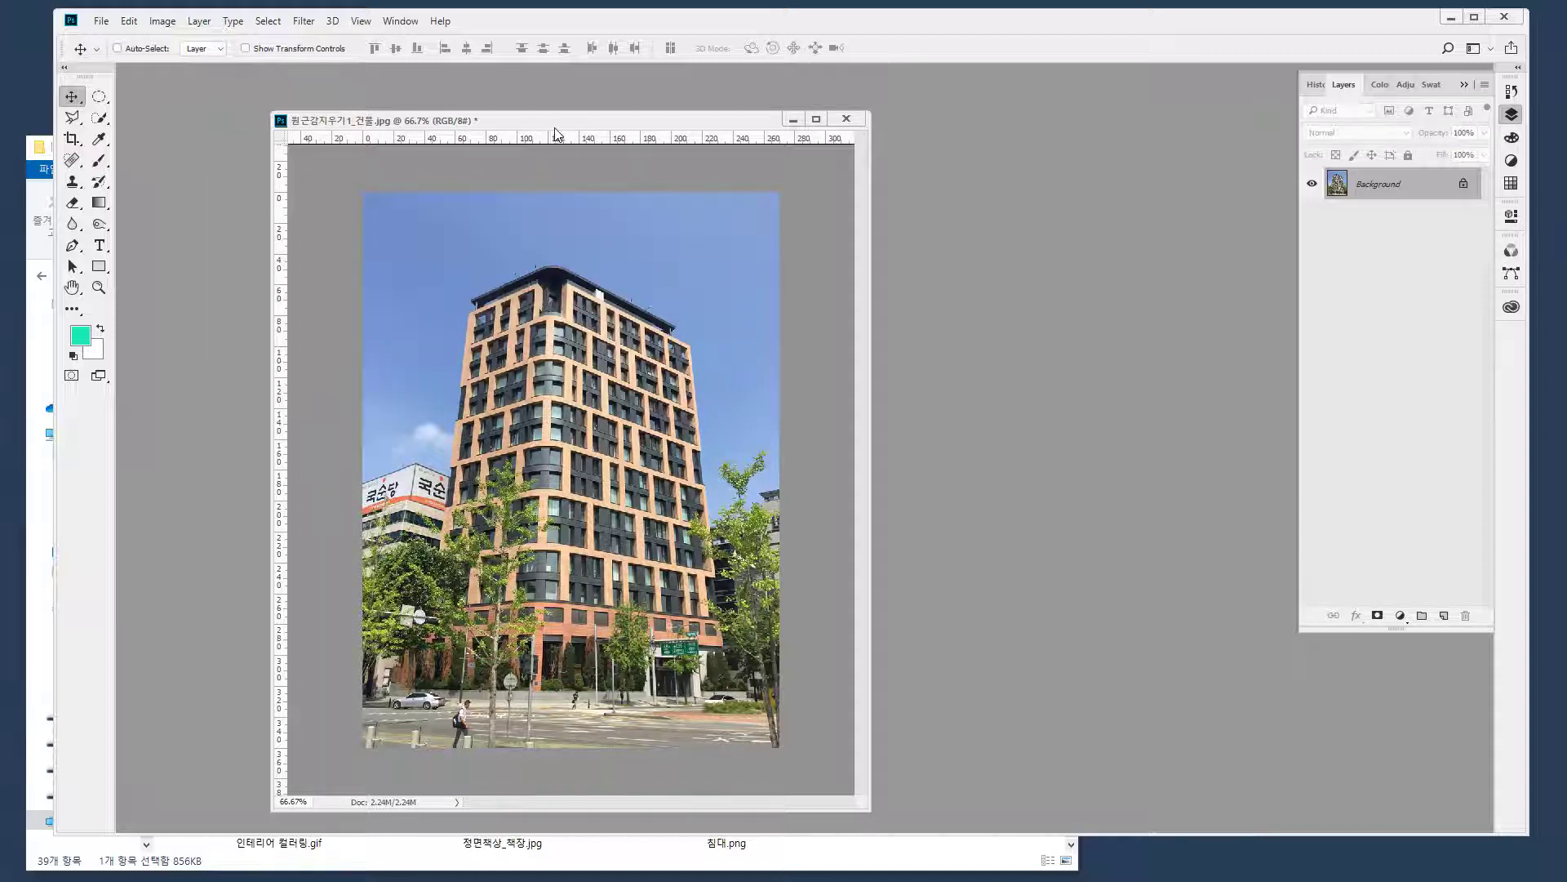
# Place a vertical guide at about 35 mm and a horizontal guide at about 33 mm, crossing in the sky beside the building
pyautogui.moveTo(554, 122); pyautogui.dragTo(566, 115)
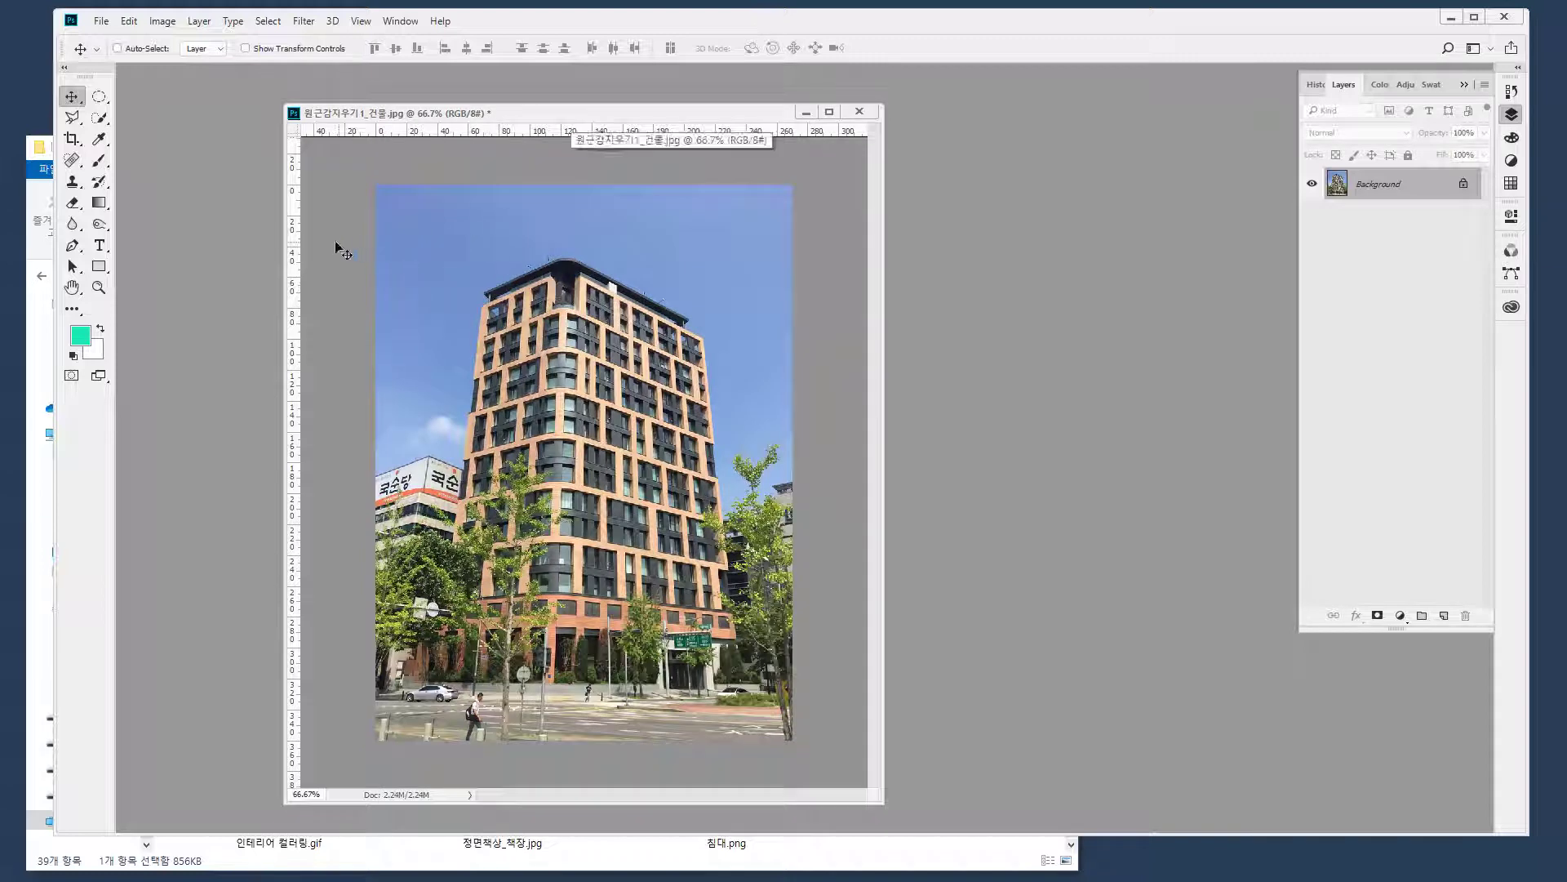
pyautogui.moveTo(300, 235); pyautogui.dragTo(431, 238)
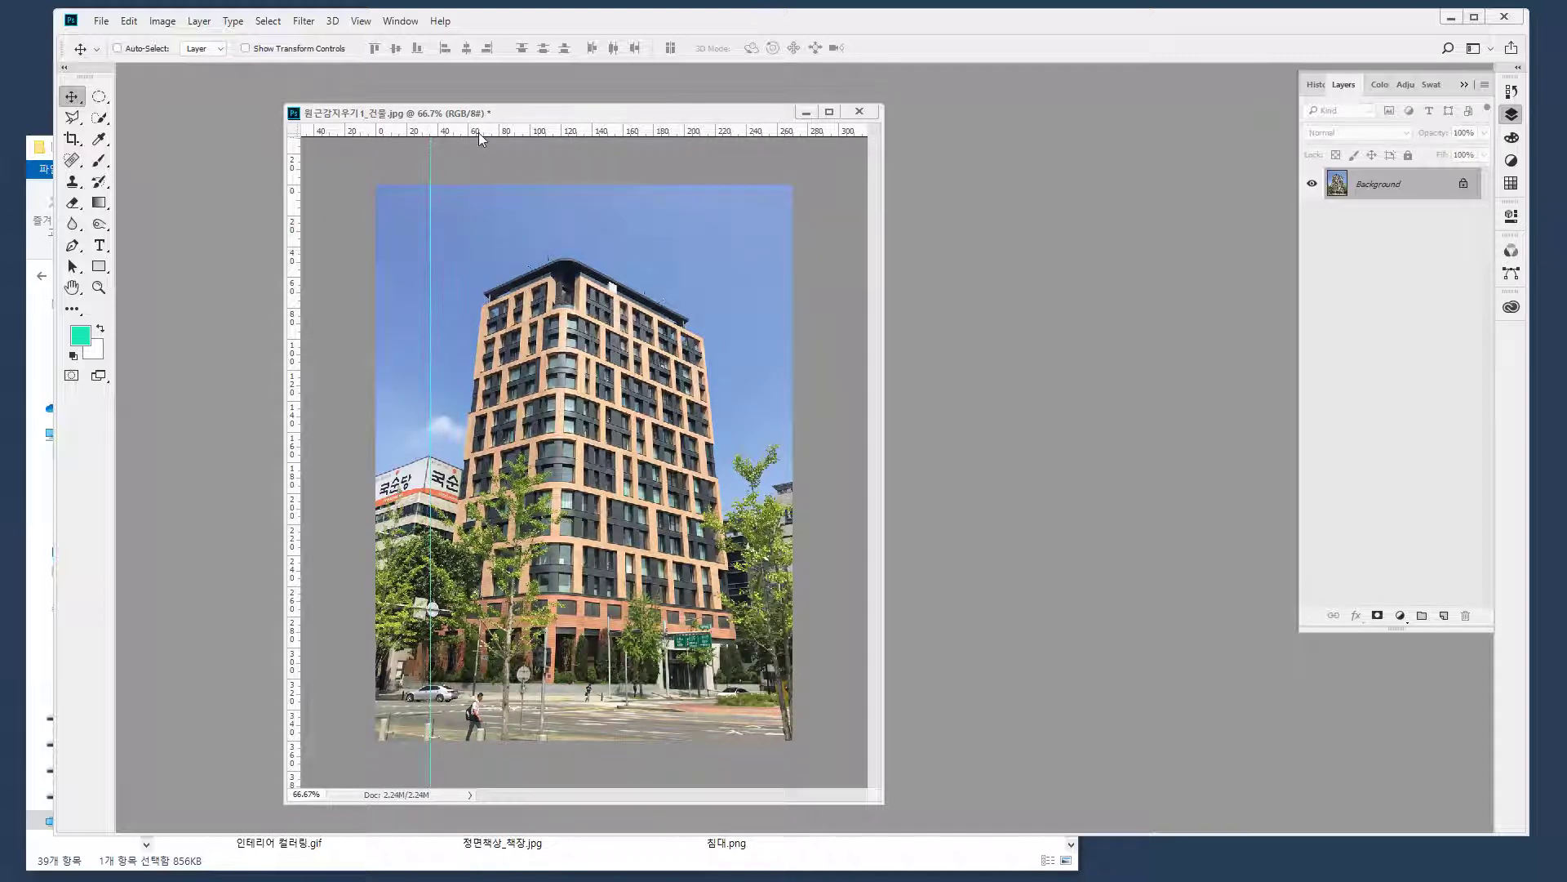
pyautogui.moveTo(479, 133); pyautogui.dragTo(488, 235)
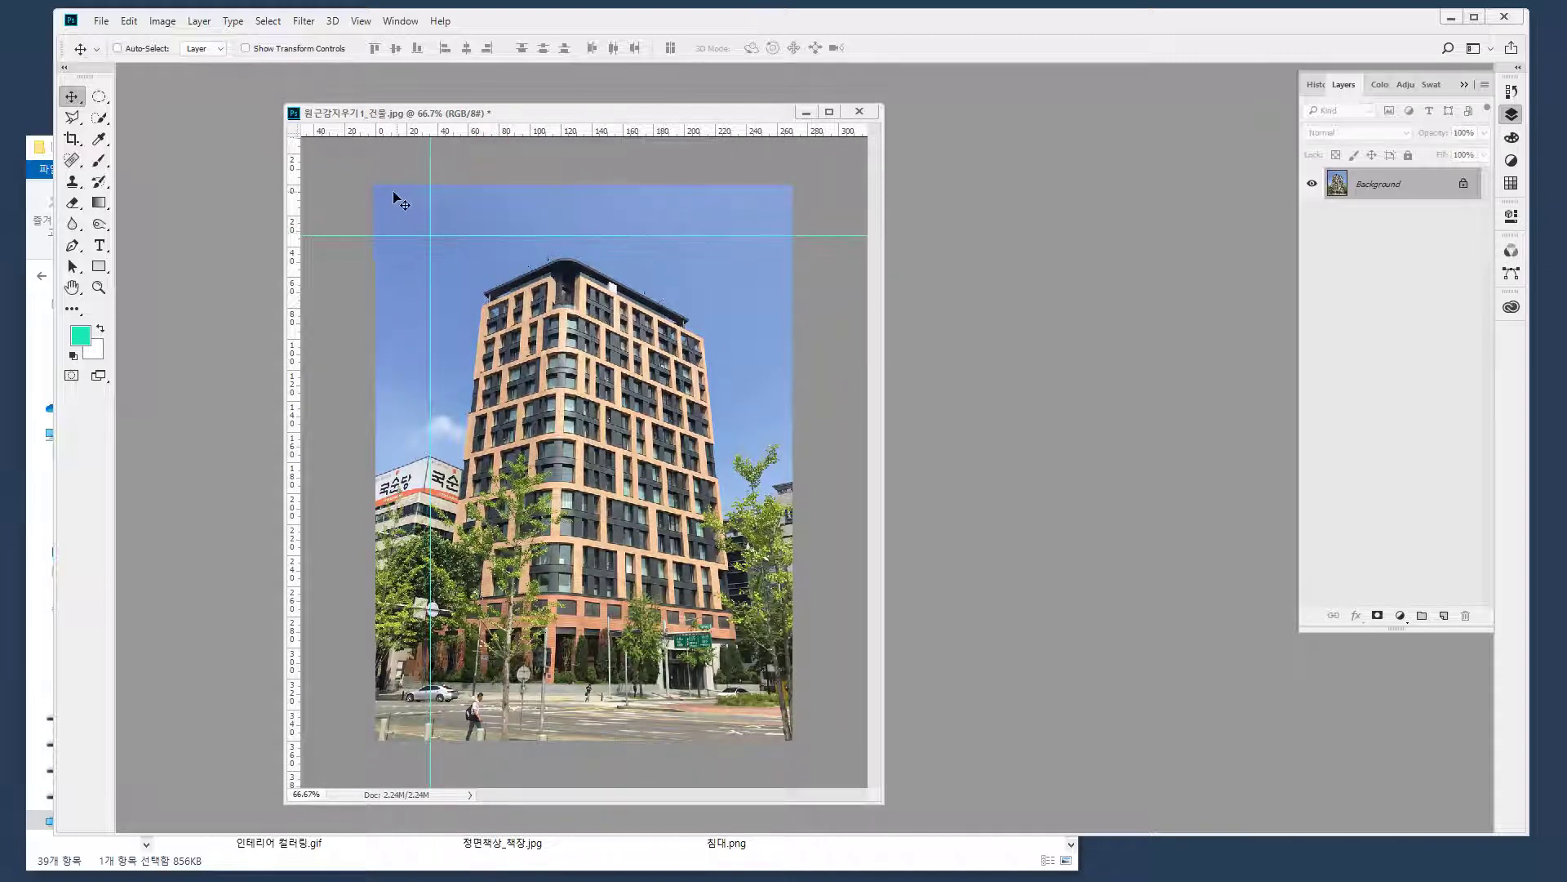
# Draw a selection with the Rectangular Marquee tool whose lower-left corner snaps to the intersection of the two guides
pyautogui.moveTo(379, 189); pyautogui.dragTo(574, 651)
pyautogui.moveTo(738, 441); pyautogui.dragTo(619, 414)
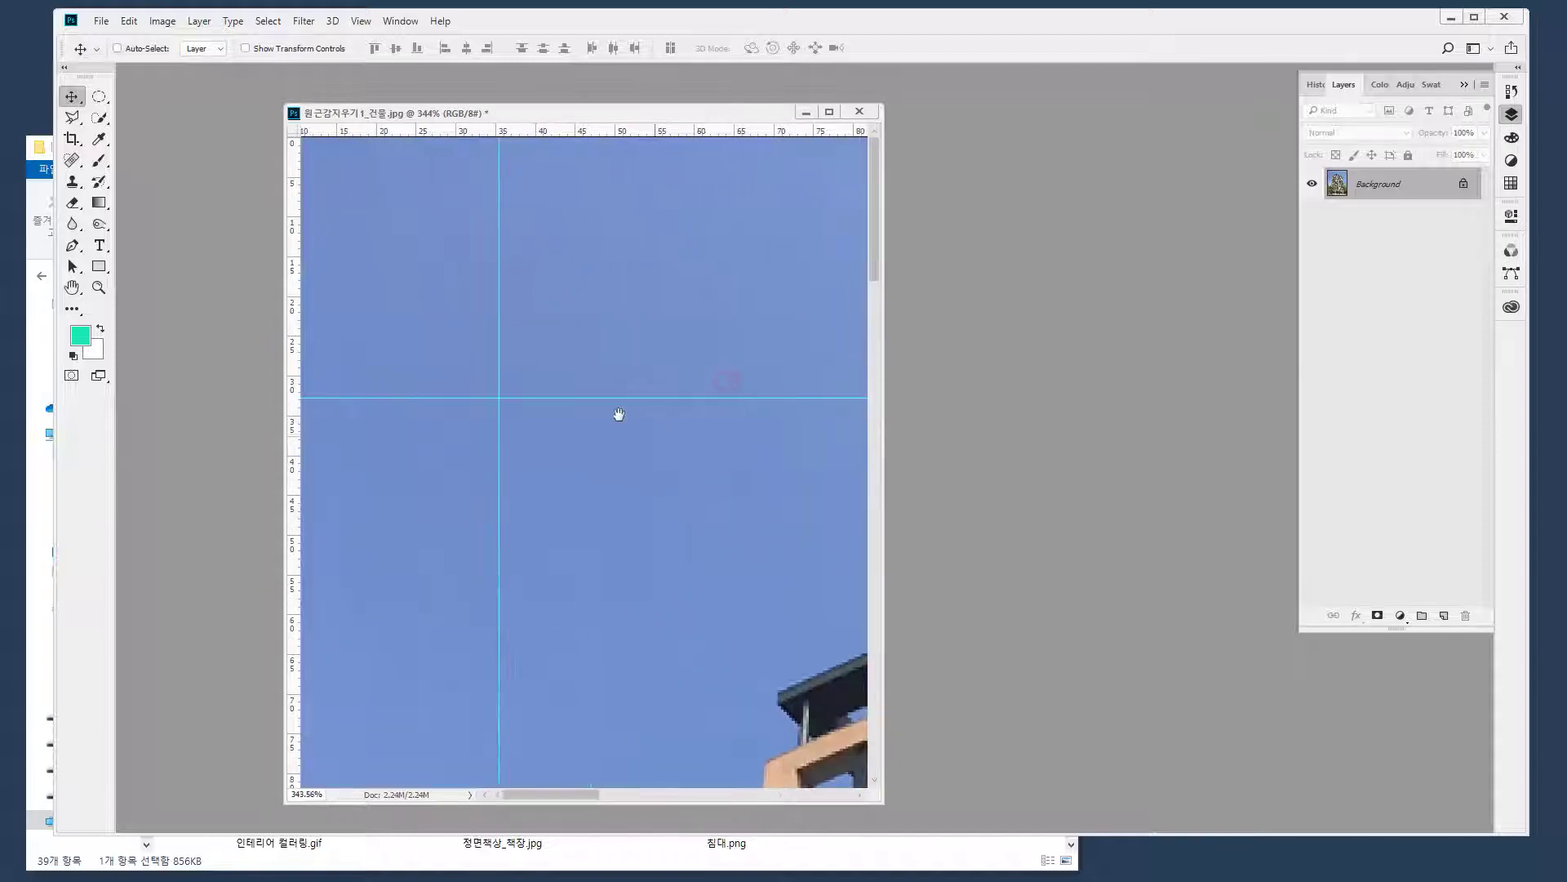
pyautogui.rightClick(107, 96)
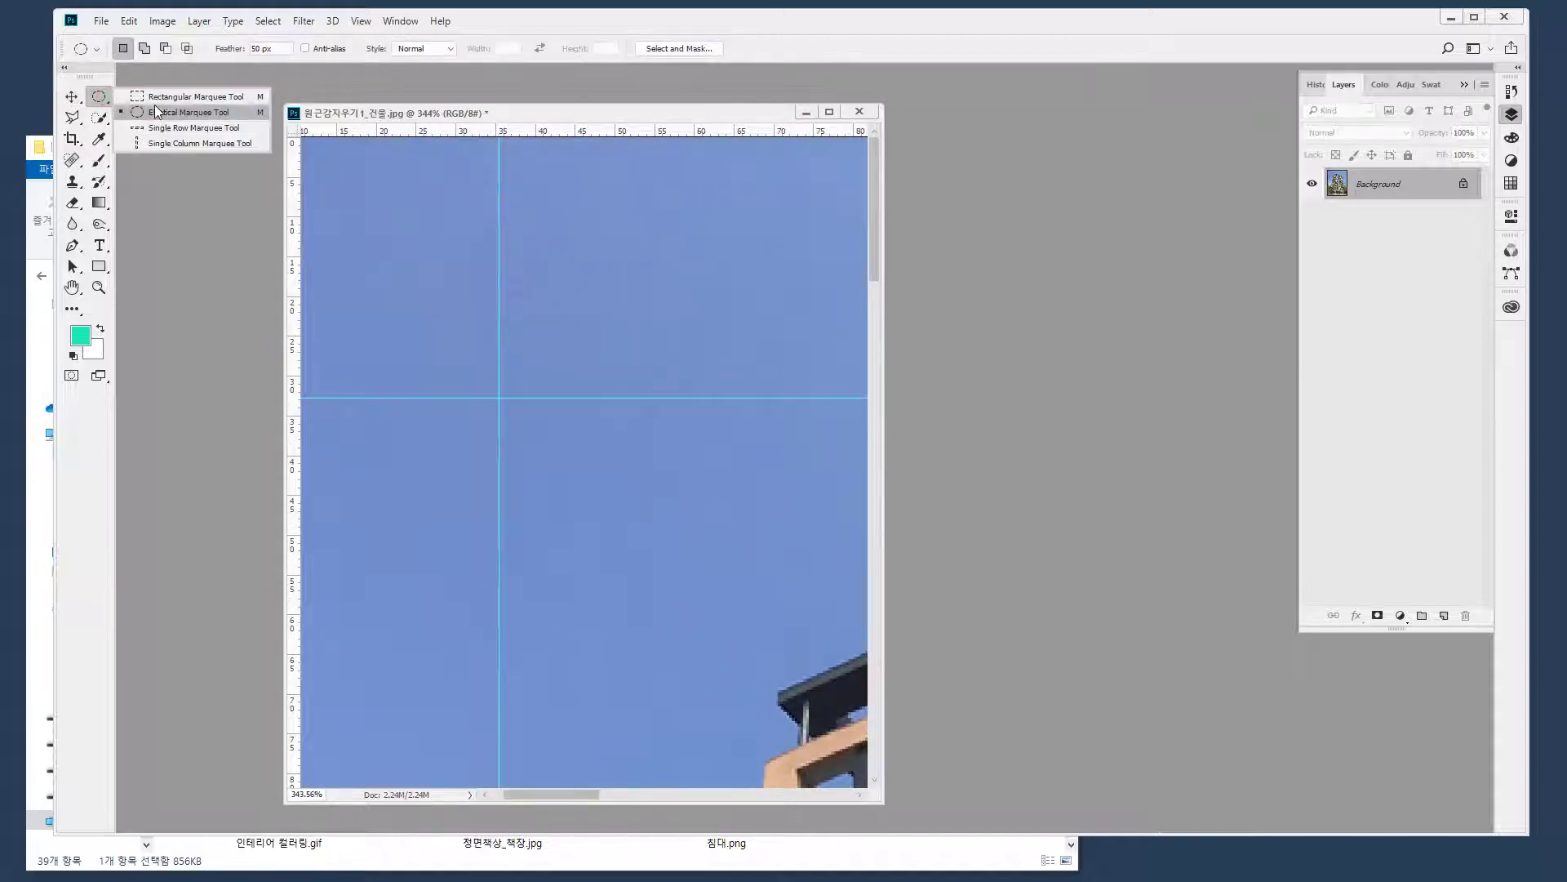
pyautogui.click(160, 96)
pyautogui.moveTo(768, 200); pyautogui.dragTo(529, 427)
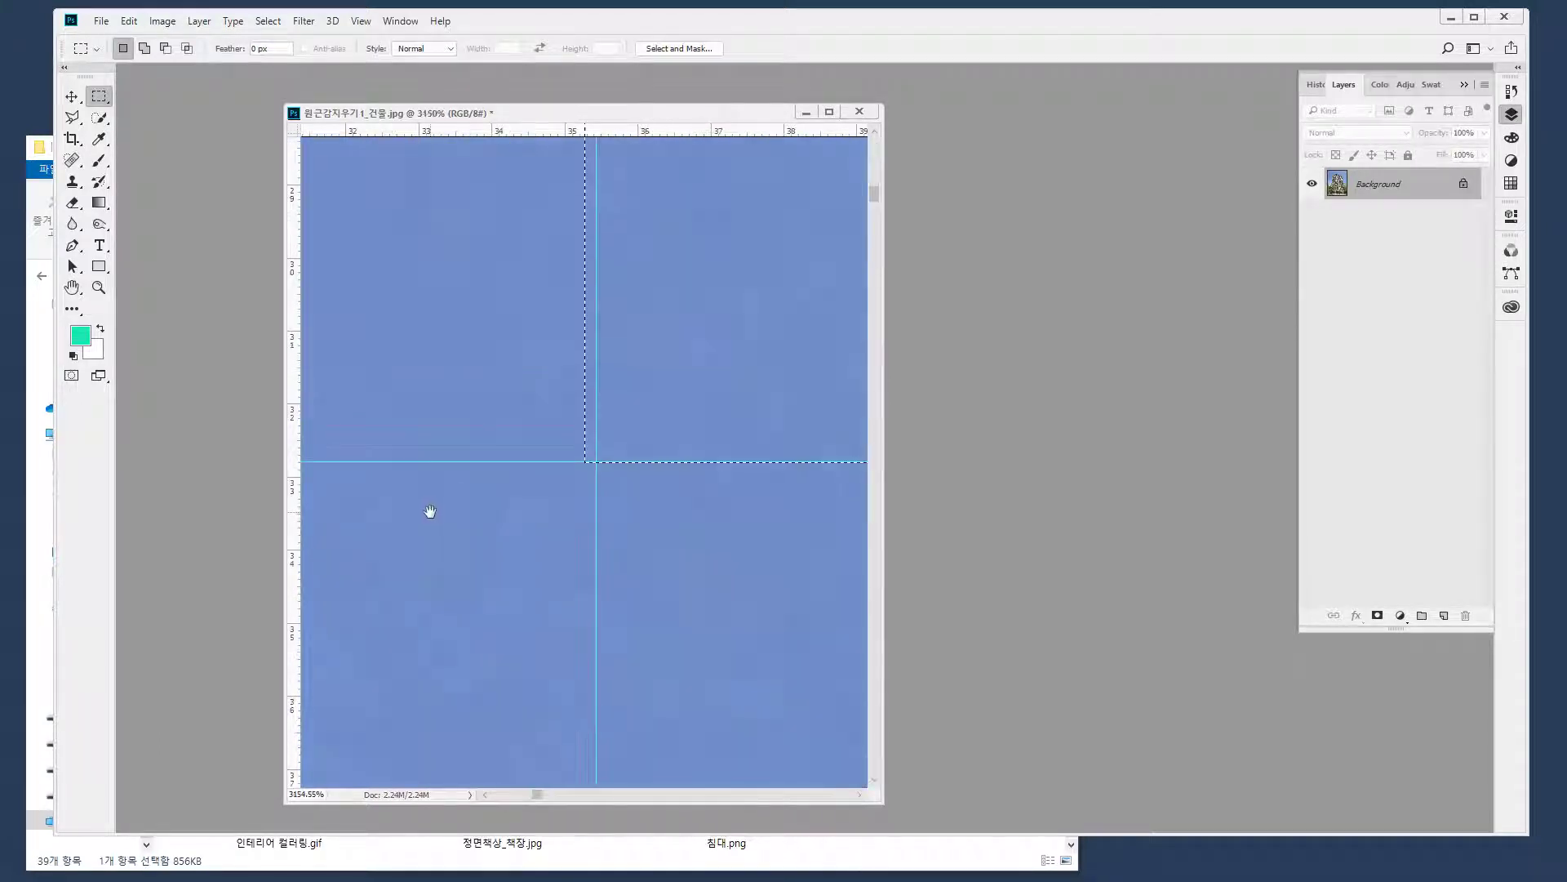
# Check the Snap To options and replace the selection with a rectangle about 2.8 by 4.2 mm starting at the guide intersection
pyautogui.click(360, 20)
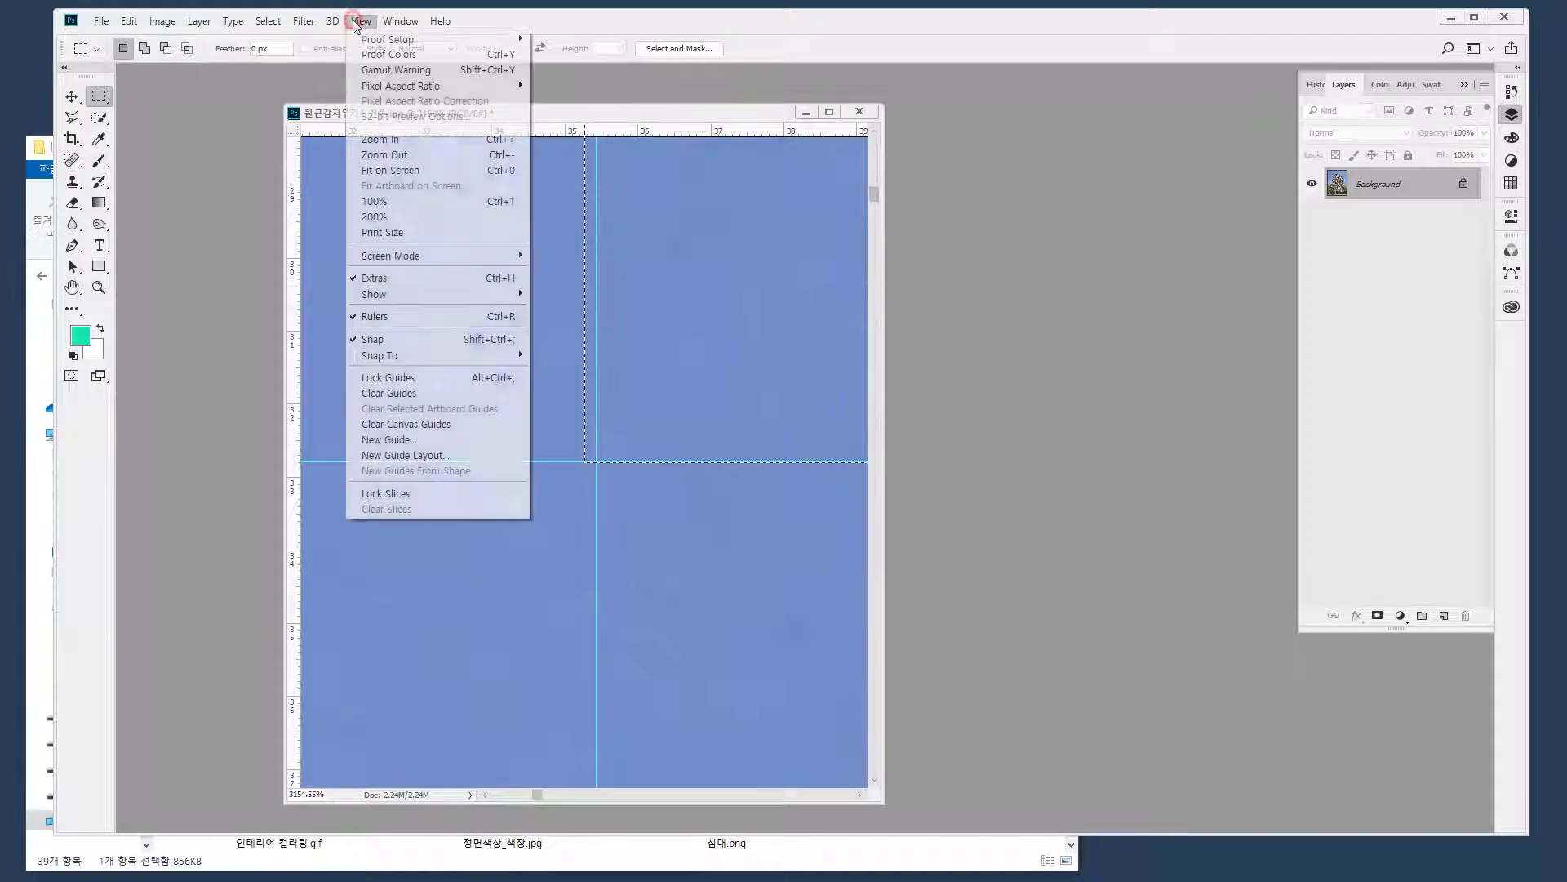
pyautogui.moveTo(365, 357)
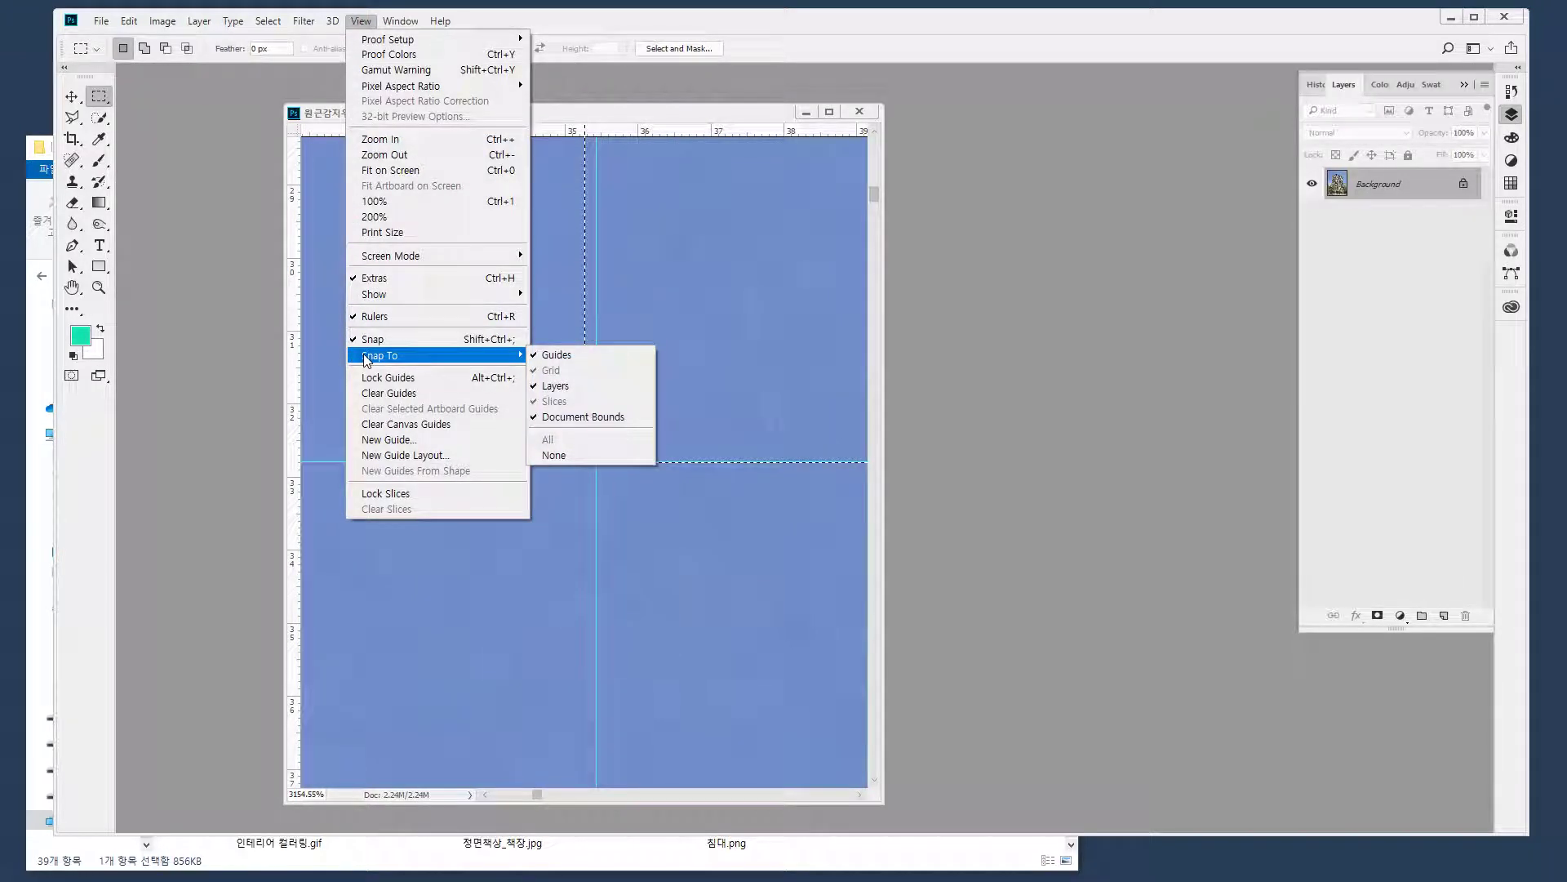
pyautogui.click(720, 356)
pyautogui.click(545, 396)
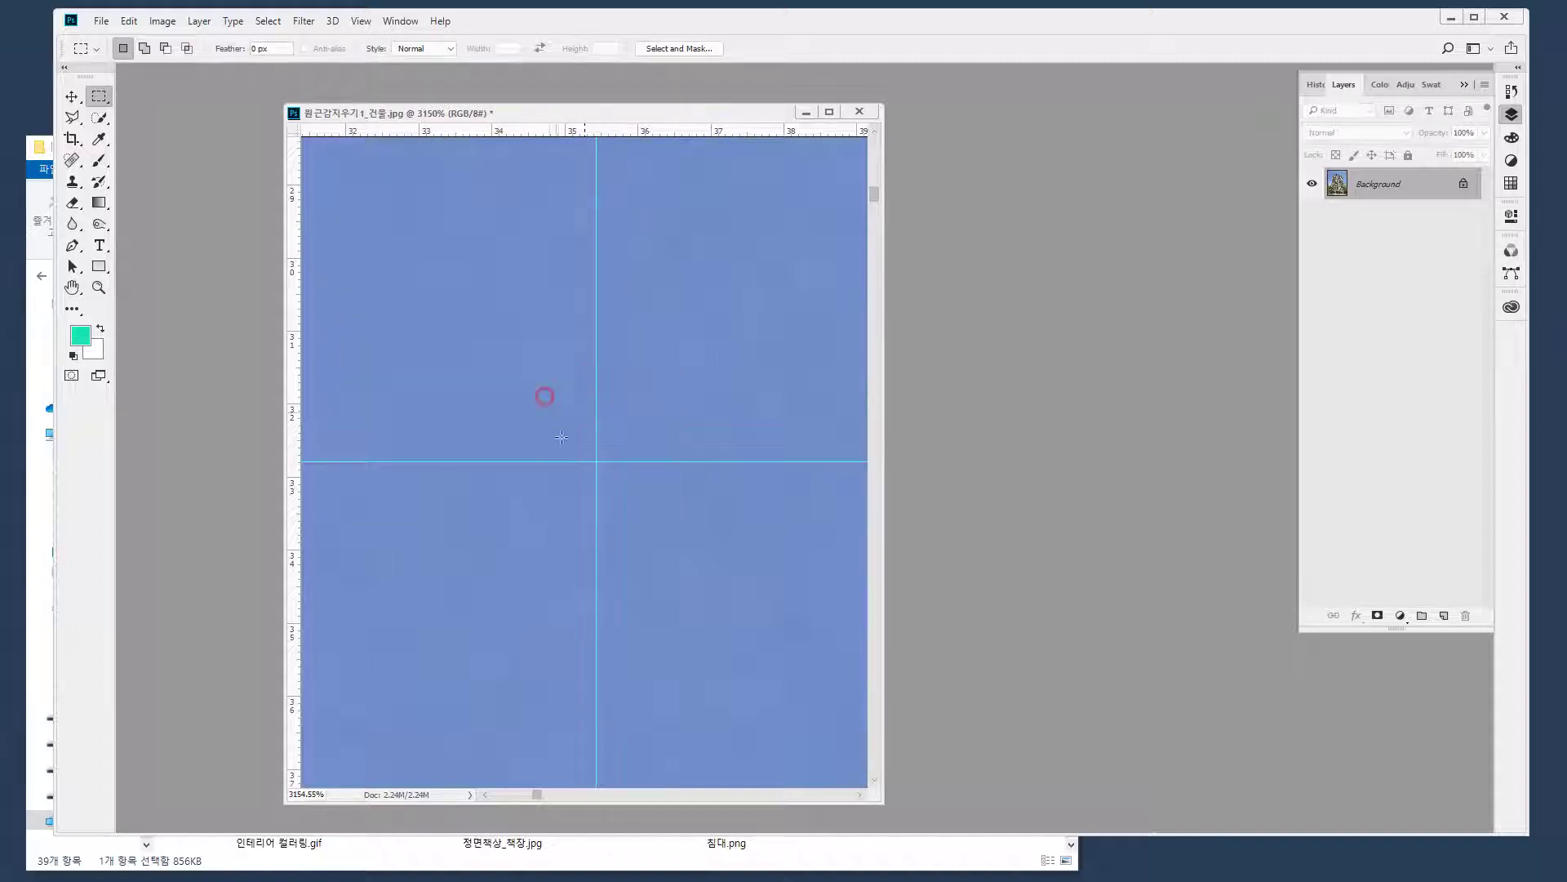
pyautogui.moveTo(599, 460); pyautogui.dragTo(790, 154)
pyautogui.moveTo(606, 145); pyautogui.dragTo(572, 729)
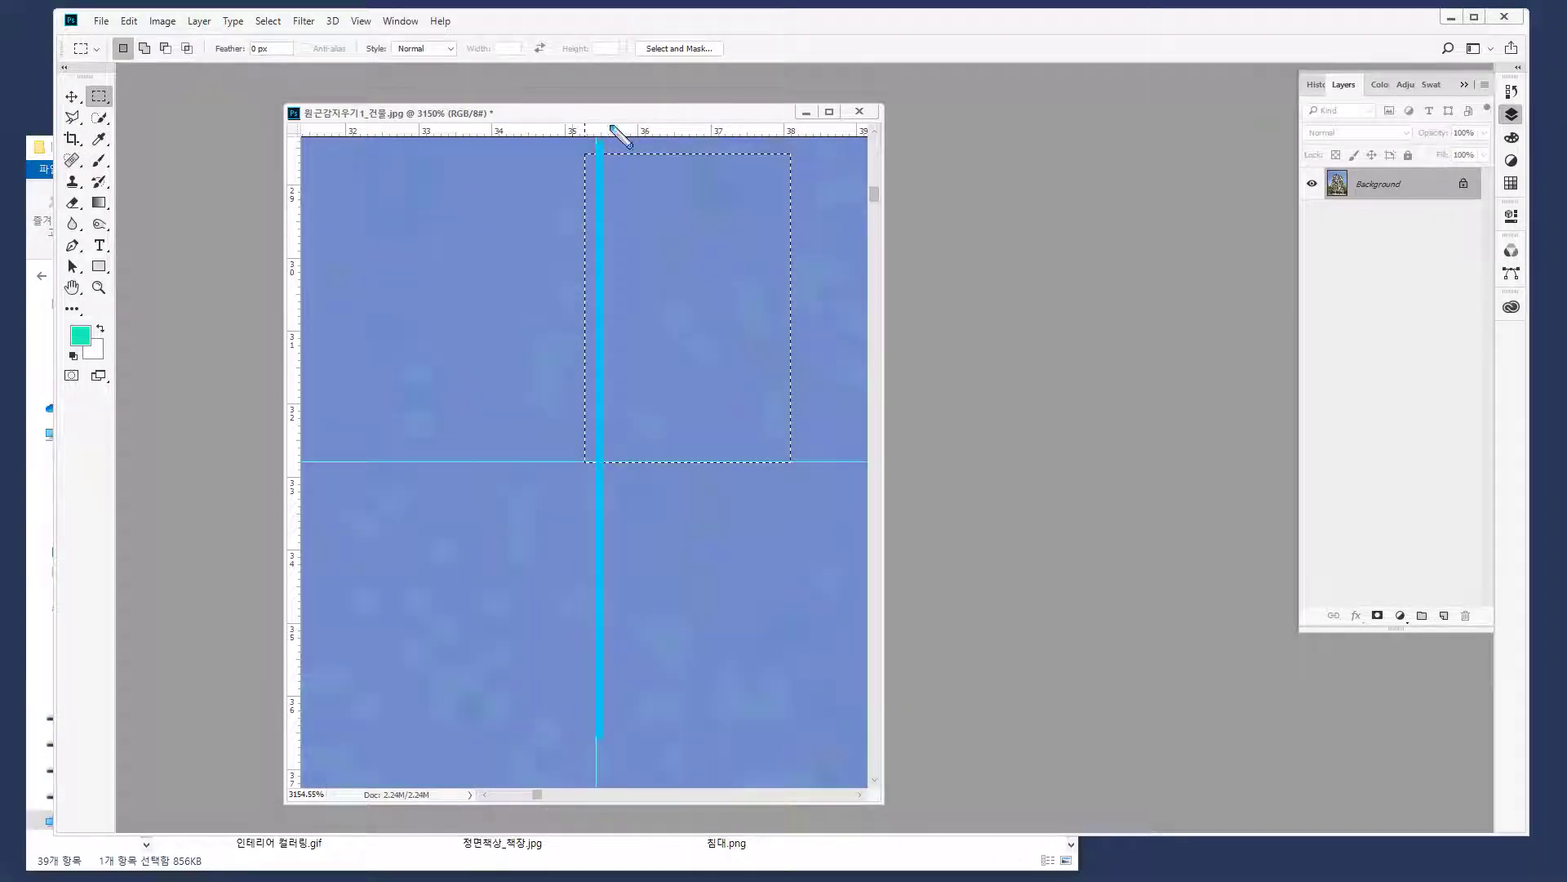
pyautogui.moveTo(587, 144); pyautogui.dragTo(585, 692)
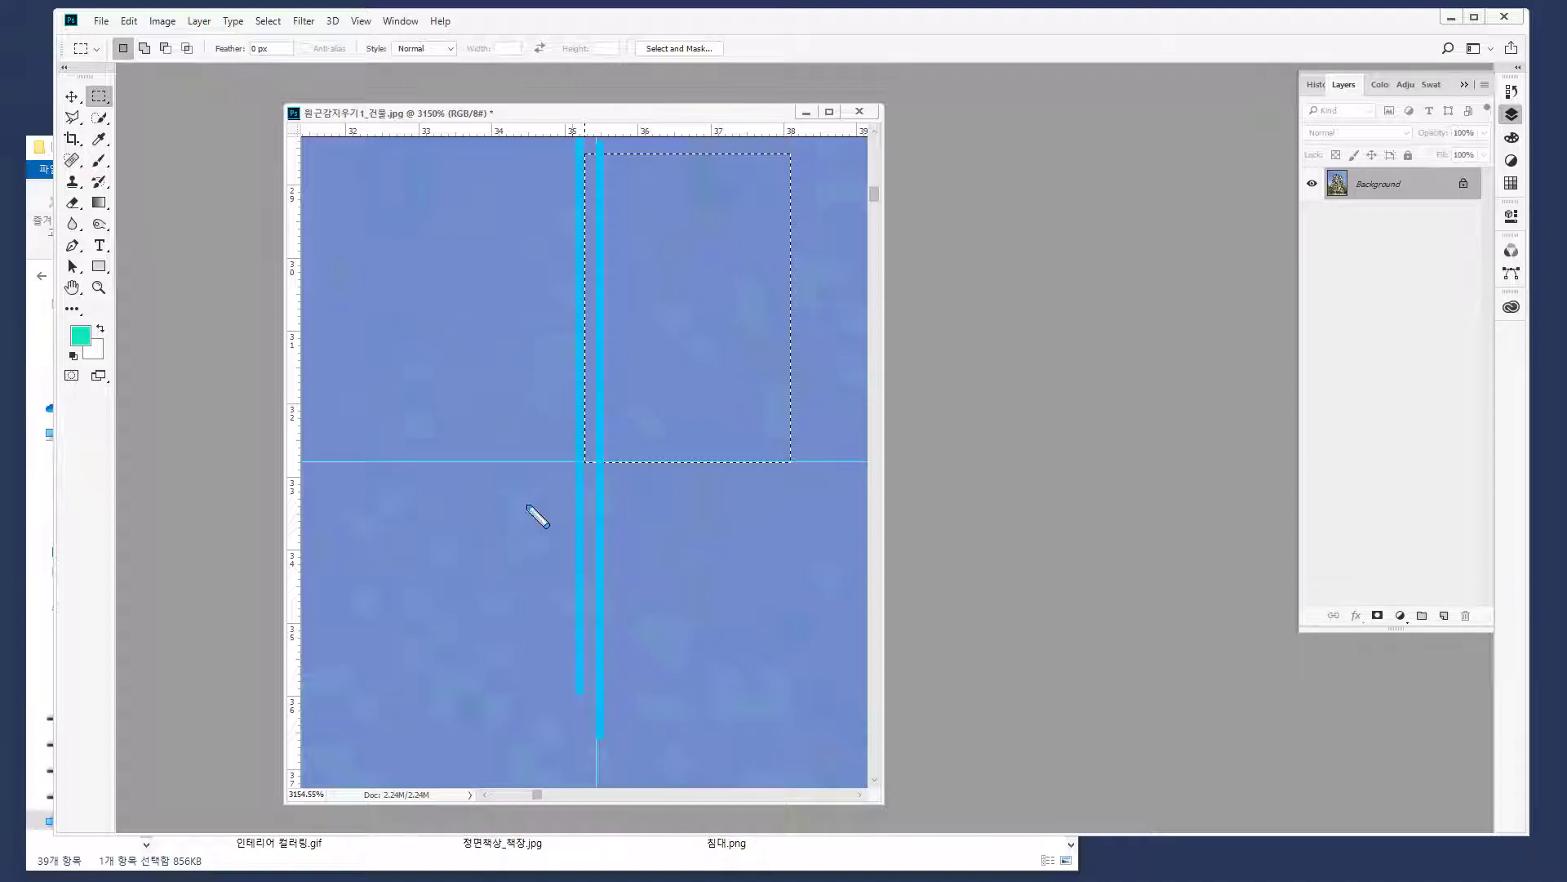
pyautogui.hotkey('ctrl', 'z')
pyautogui.hotkey('ctrl', 'z')
# Shift the selection one pixel right past the vertical guide, compare both positions by undoing and redoing the move, and deselect
pyautogui.moveTo(634, 429); pyautogui.dragTo(653, 430)
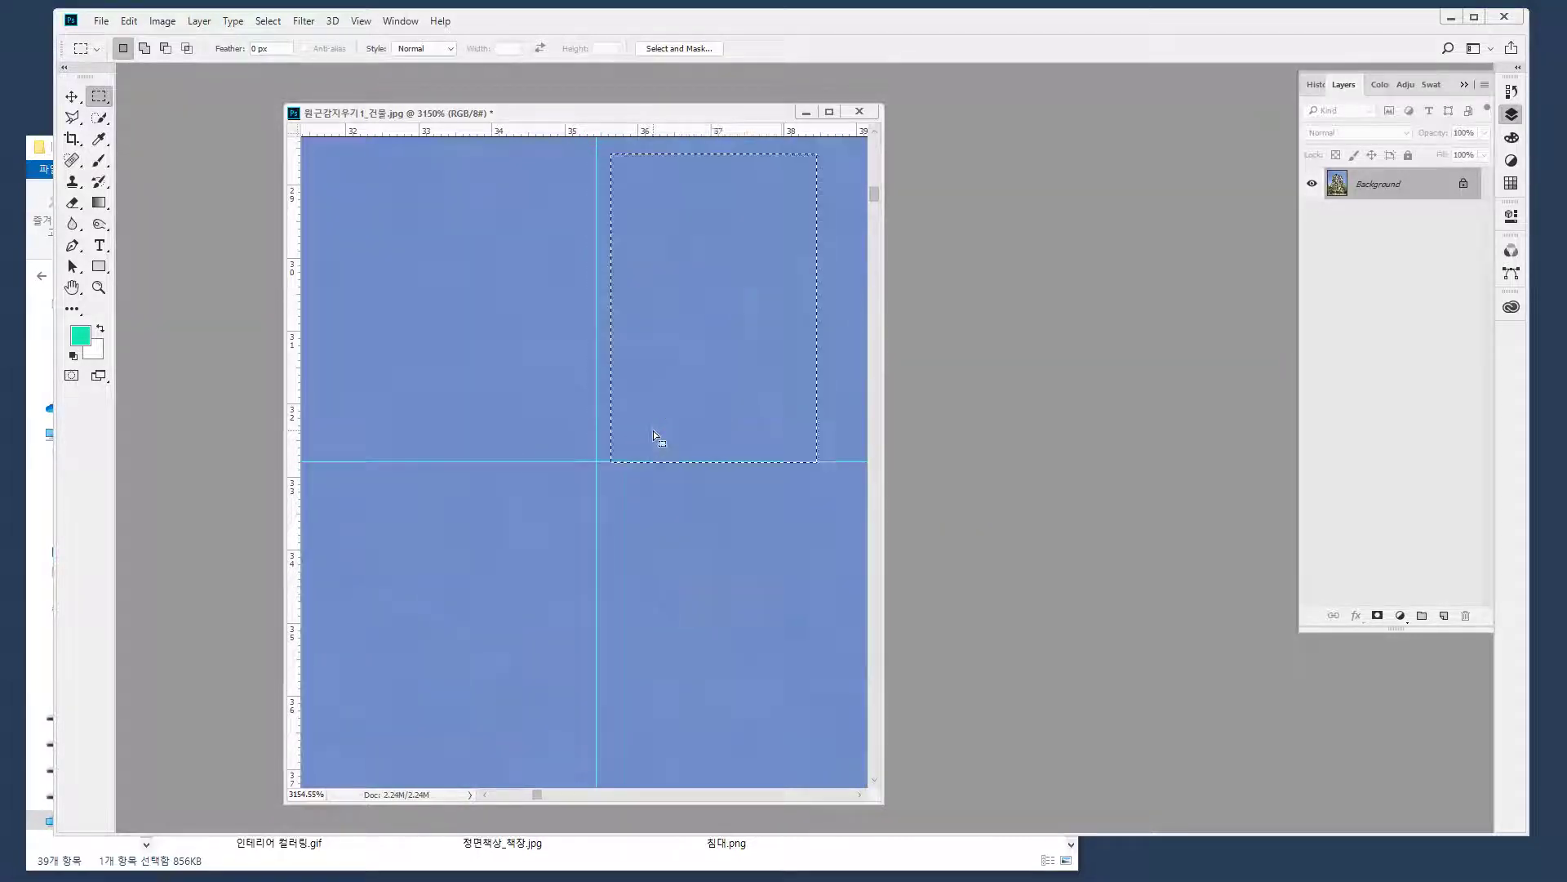
pyautogui.hotkey('ctrl', 'z')
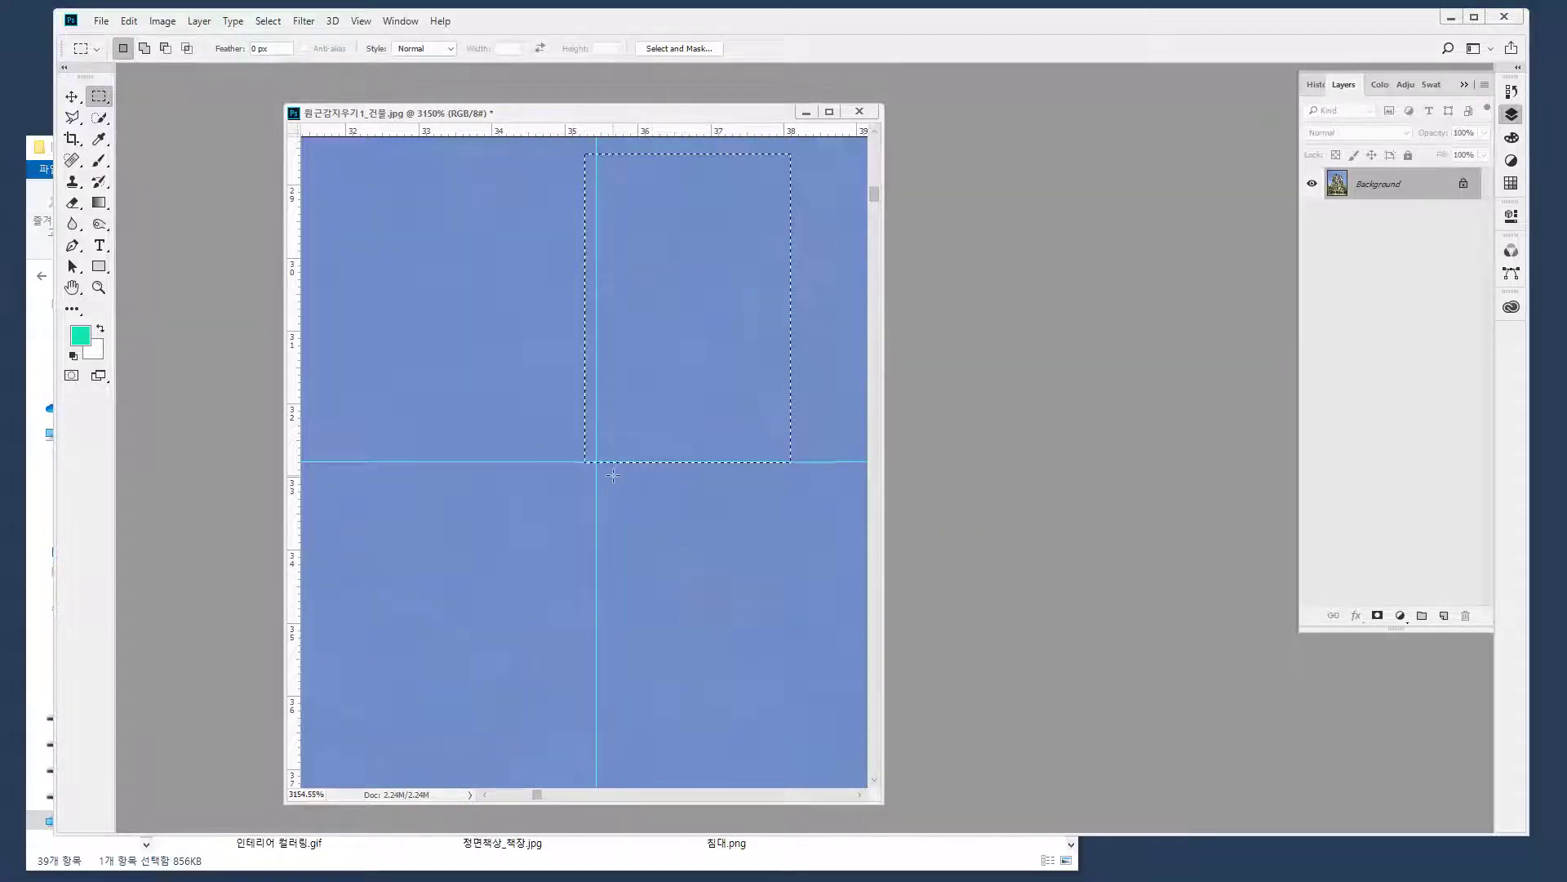
pyautogui.hotkey('ctrl', 'shift', 'z')
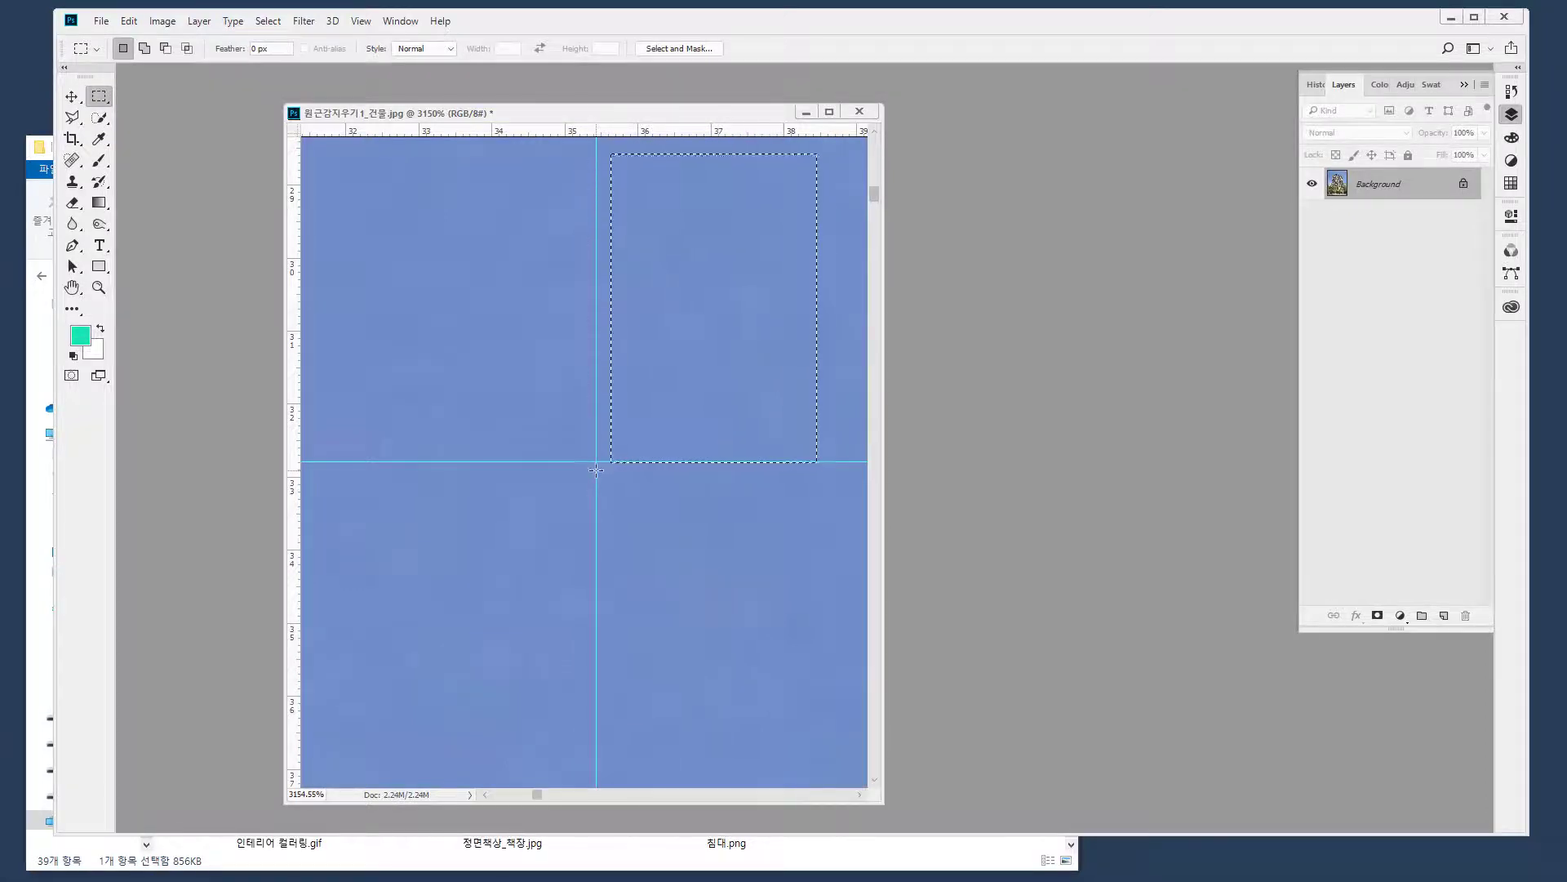
pyautogui.hotkey('ctrl', 'z')
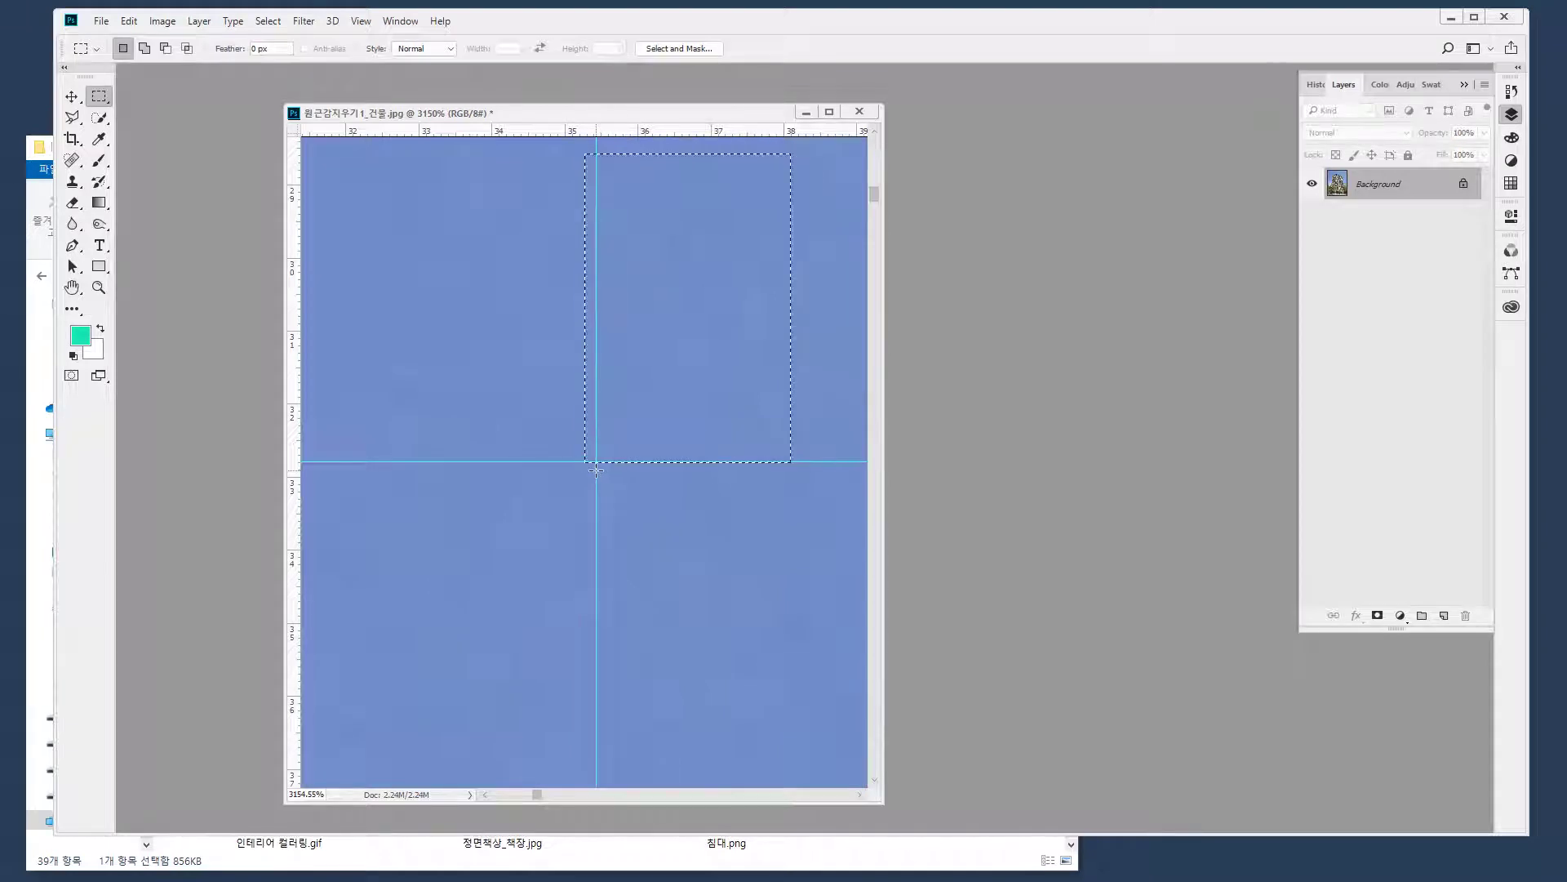
pyautogui.press('Right')
pyautogui.press('Left')
pyautogui.hotkey('ctrl', 'd')
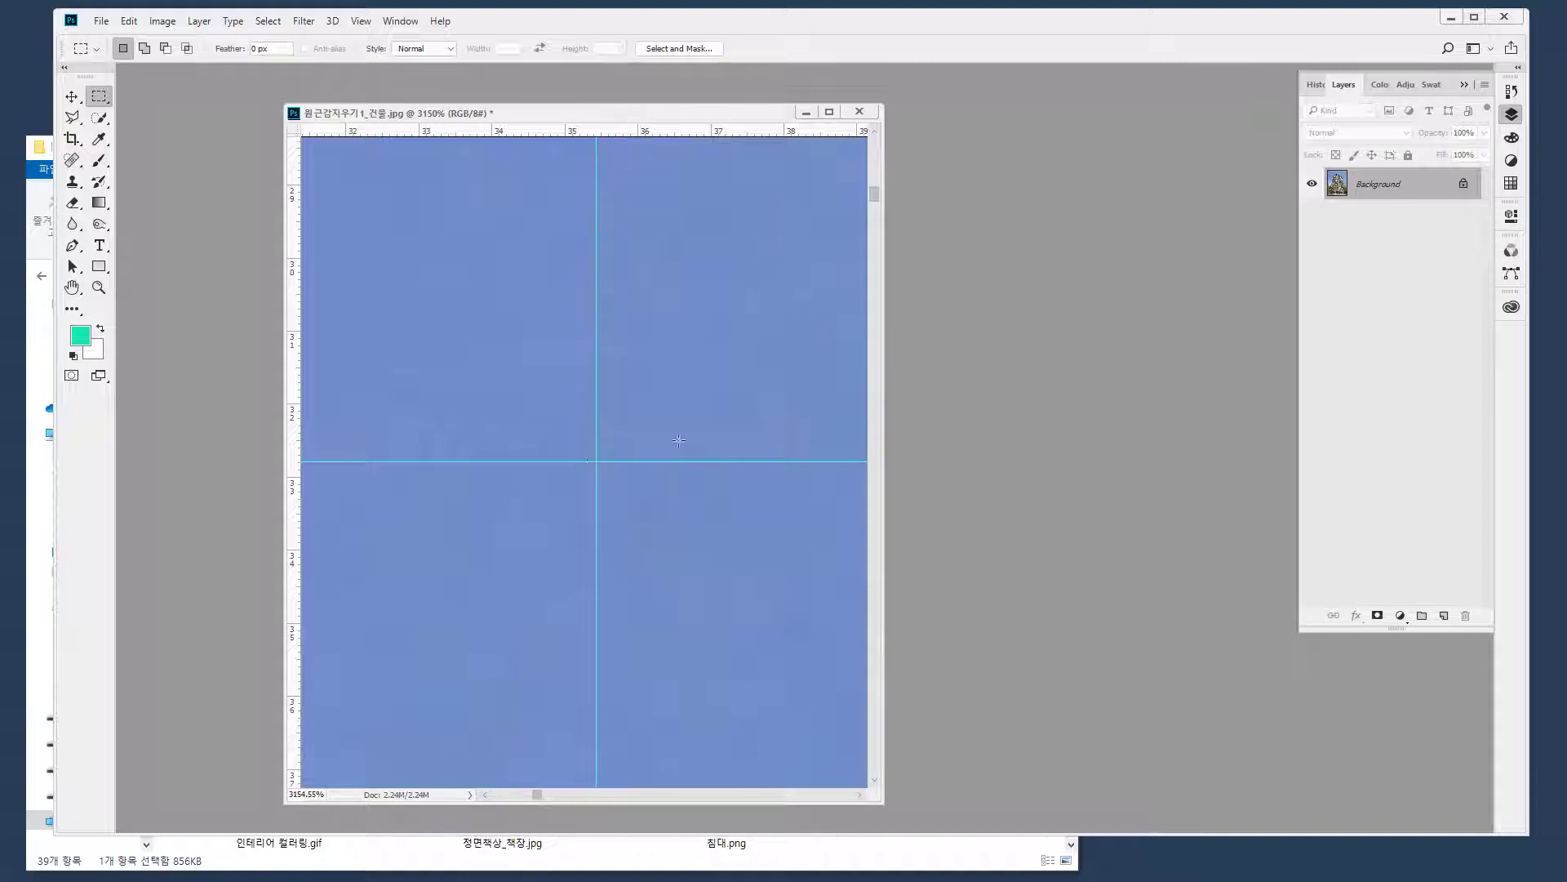
# Switch the ruler units to pixels and place vertical guides at 100 and 101 pixels
pyautogui.rightClick(591, 132)
pyautogui.click(624, 141)
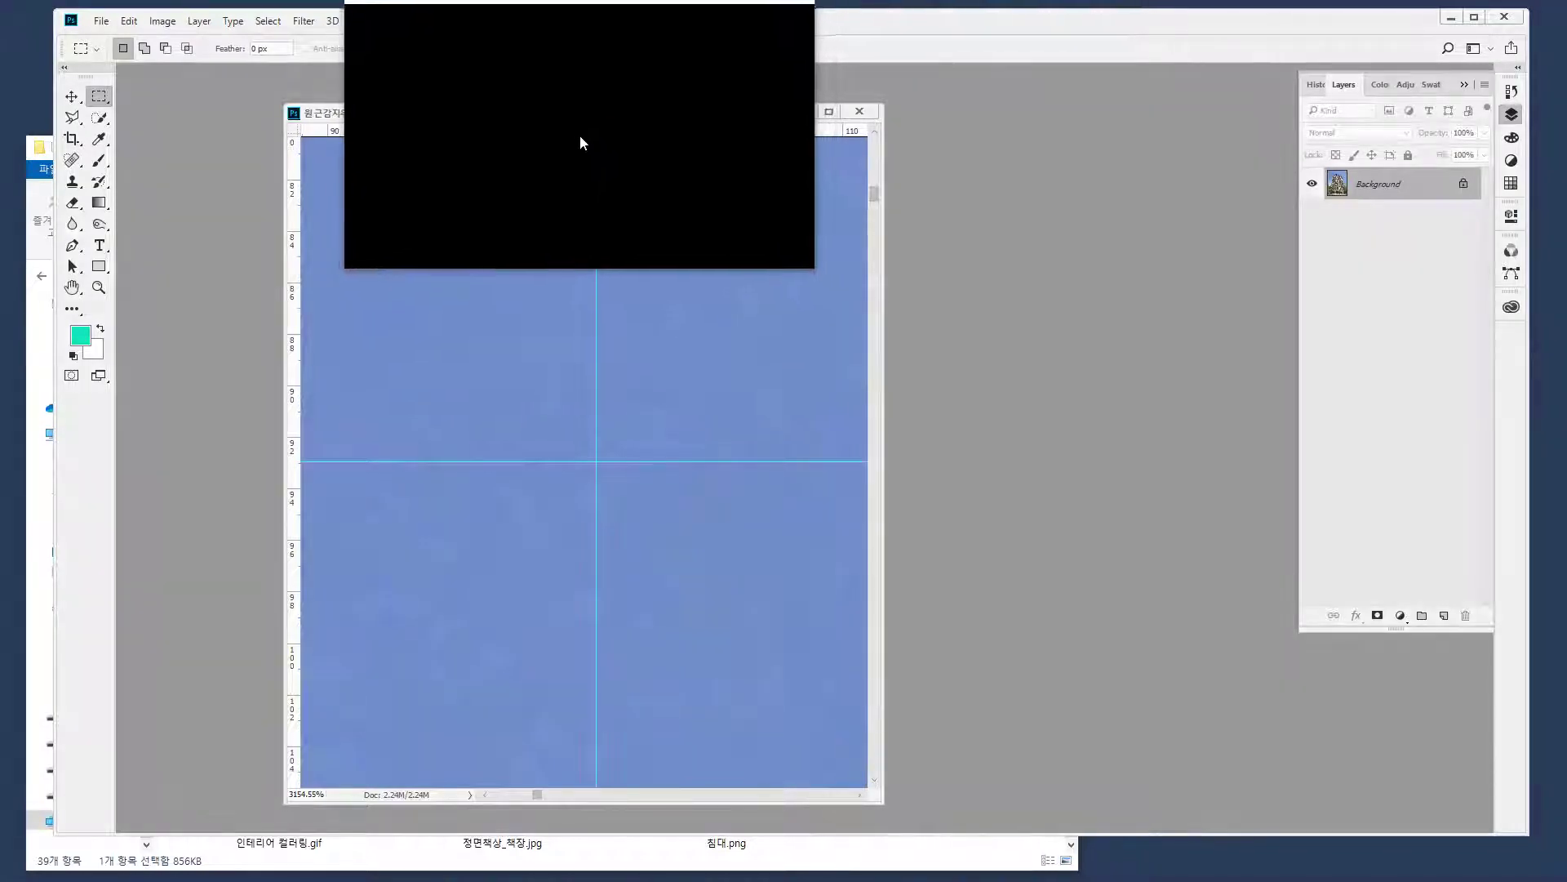
pyautogui.moveTo(291, 174); pyautogui.dragTo(611, 180)
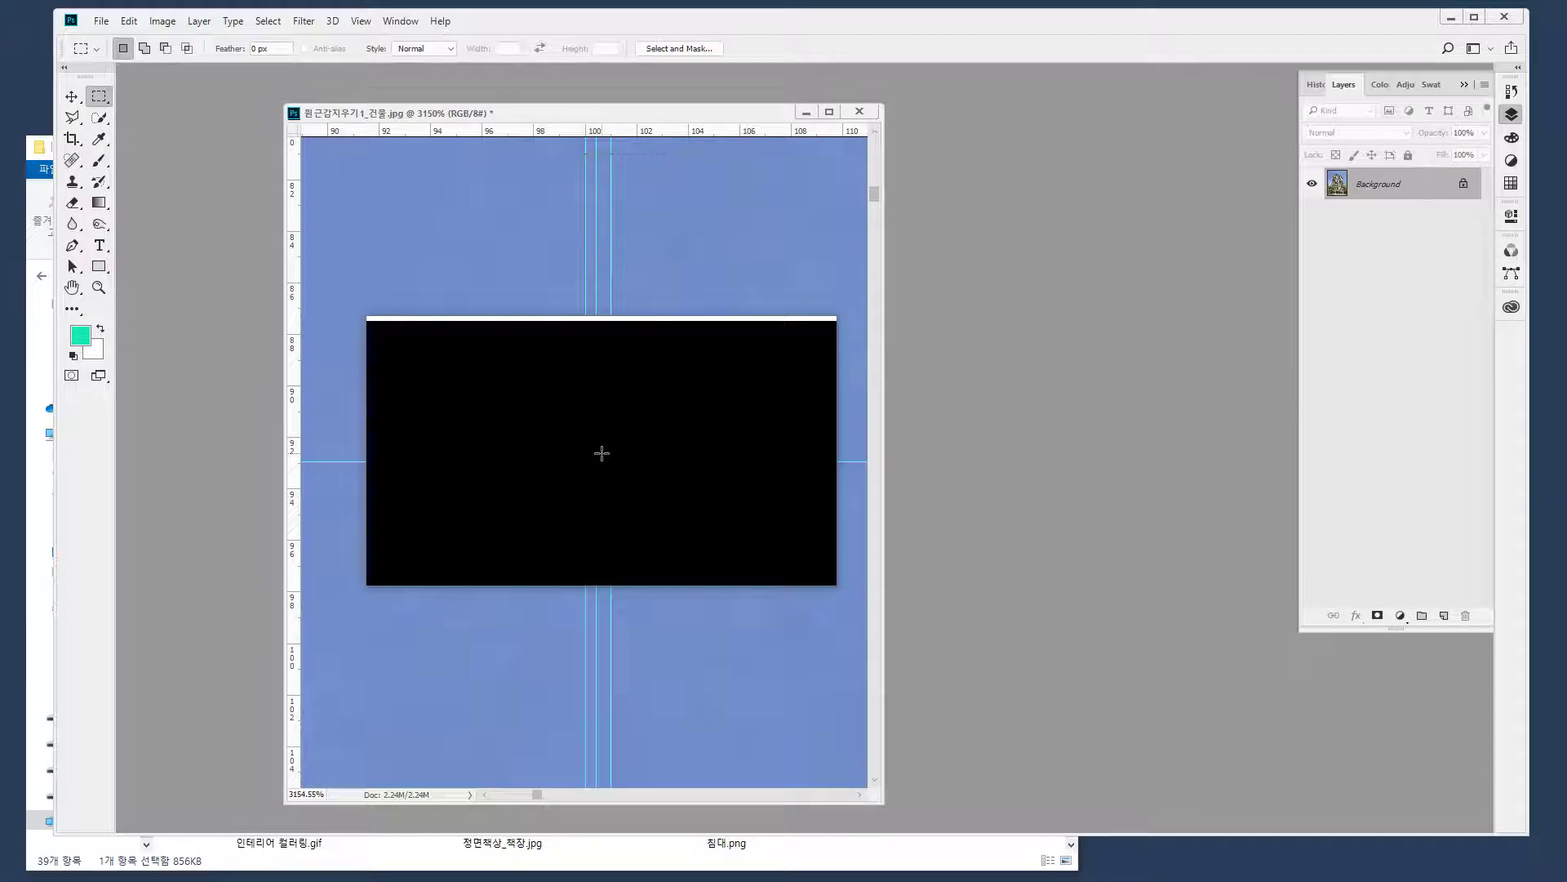
# Draw a rectangular selection about 6 by 12 pixels from the 100-pixel guide's crossing with the horizontal guide, and deselect it
pyautogui.moveTo(602, 453); pyautogui.dragTo(601, 453)
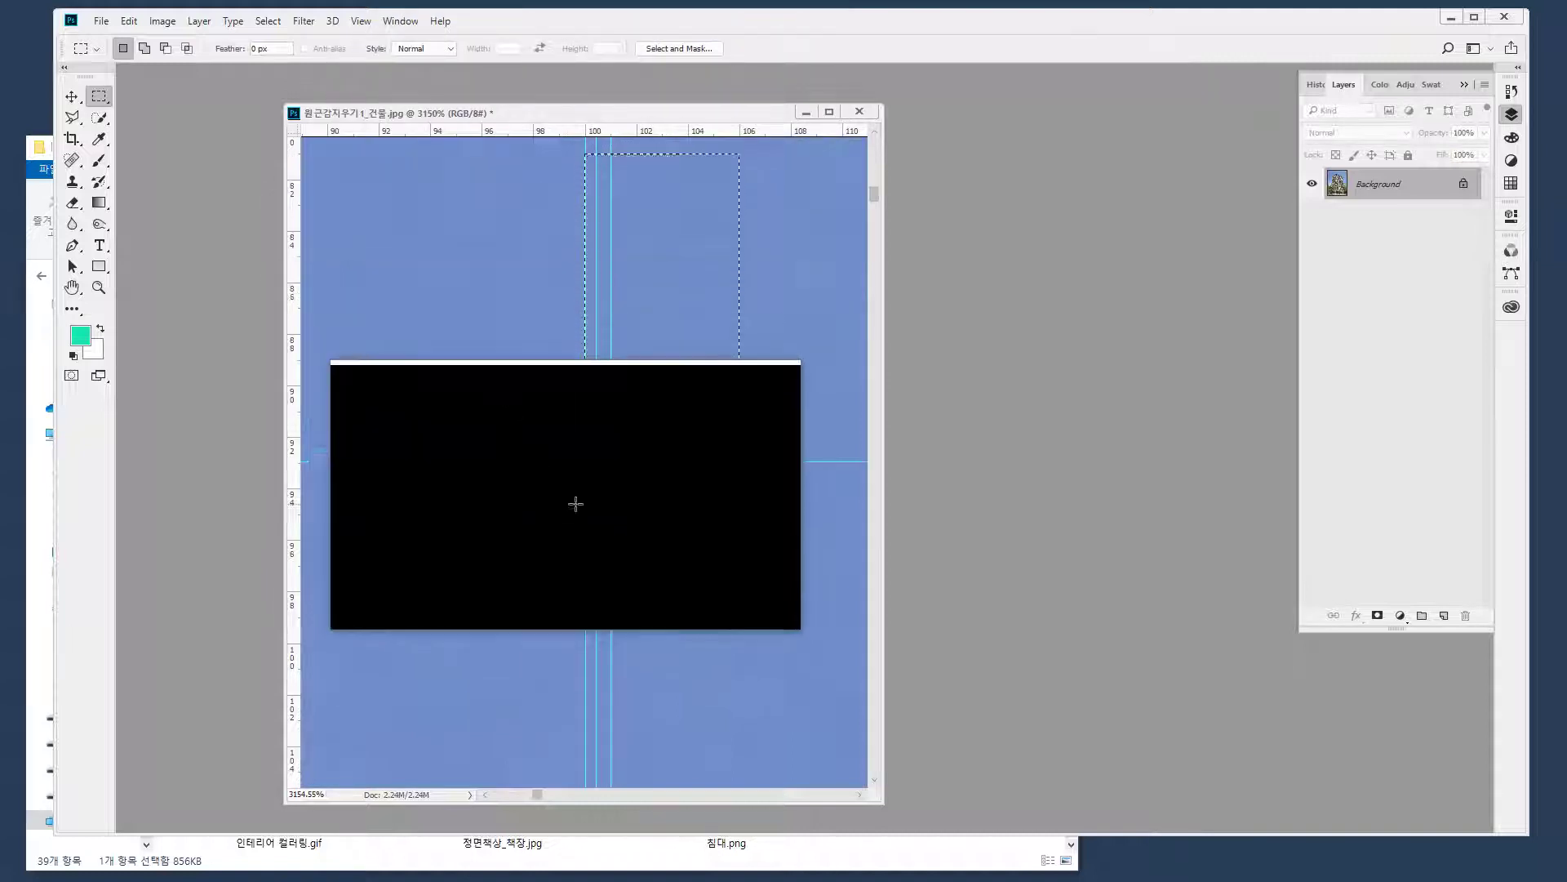
pyautogui.moveTo(588, 504); pyautogui.dragTo(661, 214)
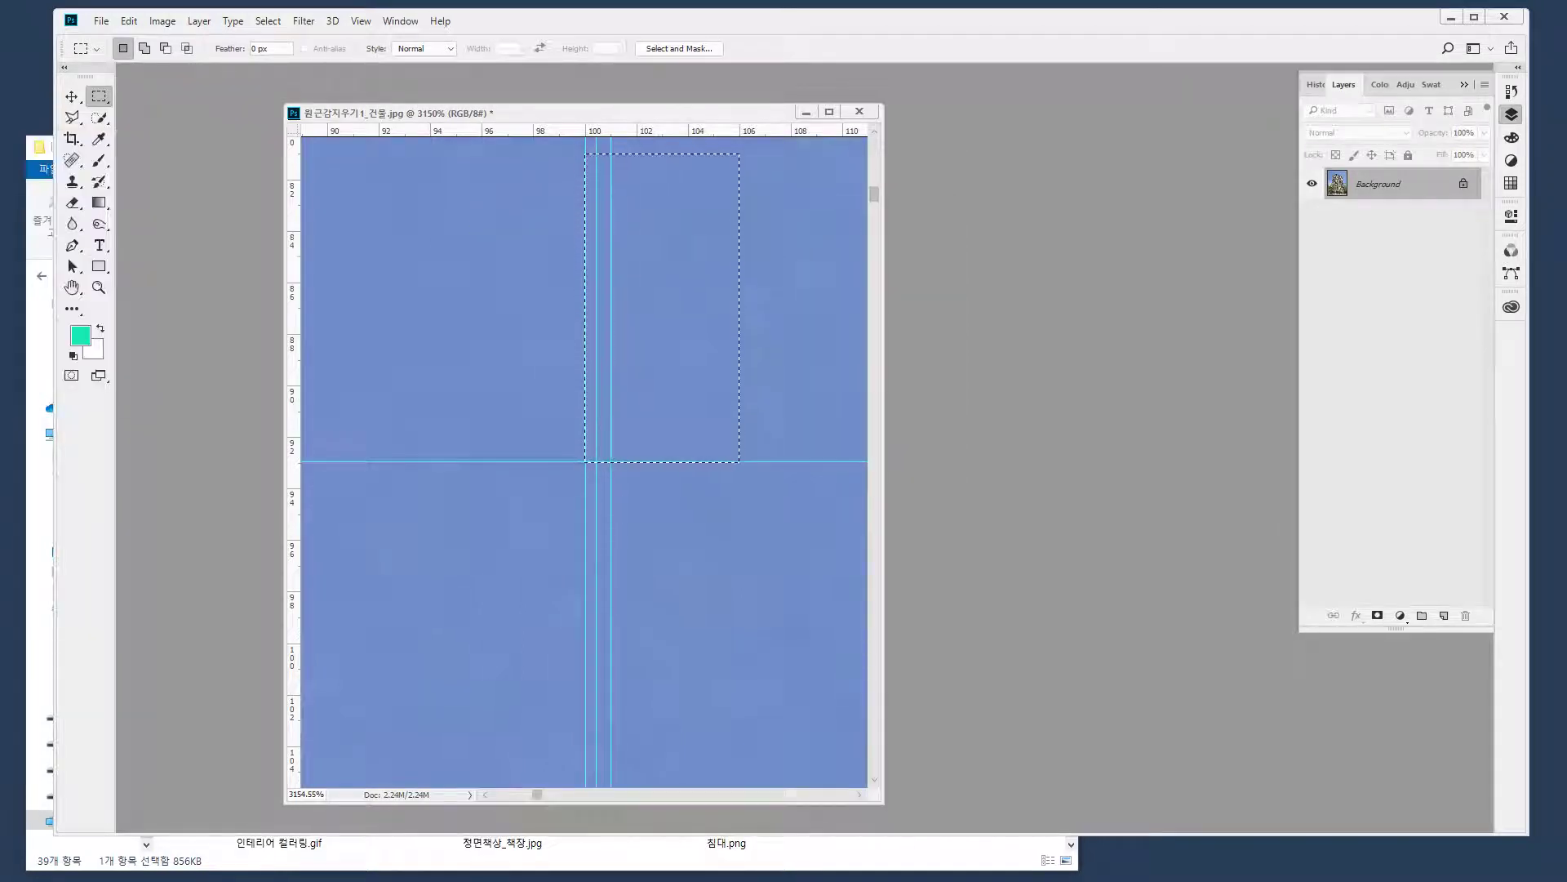
pyautogui.hotkey('ctrl', 'd')
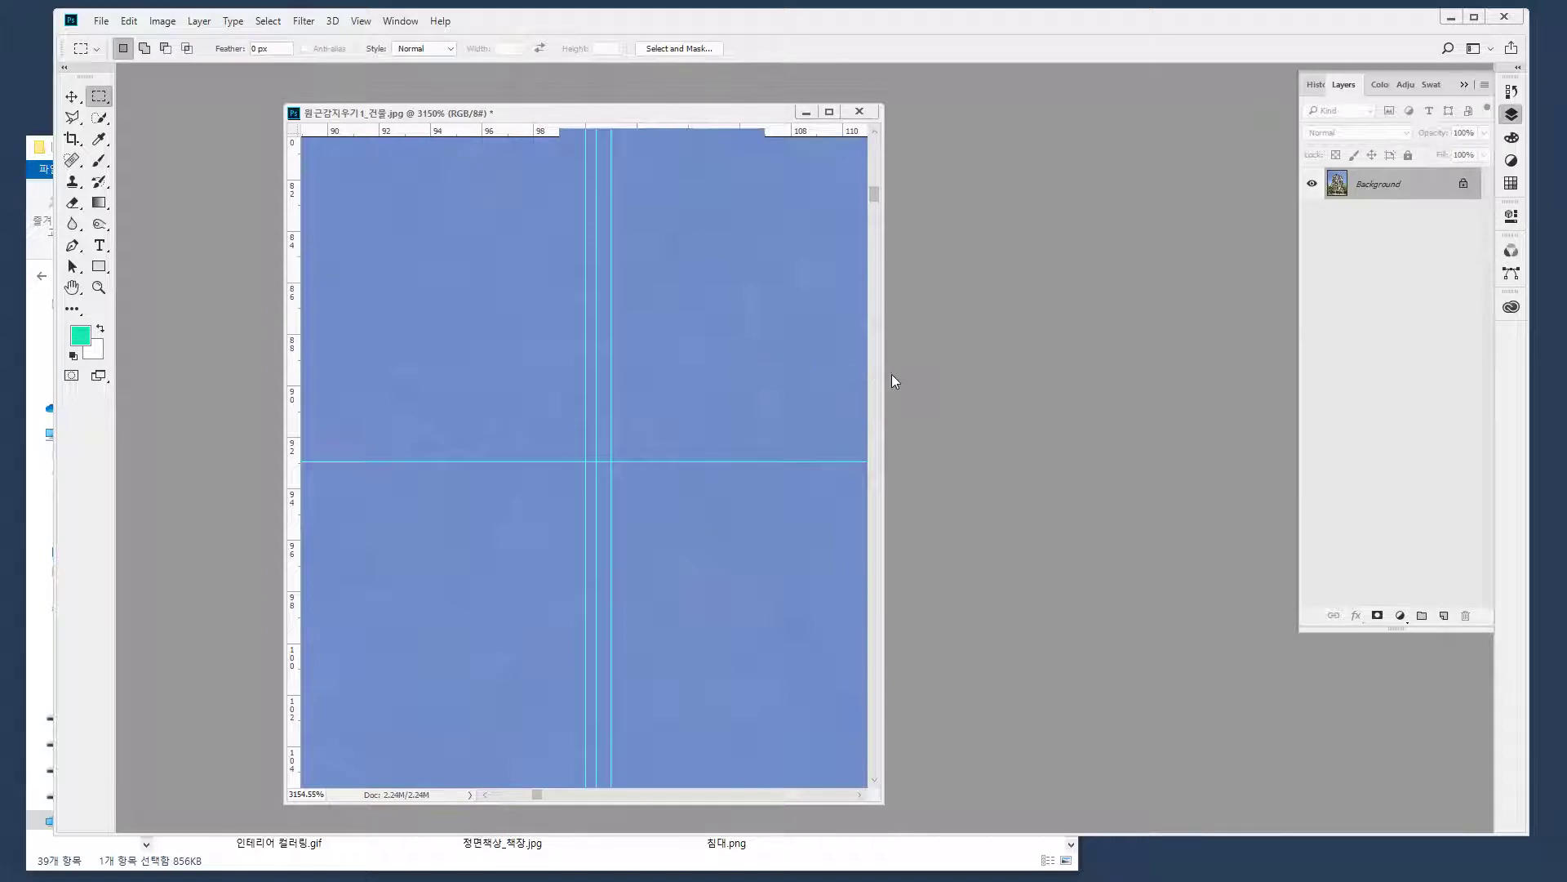
# Widen the image window and frame a small rectangle with vertical guides at about 105 and 113 pixels and horizontal guides at about 81 and 90
pyautogui.moveTo(882, 374); pyautogui.dragTo(1176, 374)
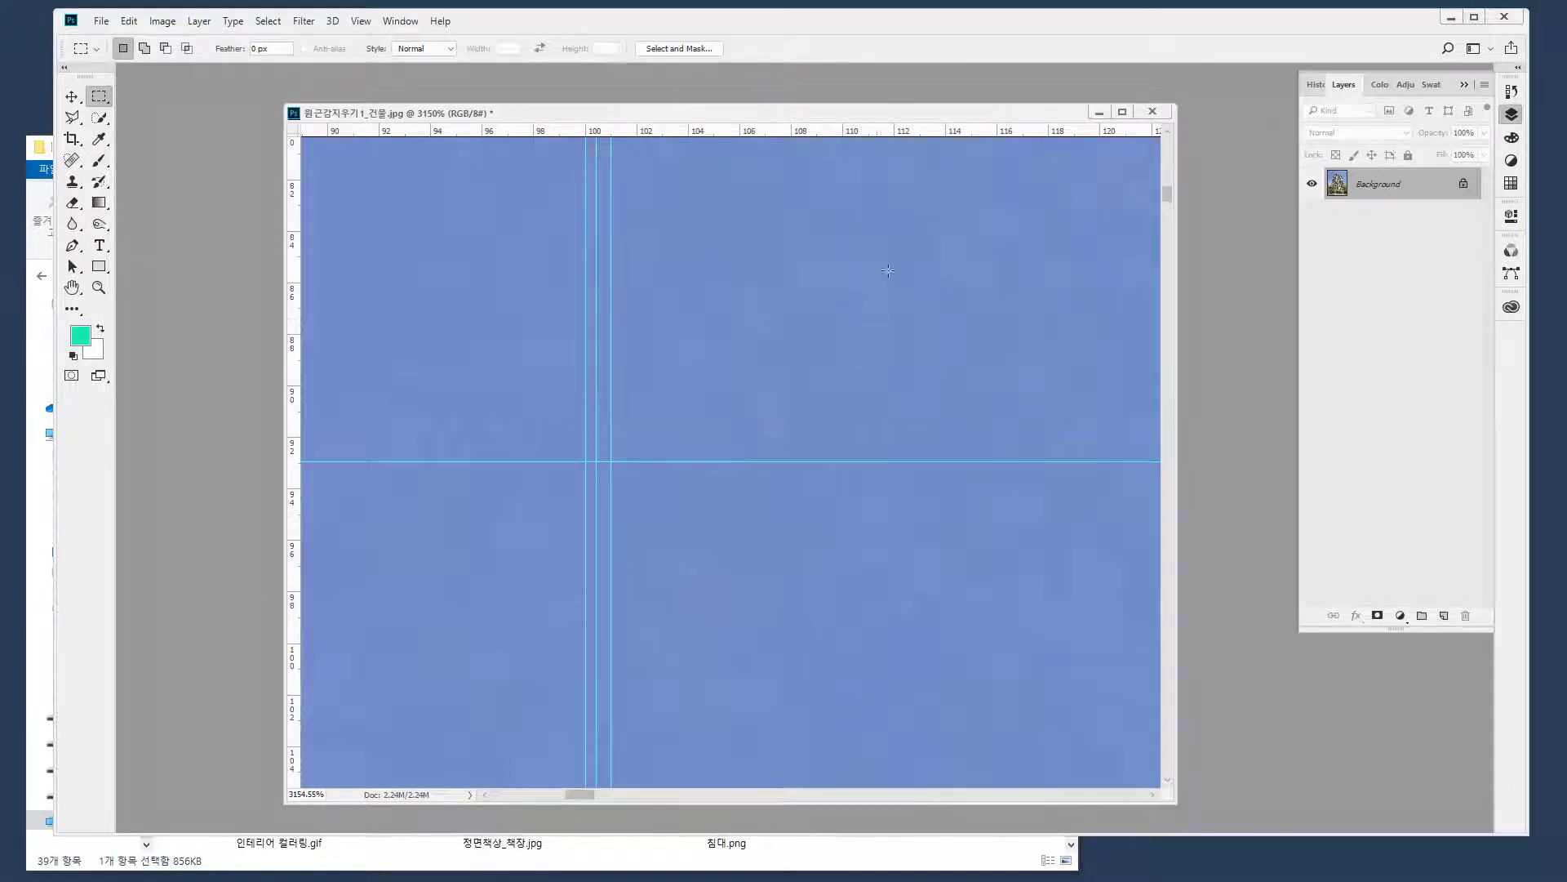
pyautogui.moveTo(913, 167); pyautogui.dragTo(713, 385)
pyautogui.moveTo(645, 204); pyautogui.dragTo(617, 296)
pyautogui.moveTo(295, 305); pyautogui.dragTo(684, 357)
pyautogui.moveTo(849, 131); pyautogui.dragTo(840, 245)
pyautogui.moveTo(295, 266); pyautogui.dragTo(890, 308)
pyautogui.moveTo(820, 130); pyautogui.dragTo(792, 478)
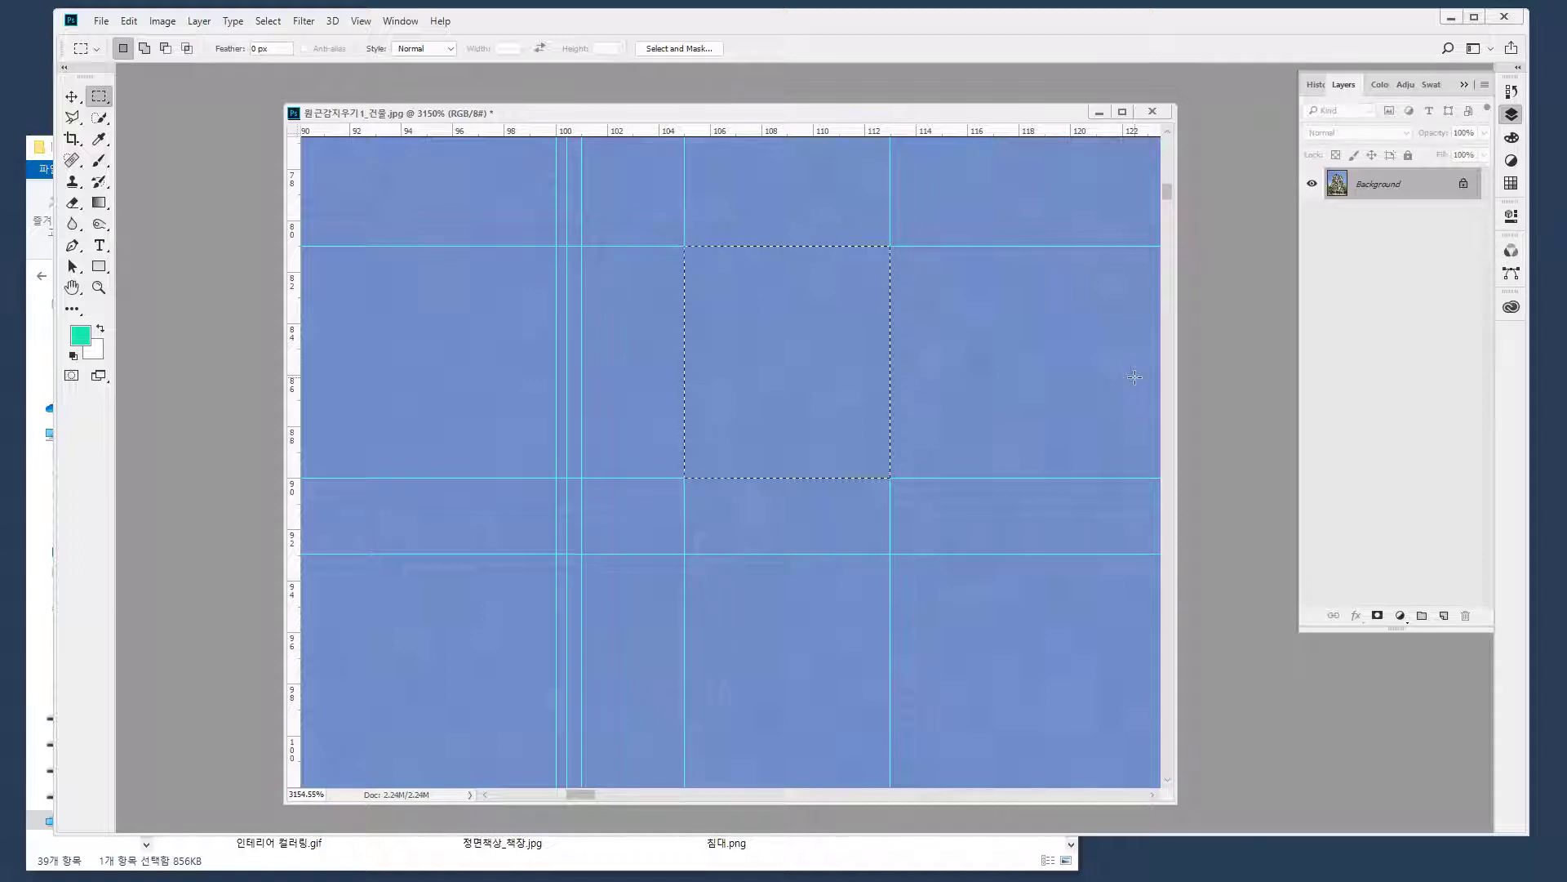
# Deselect the guide-framed rectangle and clear all guides from the photo
pyautogui.click(919, 380)
pyautogui.click(360, 22)
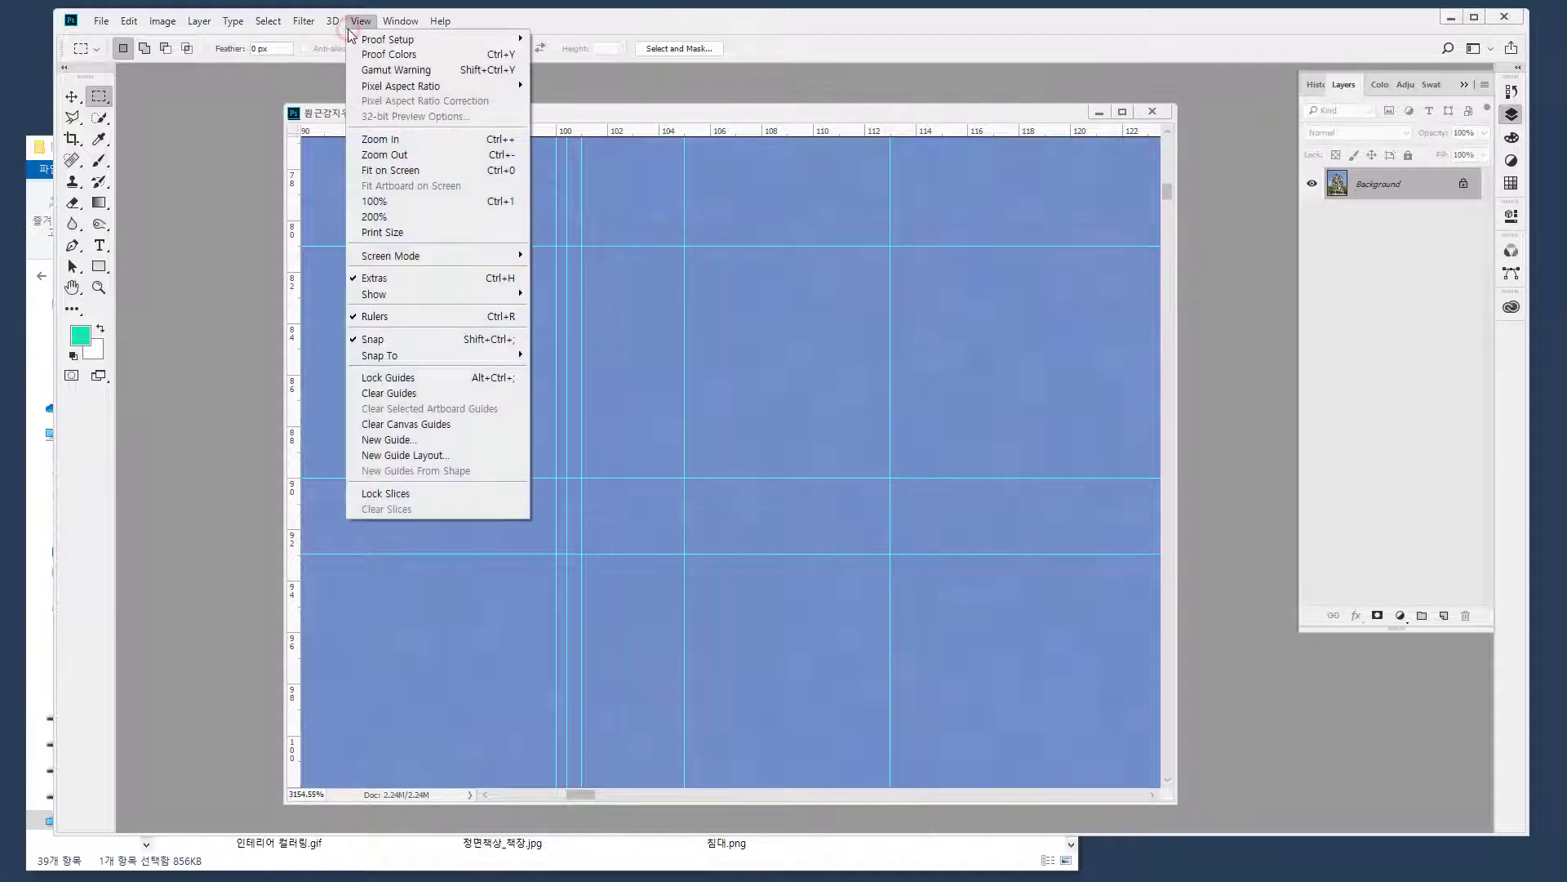
pyautogui.click(397, 392)
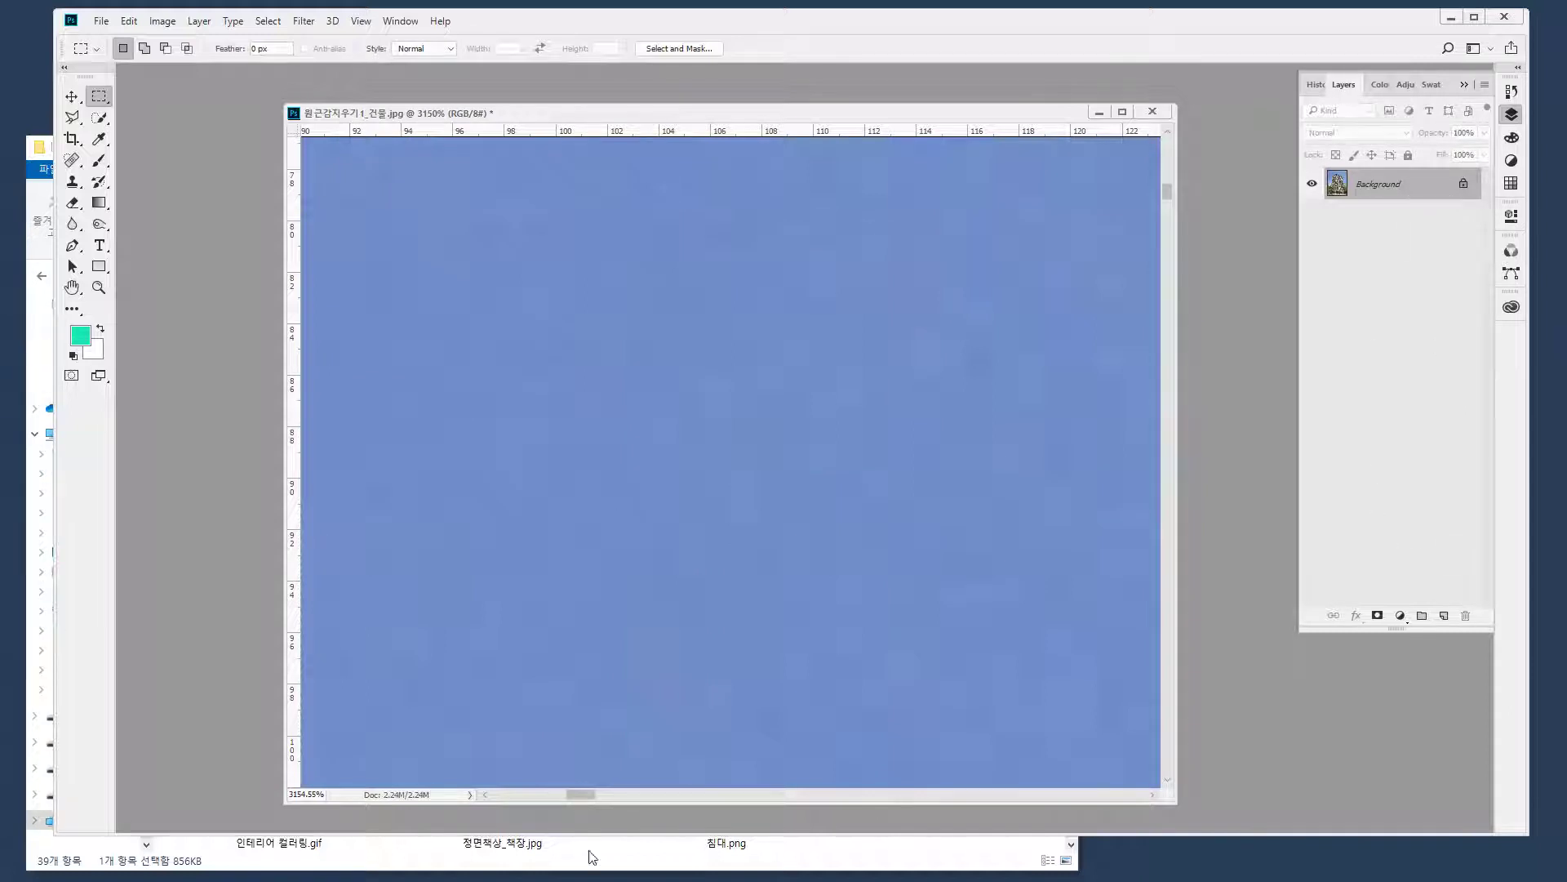
# Place the 싱크대 상판 sink image as a new layer on the photo and move it over the building's upper part
pyautogui.click(974, 861)
pyautogui.moveTo(548, 576); pyautogui.dragTo(1153, 420)
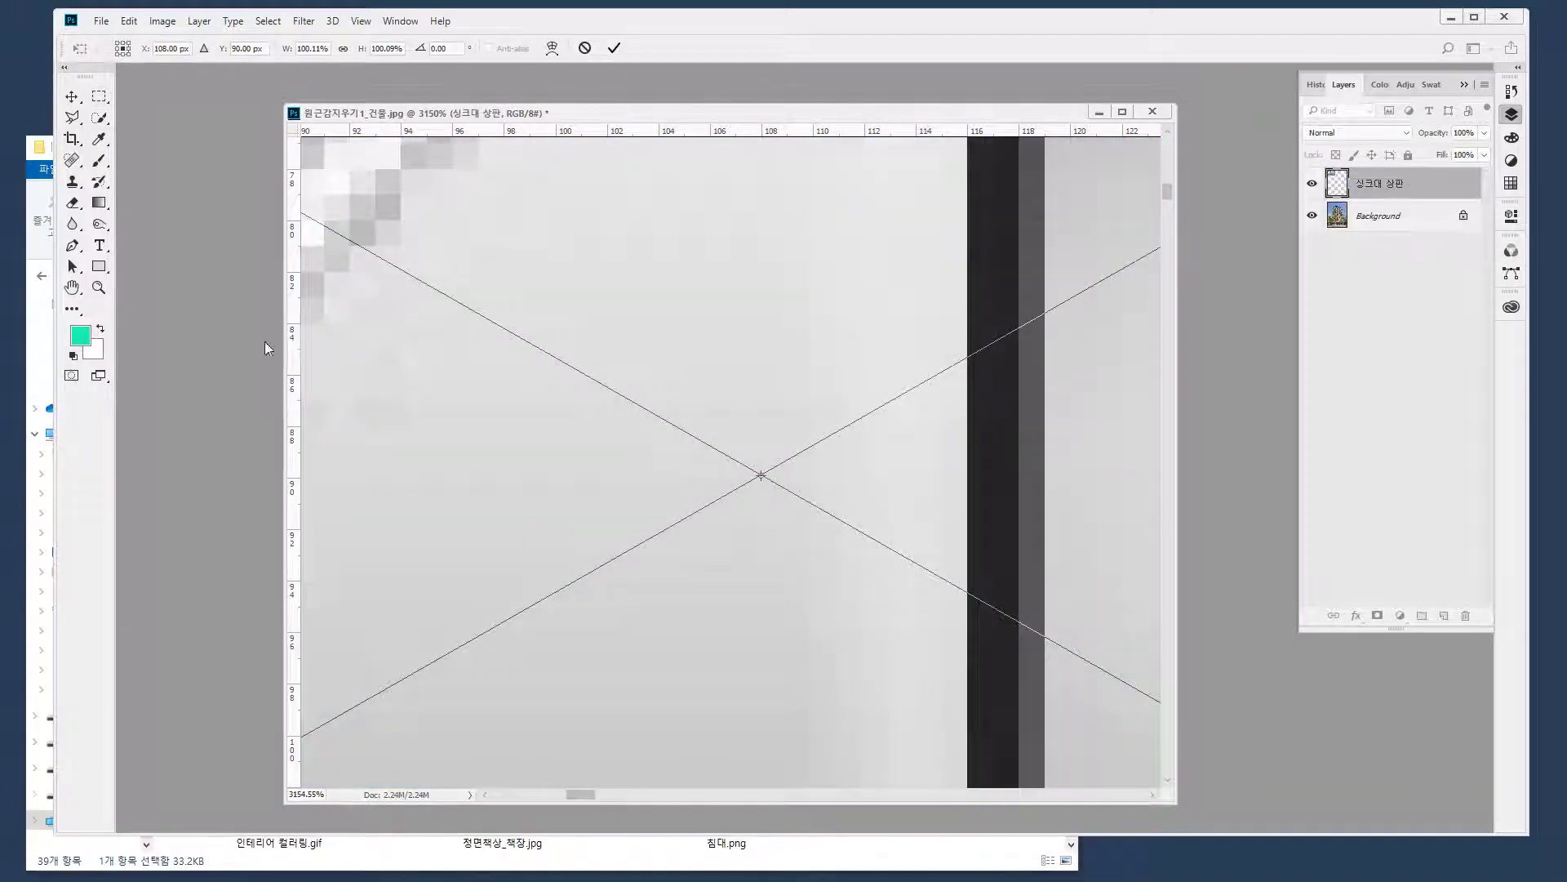
pyautogui.press('Return')
pyautogui.doubleClick(73, 288)
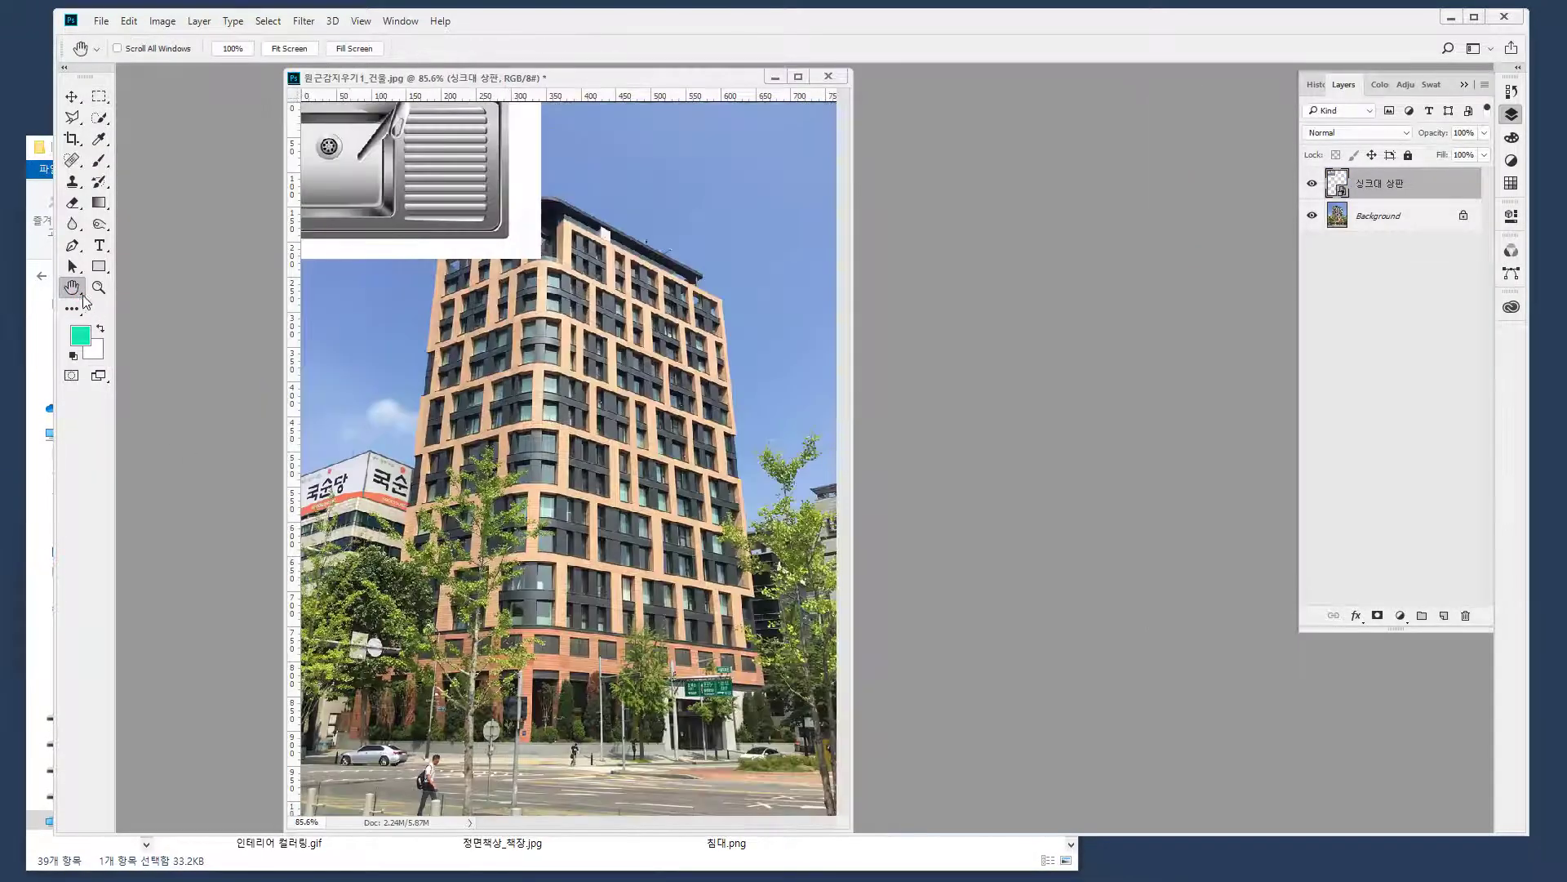
pyautogui.press('v')
pyautogui.moveTo(426, 176); pyautogui.dragTo(608, 313)
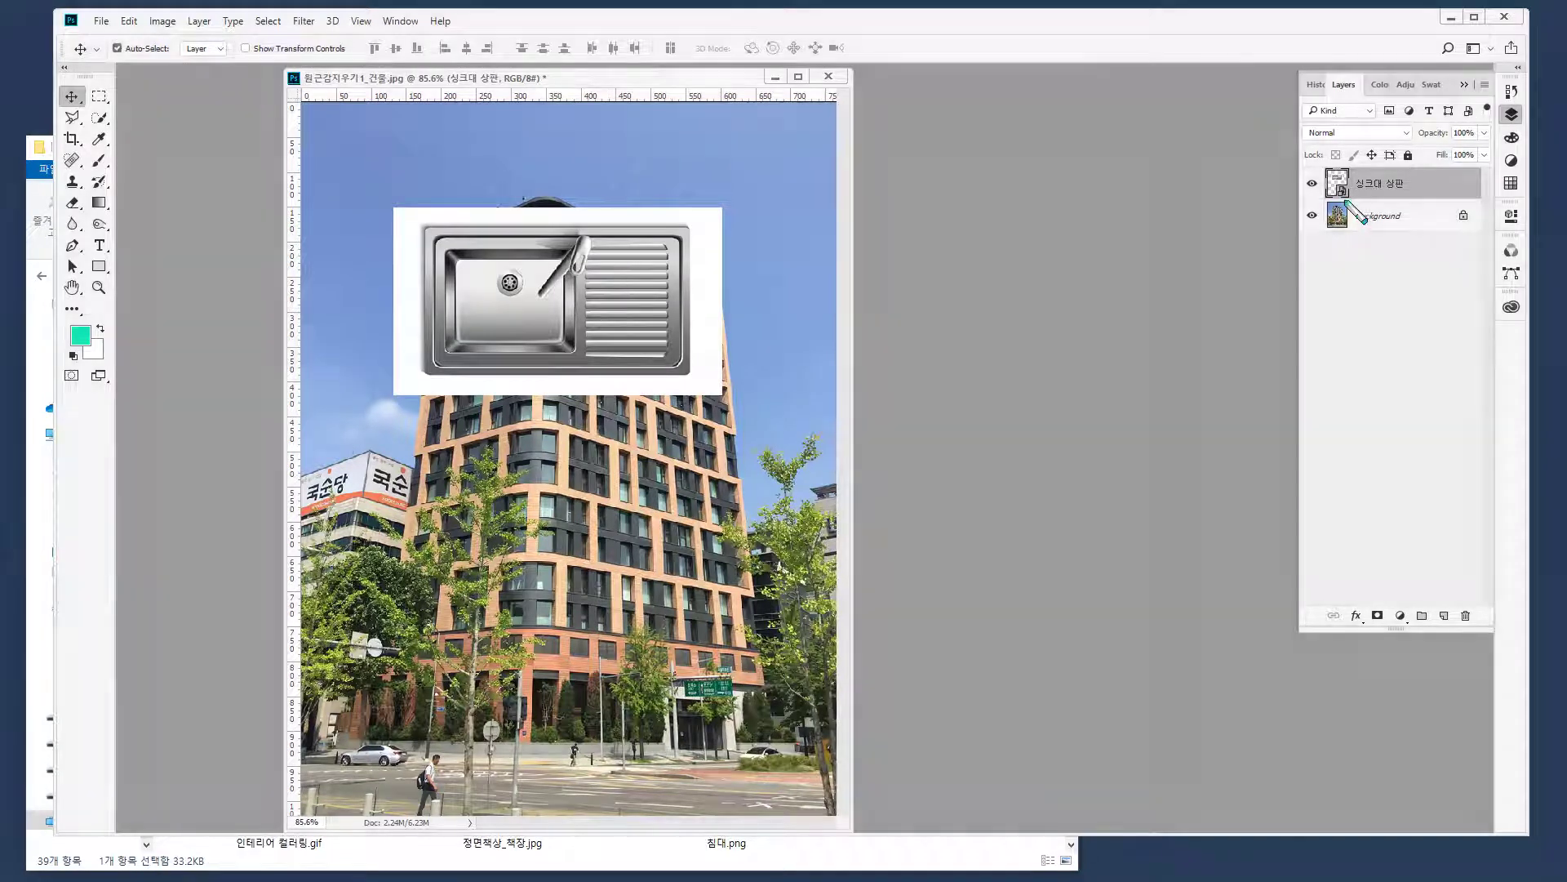
# Add a vertical guide snapped to the sink image's left edge and a horizontal guide along its top edge
pyautogui.moveTo(1343, 143)
pyautogui.mouseDown()
pyautogui.moveTo(1339, 200)
pyautogui.moveTo(1359, 222)
pyautogui.mouseUp()
pyautogui.press('Escape')
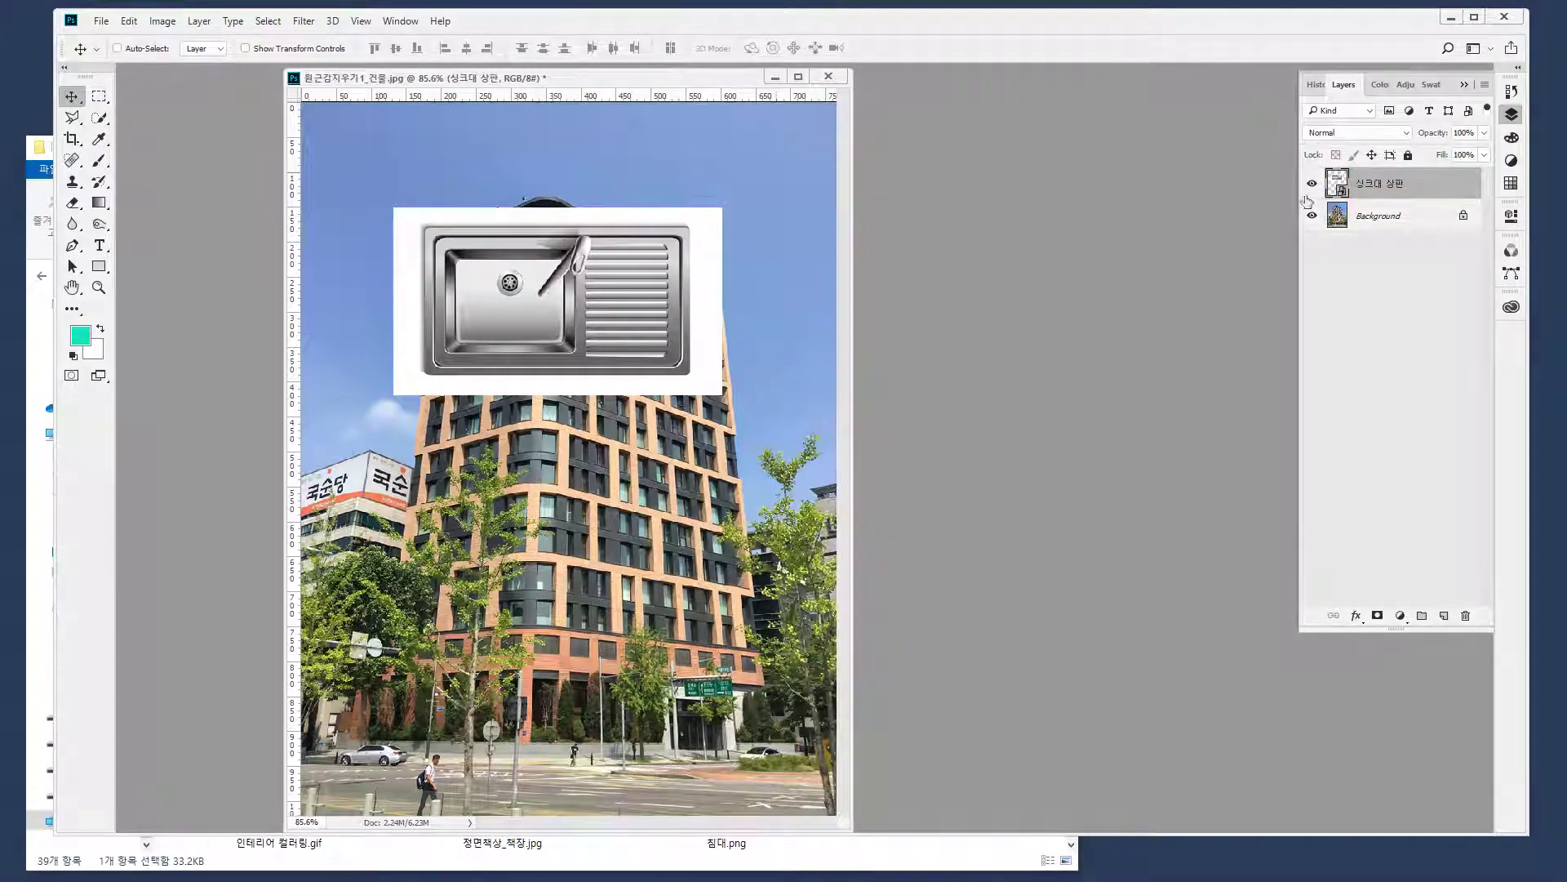
pyautogui.moveTo(1409, 209)
pyautogui.mouseDown()
pyautogui.moveTo(1360, 183)
pyautogui.moveTo(1396, 165)
pyautogui.moveTo(1418, 211)
pyautogui.mouseUp()
pyautogui.press('Escape')
pyautogui.moveTo(293, 179); pyautogui.dragTo(395, 180)
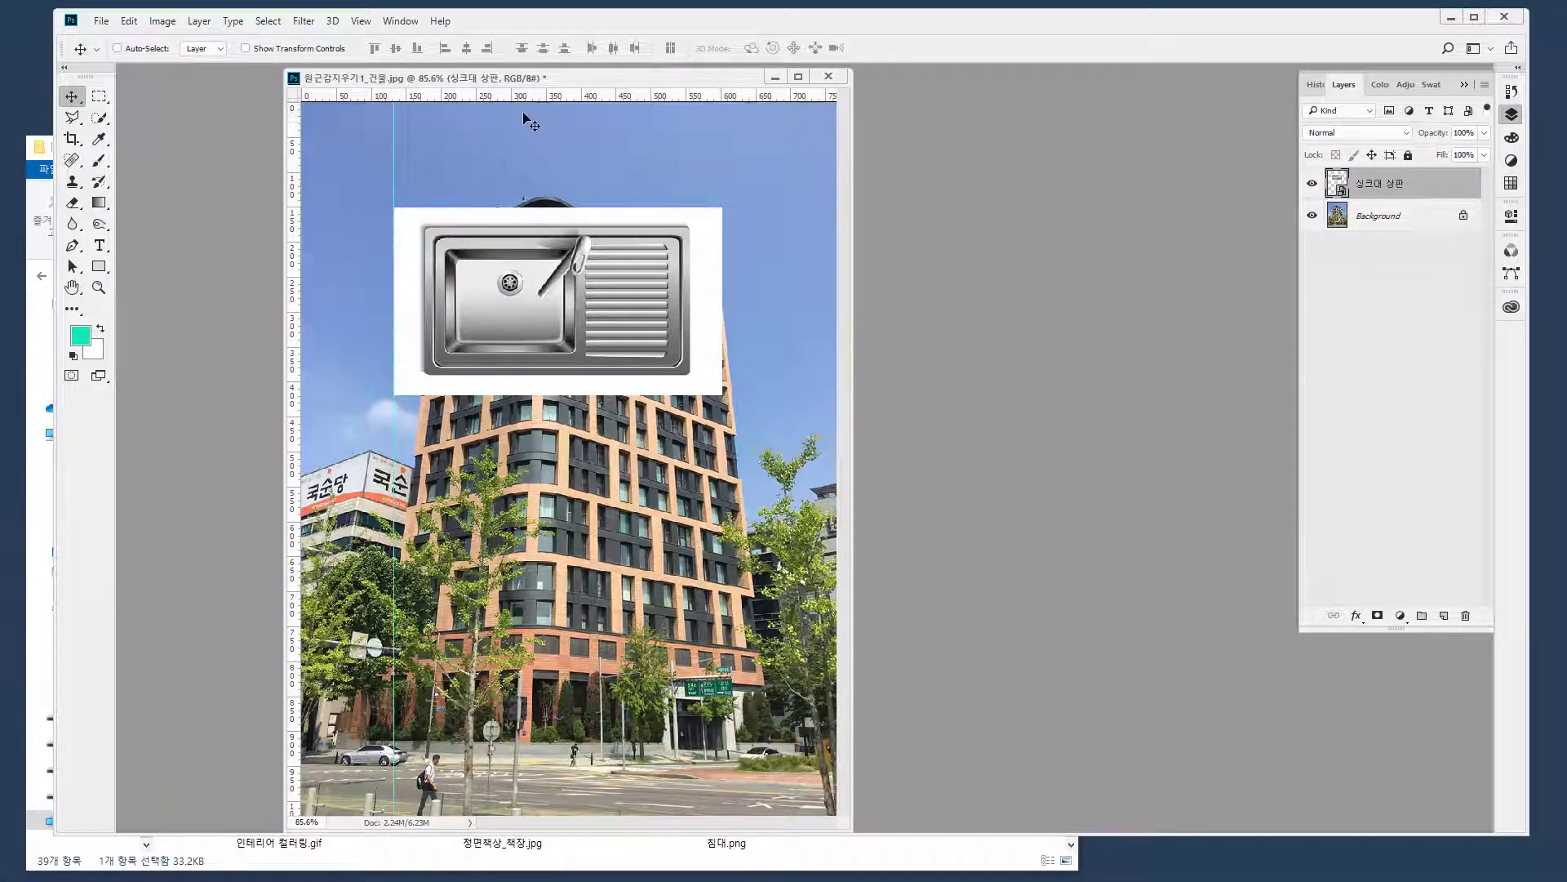
pyautogui.moveTo(531, 100); pyautogui.dragTo(565, 208)
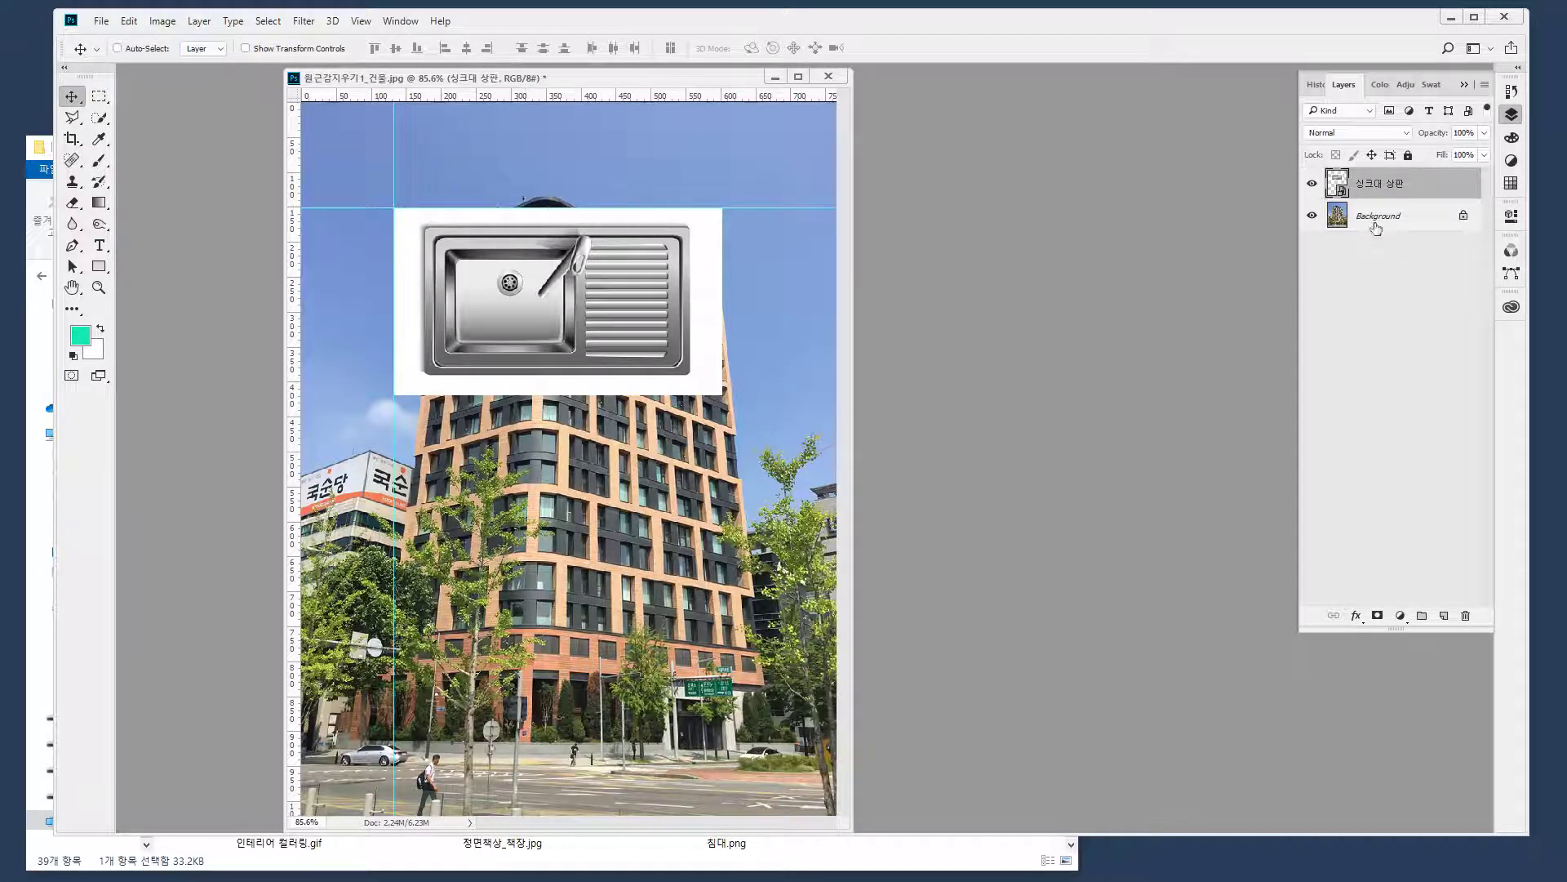
# With the Background layer active, try to snap a vertical guide to the sink image's right edge, and discard the guide
pyautogui.click(1375, 217)
pyautogui.moveTo(299, 238); pyautogui.dragTo(709, 271)
pyautogui.moveTo(749, 267); pyautogui.dragTo(861, 261)
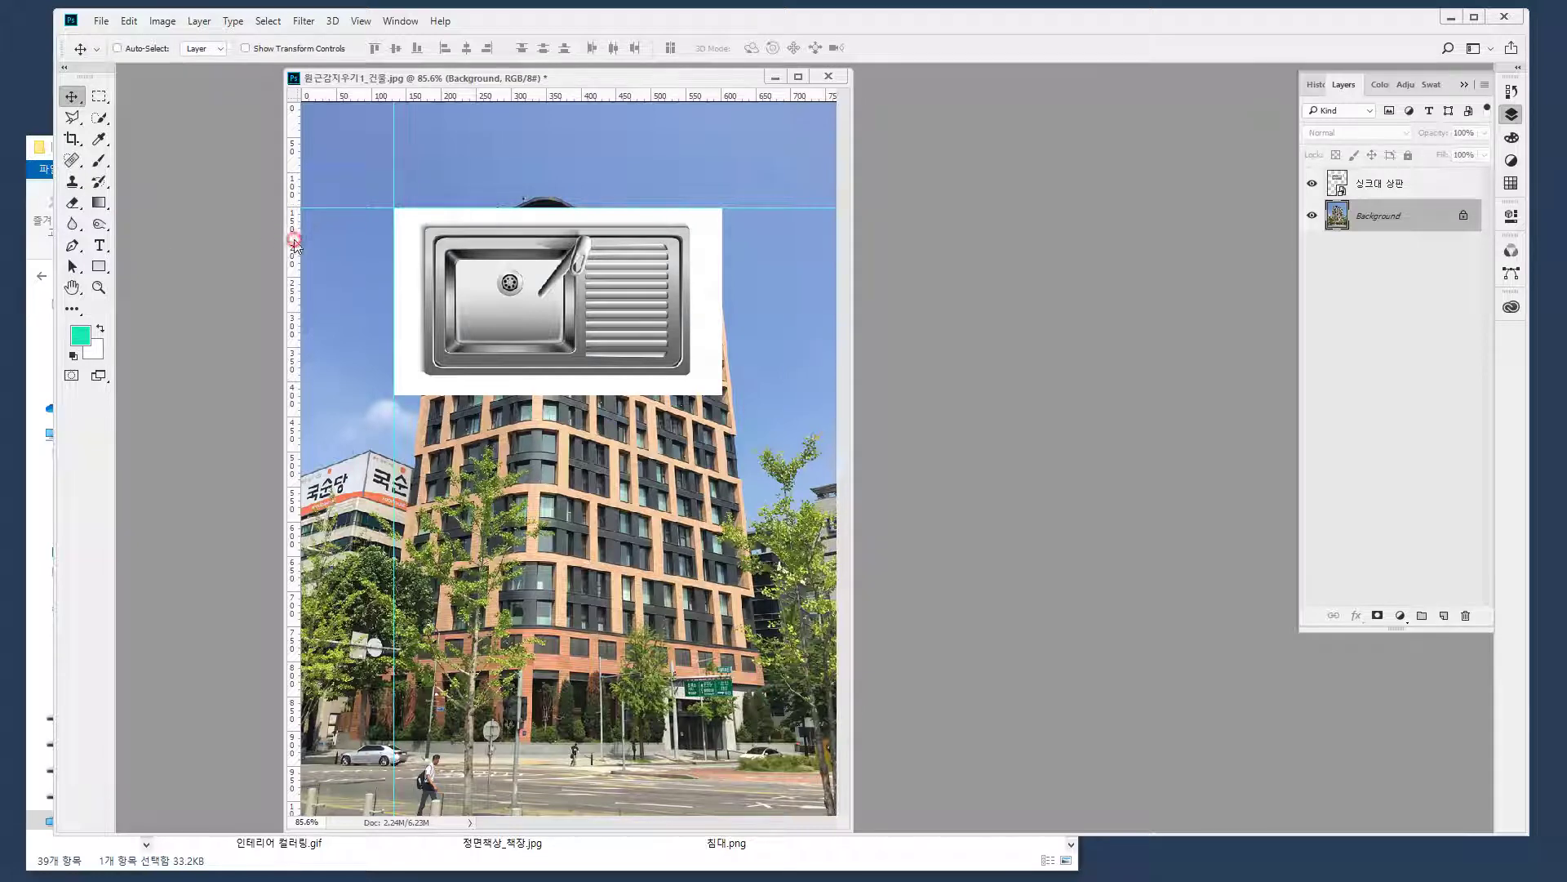
pyautogui.moveTo(294, 242)
pyautogui.mouseDown()
pyautogui.moveTo(1012, 270)
pyautogui.moveTo(1051, 294)
pyautogui.mouseUp()
pyautogui.moveTo(1348, 249)
pyautogui.mouseDown()
pyautogui.moveTo(1429, 255)
pyautogui.moveTo(1388, 274)
pyautogui.moveTo(1412, 269)
pyautogui.moveTo(1441, 220)
pyautogui.moveTo(1388, 204)
pyautogui.mouseUp()
pyautogui.press('Escape')
pyautogui.click(117, 48)
pyautogui.moveTo(292, 184); pyautogui.dragTo(41, 181)
# With the sink layer active, snap a vertical guide to its right edge and a horizontal guide to its bottom edge
pyautogui.click(1390, 193)
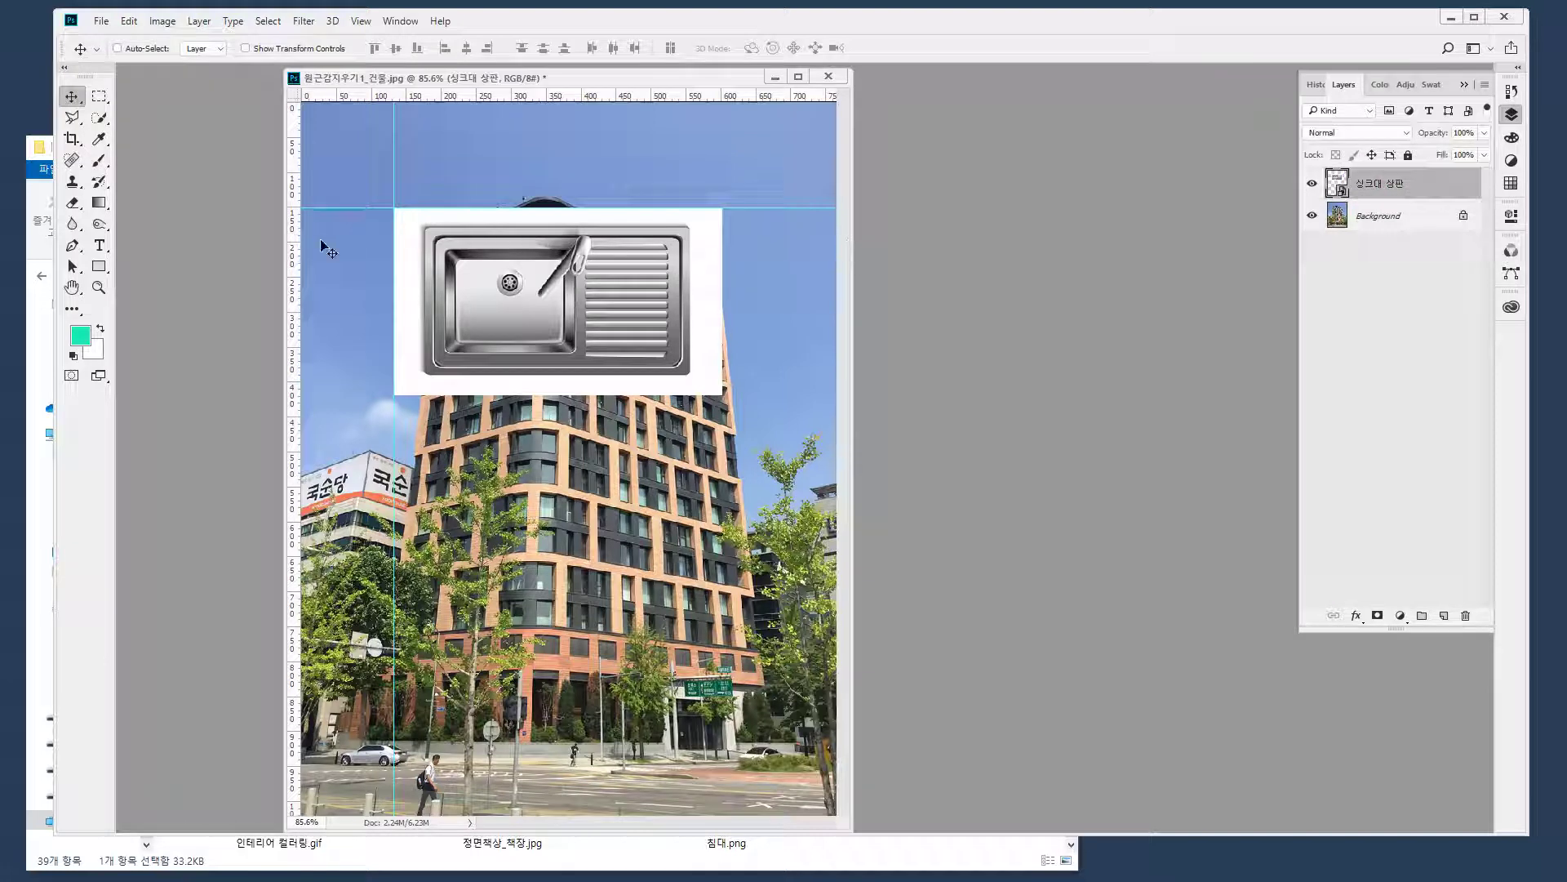
pyautogui.moveTo(295, 255); pyautogui.dragTo(722, 239)
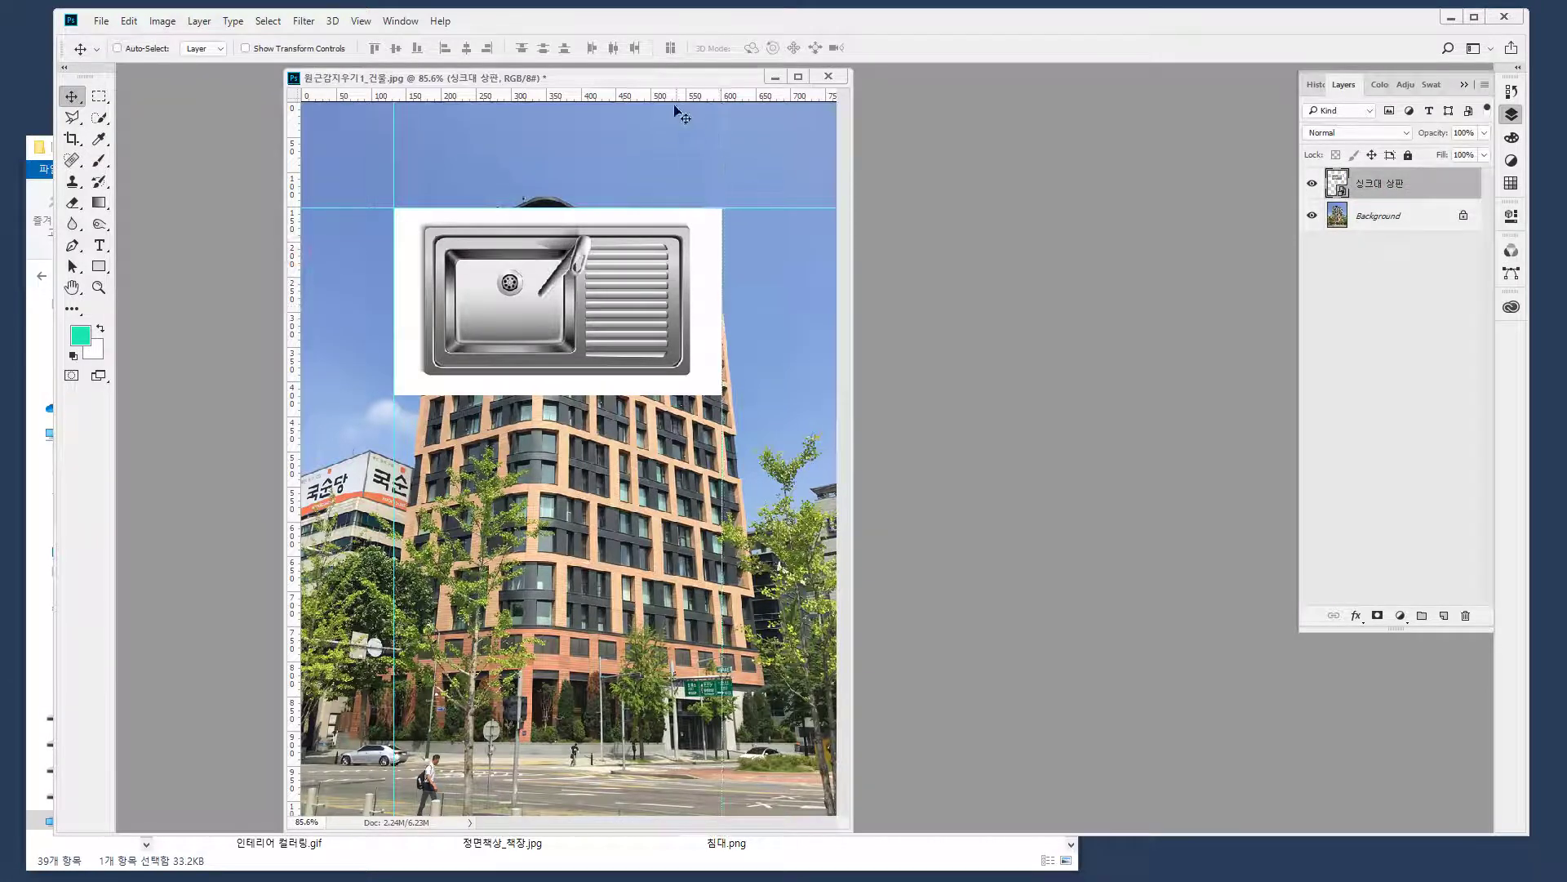
pyautogui.moveTo(682, 96); pyautogui.dragTo(641, 395)
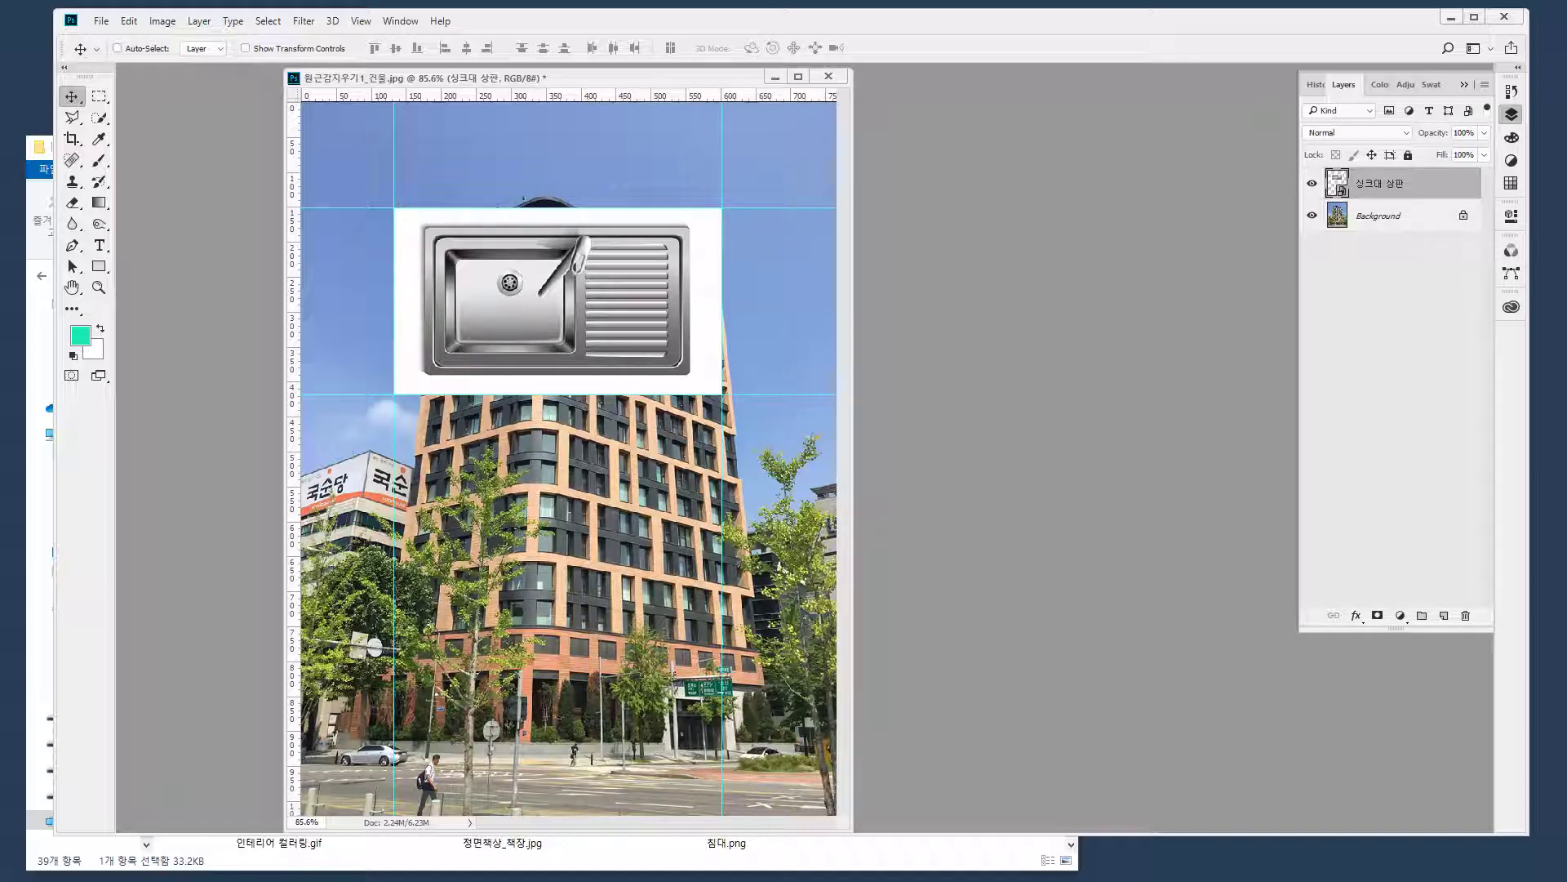
# Load the sink layer's outline as a selection inside the guide frame, and deselect it
pyautogui.moveTo(1379, 216)
pyautogui.mouseDown()
pyautogui.moveTo(1327, 217)
pyautogui.moveTo(1325, 160)
pyautogui.moveTo(1409, 162)
pyautogui.moveTo(1408, 212)
pyautogui.moveTo(1343, 222)
pyautogui.moveTo(1311, 187)
pyautogui.moveTo(1328, 163)
pyautogui.moveTo(1393, 159)
pyautogui.moveTo(1376, 220)
pyautogui.mouseUp()
pyautogui.press('Escape')
pyautogui.press('ctrl')
pyautogui.keyDown('ctrl'); pyautogui.click(1341, 185); pyautogui.keyUp('ctrl')
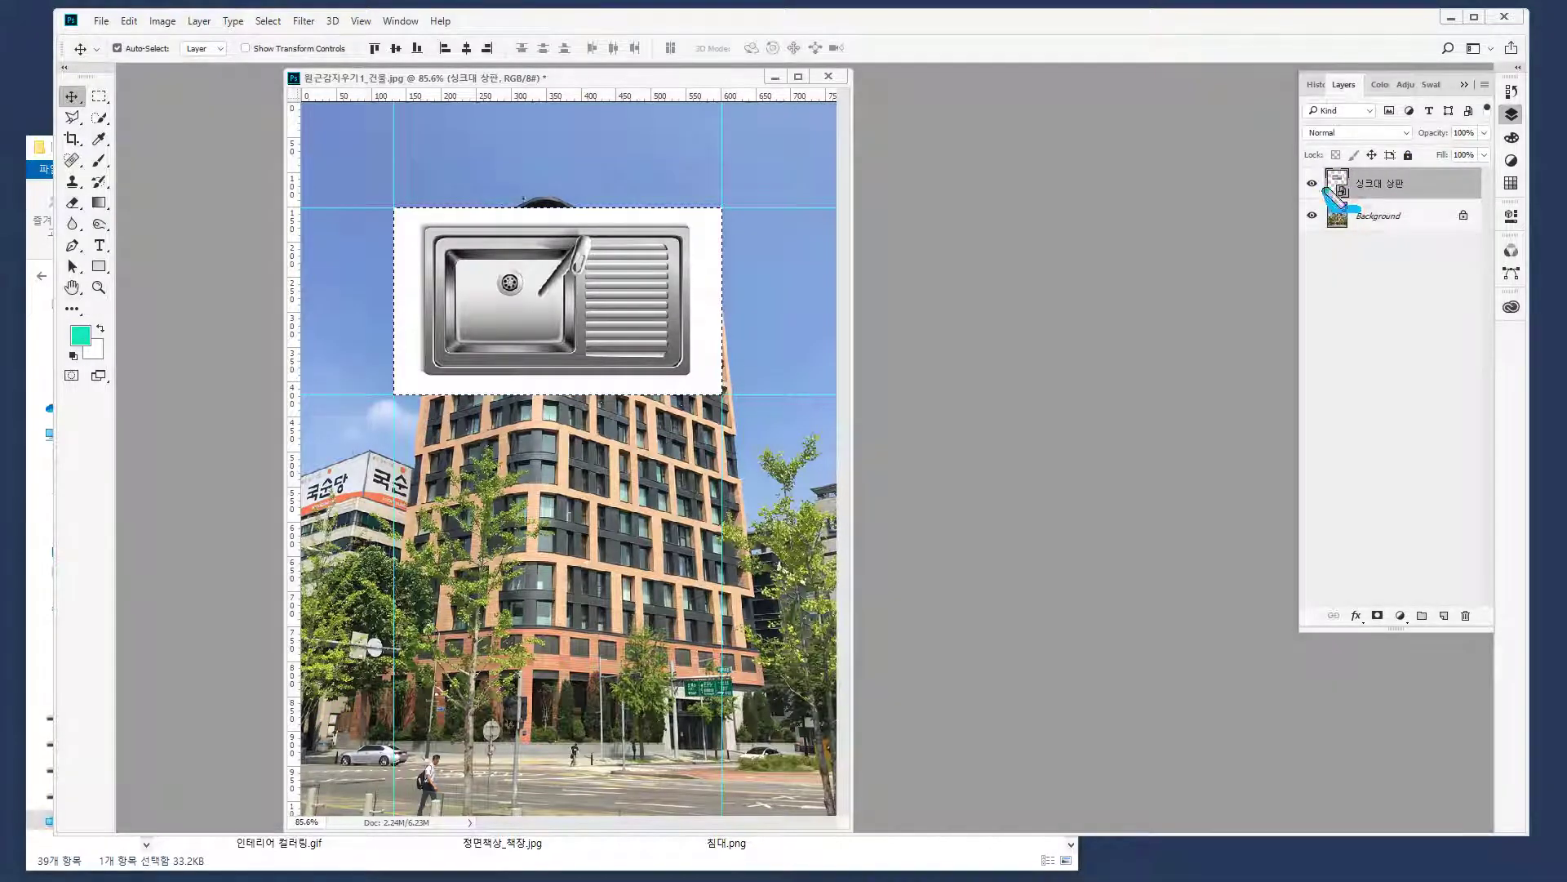
pyautogui.moveTo(1361, 166)
pyautogui.mouseDown()
pyautogui.moveTo(1349, 205)
pyautogui.moveTo(1329, 175)
pyautogui.moveTo(1105, 189)
pyautogui.moveTo(750, 268)
pyautogui.mouseUp()
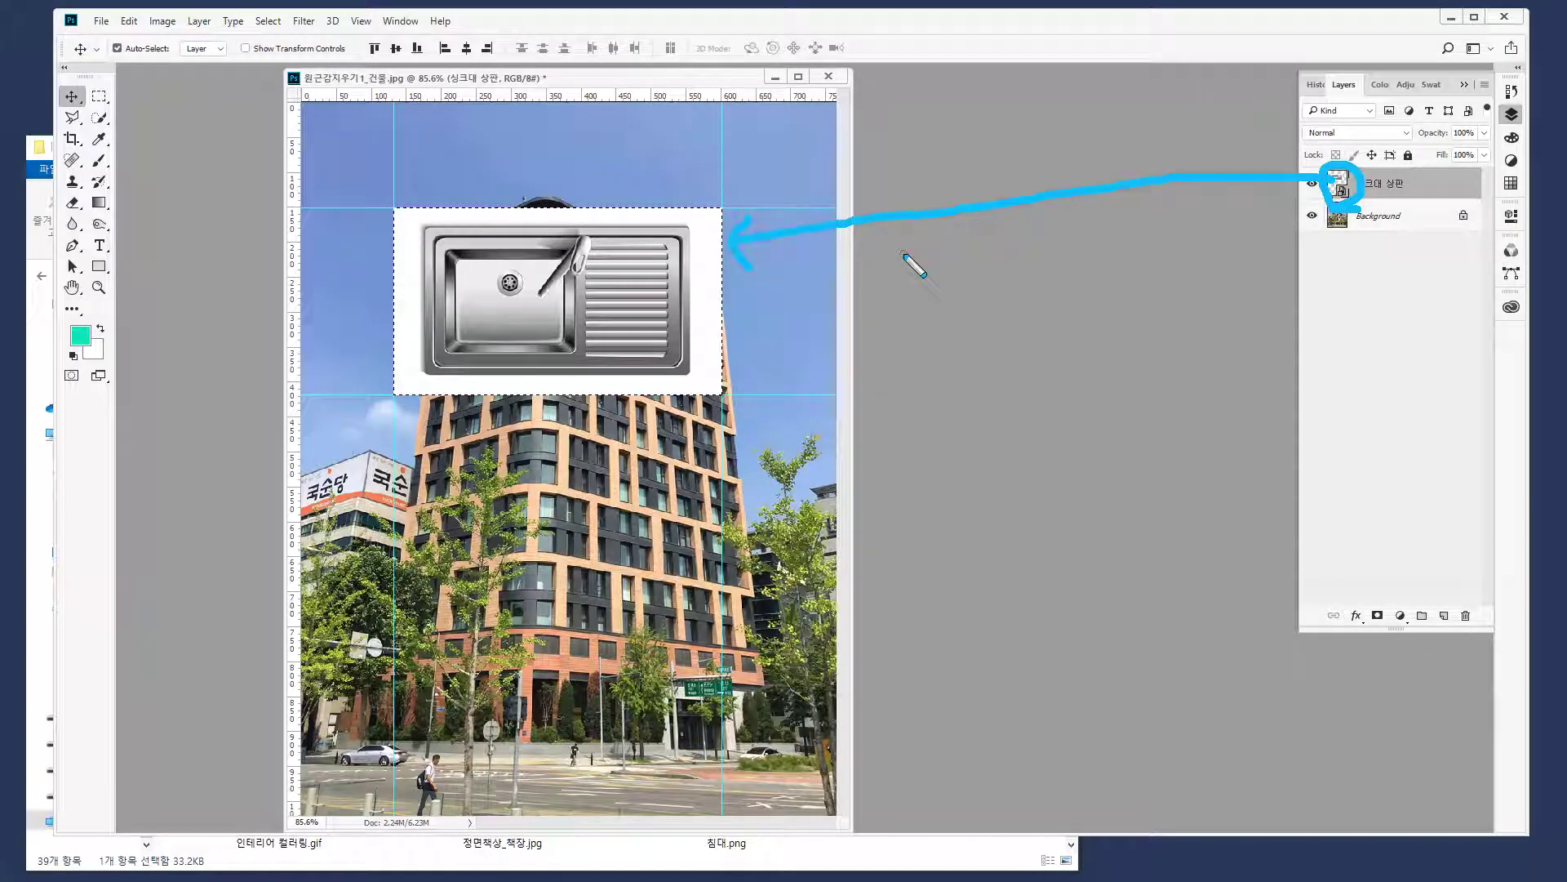
pyautogui.press('Escape')
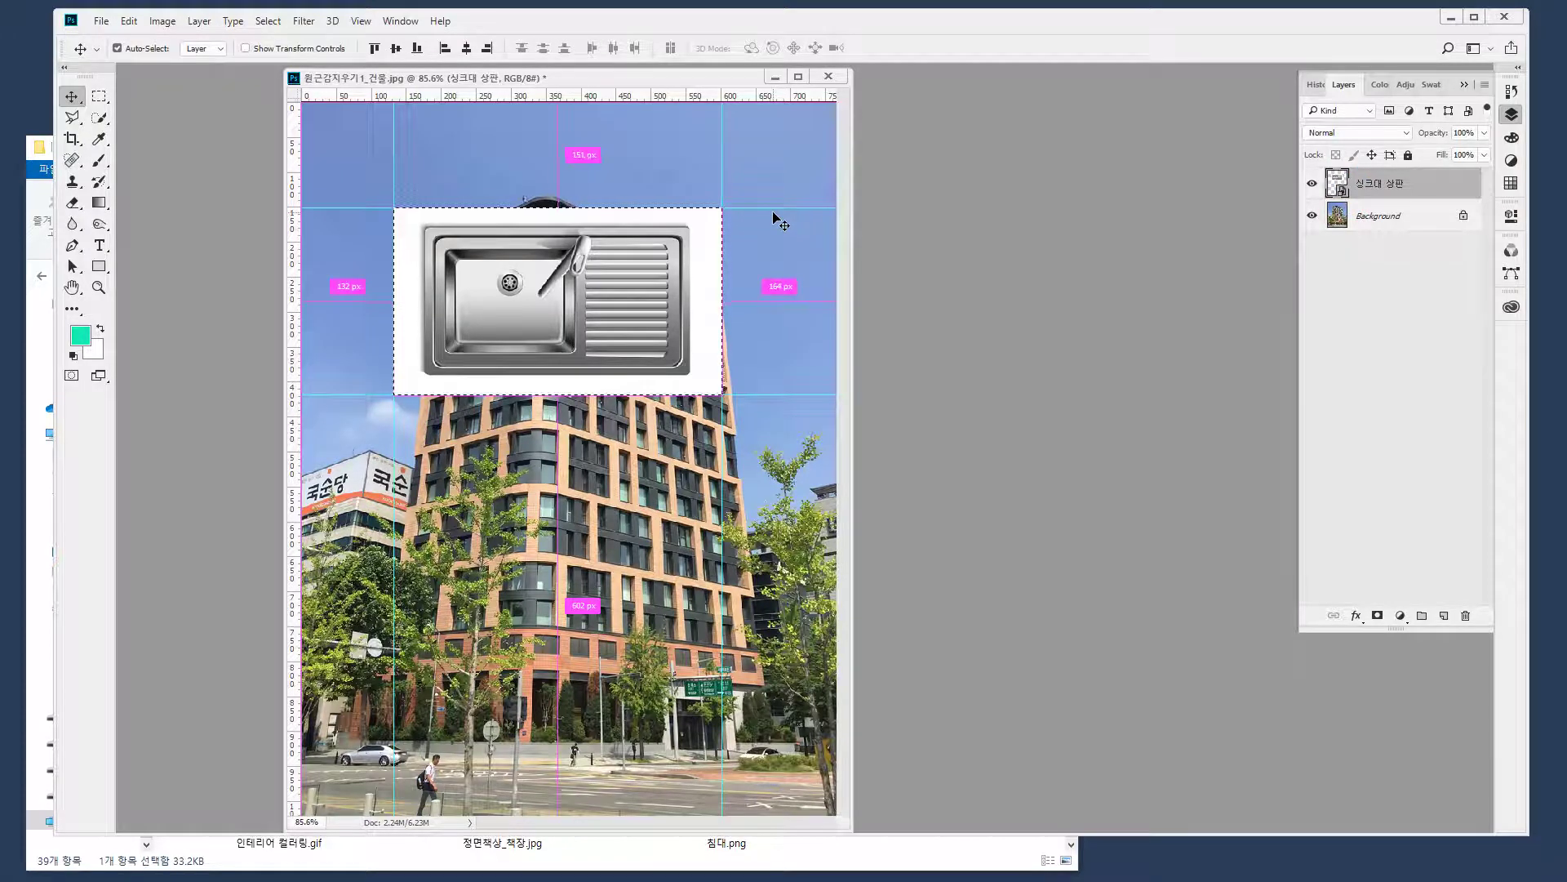
pyautogui.hotkey('ctrl', 'd')
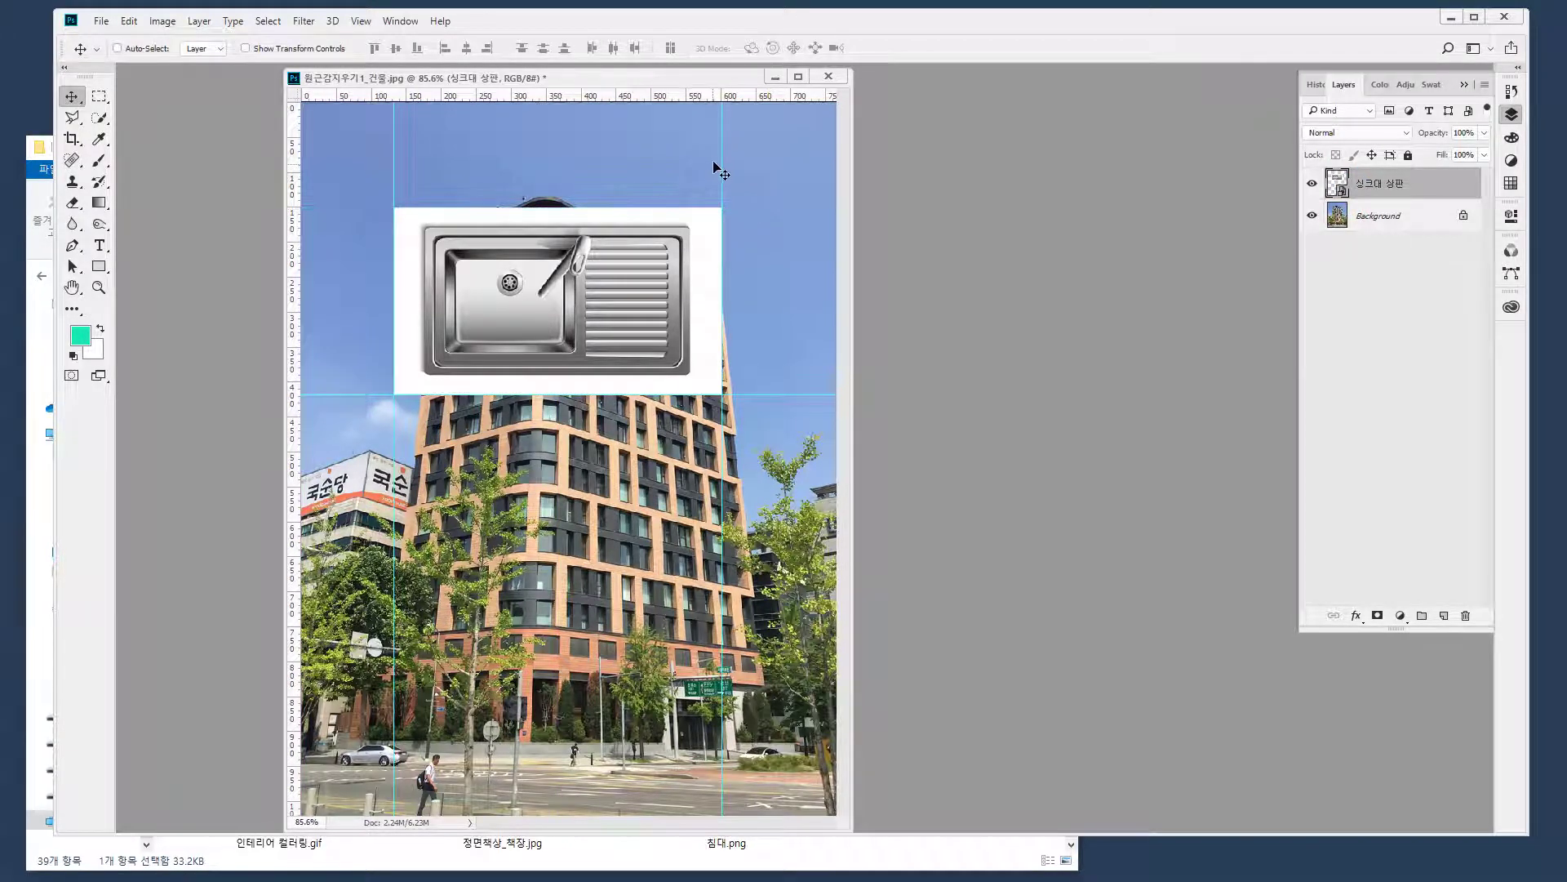
# Remove all guides around the sink image
pyautogui.moveTo(721, 160); pyautogui.dragTo(720, 94)
pyautogui.moveTo(394, 174); pyautogui.dragTo(144, 163)
pyautogui.moveTo(317, 396); pyautogui.dragTo(961, 373)
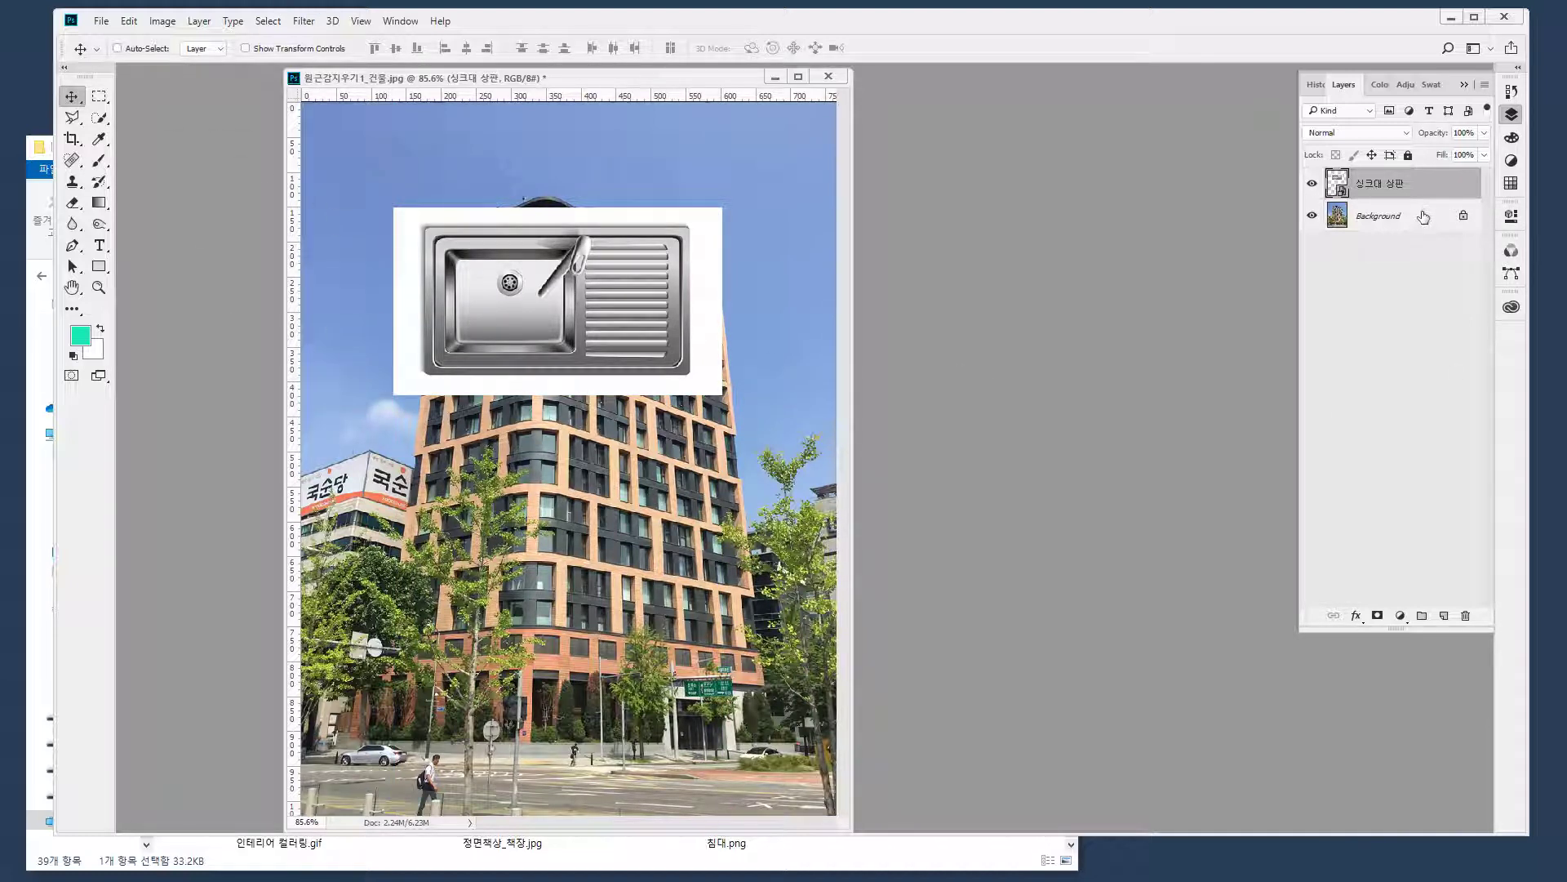
# Load the sink layer's outline as a selection and deselect it, twice in a row
pyautogui.keyDown('ctrl'); pyautogui.click(1339, 186); pyautogui.keyUp('ctrl')
pyautogui.press('ctrl')
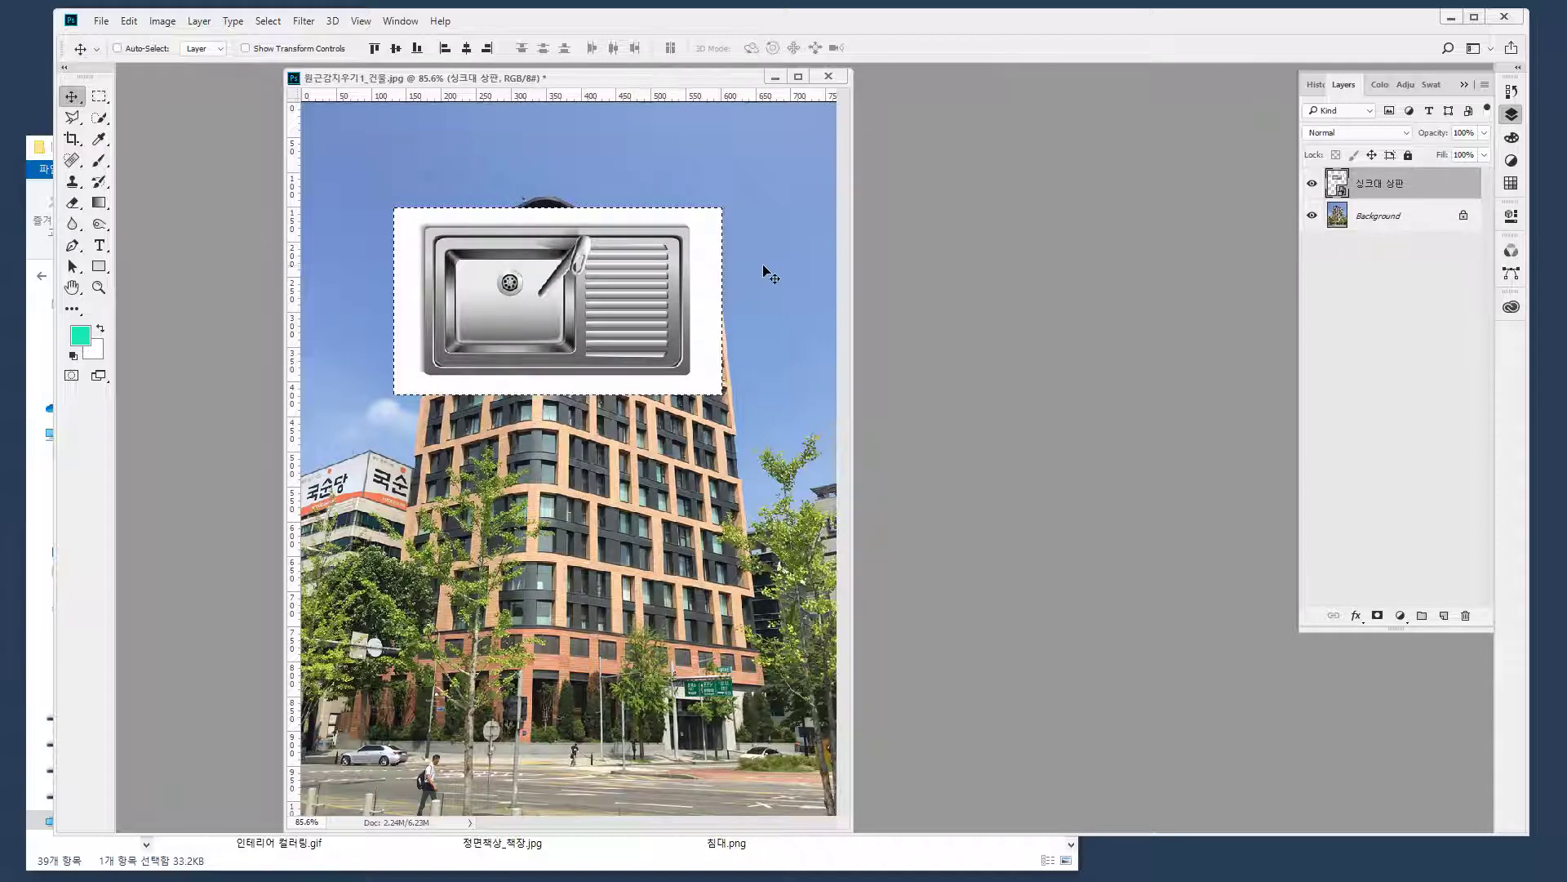
pyautogui.hotkey('ctrl', 'd')
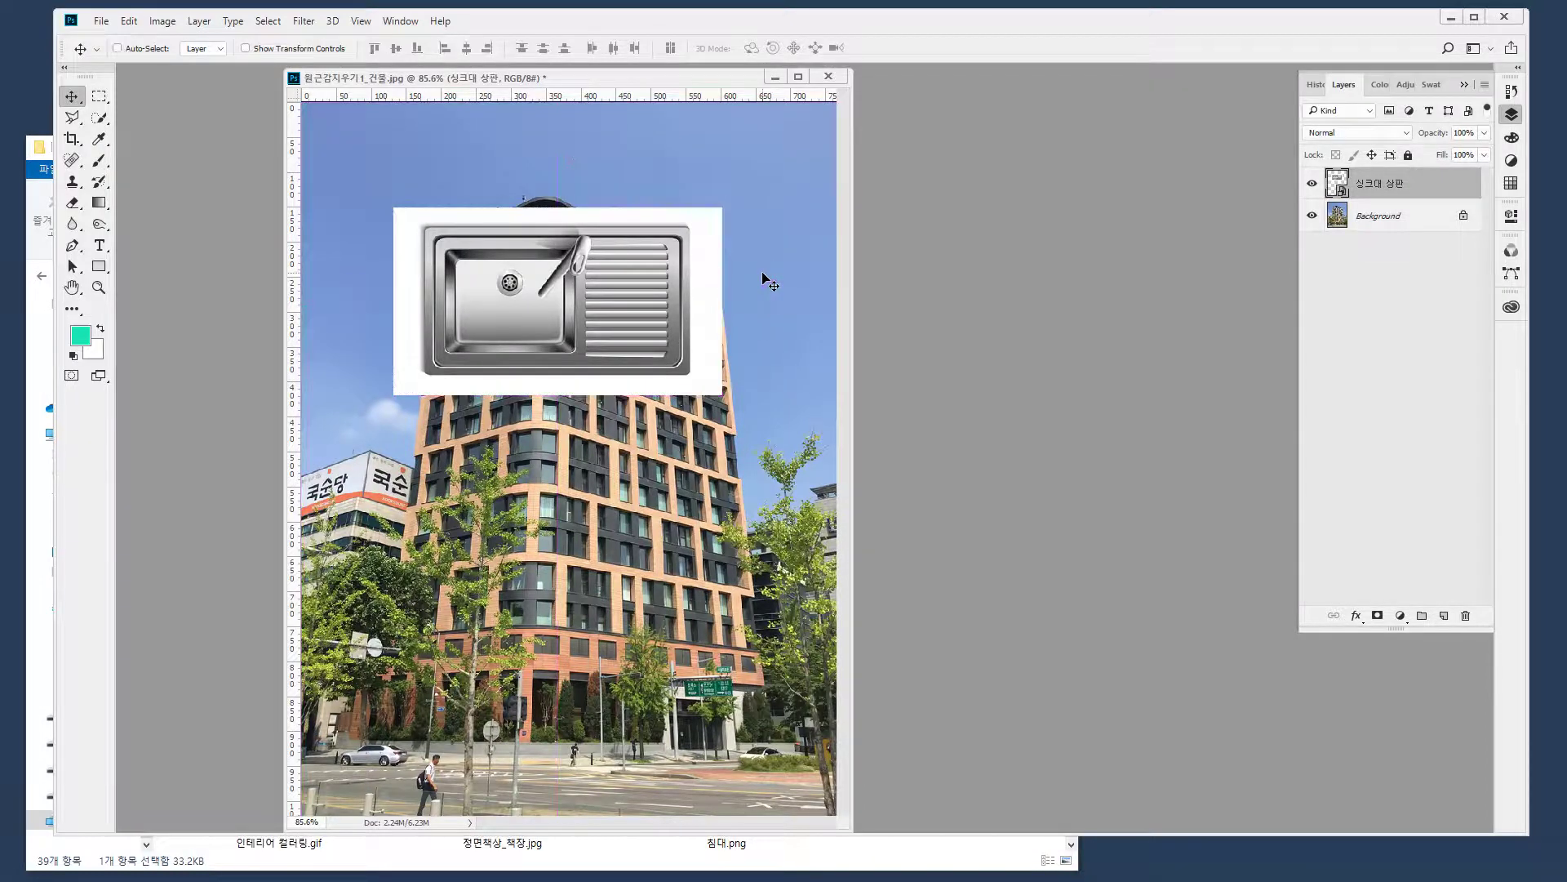
pyautogui.keyDown('ctrl'); pyautogui.click(1337, 184); pyautogui.keyUp('ctrl')
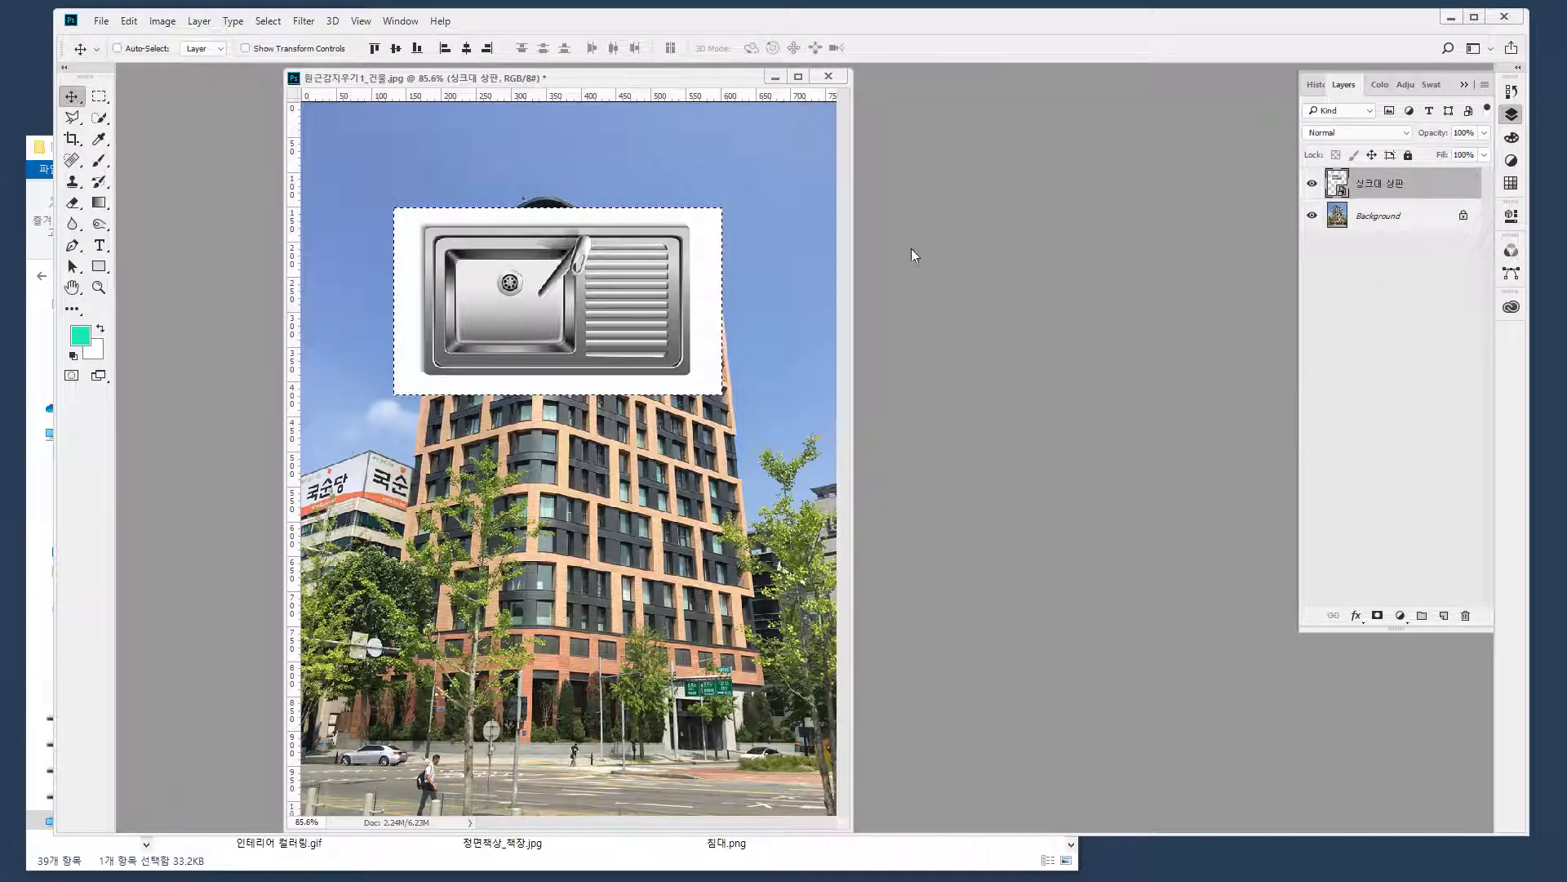
pyautogui.press('ctrl')
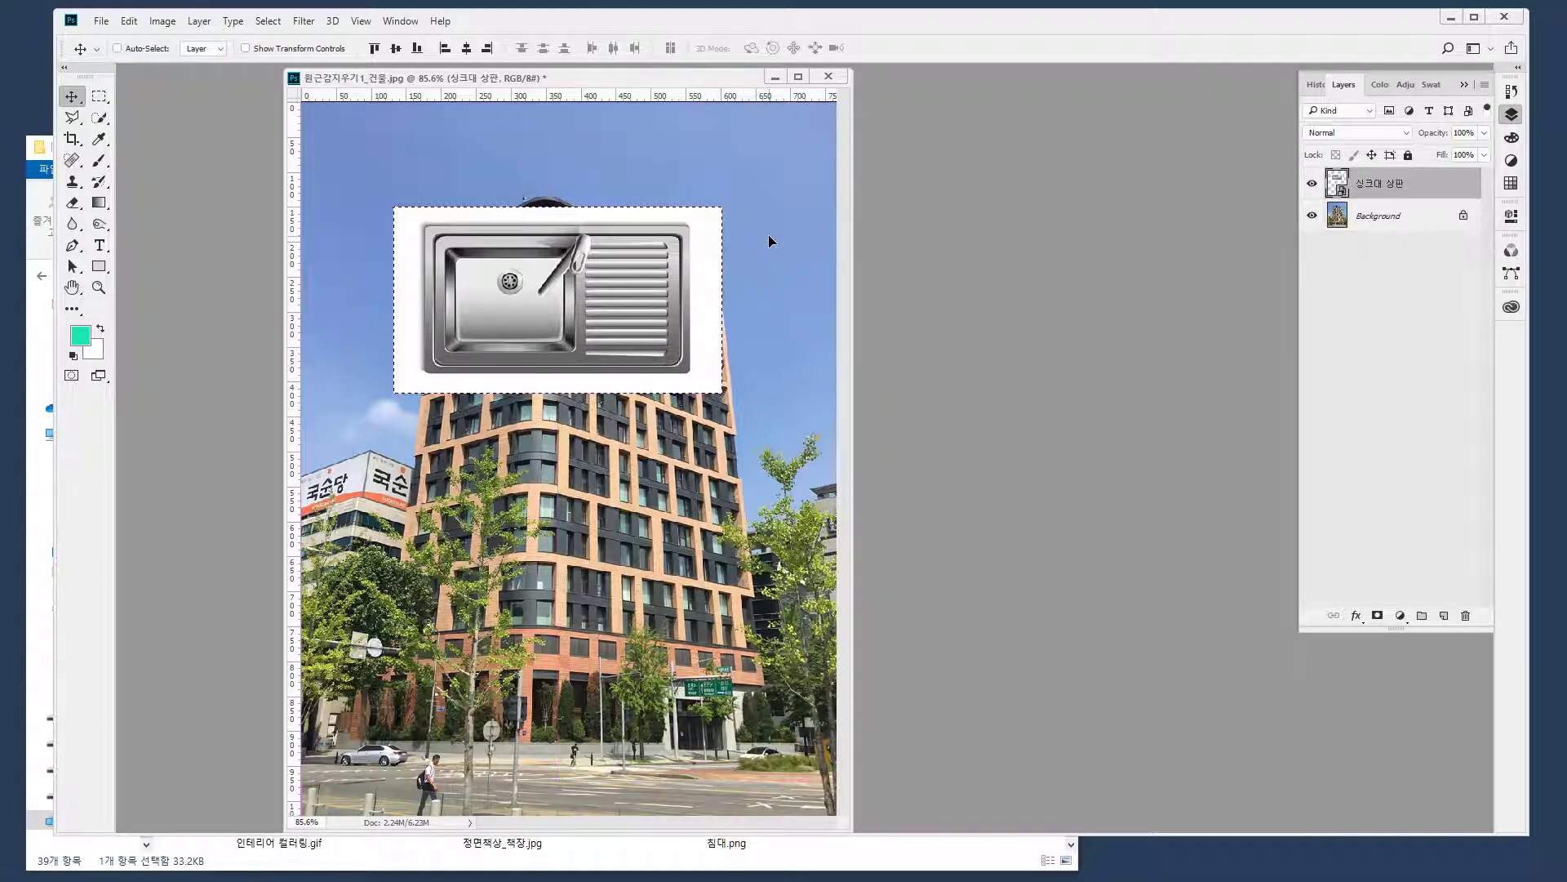
pyautogui.press('ctrl')
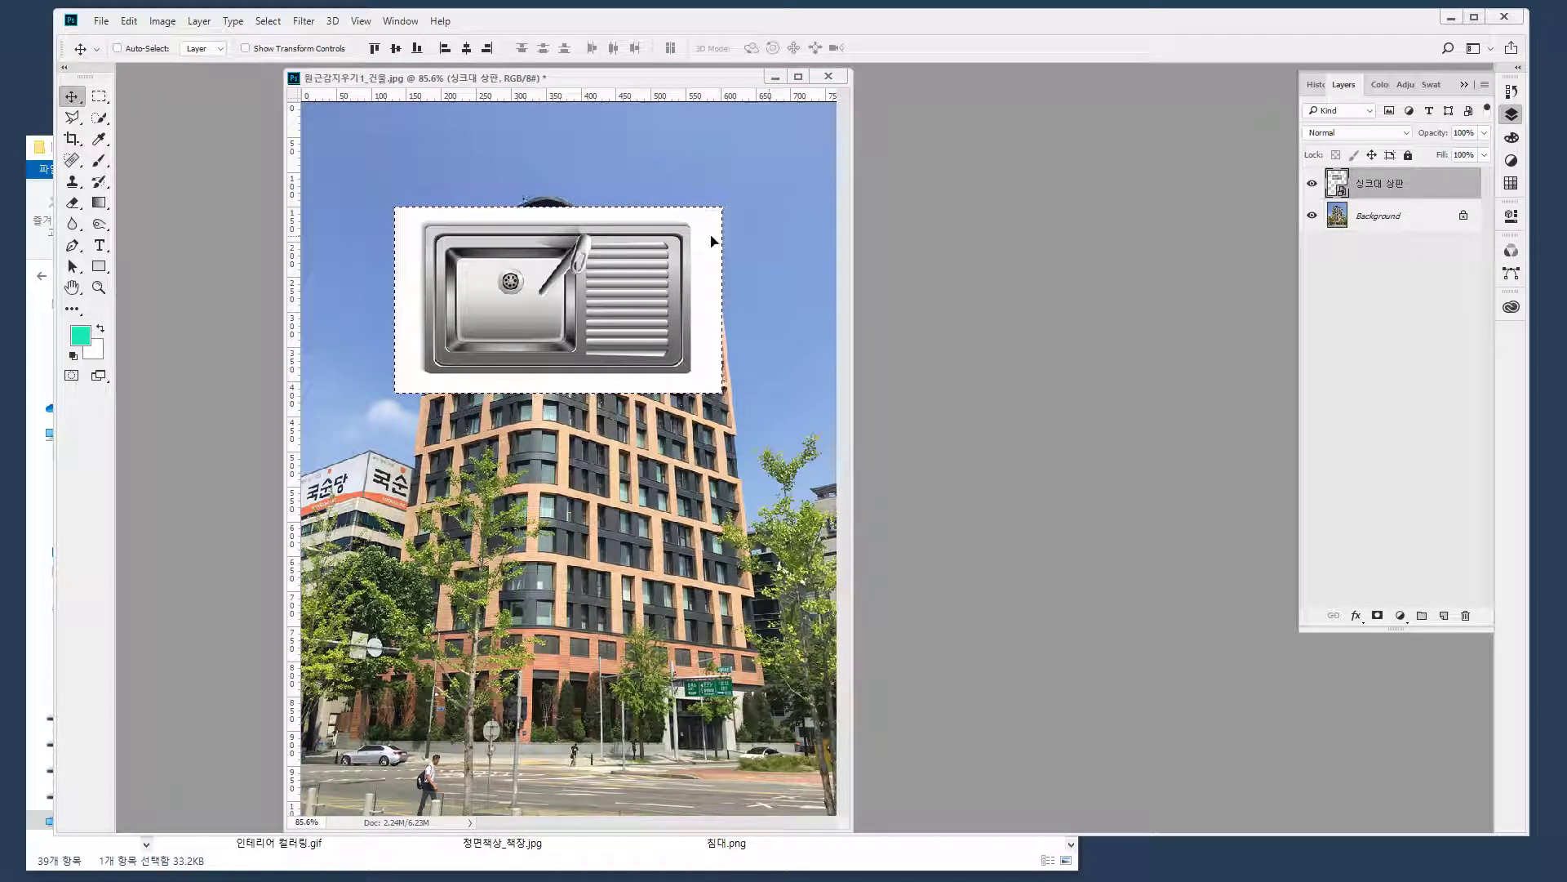
pyautogui.hotkey('ctrl', 'd')
# Nudge the sink layer in one-pixel increments, ending slightly further right and higher on the photo
pyautogui.hotkey('ctrl', 't')
pyautogui.press('Right')
pyautogui.press('Right')
pyautogui.press('Right')
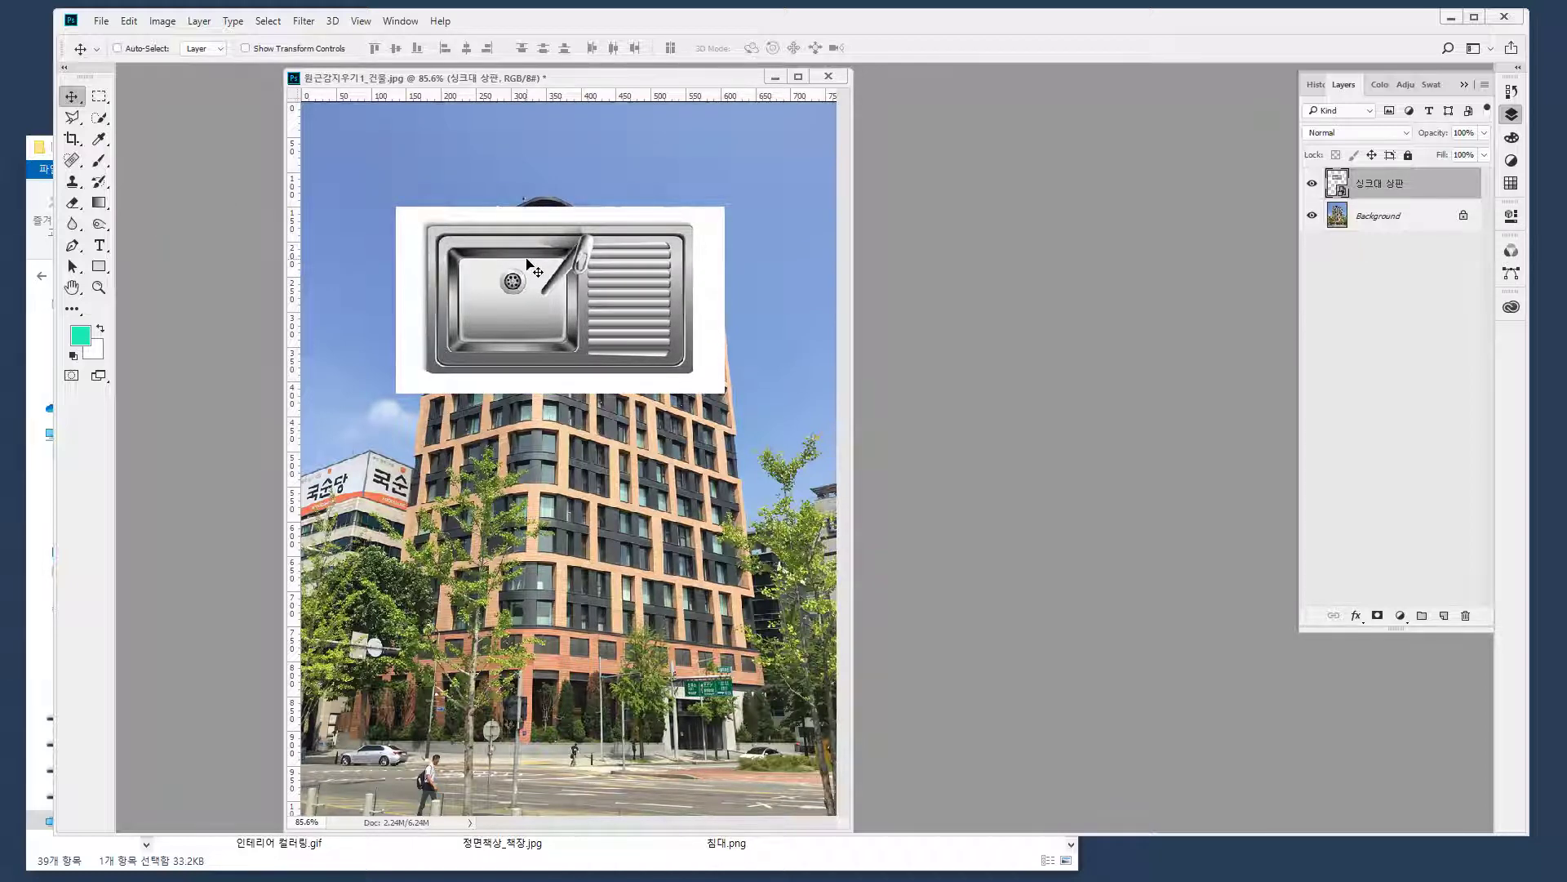
pyautogui.press('Up')
pyautogui.press('Up')
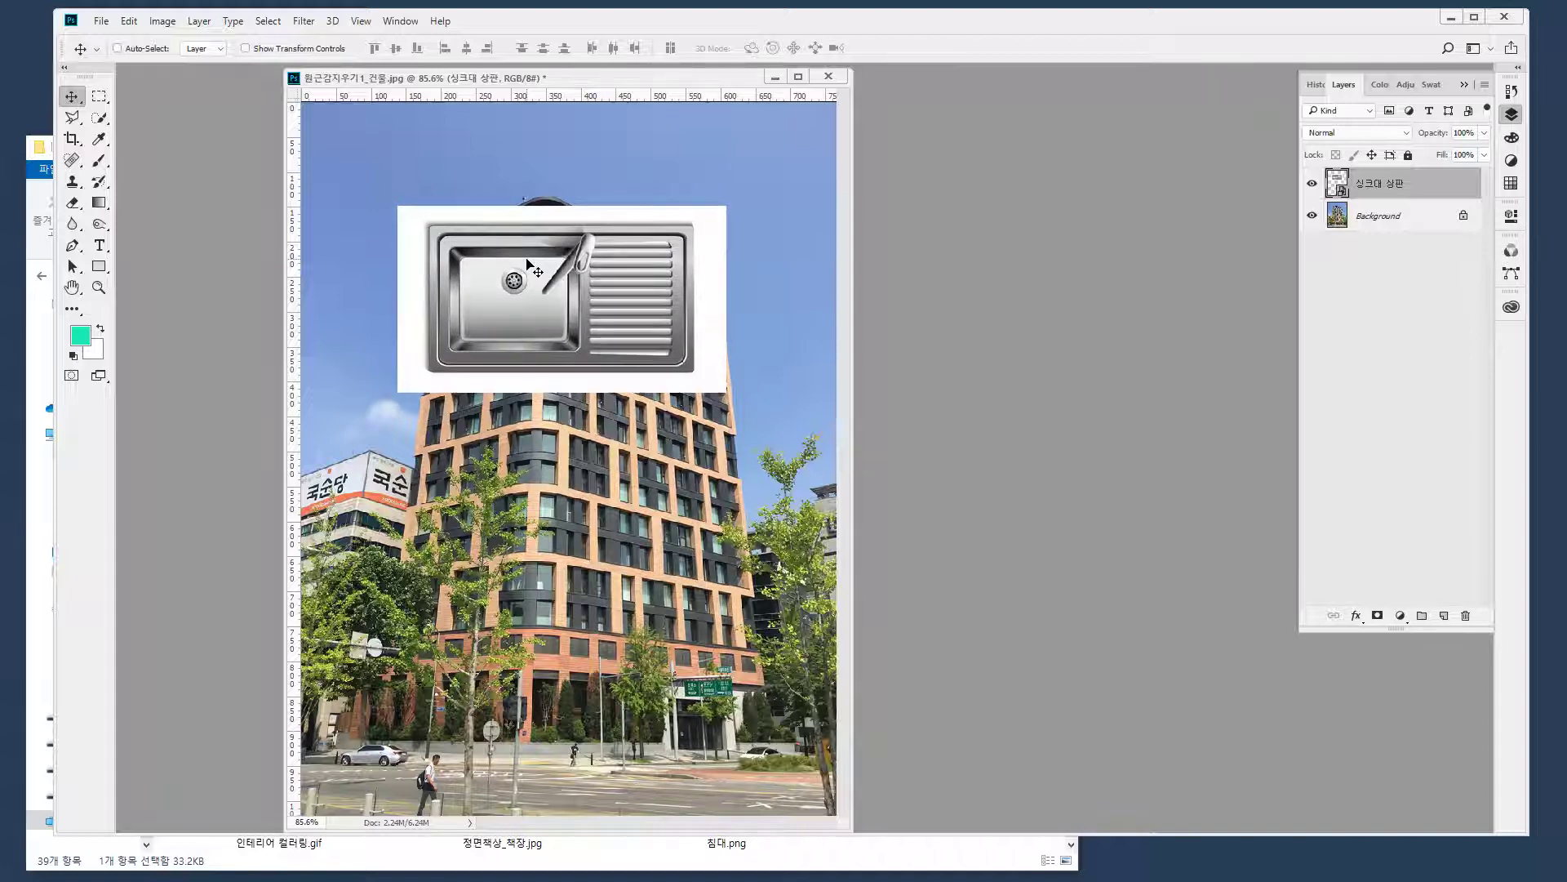
pyautogui.press('Right')
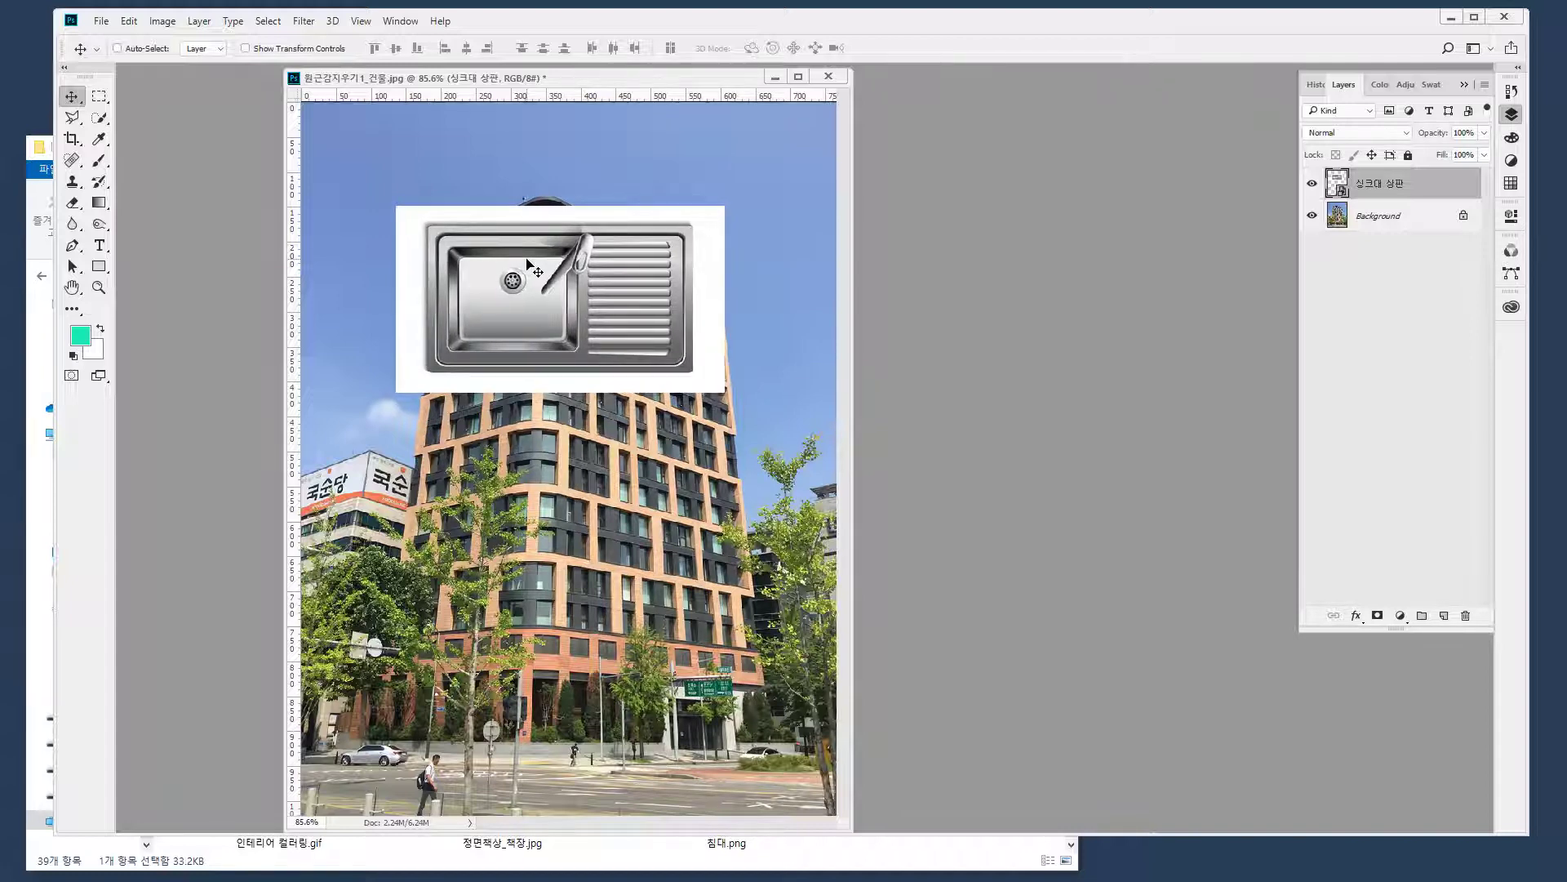
pyautogui.press('Right')
pyautogui.press('Right')
pyautogui.press('Right')
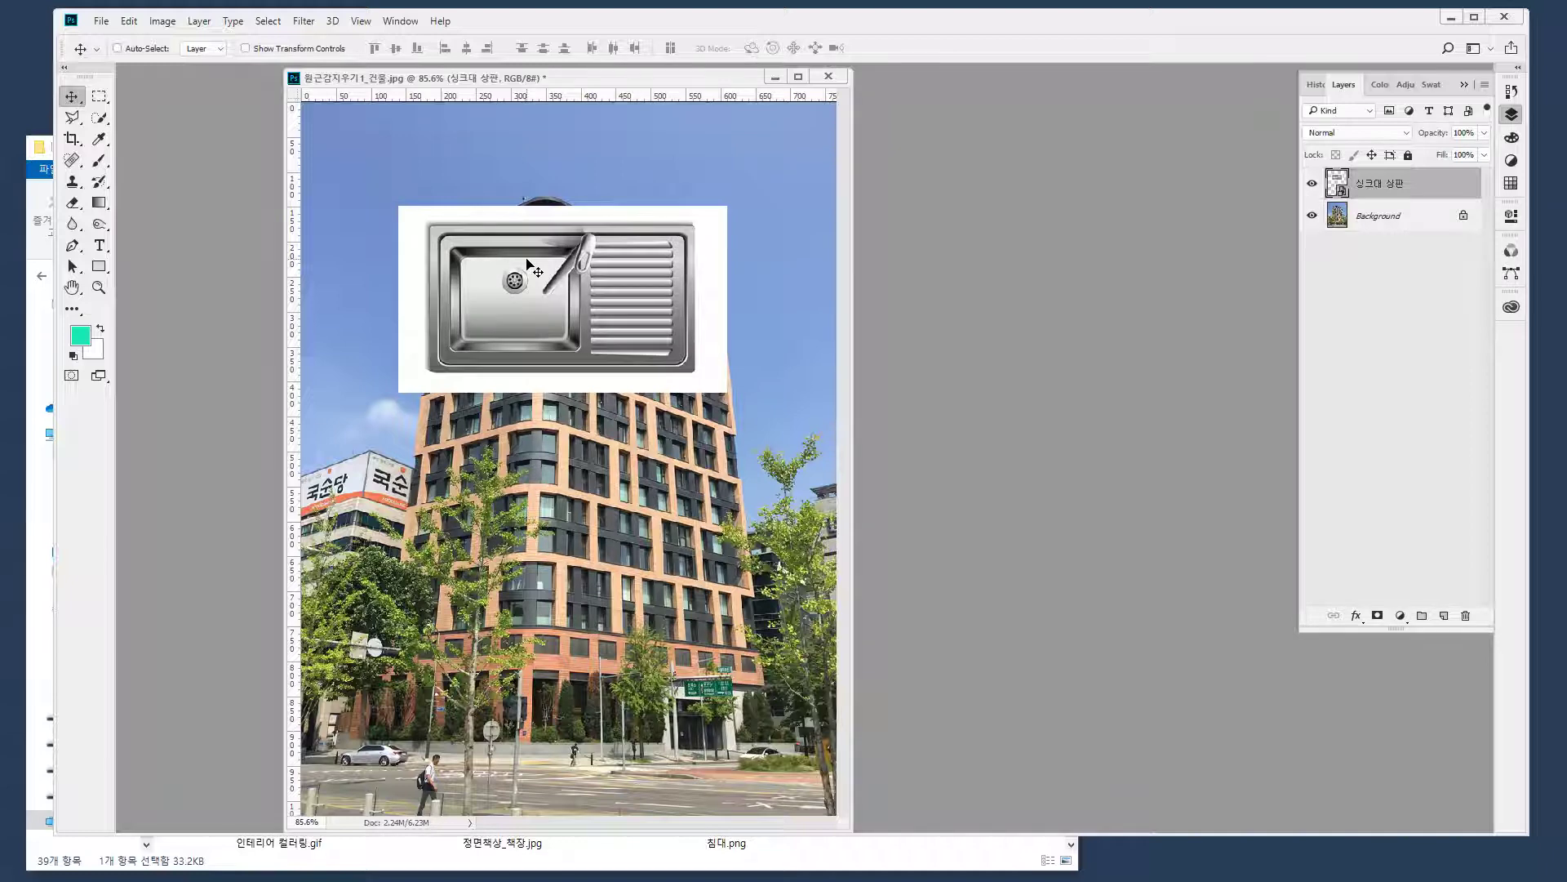
pyautogui.press('Right')
pyautogui.press('Right')
pyautogui.press('Right')
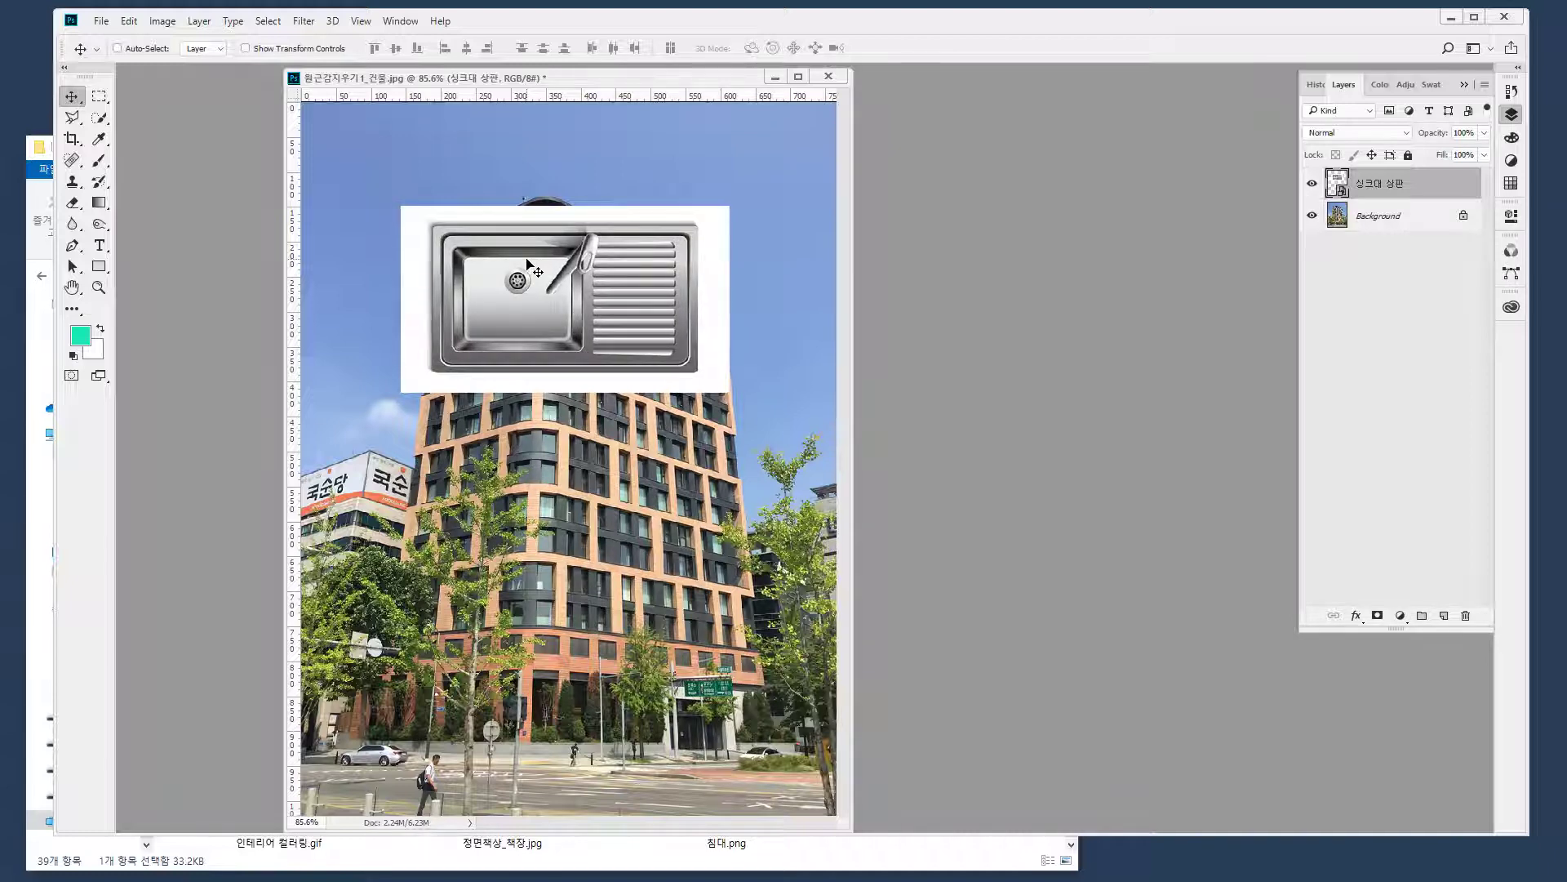
pyautogui.press('Up')
pyautogui.press('Up')
pyautogui.press('Down')
pyautogui.press('Left')
pyautogui.press('Left')
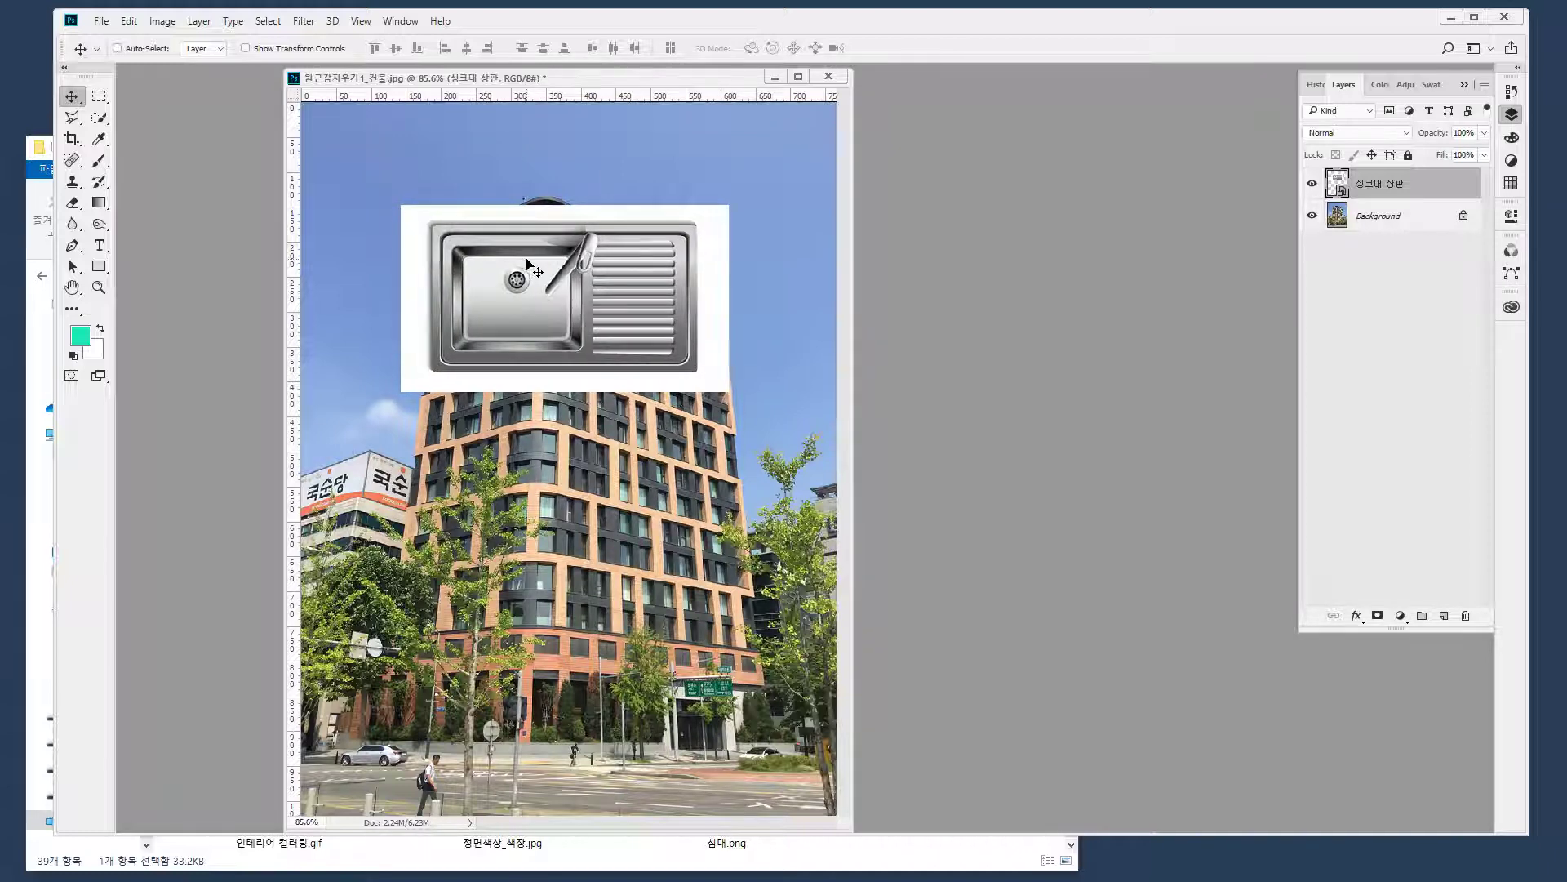
pyautogui.press('Right')
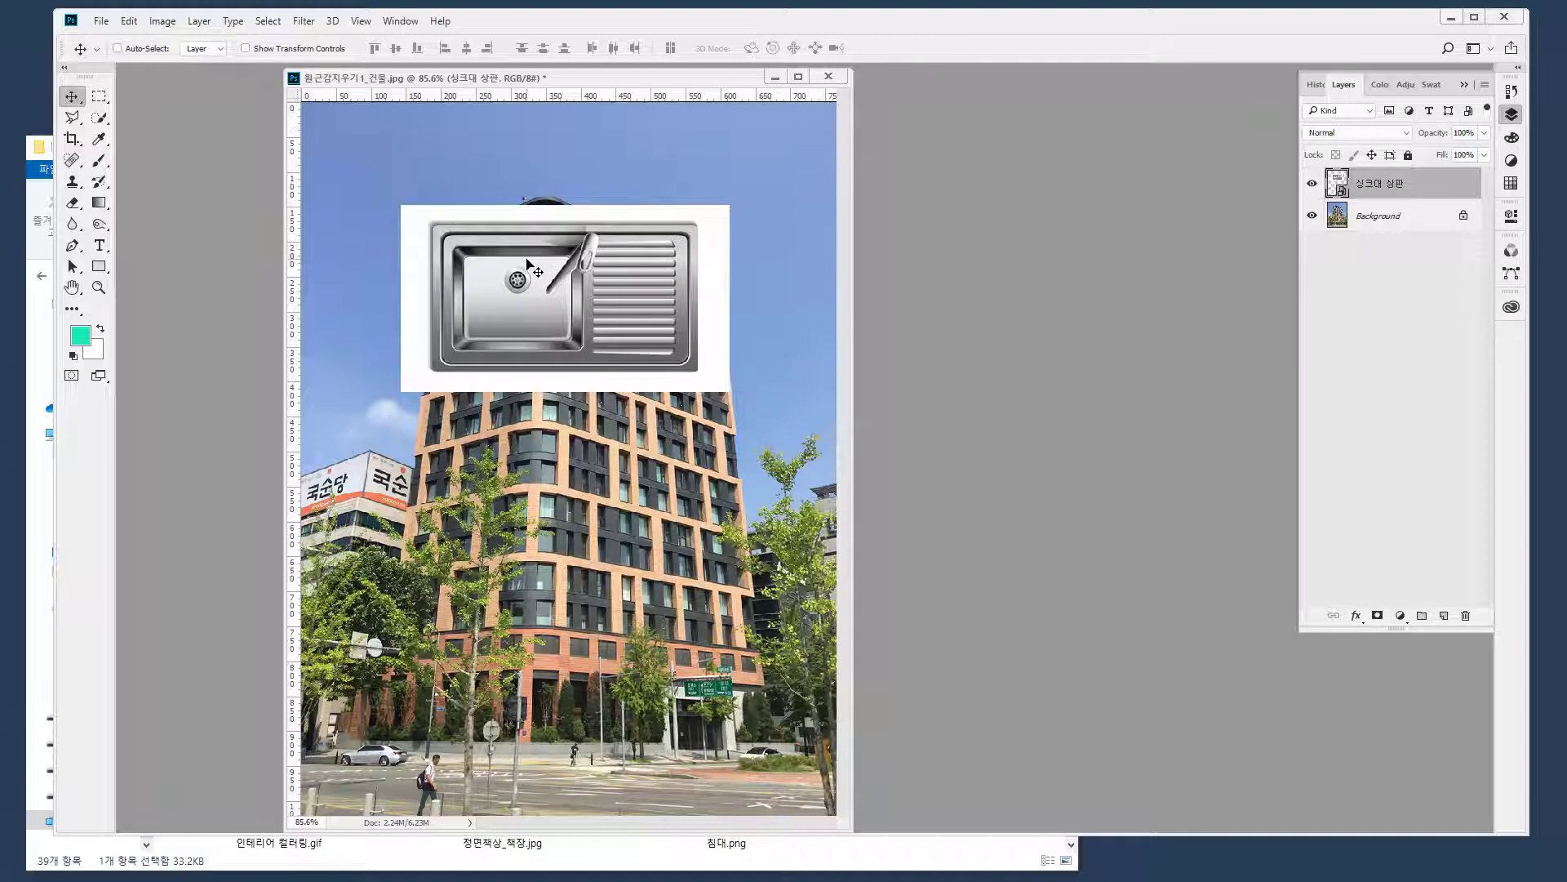
# Nudge the sink layer right and left in 10-pixel increments, ending at its starting position
pyautogui.hotkey('shift', 'Right')
pyautogui.hotkey('shift', 'Right')
pyautogui.hotkey('shift', 'Right')
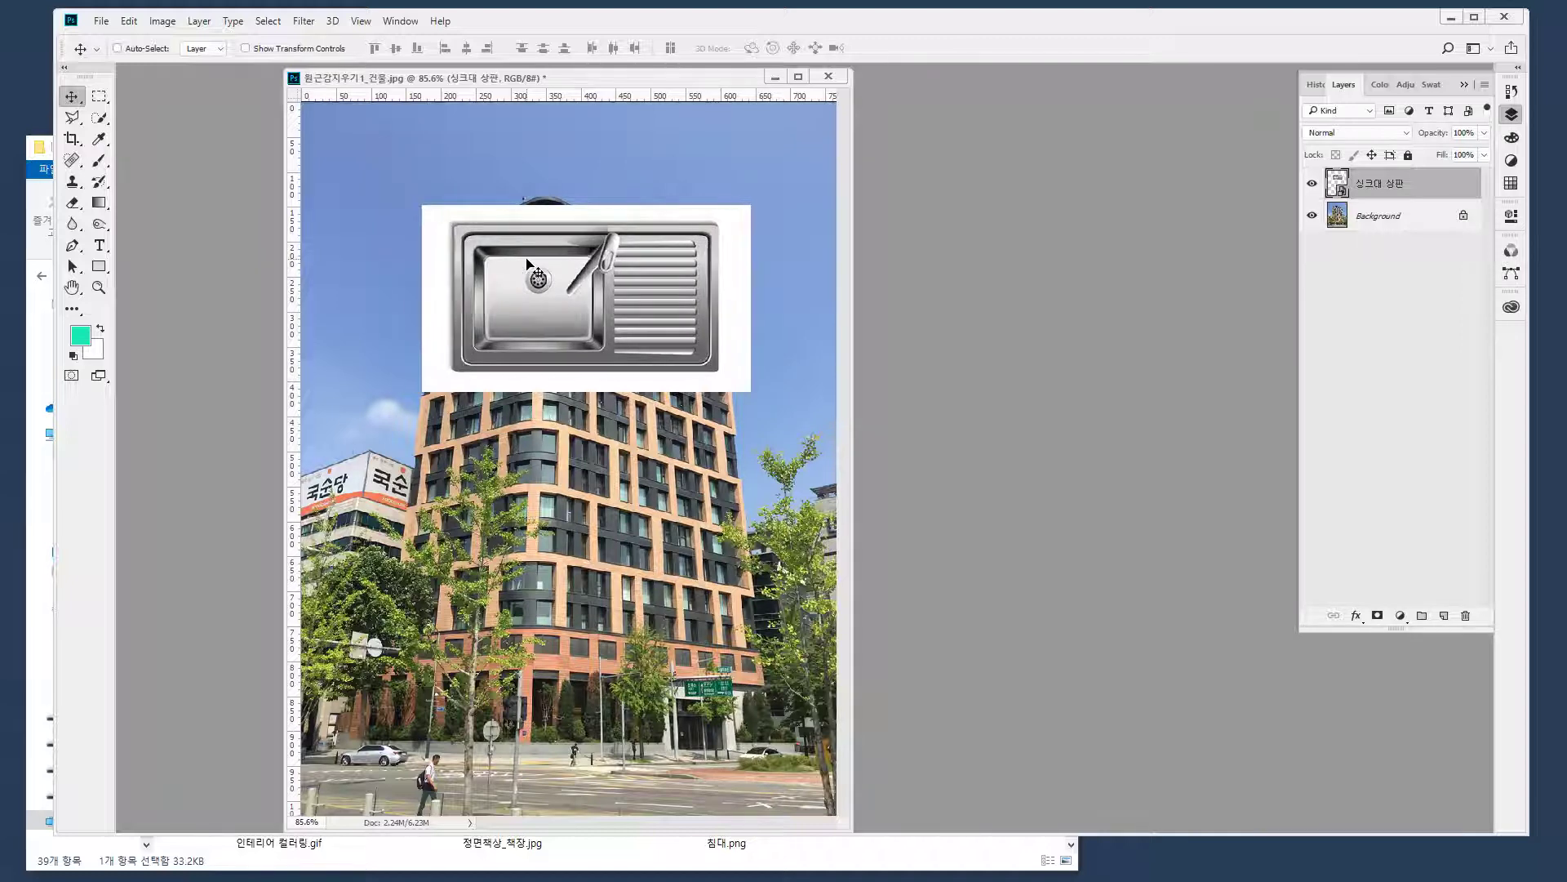
pyautogui.hotkey('shift', 'Left')
pyautogui.hotkey('shift', 'Left')
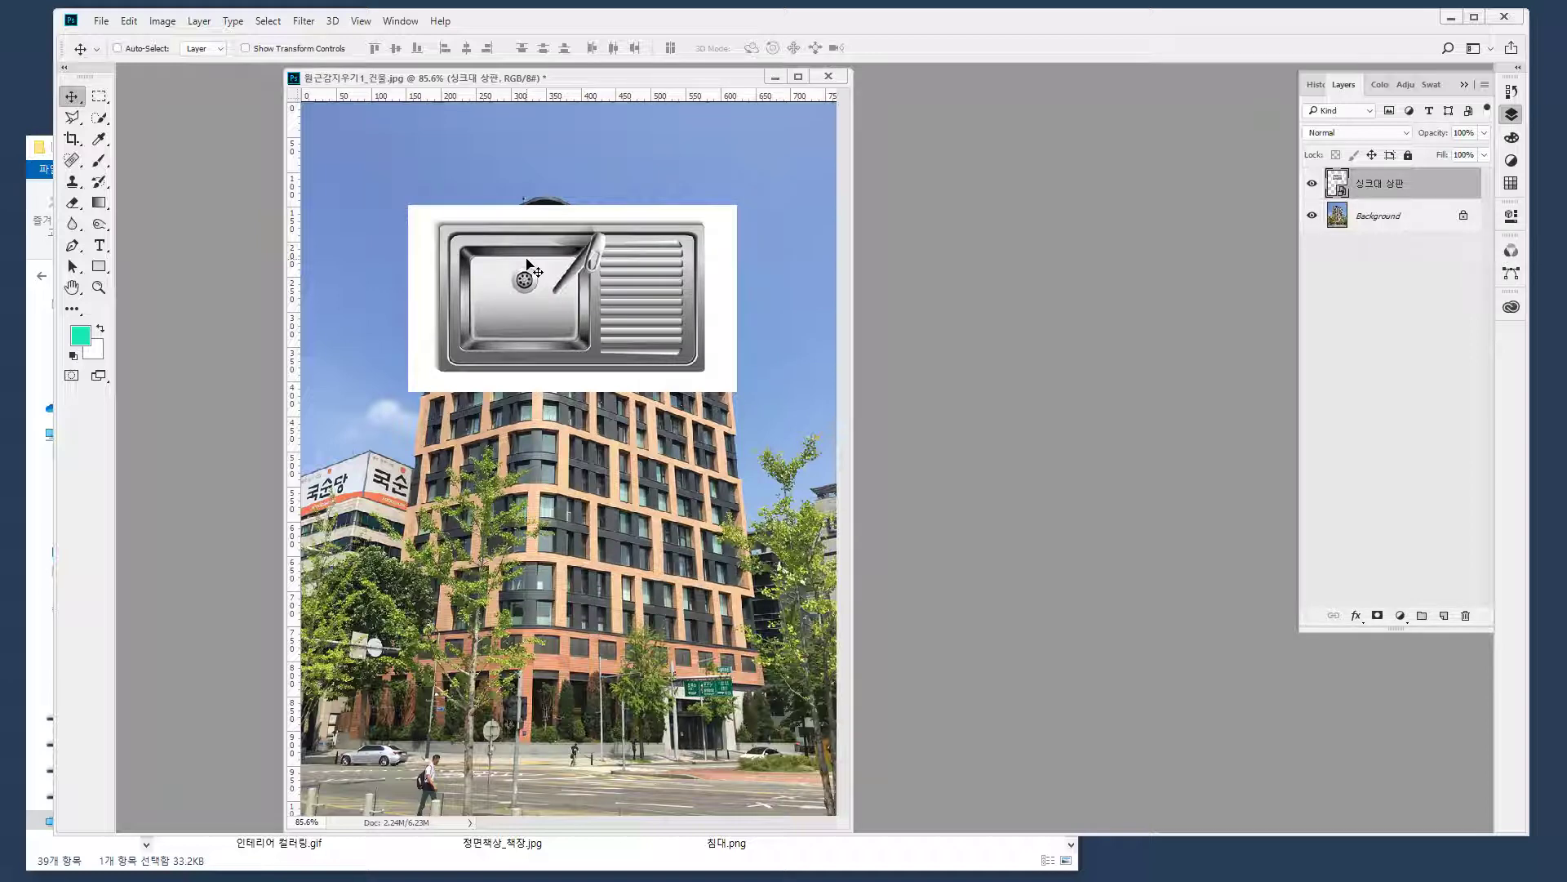
pyautogui.hotkey('shift', 'Left')
pyautogui.hotkey('shift', 'Left')
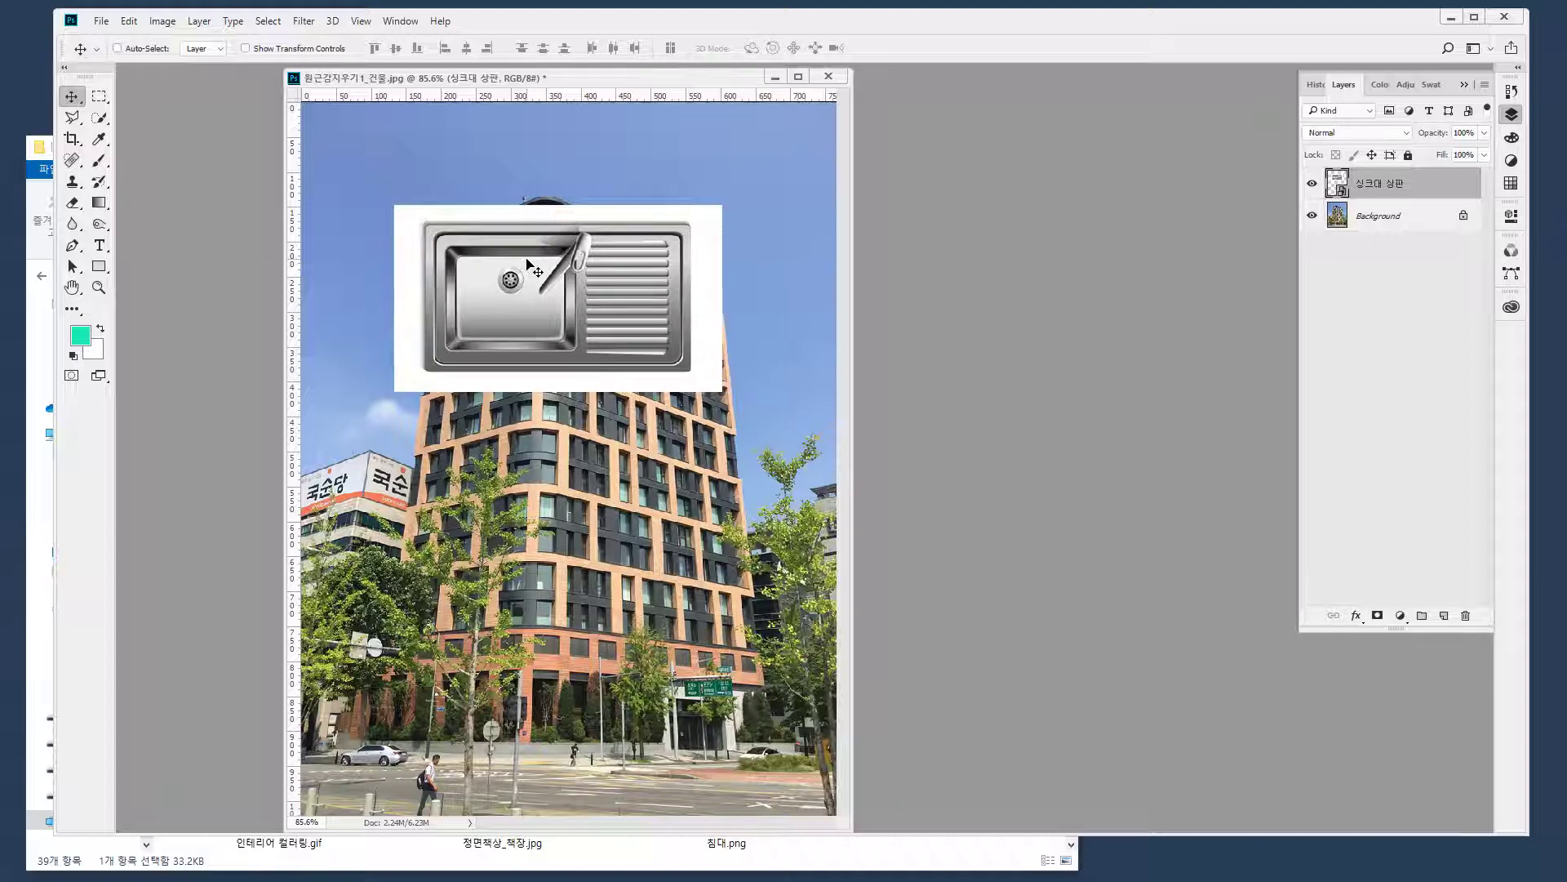
pyautogui.hotkey('shift', 'Right')
pyautogui.hotkey('shift', 'Right')
pyautogui.hotkey('shift', 'Left')
pyautogui.hotkey('shift', 'Left')
pyautogui.hotkey('shift', 'Right')
pyautogui.hotkey('shift', 'Right')
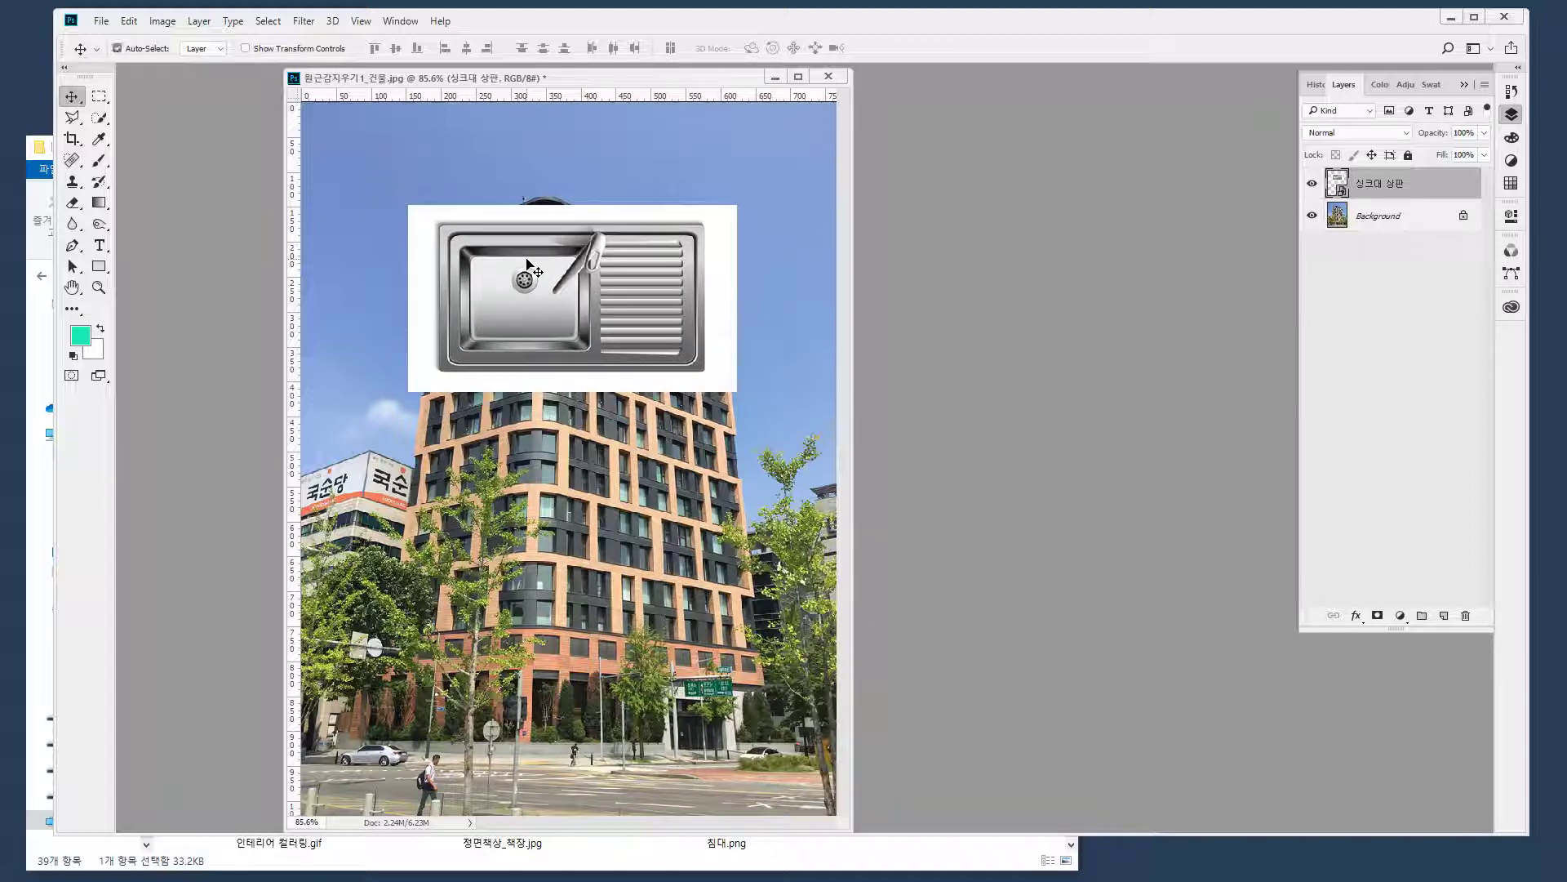
pyautogui.hotkey('shift', 'Left')
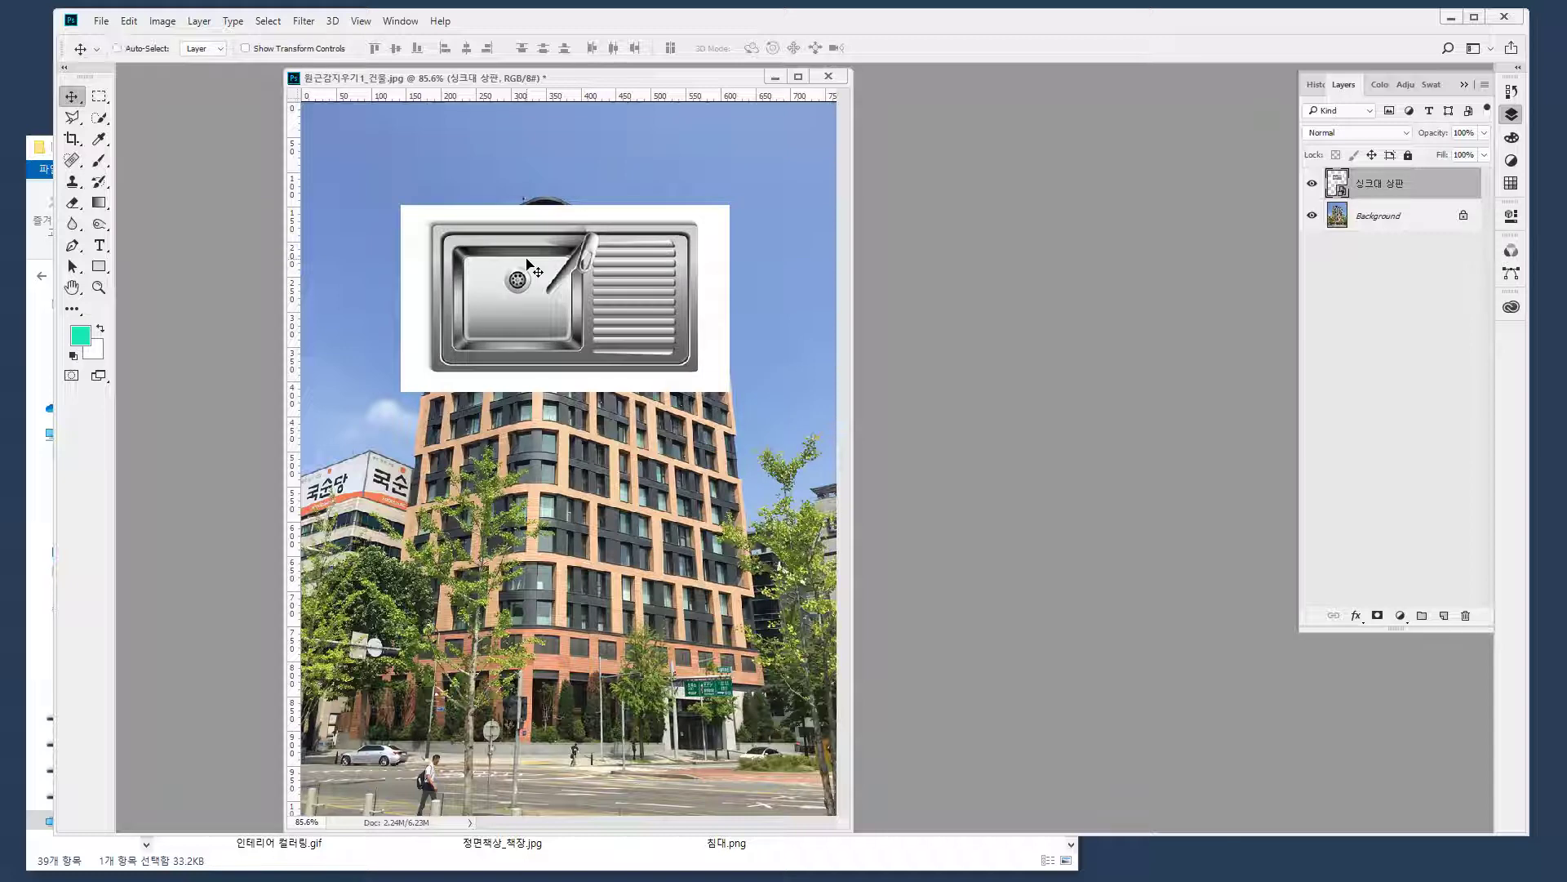
# Duplicate the sink layer, align the copy flush beneath the original, and delete the copy
pyautogui.hotkey('ctrl', 'j')
pyautogui.hotkey('shift', 'Left')
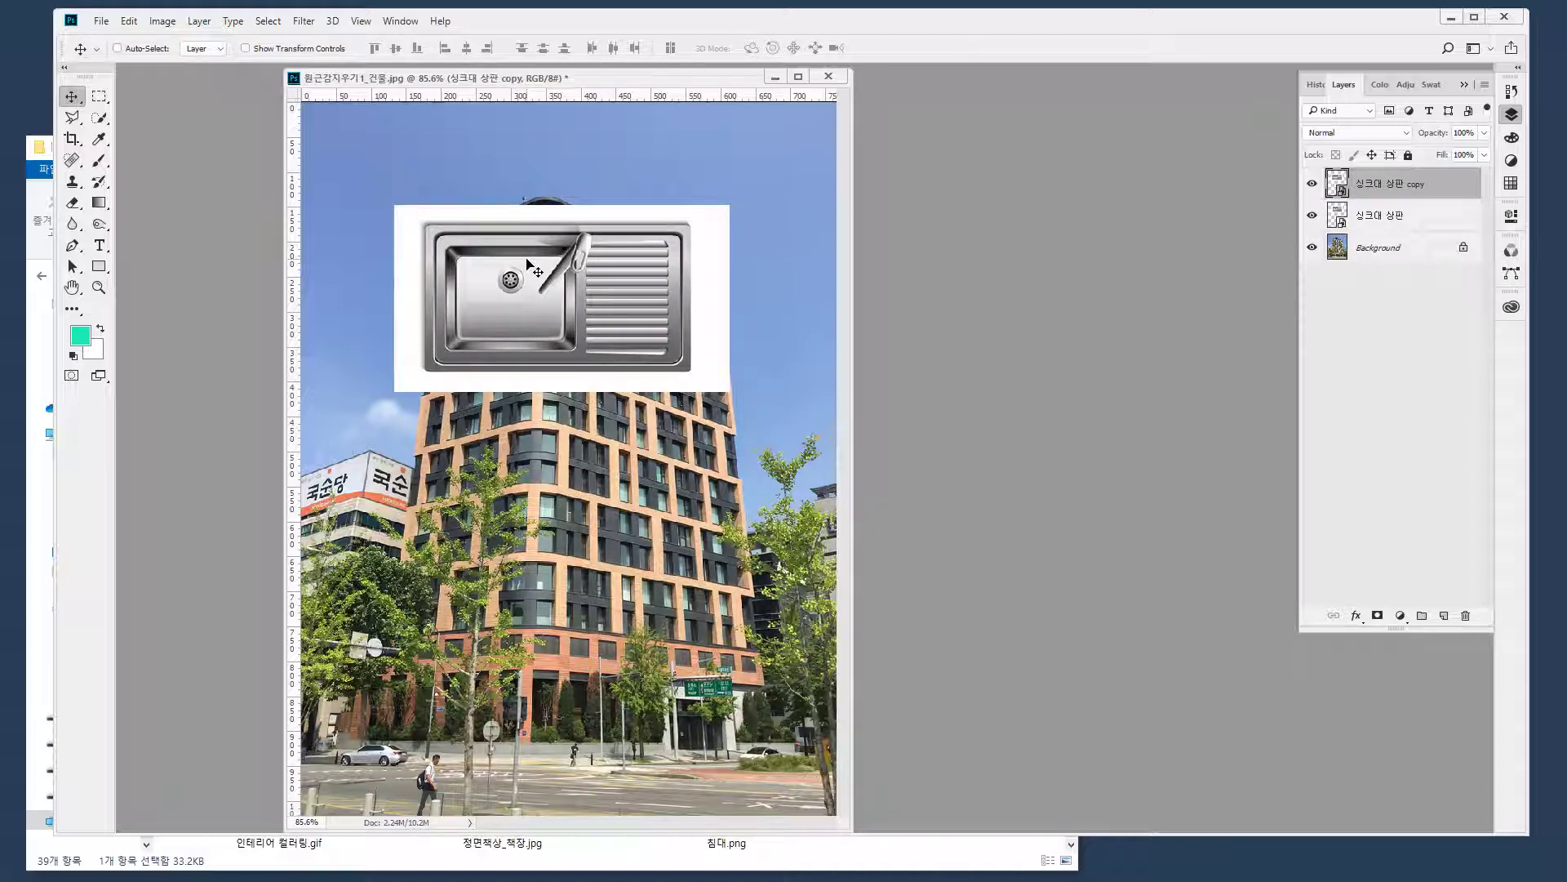
pyautogui.moveTo(588, 266); pyautogui.dragTo(591, 455)
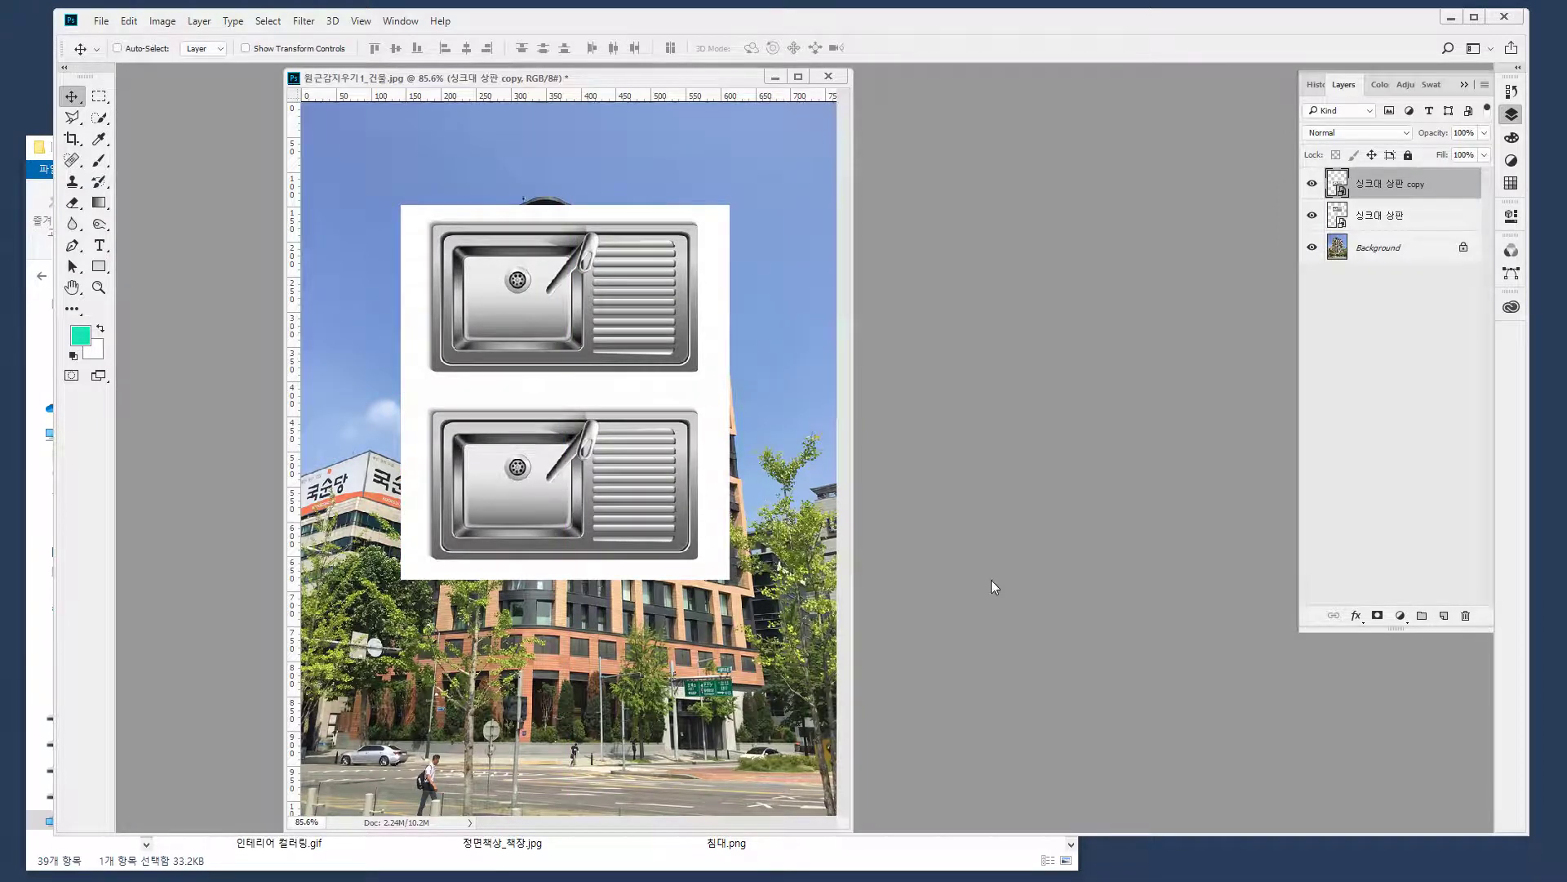
pyautogui.press('Delete')
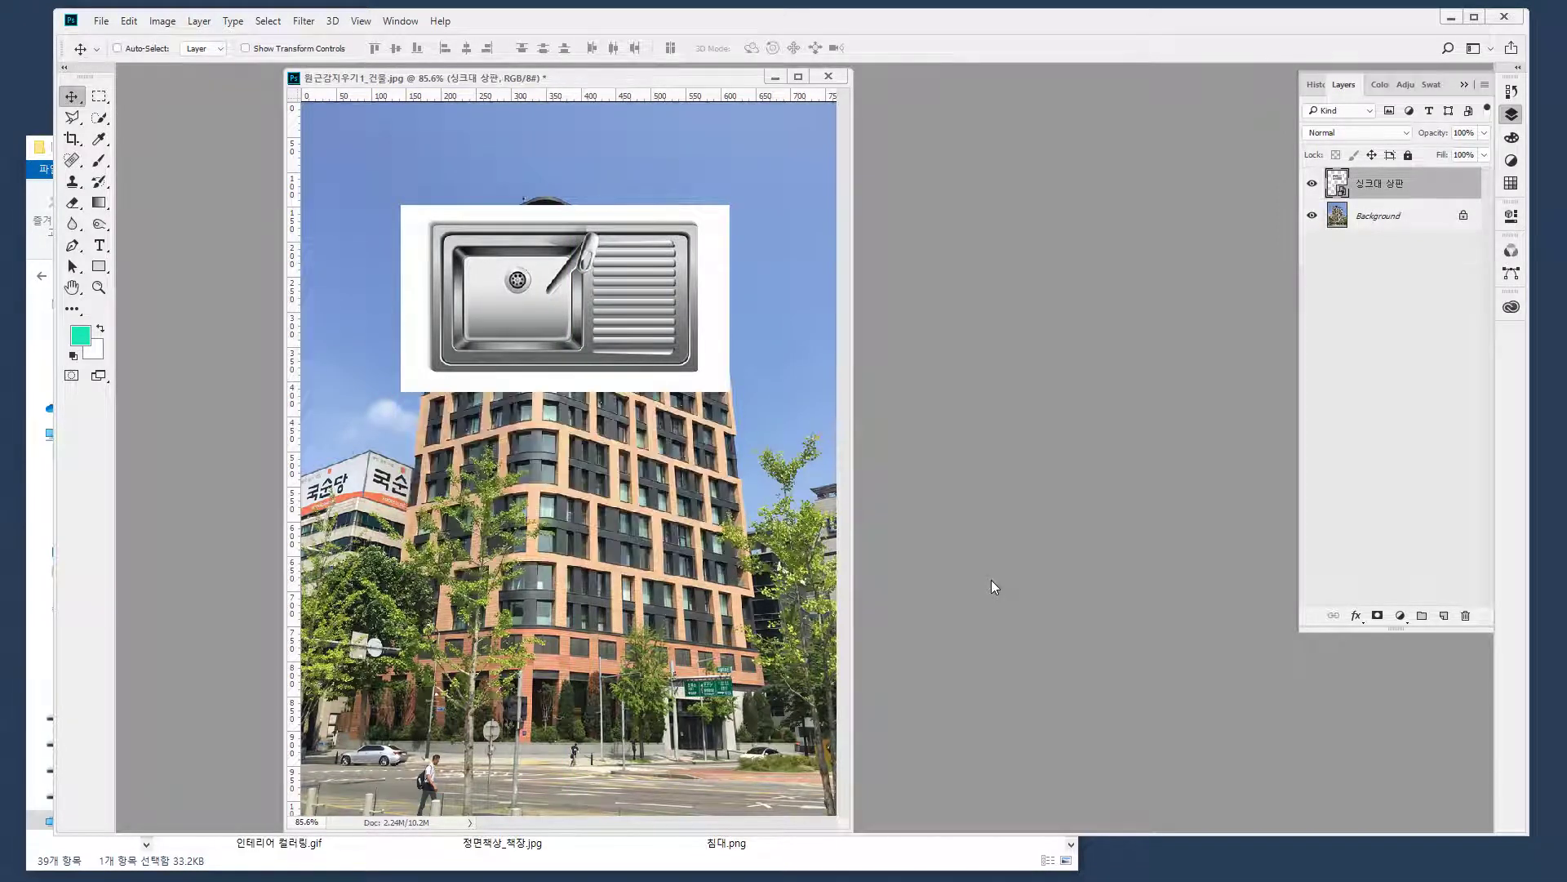
# Delete the sink layer and duplicate the Background layer of the building photo
pyautogui.press('Delete')
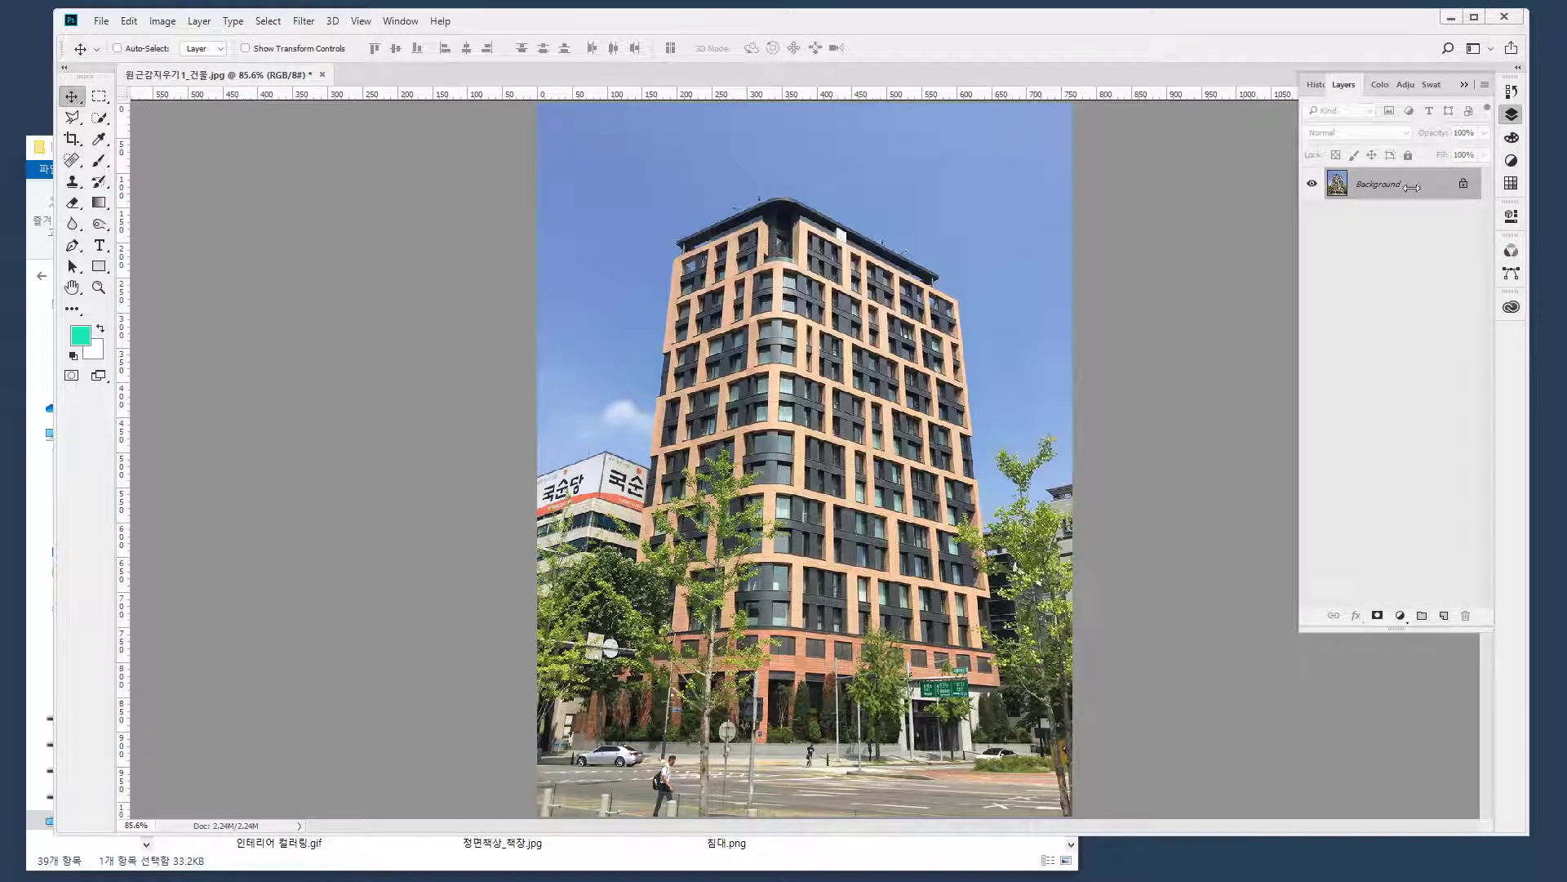
pyautogui.moveTo(1459, 202); pyautogui.dragTo(1444, 616)
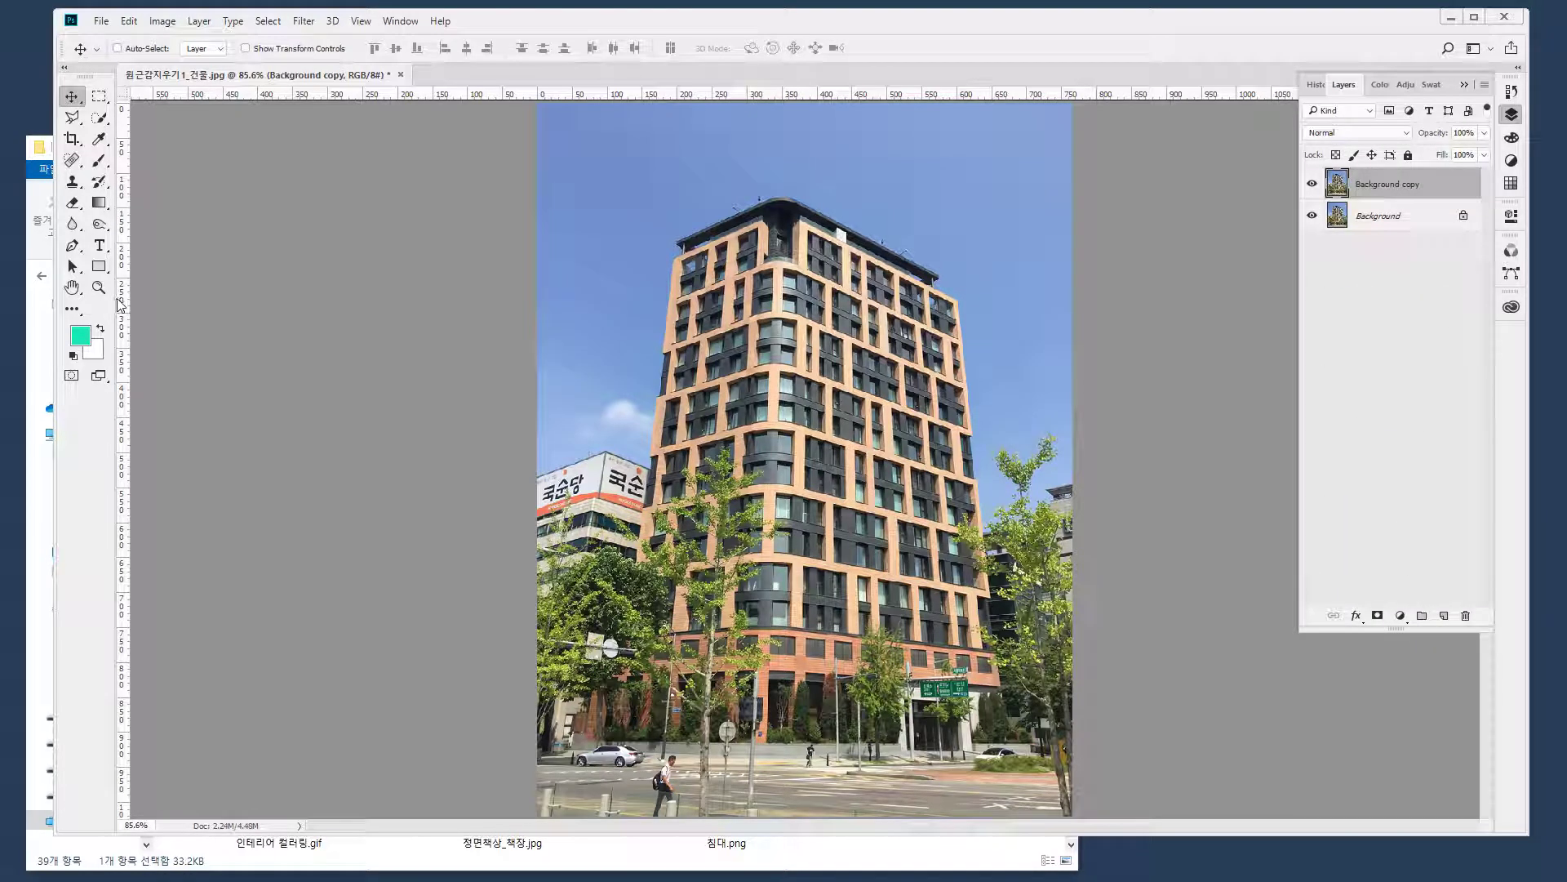
# Place two vertical guides on the building photo, one beside each outer side of the building's base
pyautogui.hotkey('ctrl', '2')
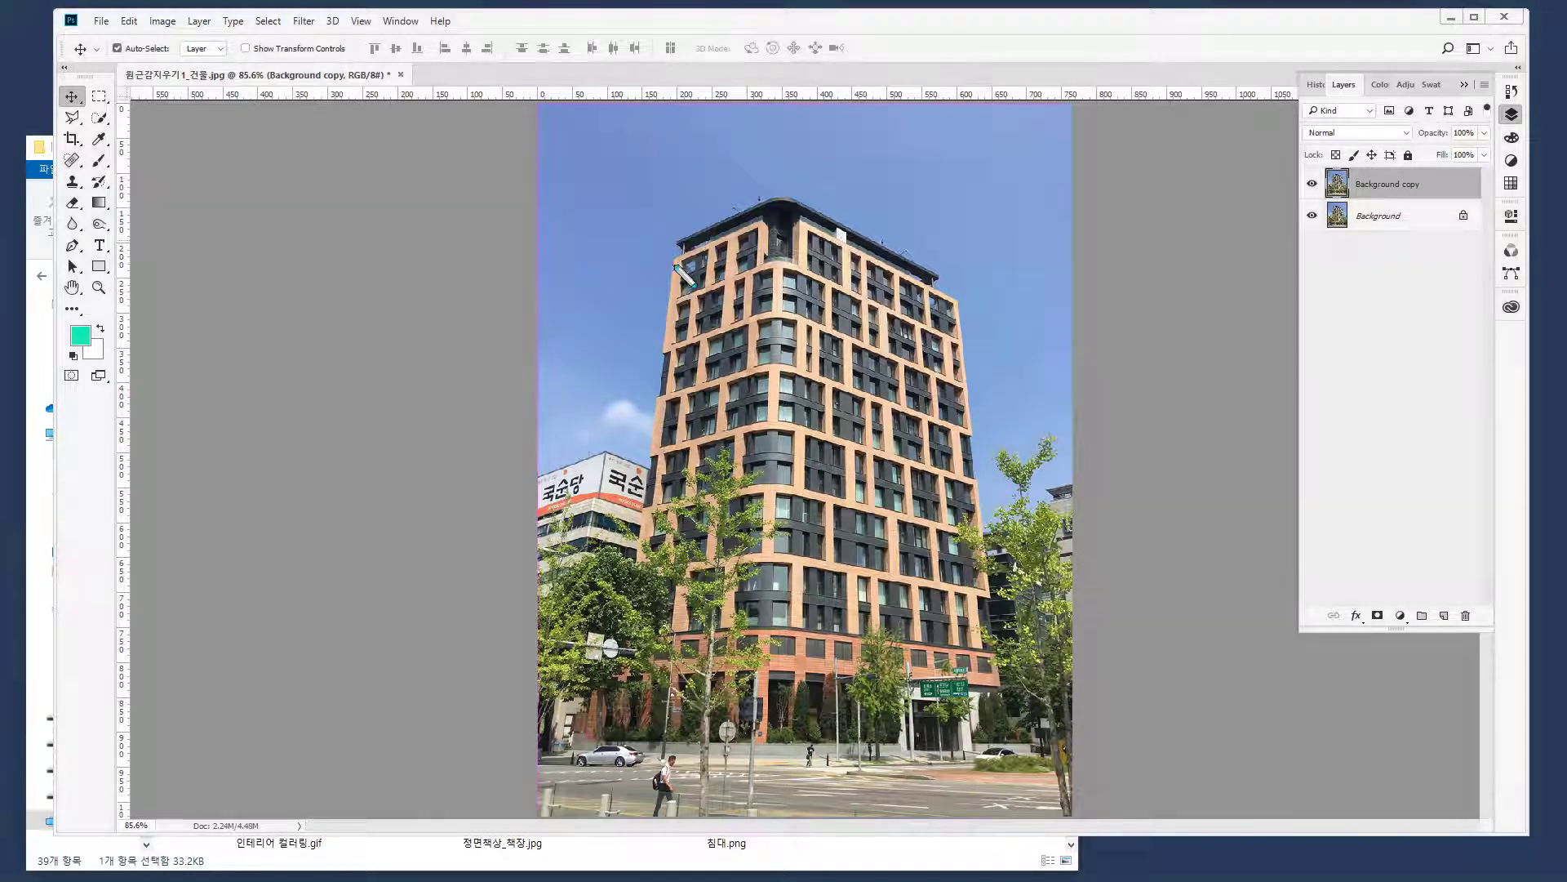
pyautogui.moveTo(677, 258)
pyautogui.mouseDown()
pyautogui.moveTo(612, 741)
pyautogui.moveTo(597, 737)
pyautogui.mouseUp()
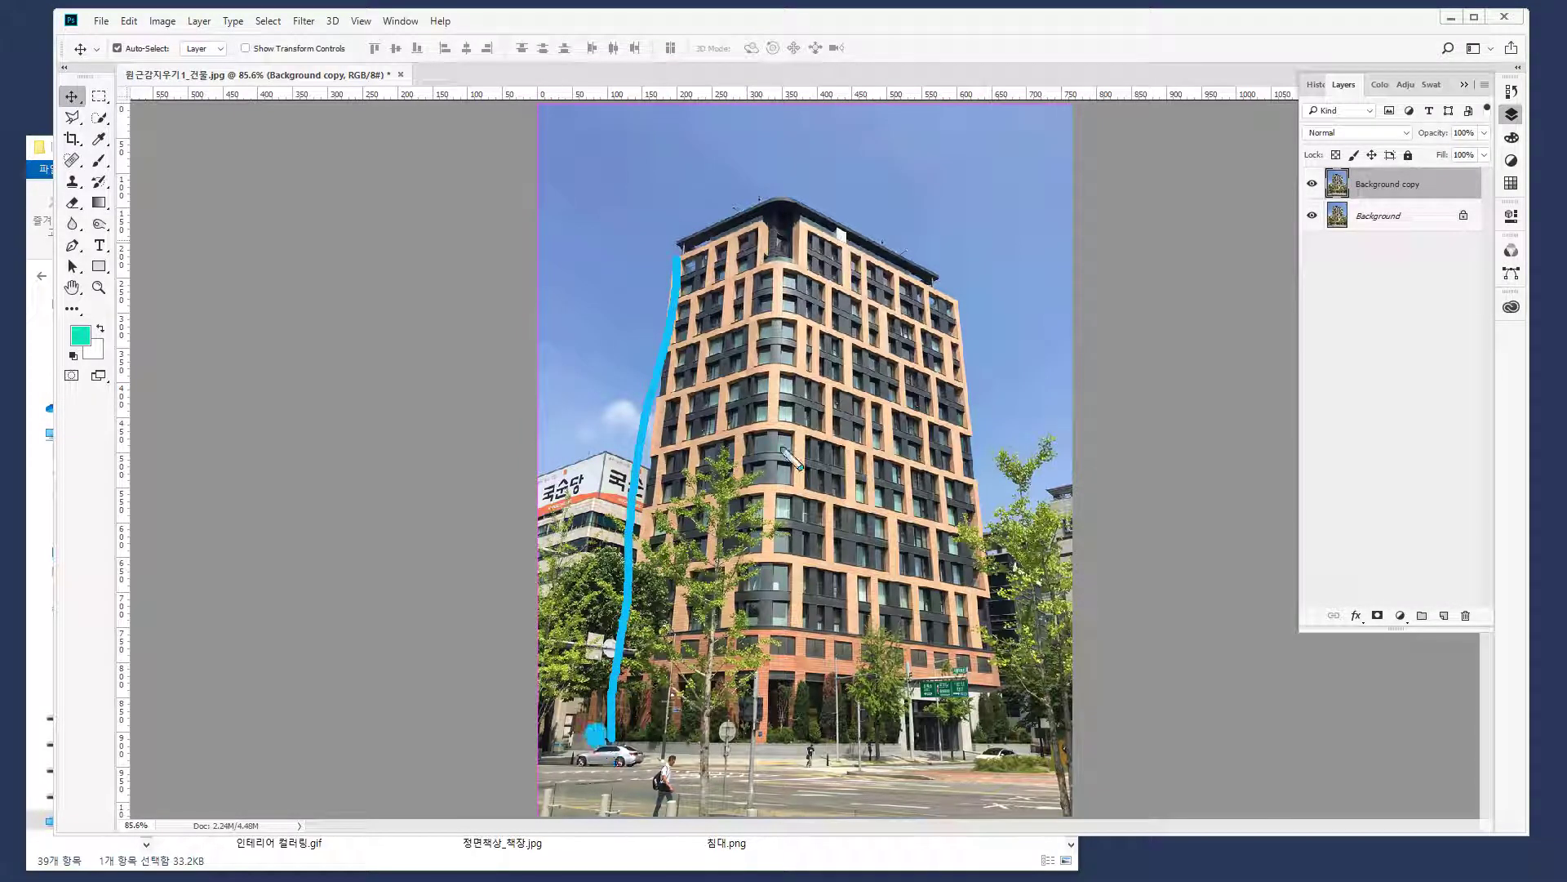
pyautogui.moveTo(953, 307)
pyautogui.mouseDown()
pyautogui.moveTo(966, 509)
pyautogui.moveTo(1005, 742)
pyautogui.mouseUp()
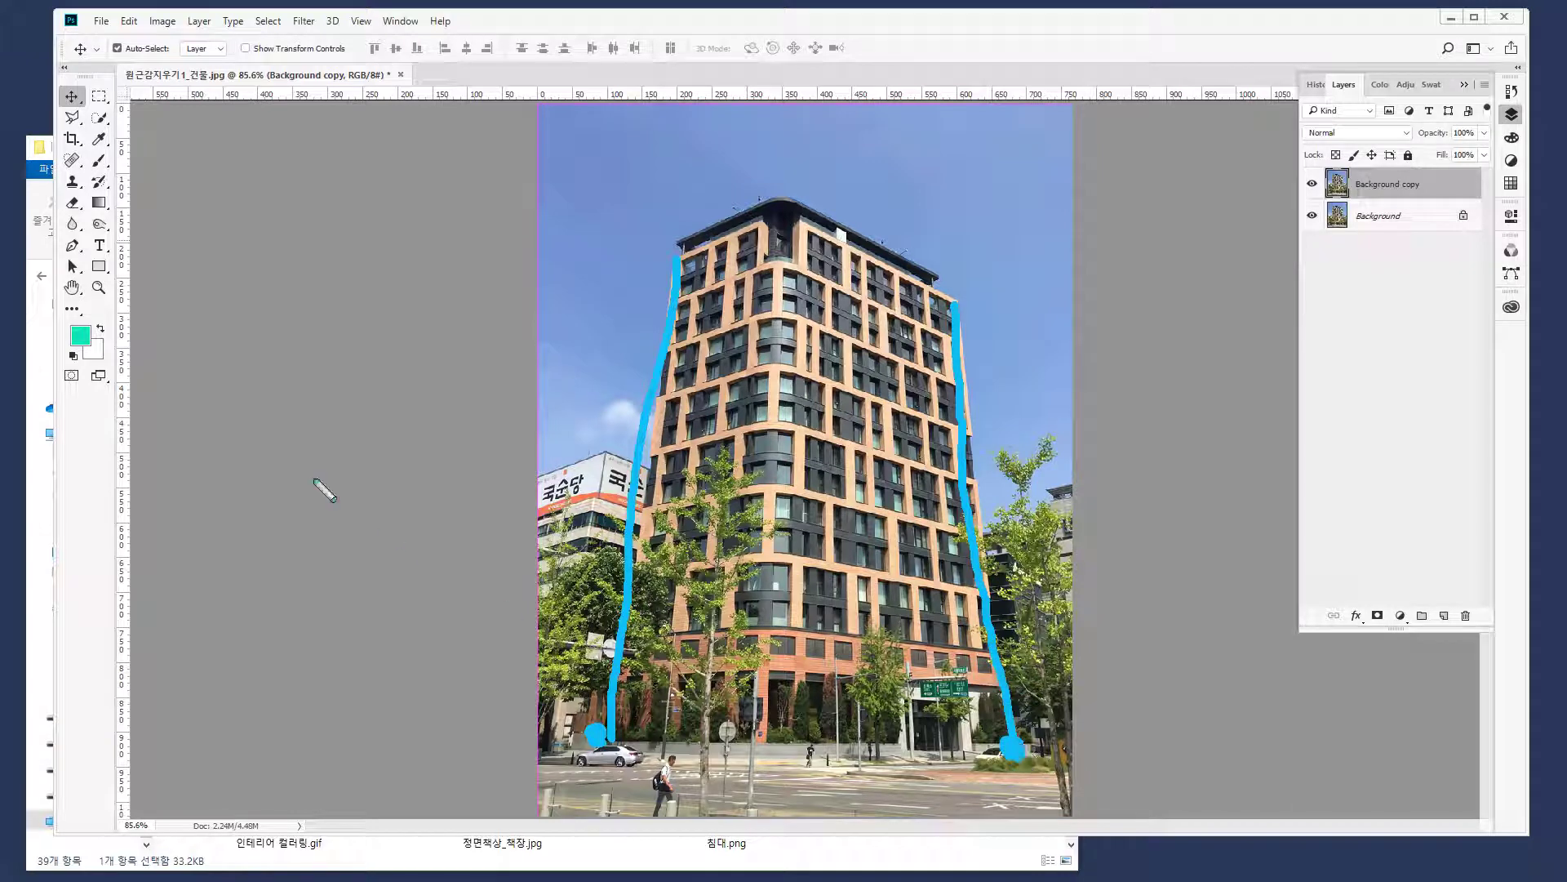
pyautogui.press('Escape')
pyautogui.moveTo(129, 377); pyautogui.dragTo(603, 534)
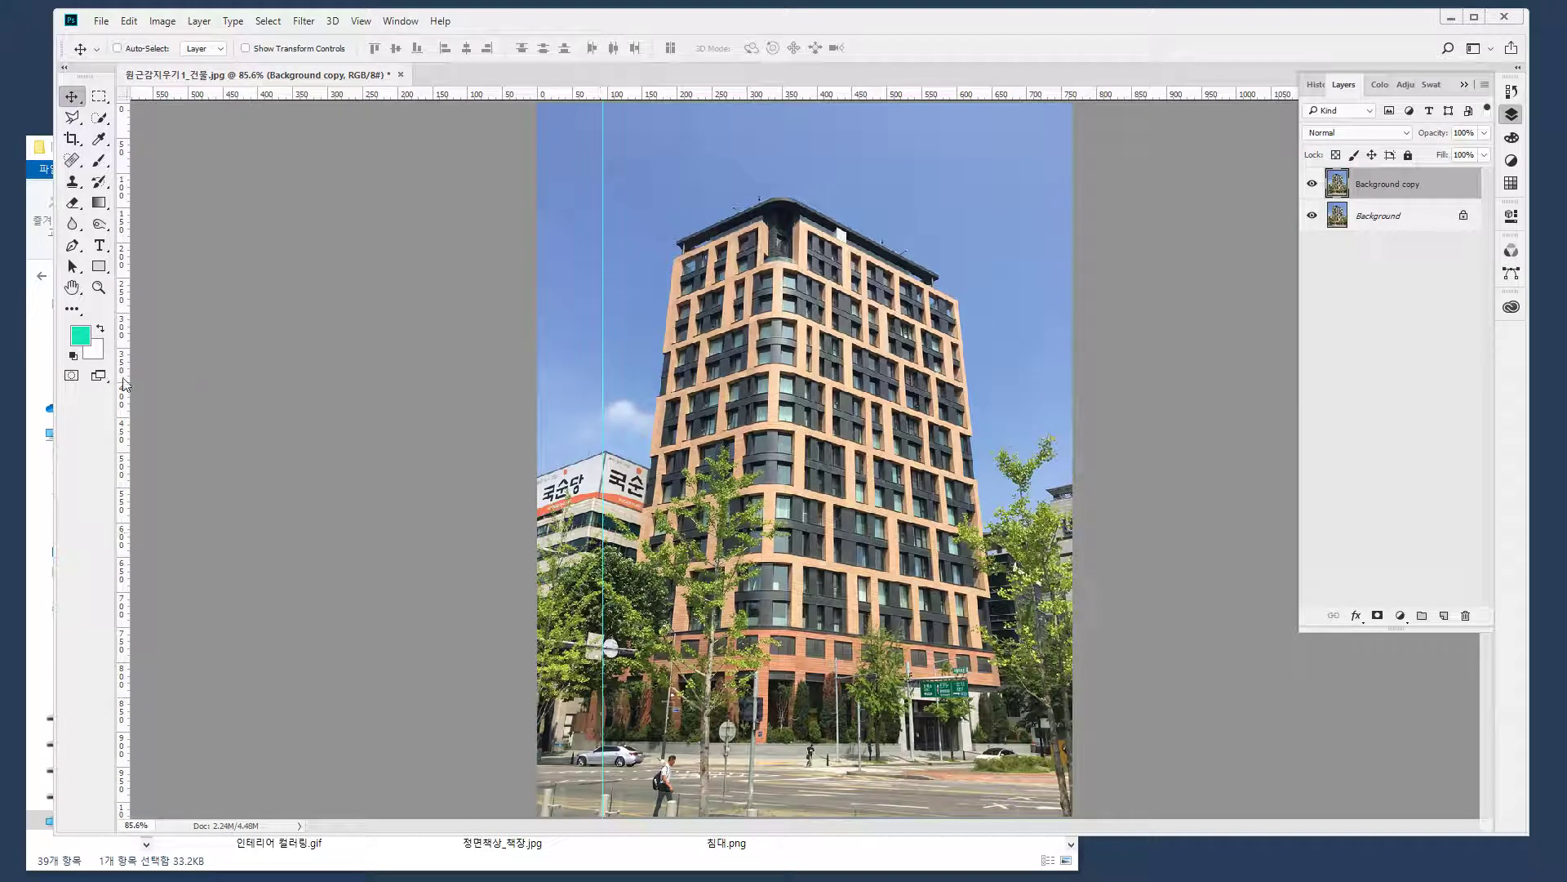
pyautogui.moveTo(125, 381); pyautogui.dragTo(1013, 452)
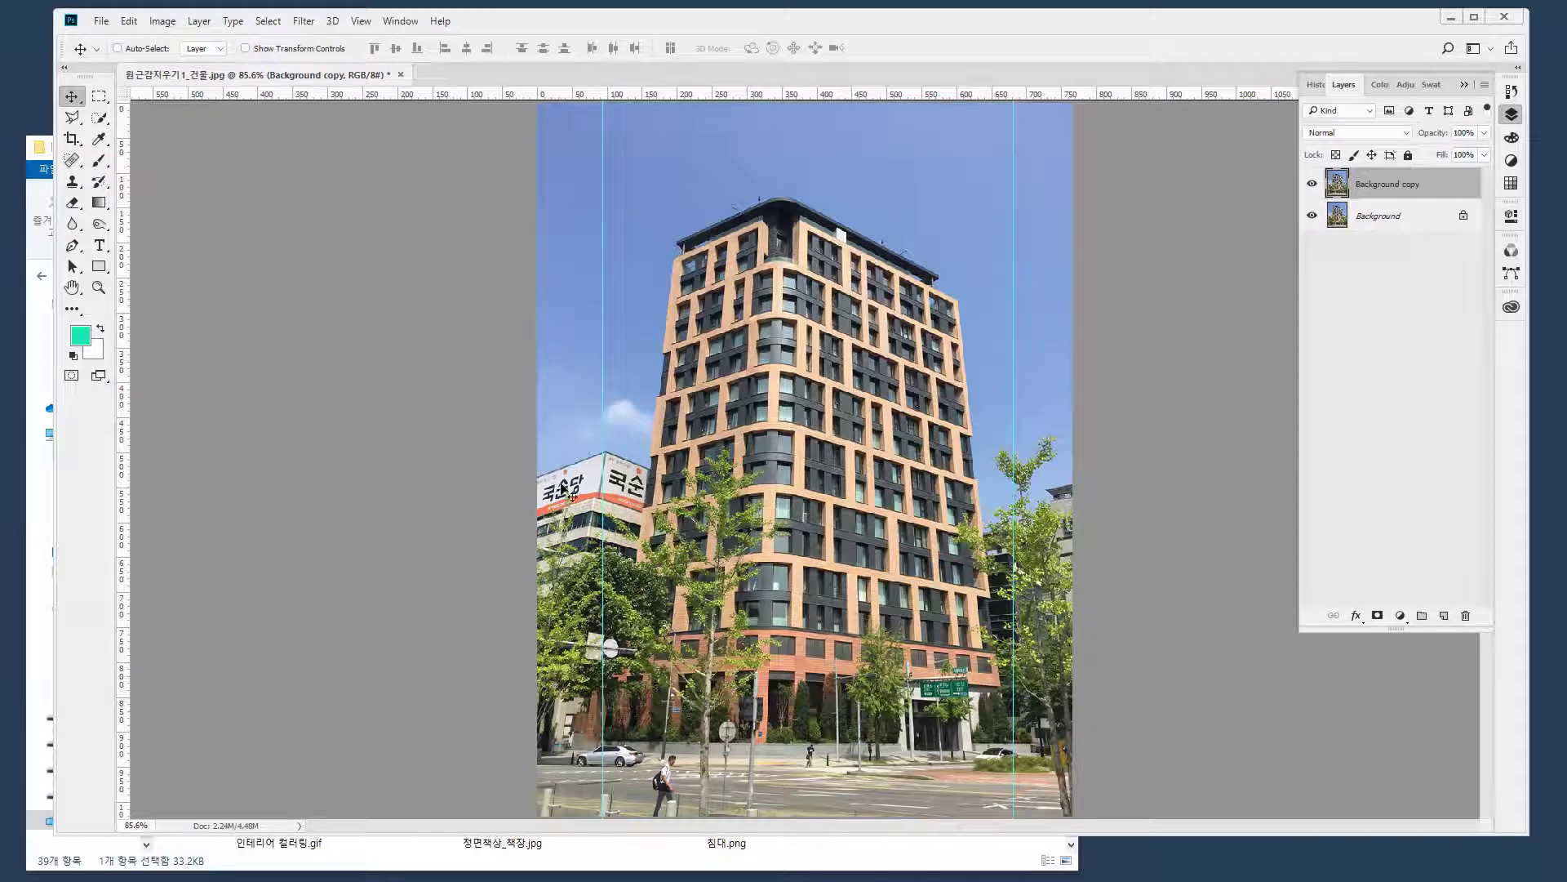
pyautogui.hotkey('ctrl', '-')
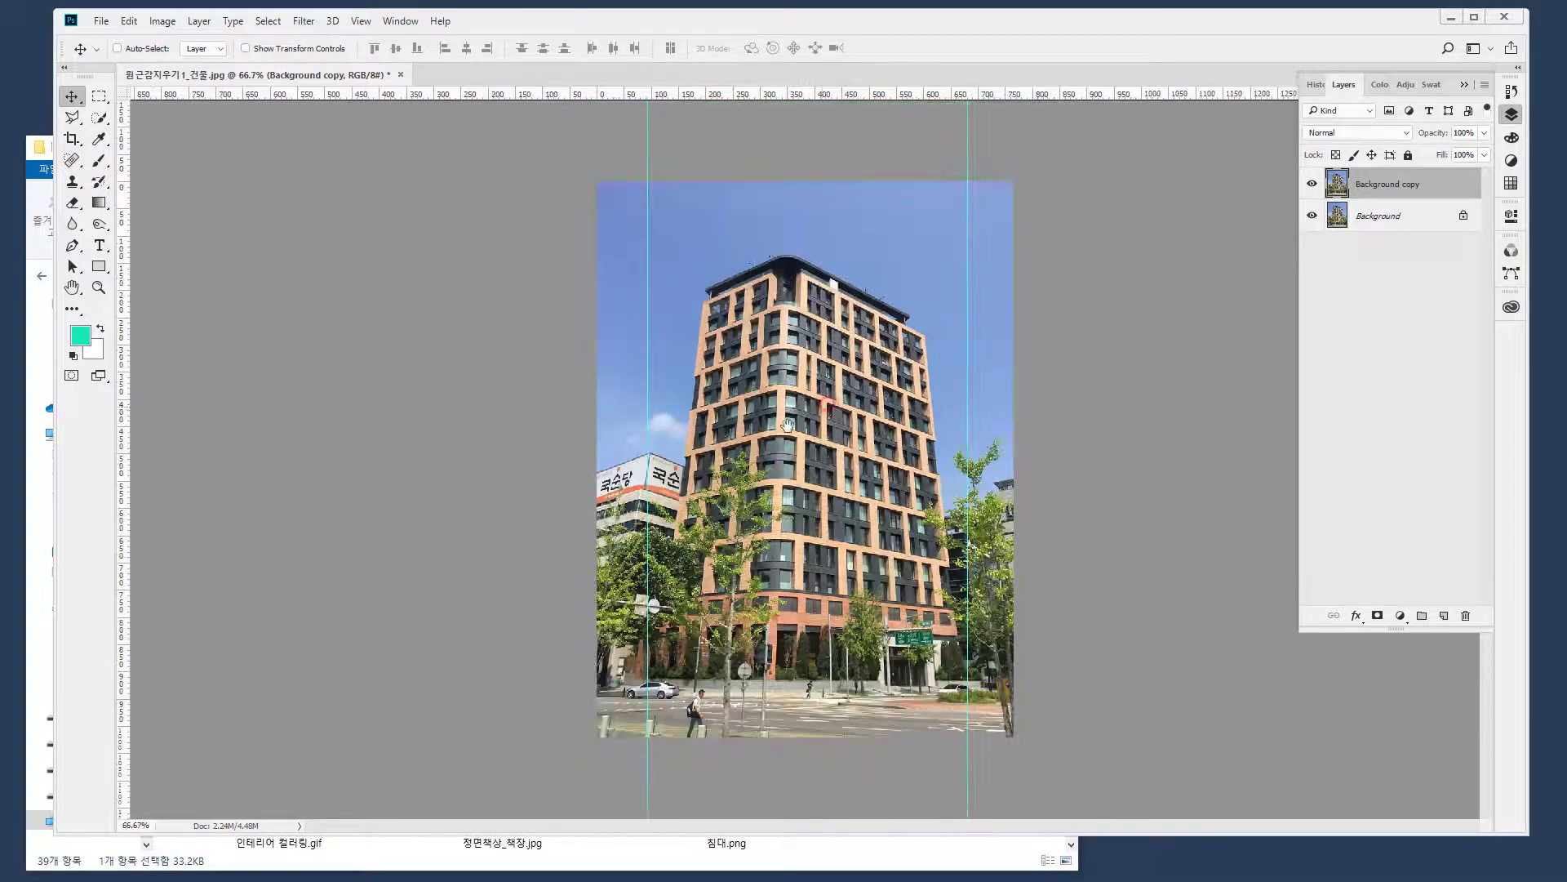
pyautogui.rightClick(845, 215)
pyautogui.click(774, 213)
pyautogui.click(129, 21)
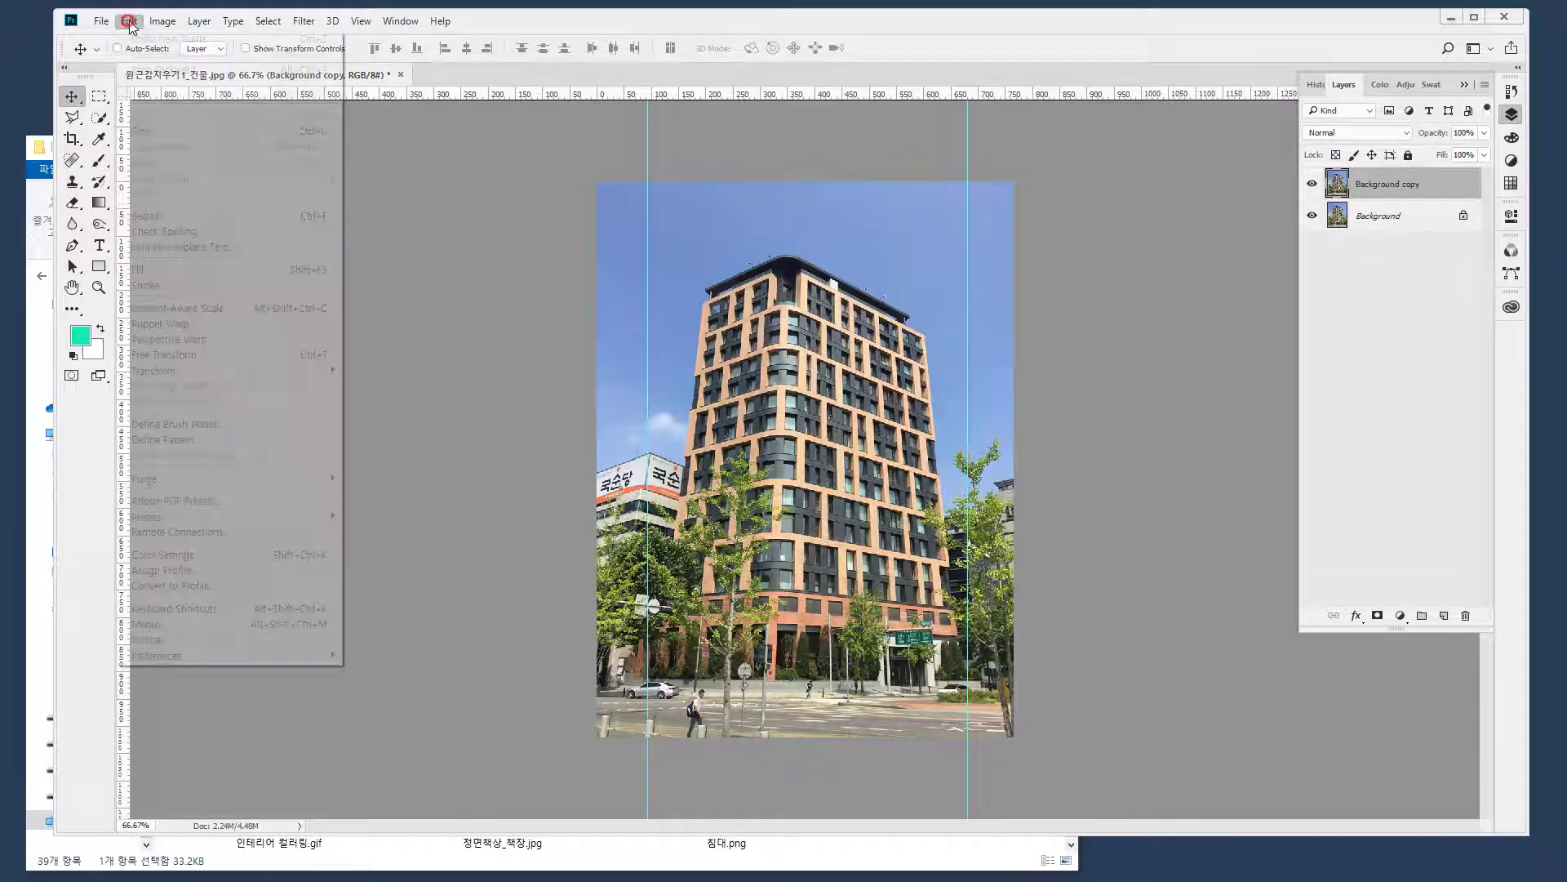
pyautogui.click(163, 354)
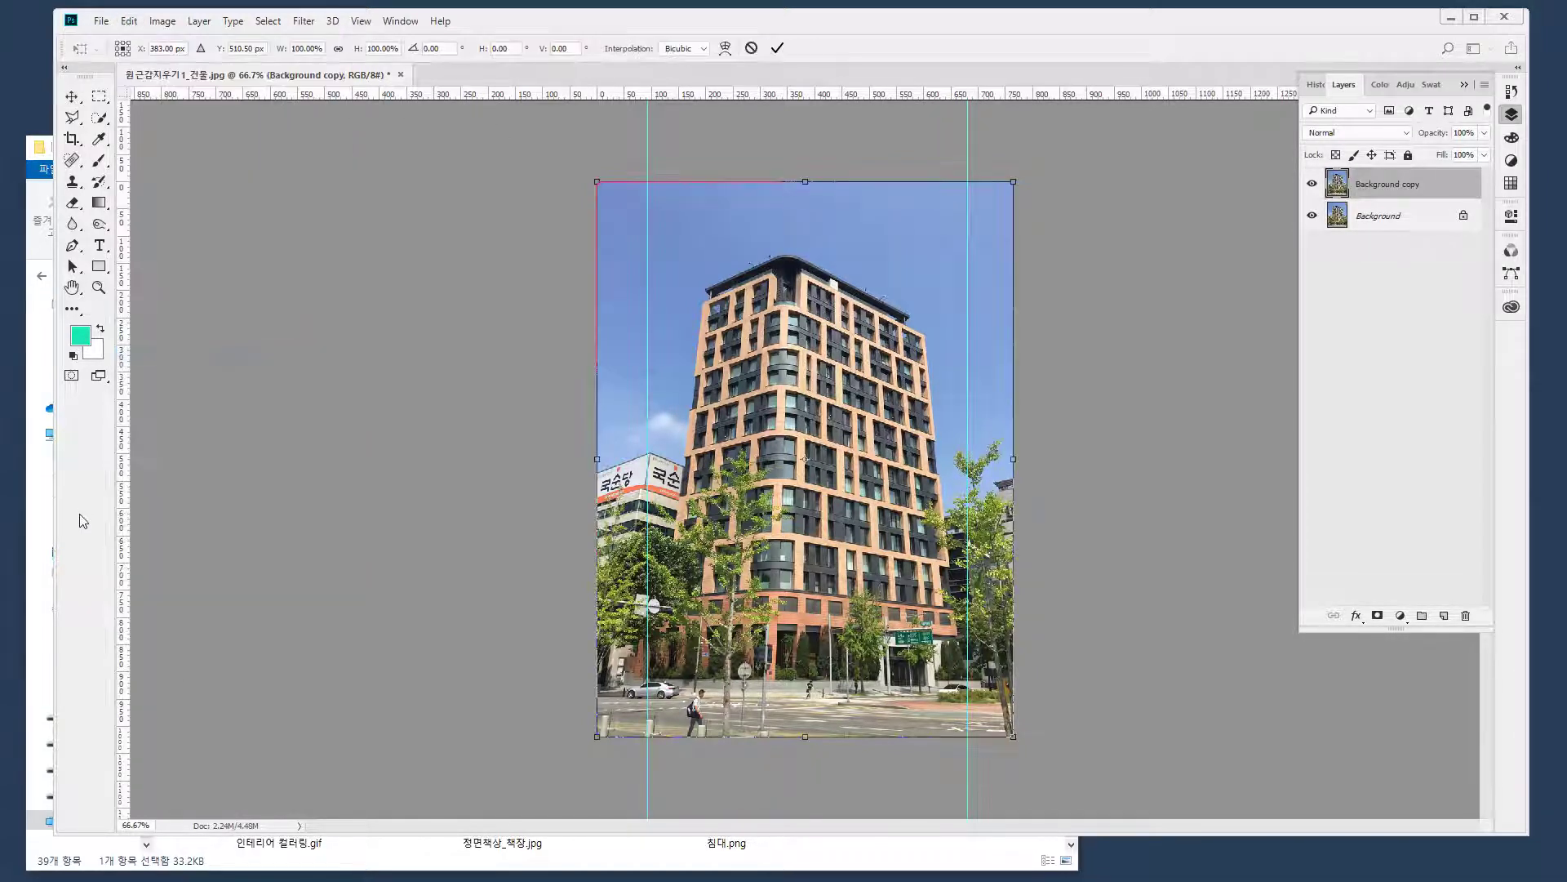
pyautogui.rightClick(714, 266)
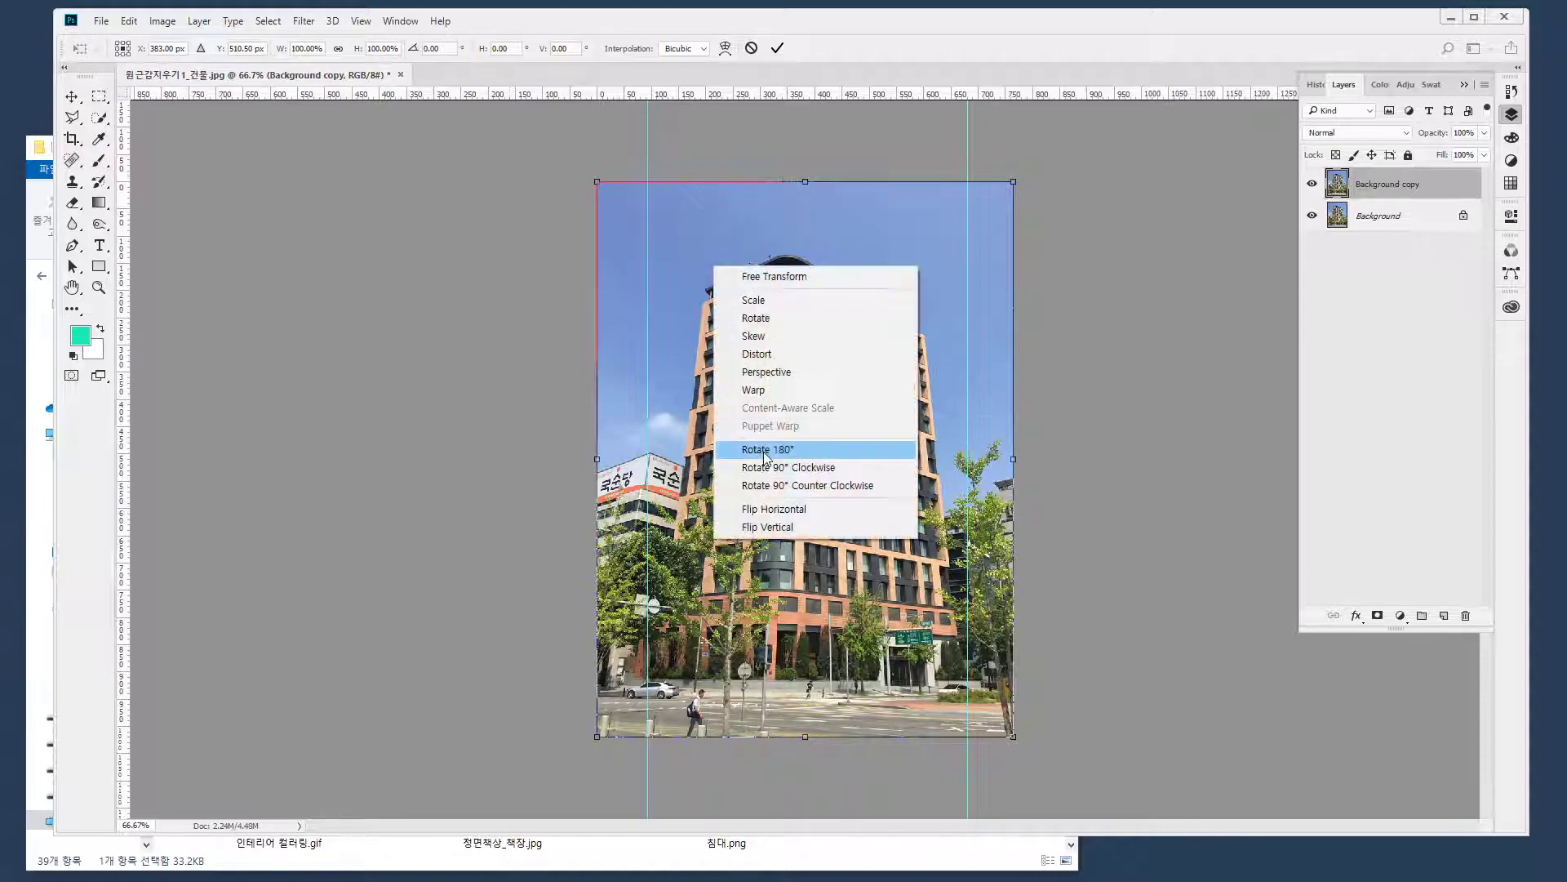
pyautogui.click(802, 378)
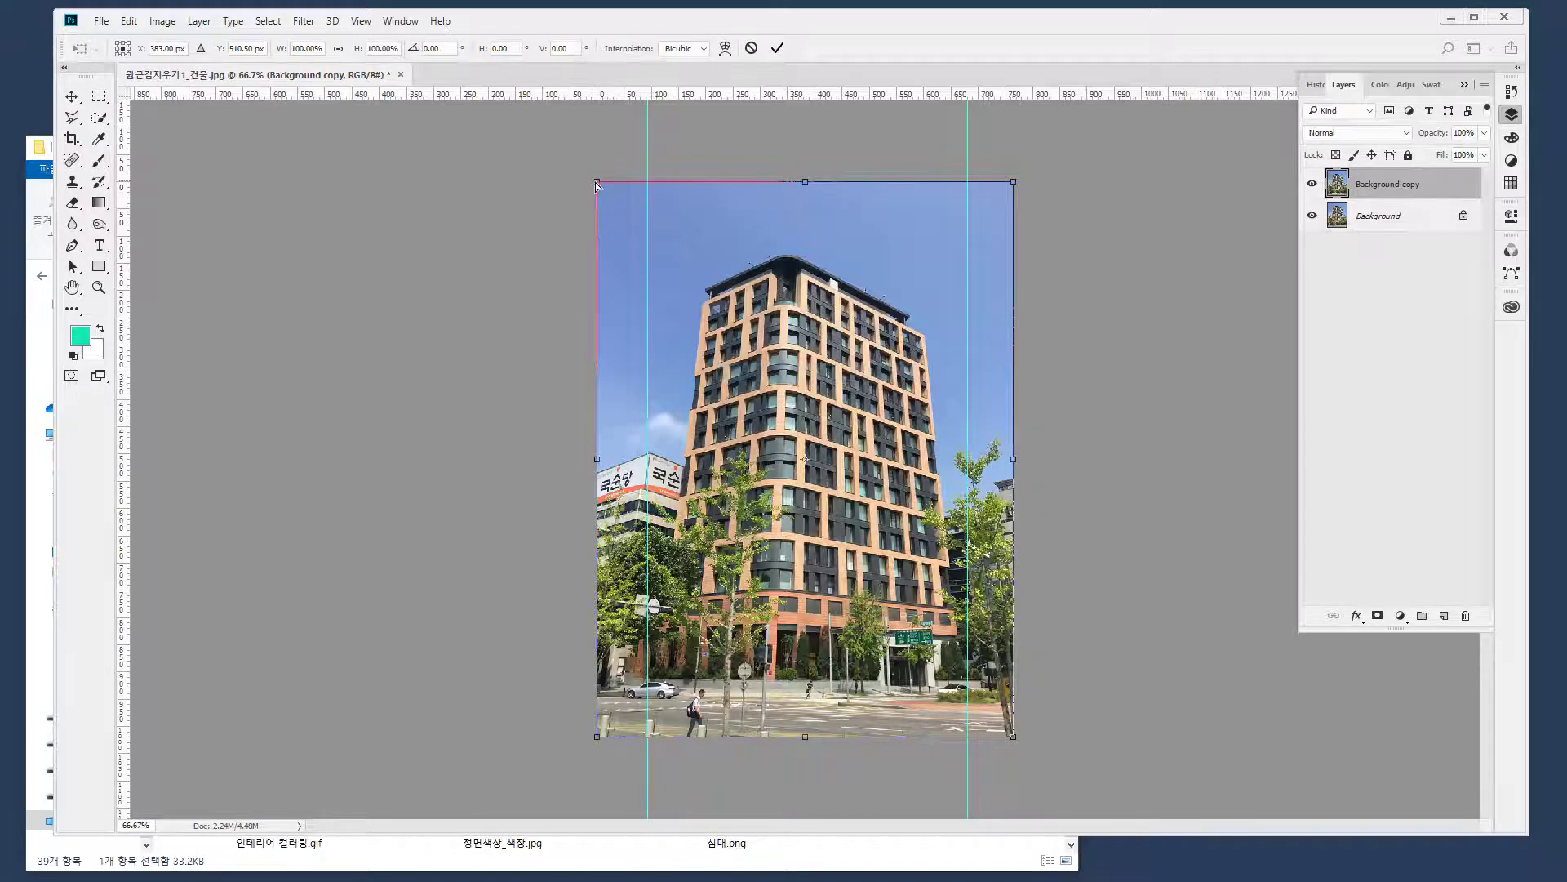
pyautogui.moveTo(598, 185); pyautogui.dragTo(463, 193)
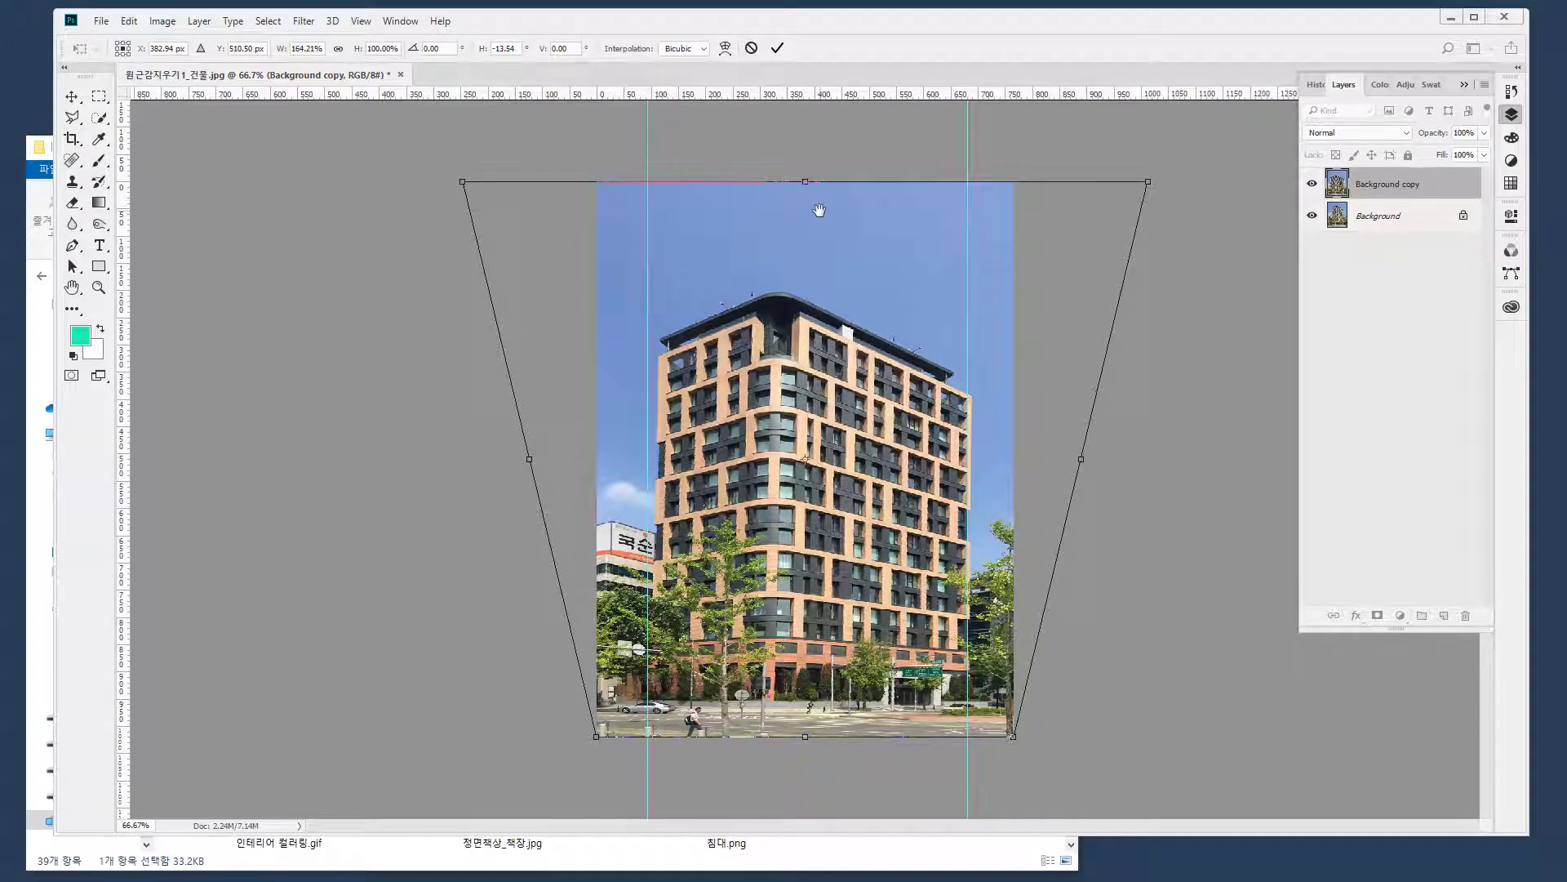
pyautogui.hotkey('ctrl', '2')
pyautogui.moveTo(797, 193)
pyautogui.mouseDown()
pyautogui.moveTo(789, 254)
pyautogui.moveTo(746, 242)
pyautogui.moveTo(814, 251)
pyautogui.mouseUp()
pyautogui.press('Escape')
pyautogui.press('Return')
# Place a horizontal guide at the roof's peak and widen the copy's top with a Perspective transform to about 157% until the building's sides stand upright
pyautogui.moveTo(815, 100); pyautogui.dragTo(816, 253)
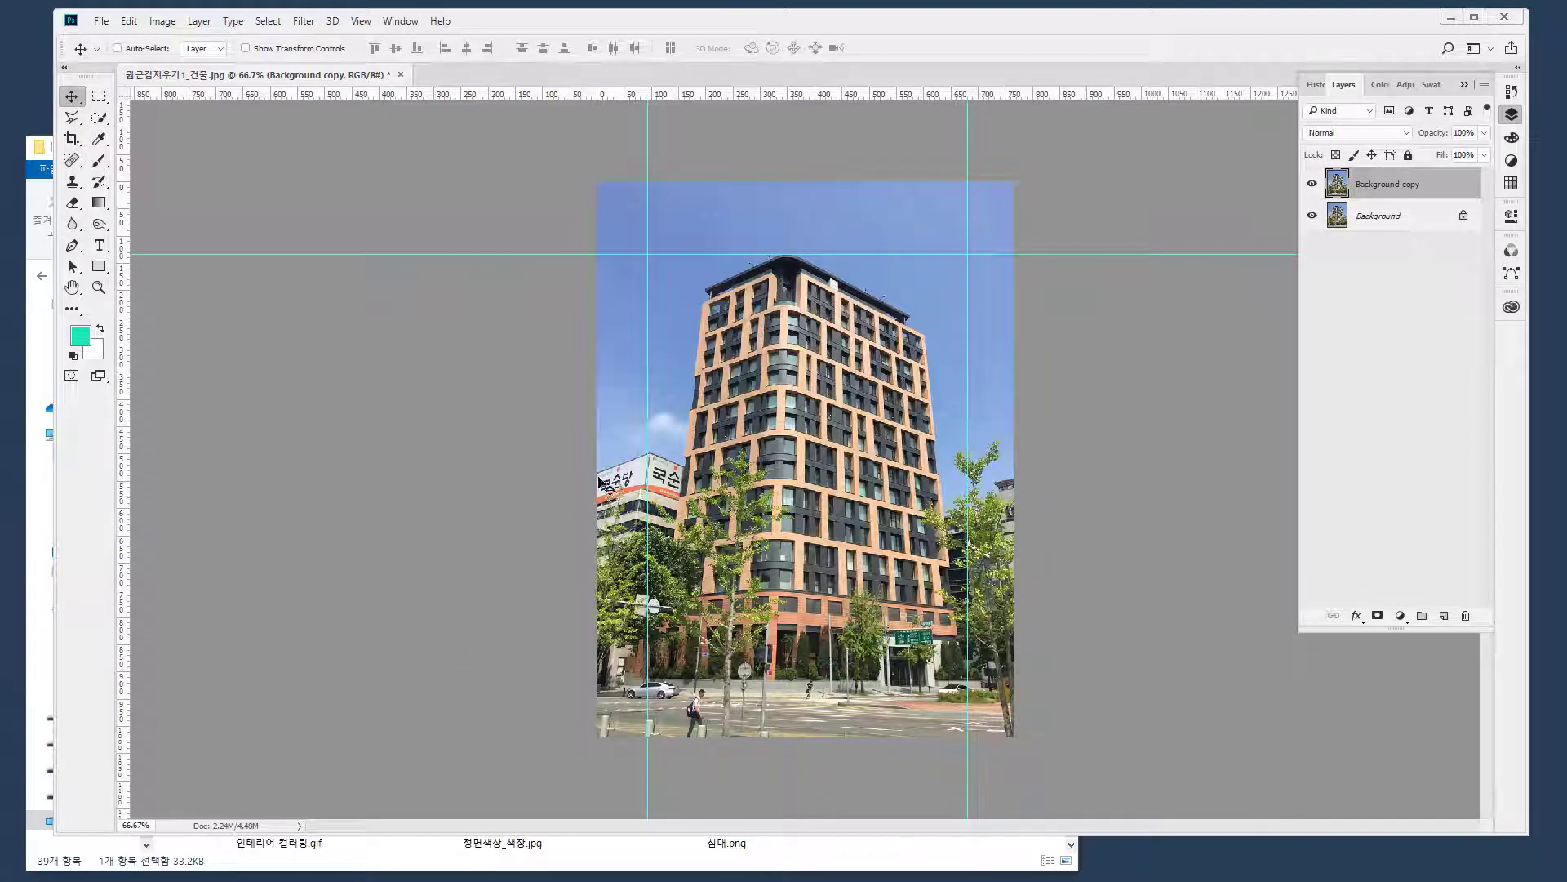
pyautogui.hotkey('ctrl', 't')
pyautogui.rightClick(728, 325)
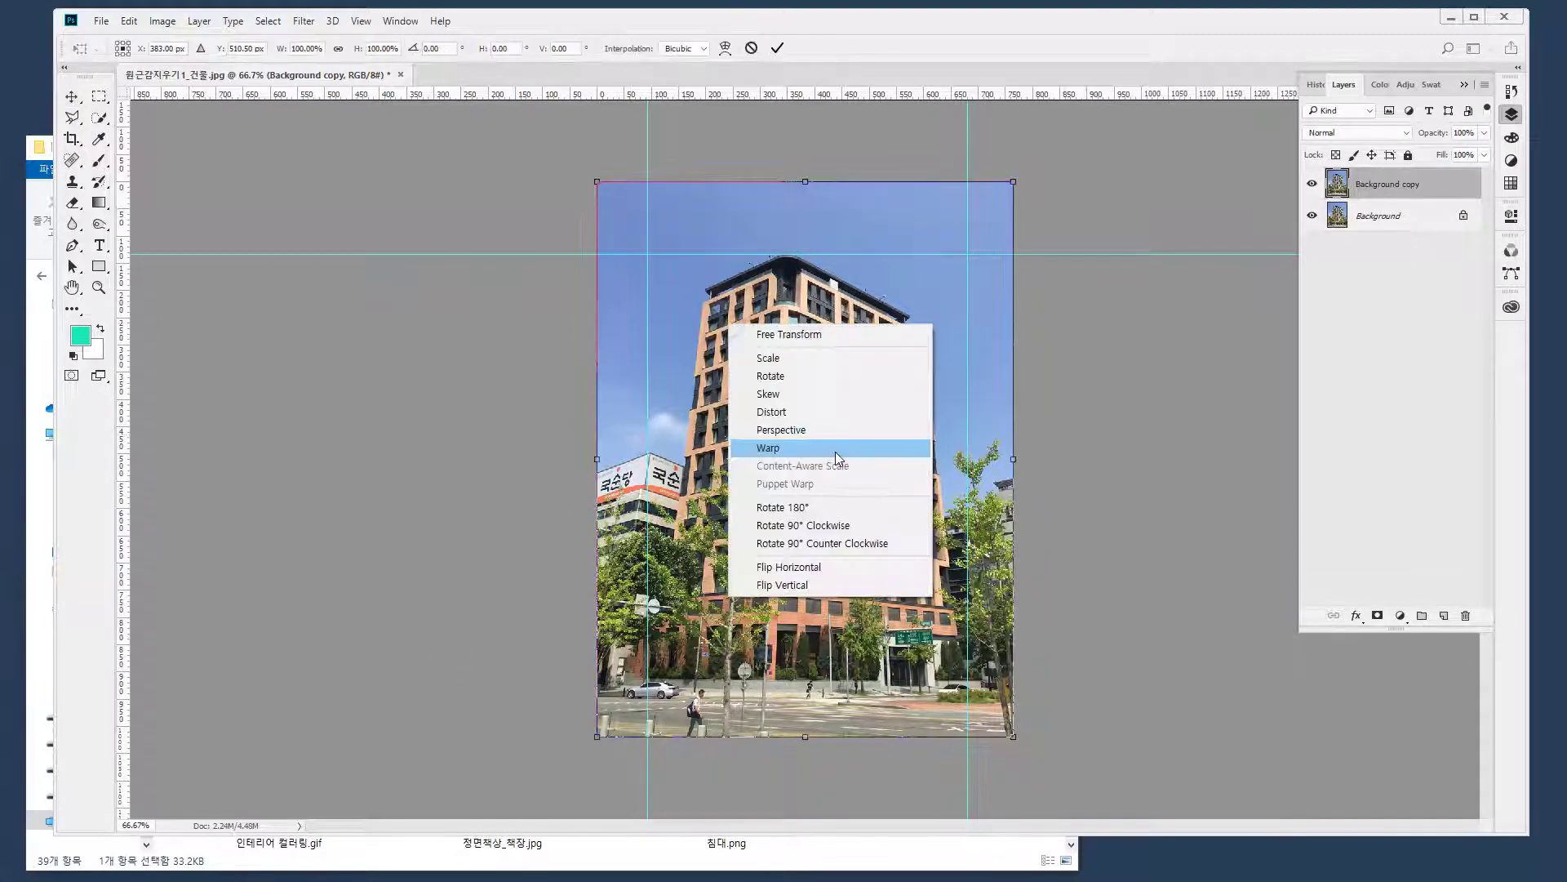
pyautogui.click(826, 429)
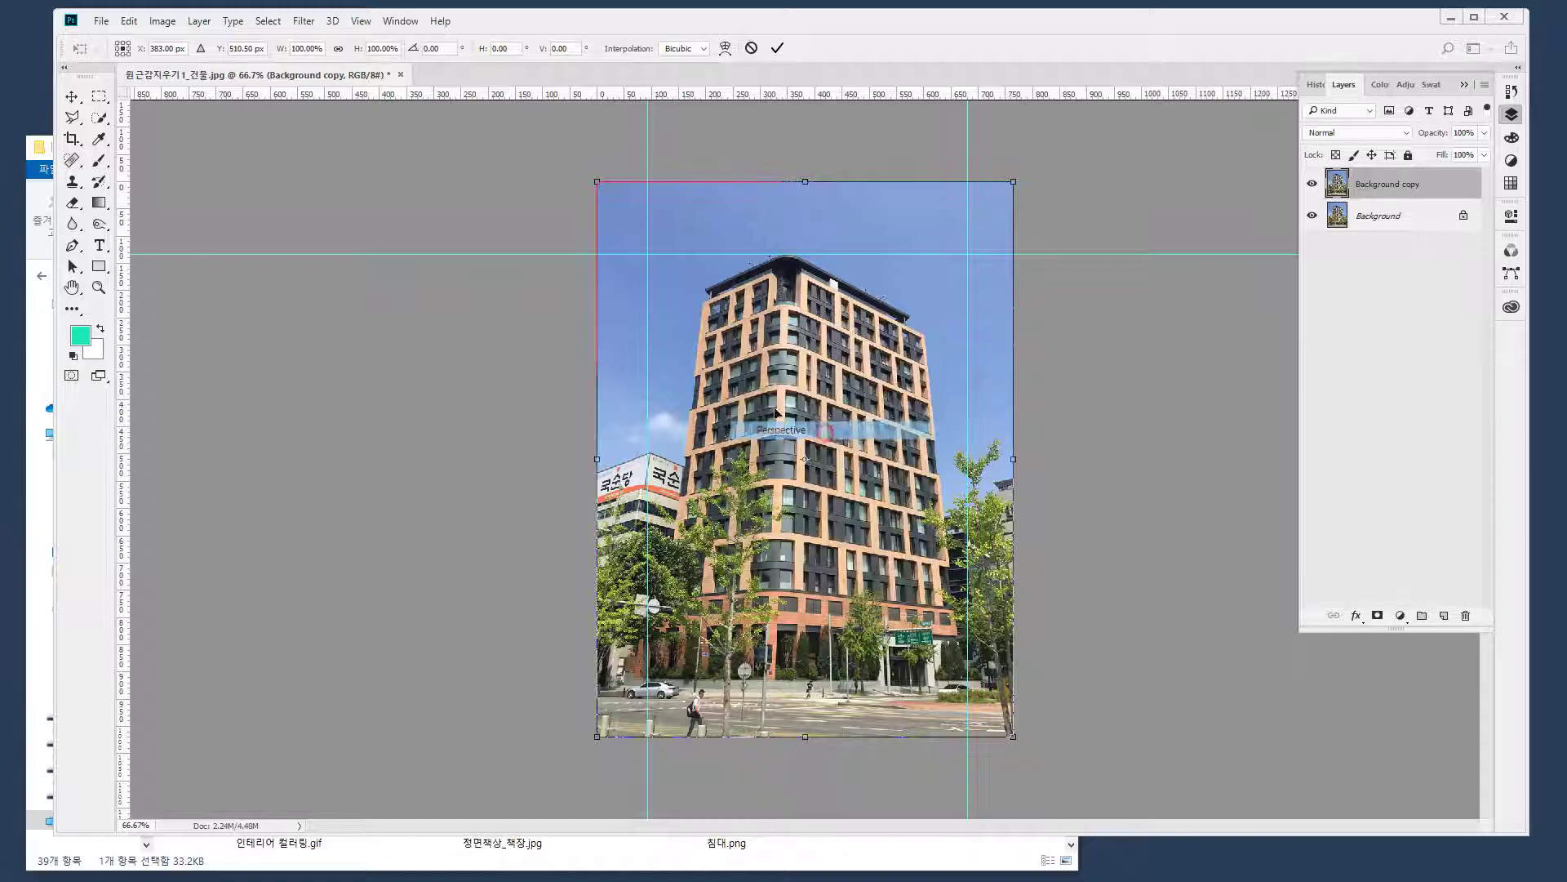
pyautogui.moveTo(597, 183); pyautogui.dragTo(478, 182)
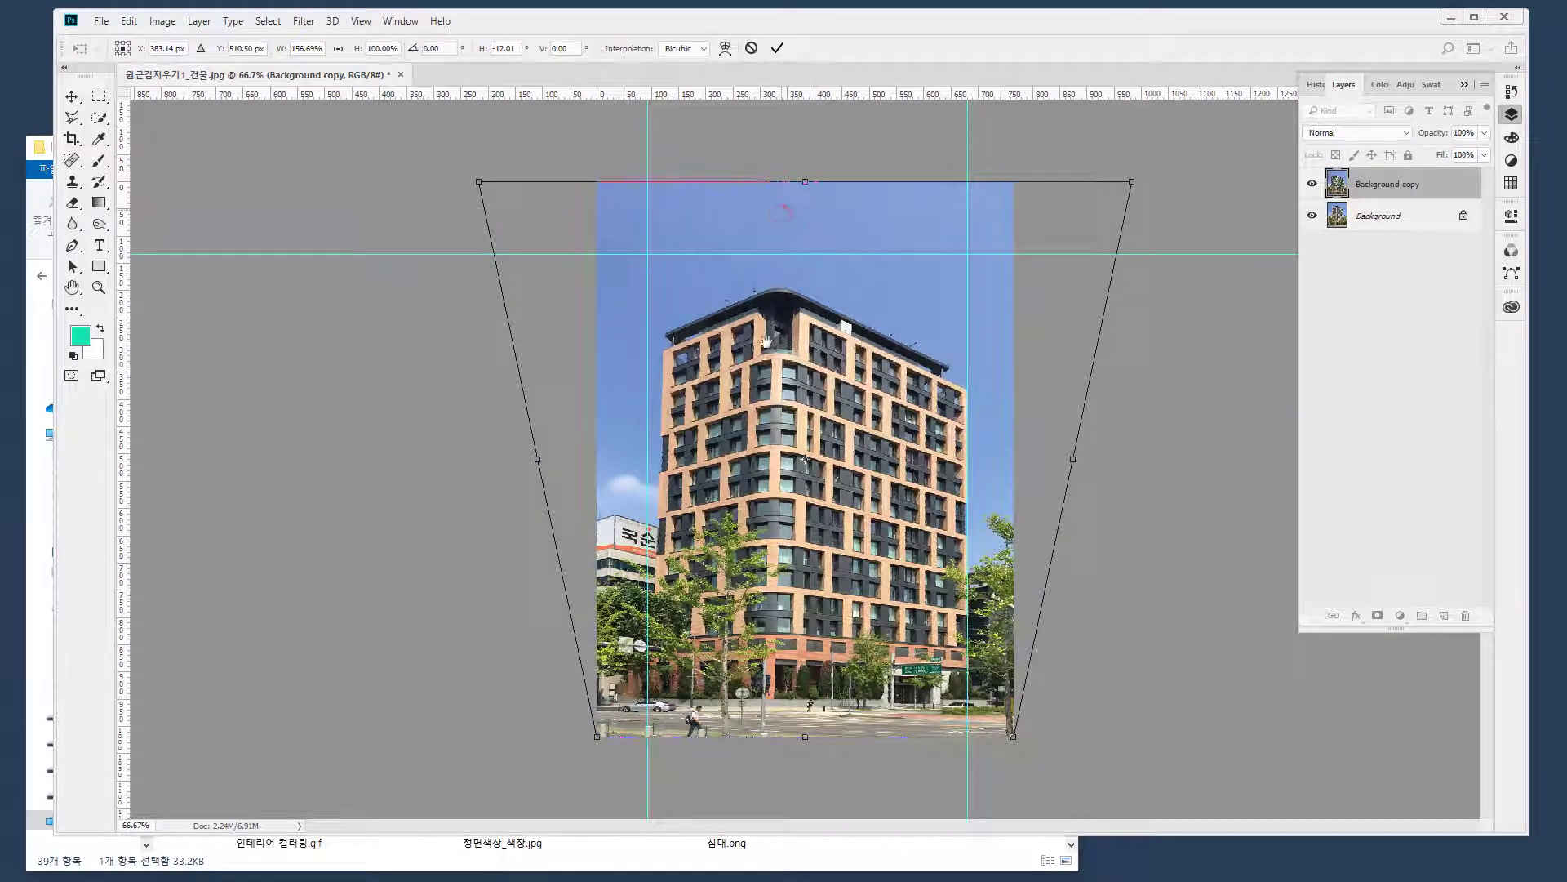
pyautogui.moveTo(802, 183); pyautogui.dragTo(803, 171)
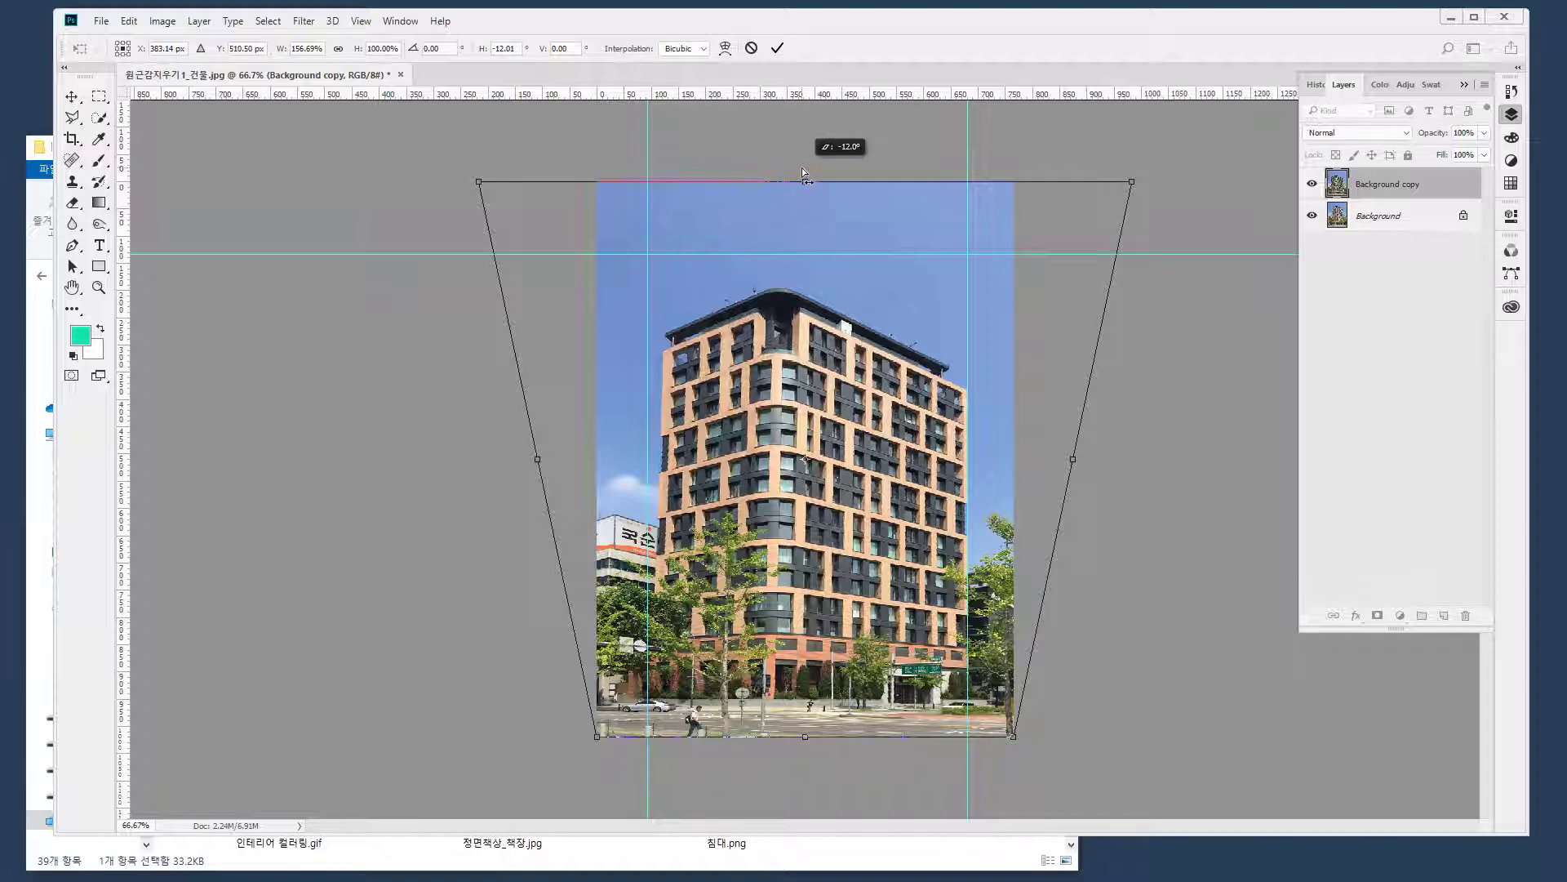
# Scale the copy upward to about 108% height so the roof's peak reaches the horizontal guide, and apply the transform
pyautogui.rightClick(806, 210)
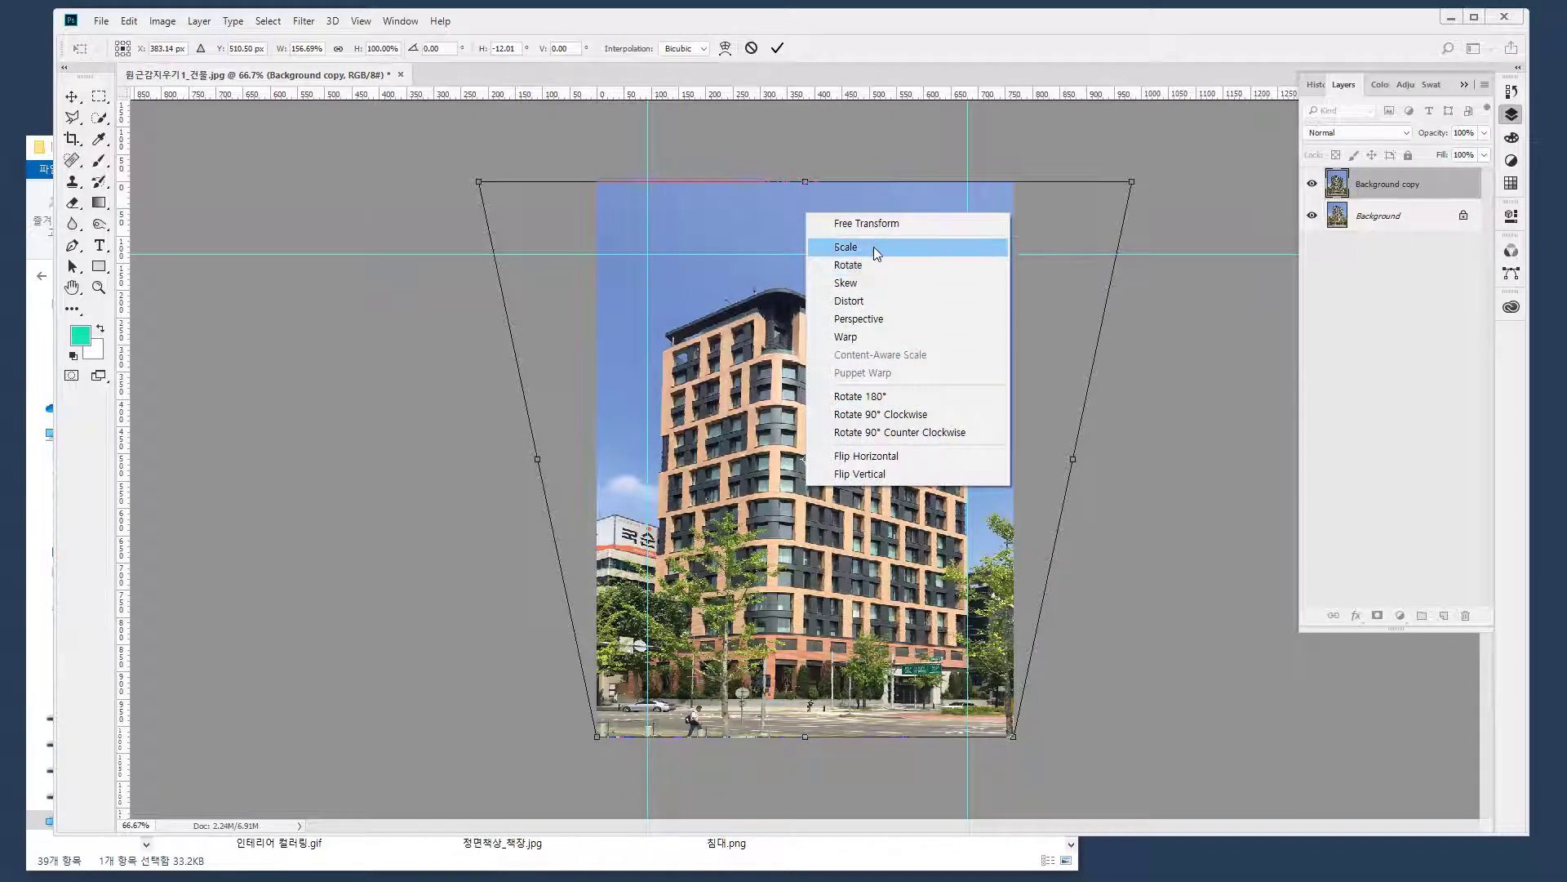
pyautogui.click(849, 246)
pyautogui.moveTo(804, 179); pyautogui.dragTo(812, 139)
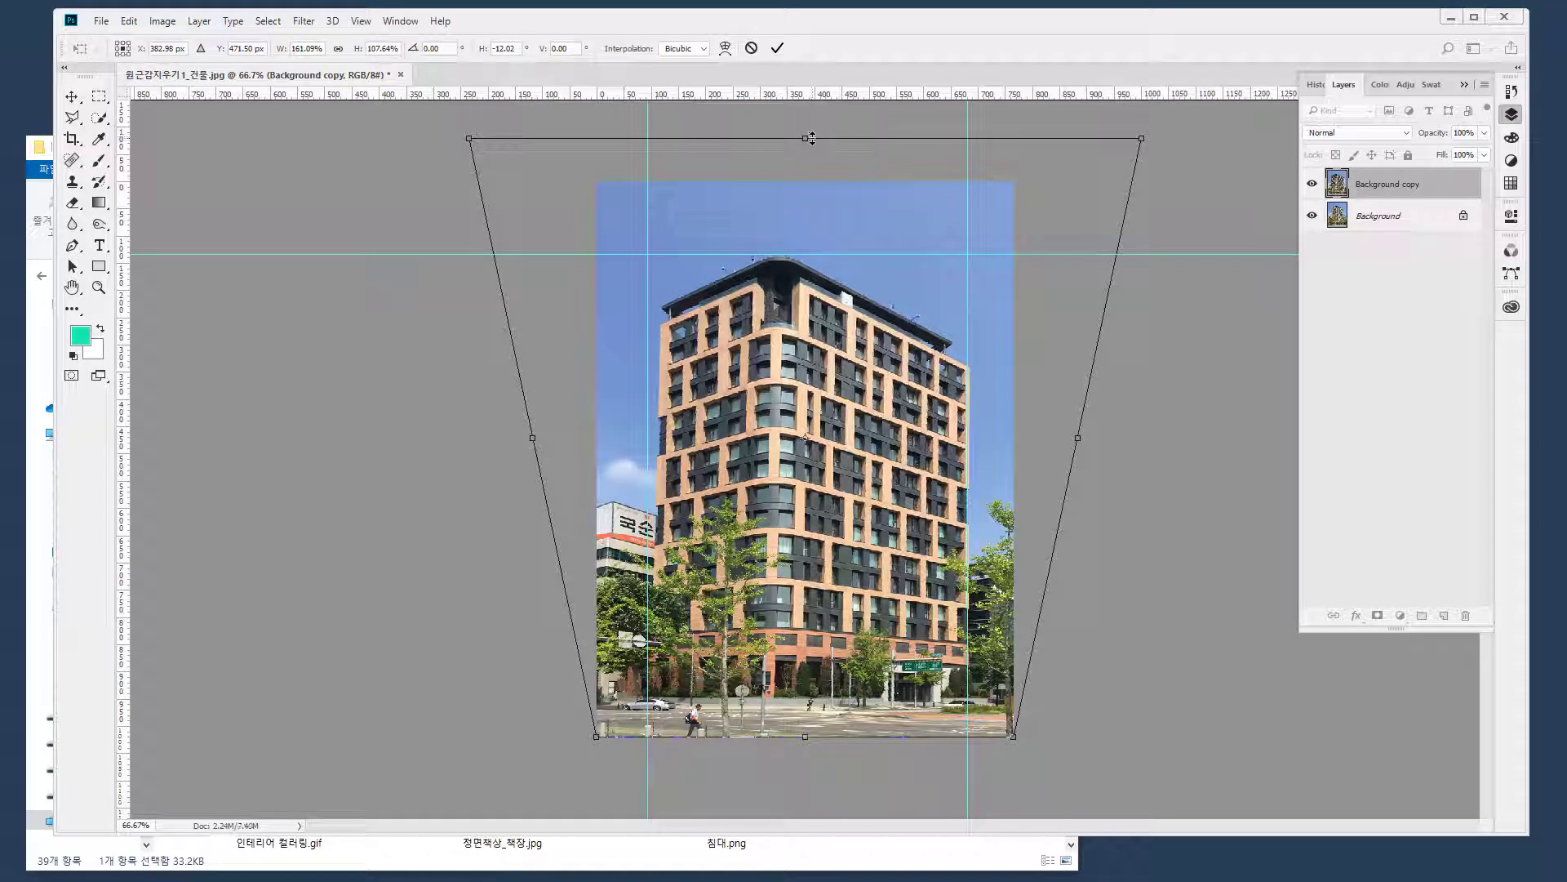
pyautogui.press('Return')
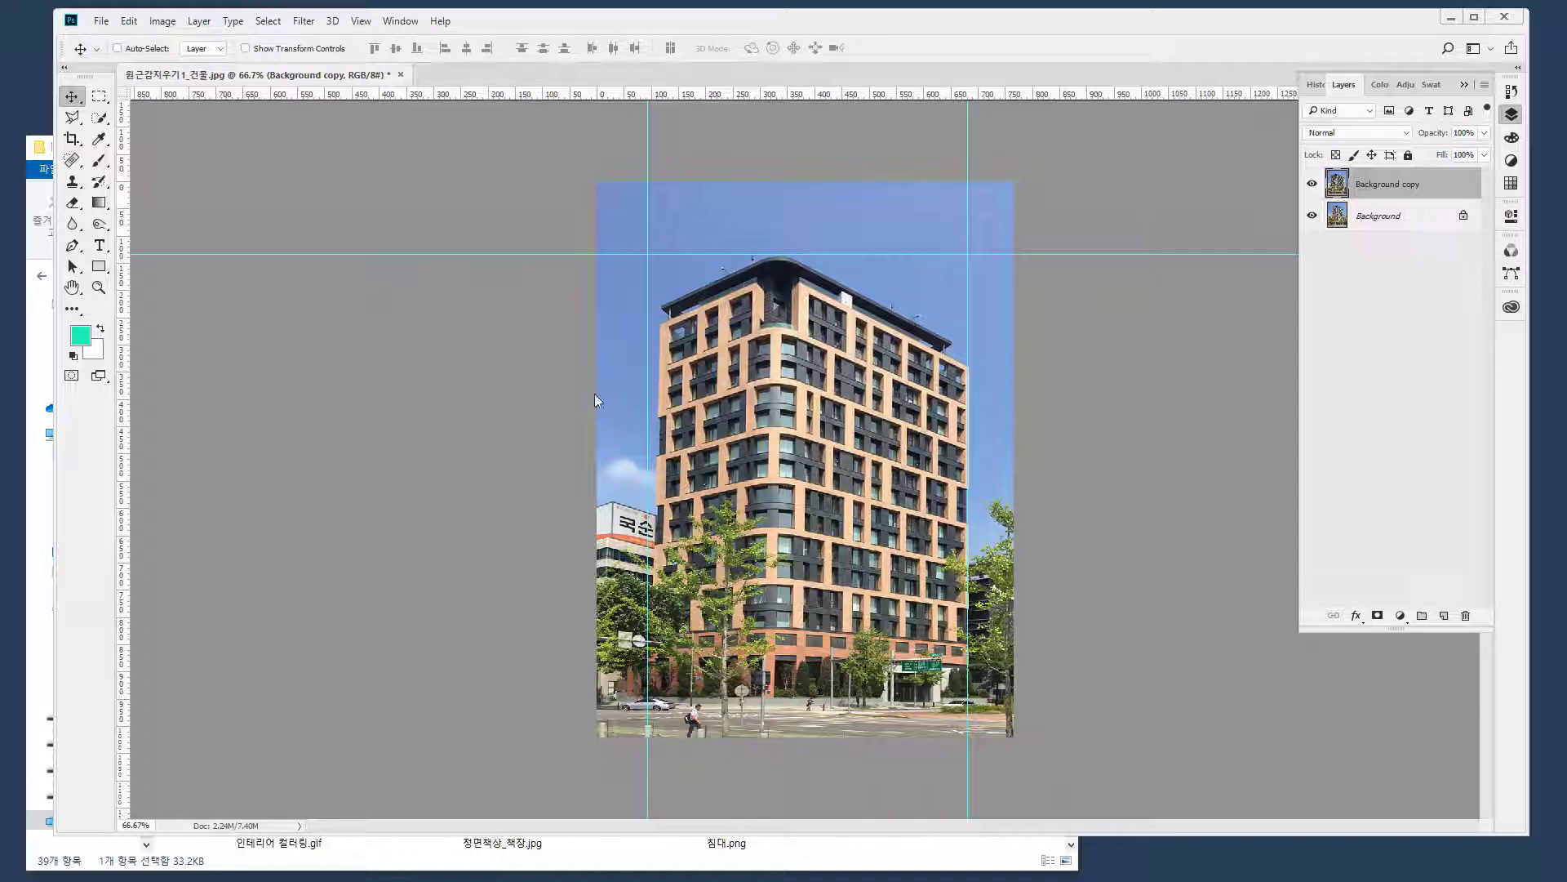
pyautogui.moveTo(651, 699)
pyautogui.mouseDown()
pyautogui.moveTo(595, 482)
pyautogui.moveTo(613, 341)
pyautogui.moveTo(686, 275)
pyautogui.moveTo(747, 414)
pyautogui.moveTo(751, 617)
pyautogui.moveTo(675, 749)
pyautogui.mouseUp()
pyautogui.press('Escape')
# Distort the Background copy by pulling its upper-left corner slightly outward, stretch its top edge up slightly, and apply the transform
pyautogui.hotkey('ctrl', 't')
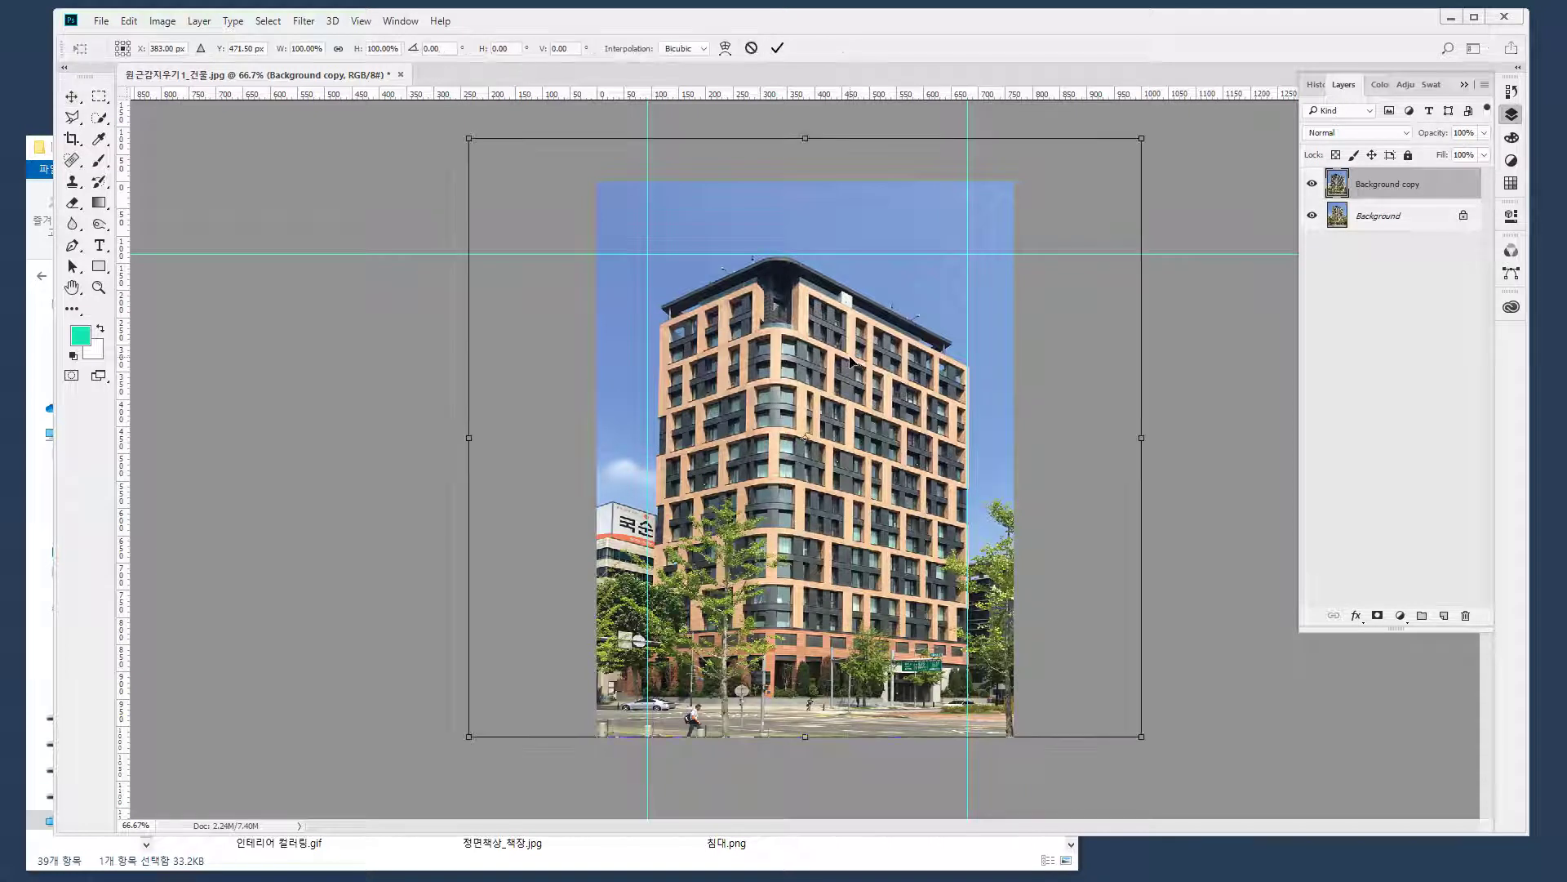
pyautogui.rightClick(797, 290)
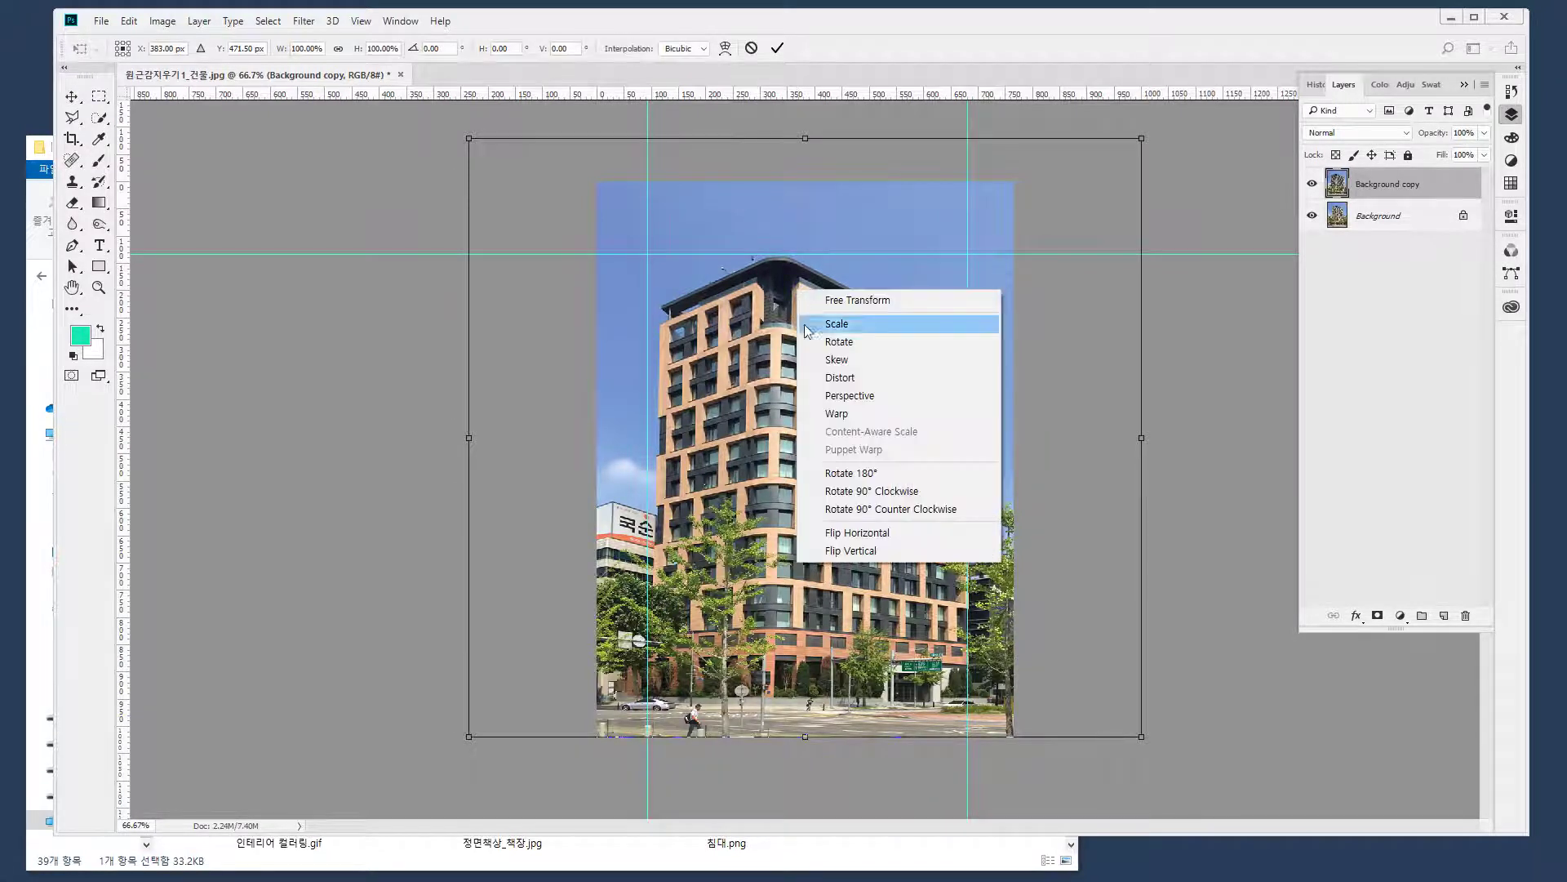
pyautogui.click(886, 378)
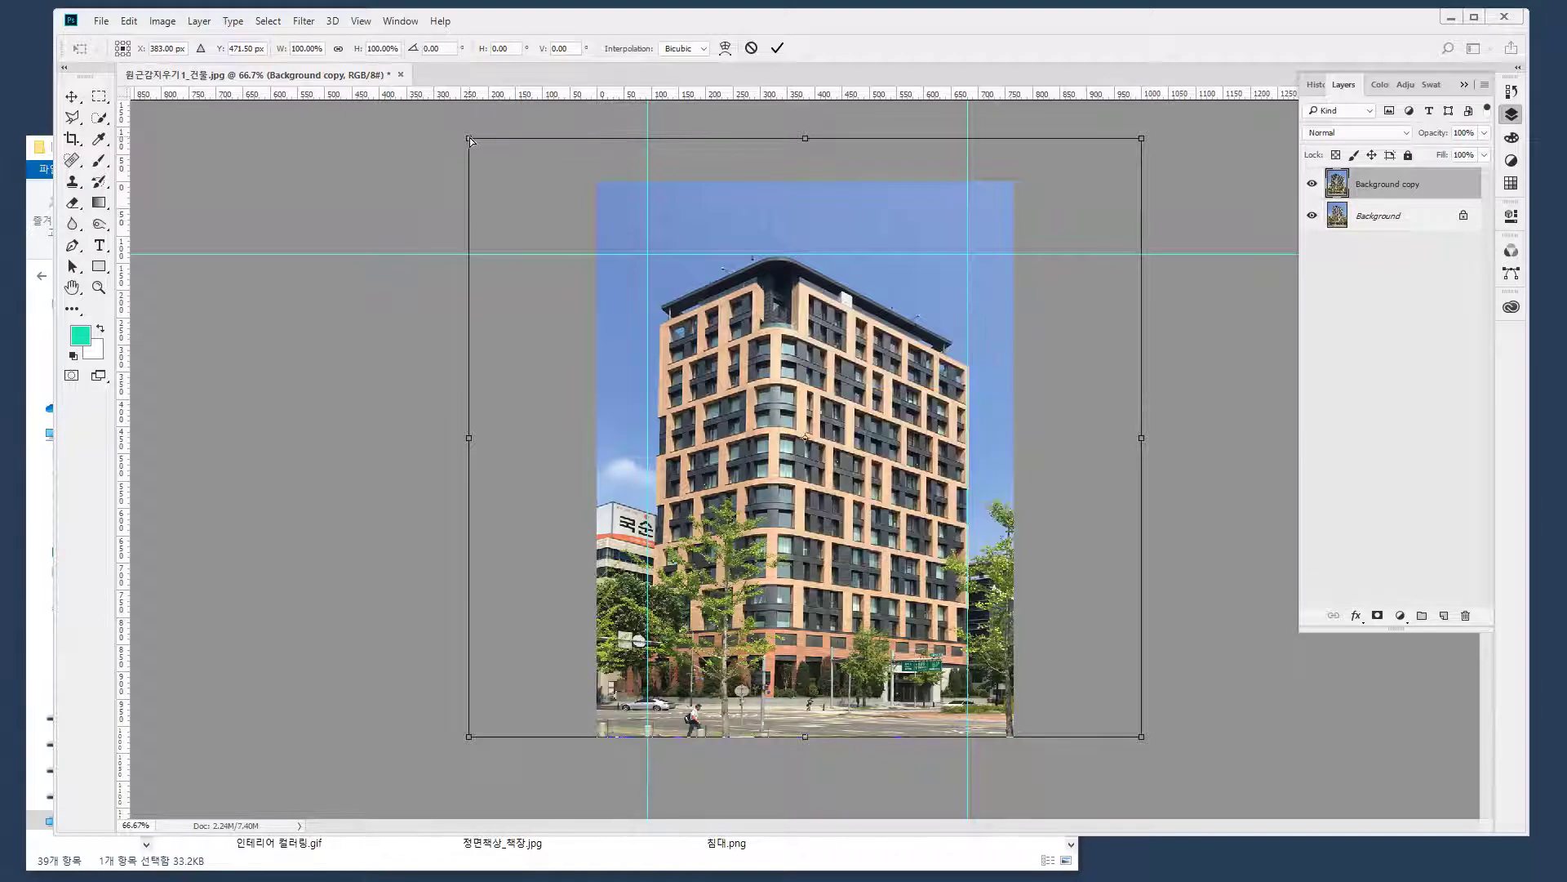
pyautogui.moveTo(469, 138); pyautogui.dragTo(446, 141)
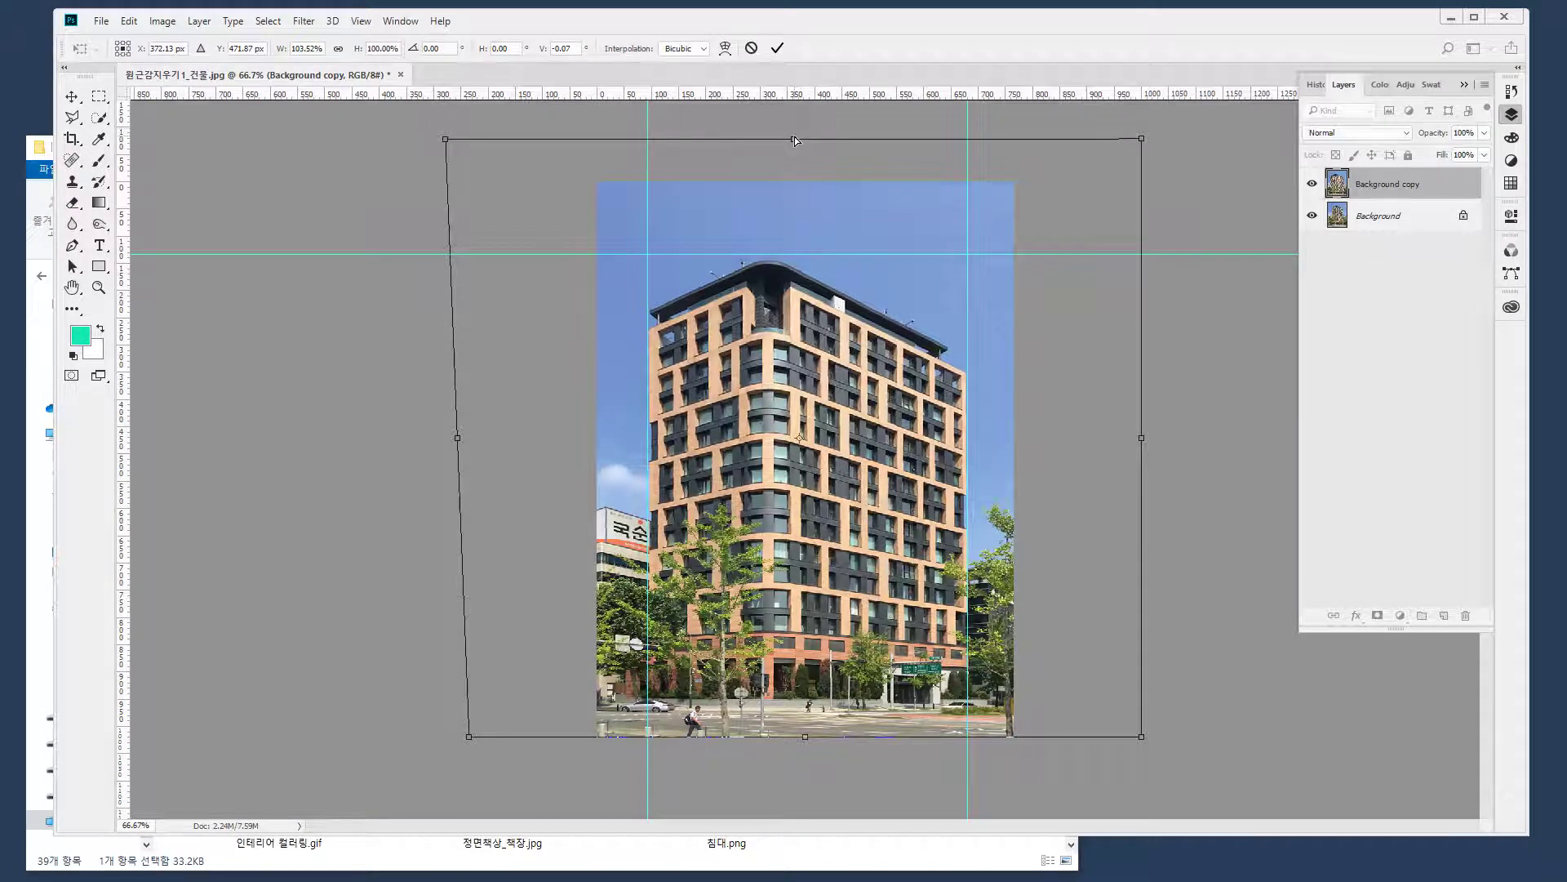
pyautogui.moveTo(796, 136); pyautogui.dragTo(795, 130)
pyautogui.press('Return')
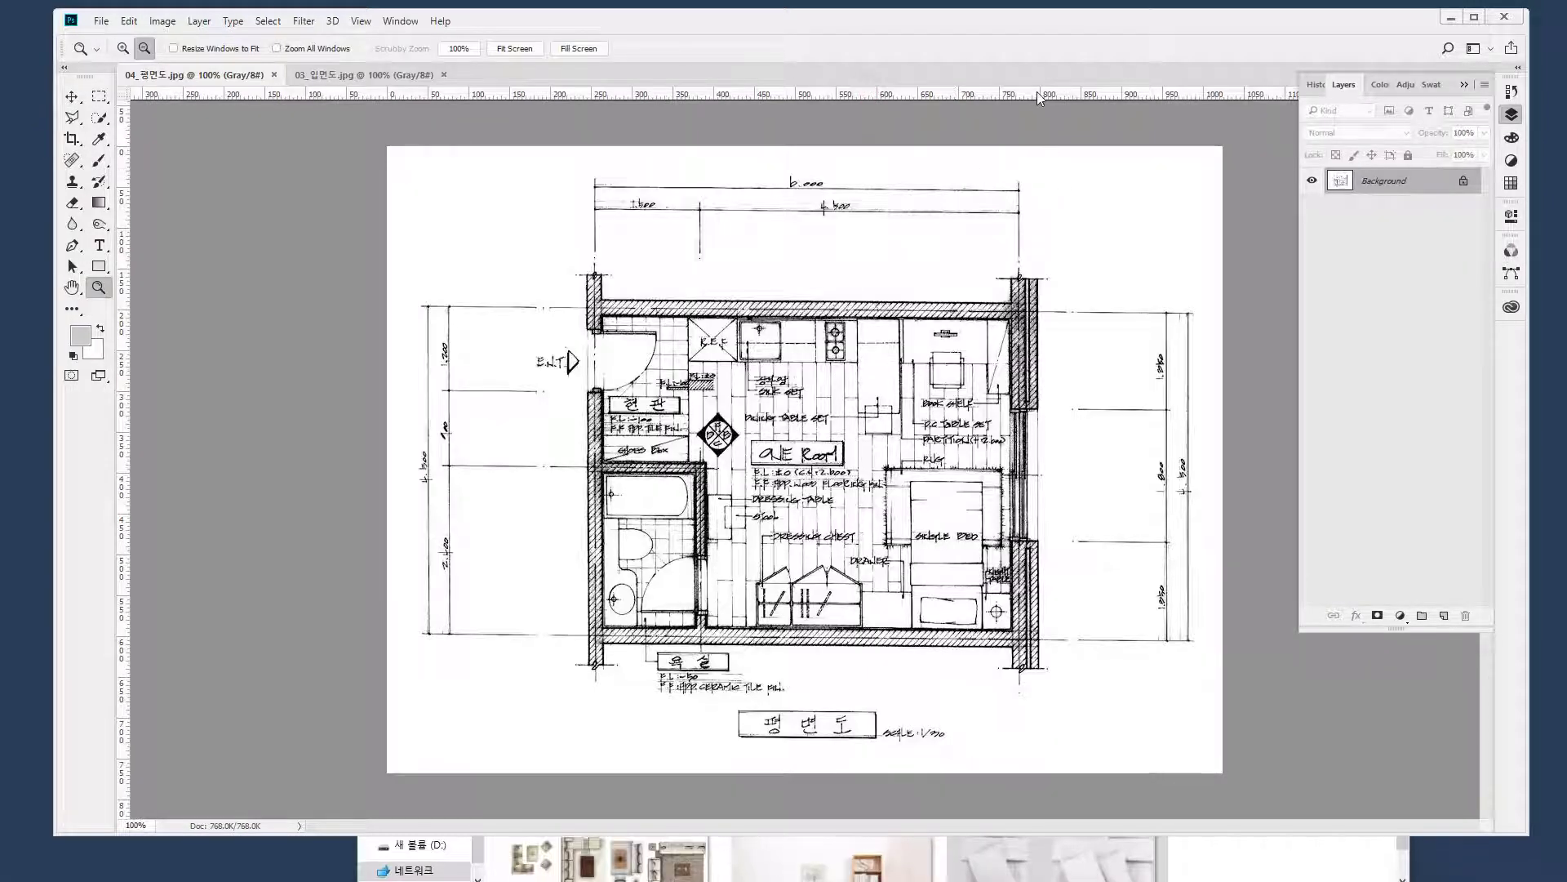
# On the 04_평면도.jpg floor plan, place a horizontal guide at the right end of the 6.000 dimension line and compare the line's tilt against it
pyautogui.moveTo(1037, 96)
pyautogui.mouseDown()
pyautogui.moveTo(1054, 193)
pyautogui.moveTo(979, 189)
pyautogui.moveTo(1119, 271)
pyautogui.mouseUp()
pyautogui.press('space')
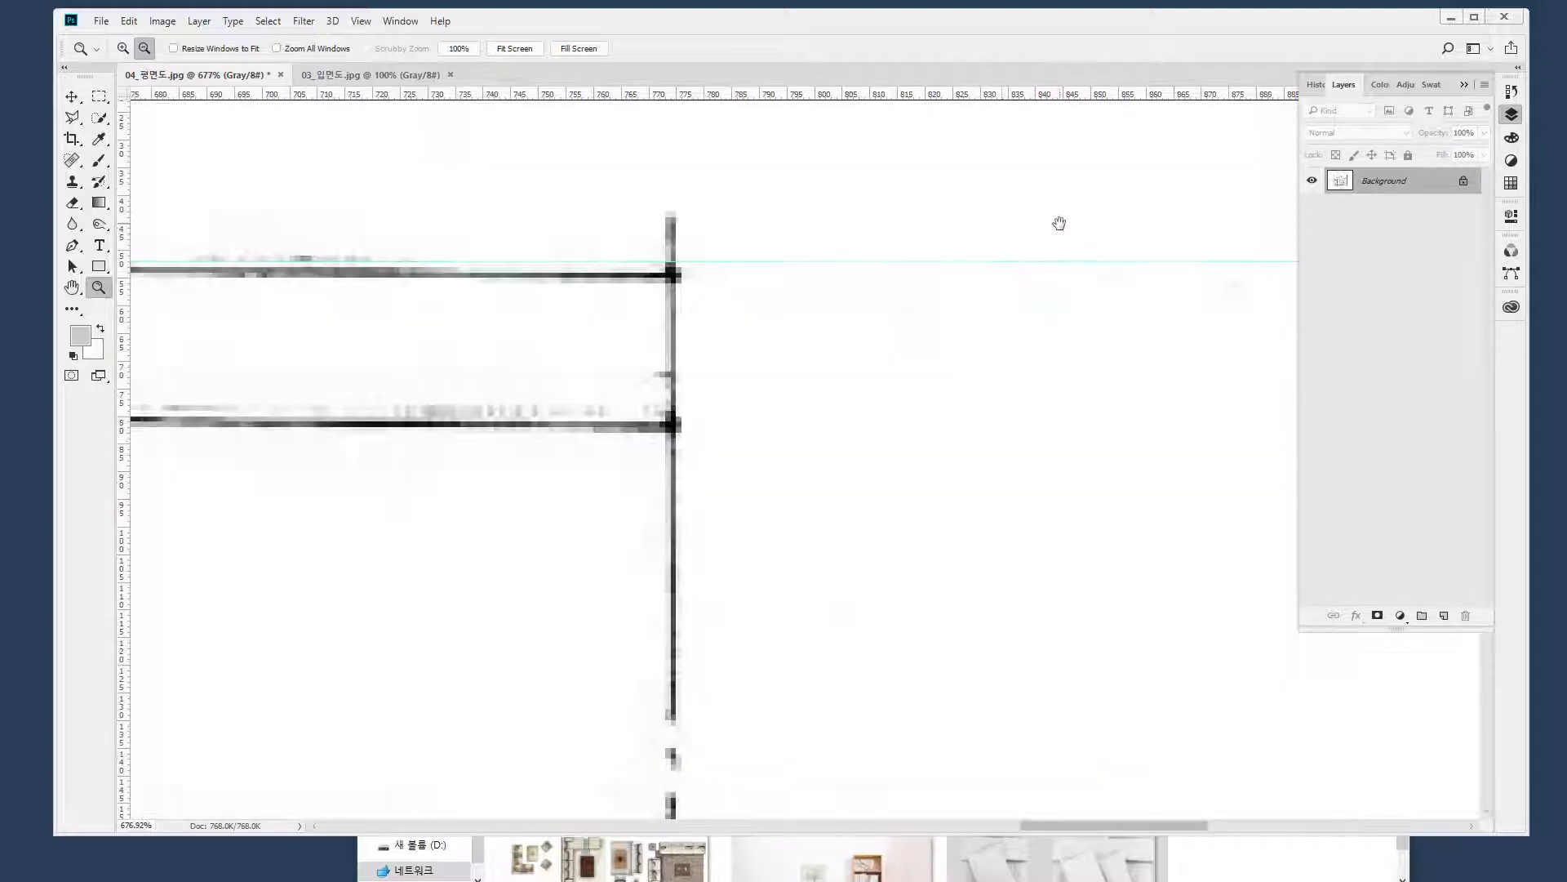
pyautogui.moveTo(1060, 223); pyautogui.dragTo(916, 238)
pyautogui.moveTo(446, 271); pyautogui.dragTo(727, 335)
pyautogui.press('v')
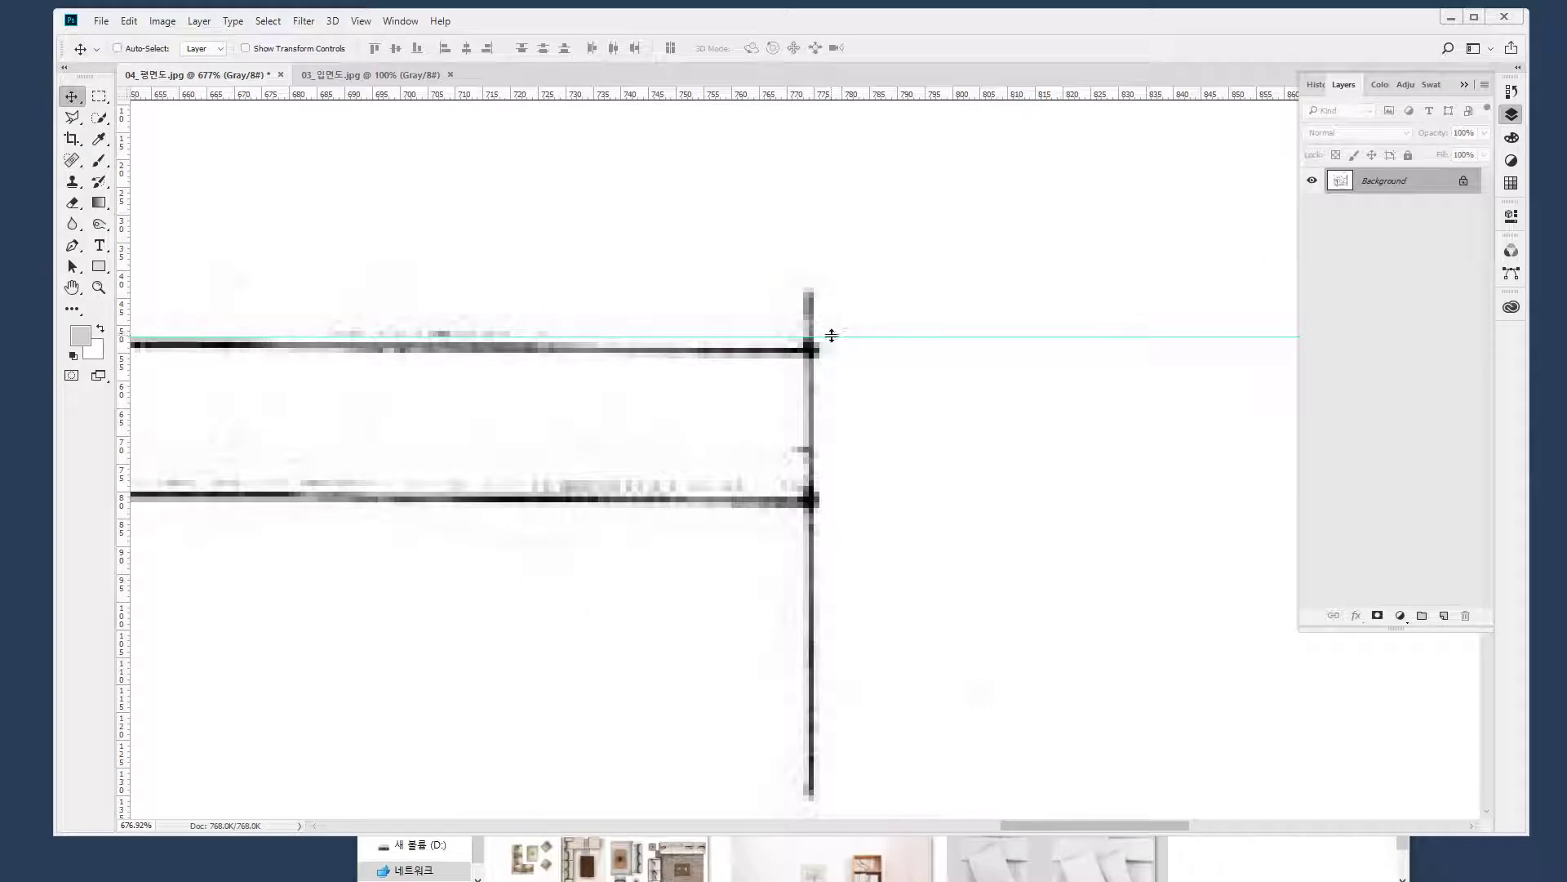
pyautogui.moveTo(832, 336); pyautogui.dragTo(829, 347)
pyautogui.press('space')
pyautogui.moveTo(277, 360); pyautogui.dragTo(1264, 355)
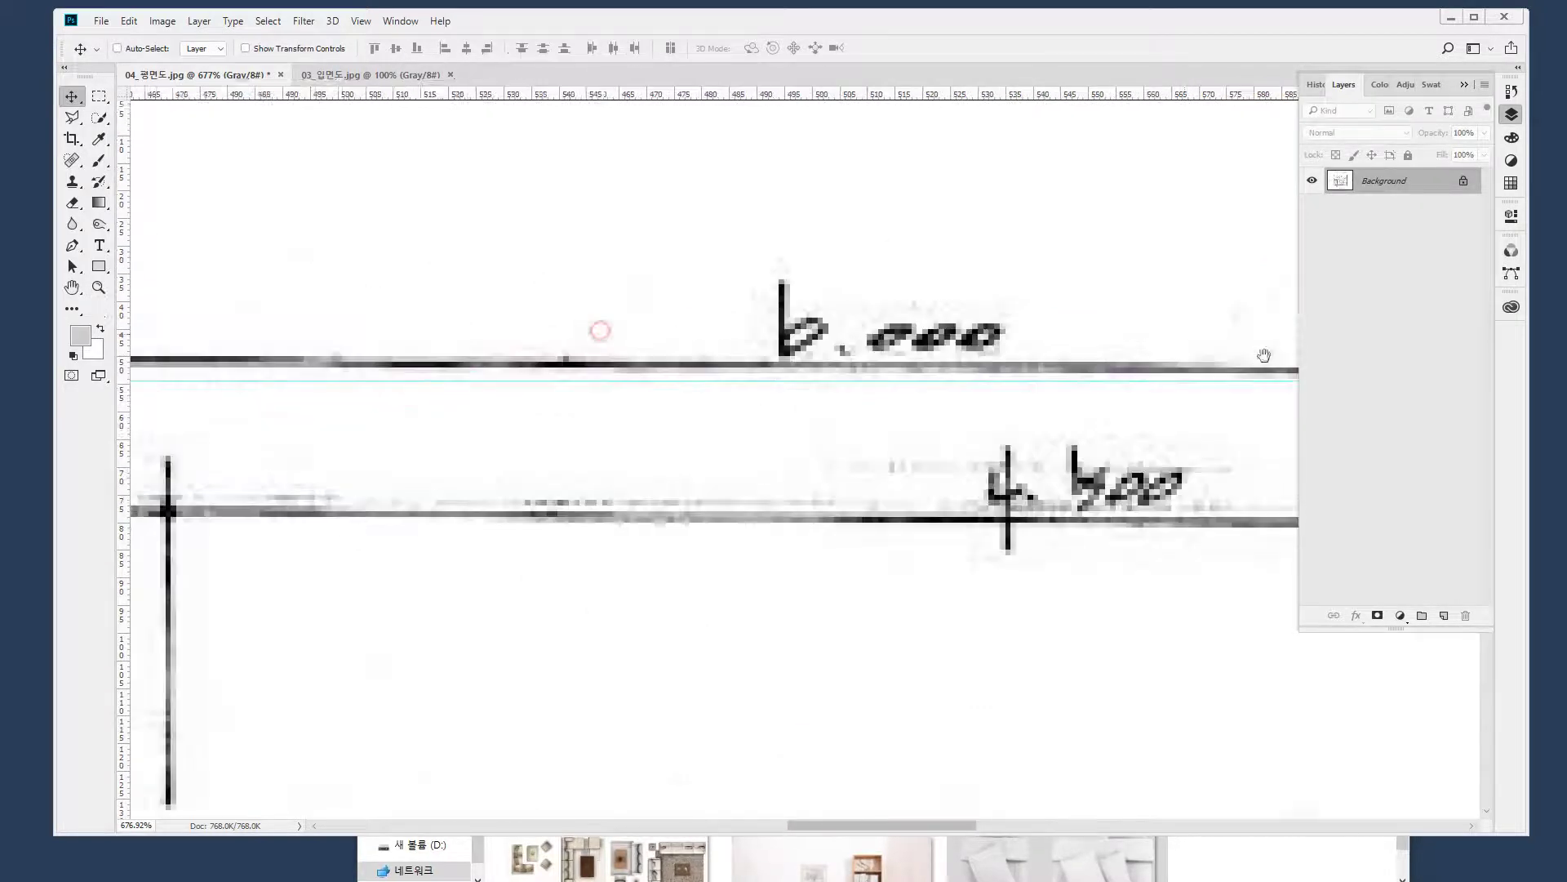
pyautogui.moveTo(523, 339); pyautogui.dragTo(1085, 339)
pyautogui.moveTo(424, 325); pyautogui.dragTo(1137, 329)
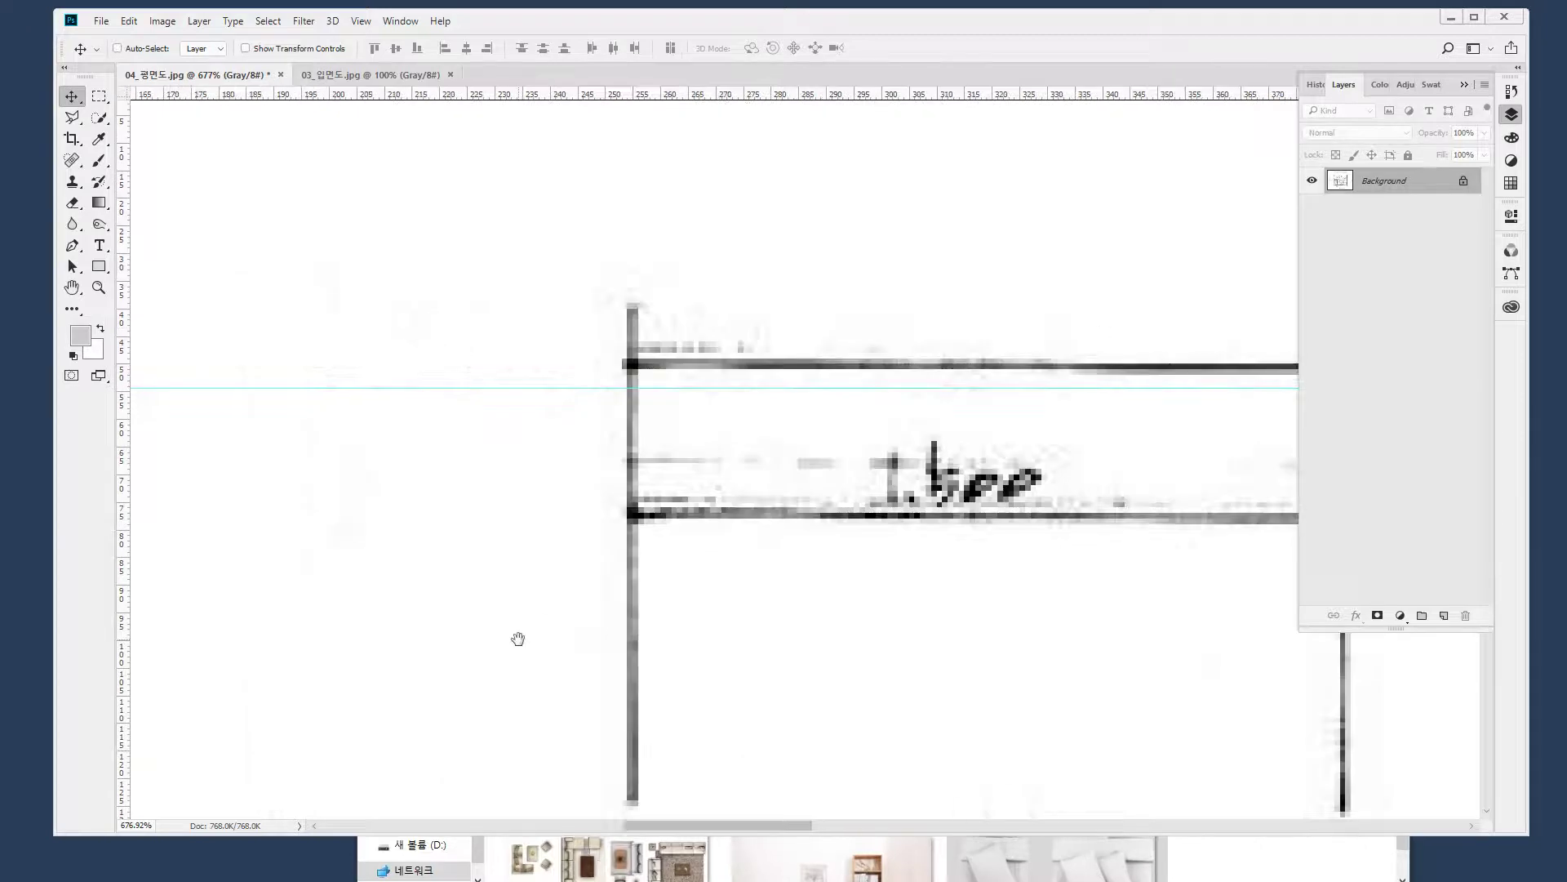
pyautogui.press('z')
pyautogui.hotkey('ctrl', '1')
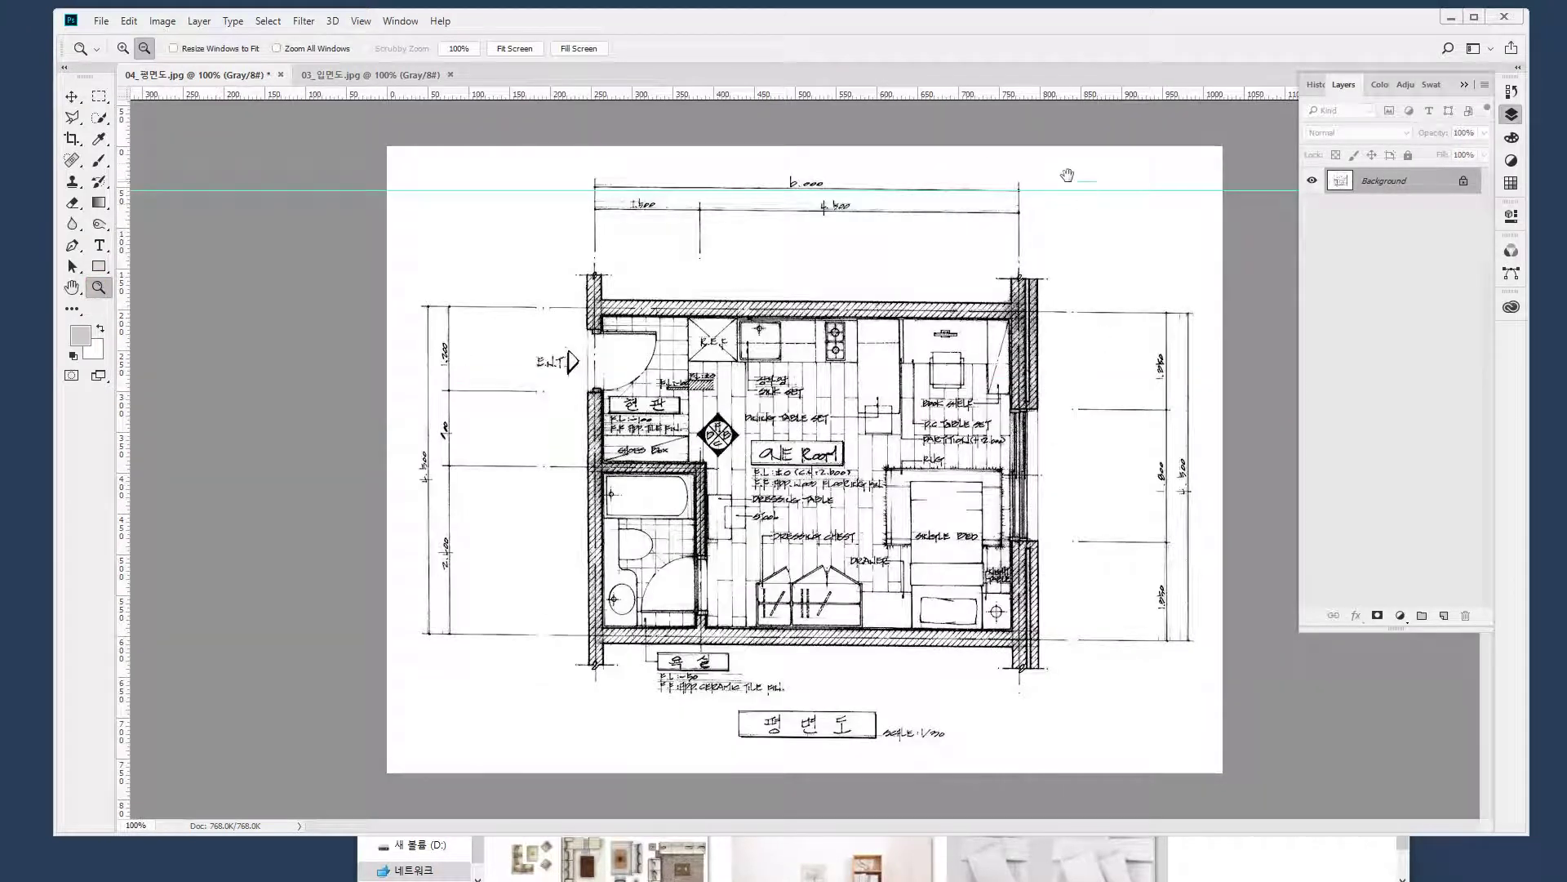
# Duplicate the Background layer and set the copy's Rotate pivot at the right end of the 6.000 dimension line on the guide
pyautogui.moveTo(1424, 204); pyautogui.dragTo(1445, 615)
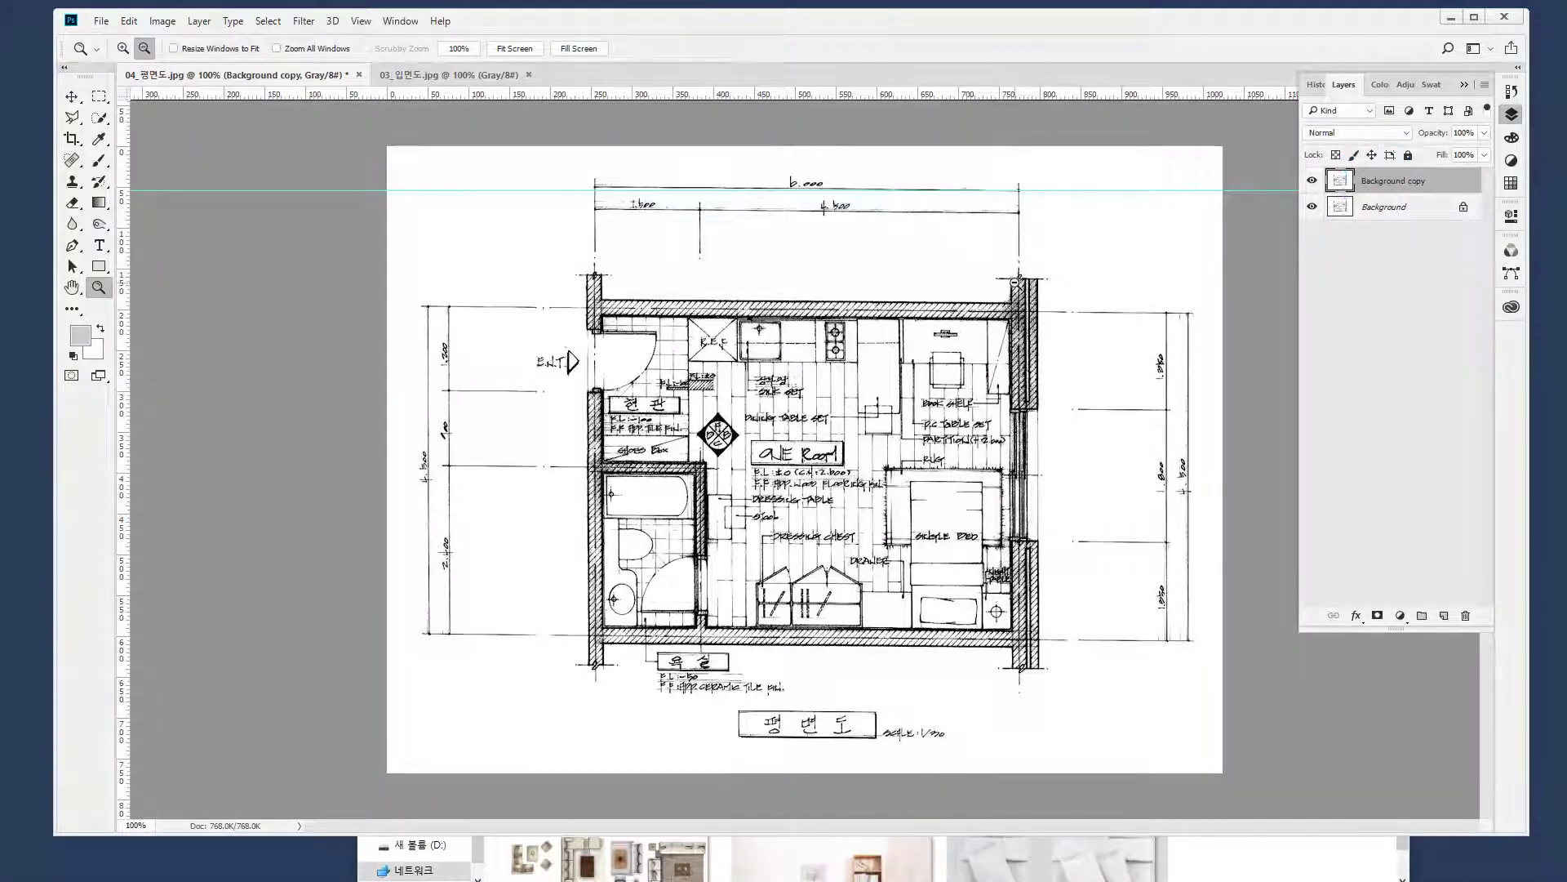
pyautogui.hotkey('ctrl', 't')
pyautogui.rightClick(947, 282)
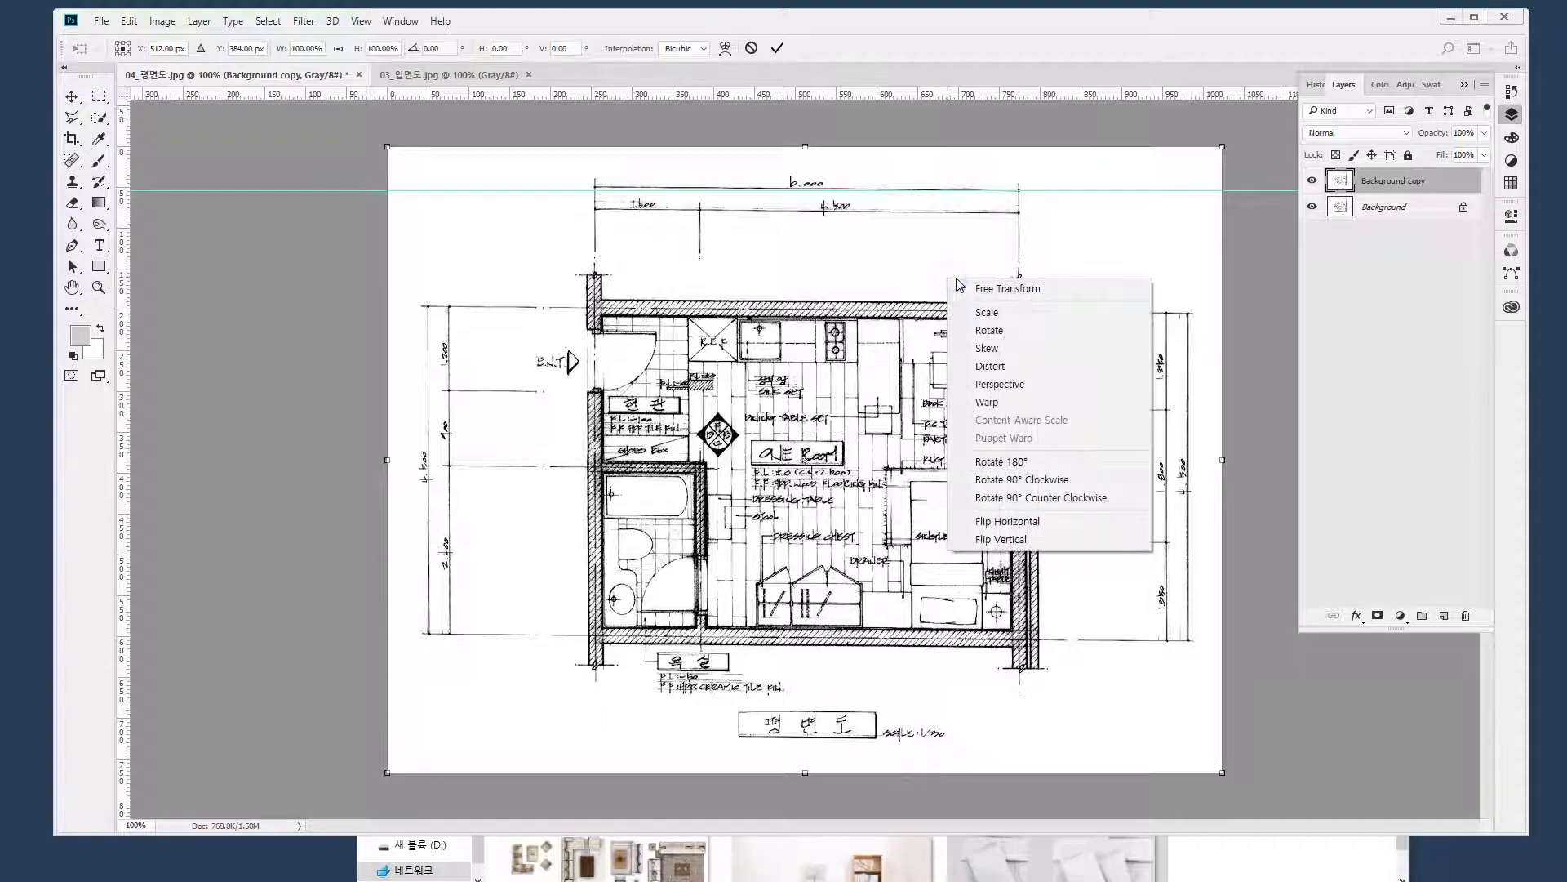
pyautogui.click(1021, 333)
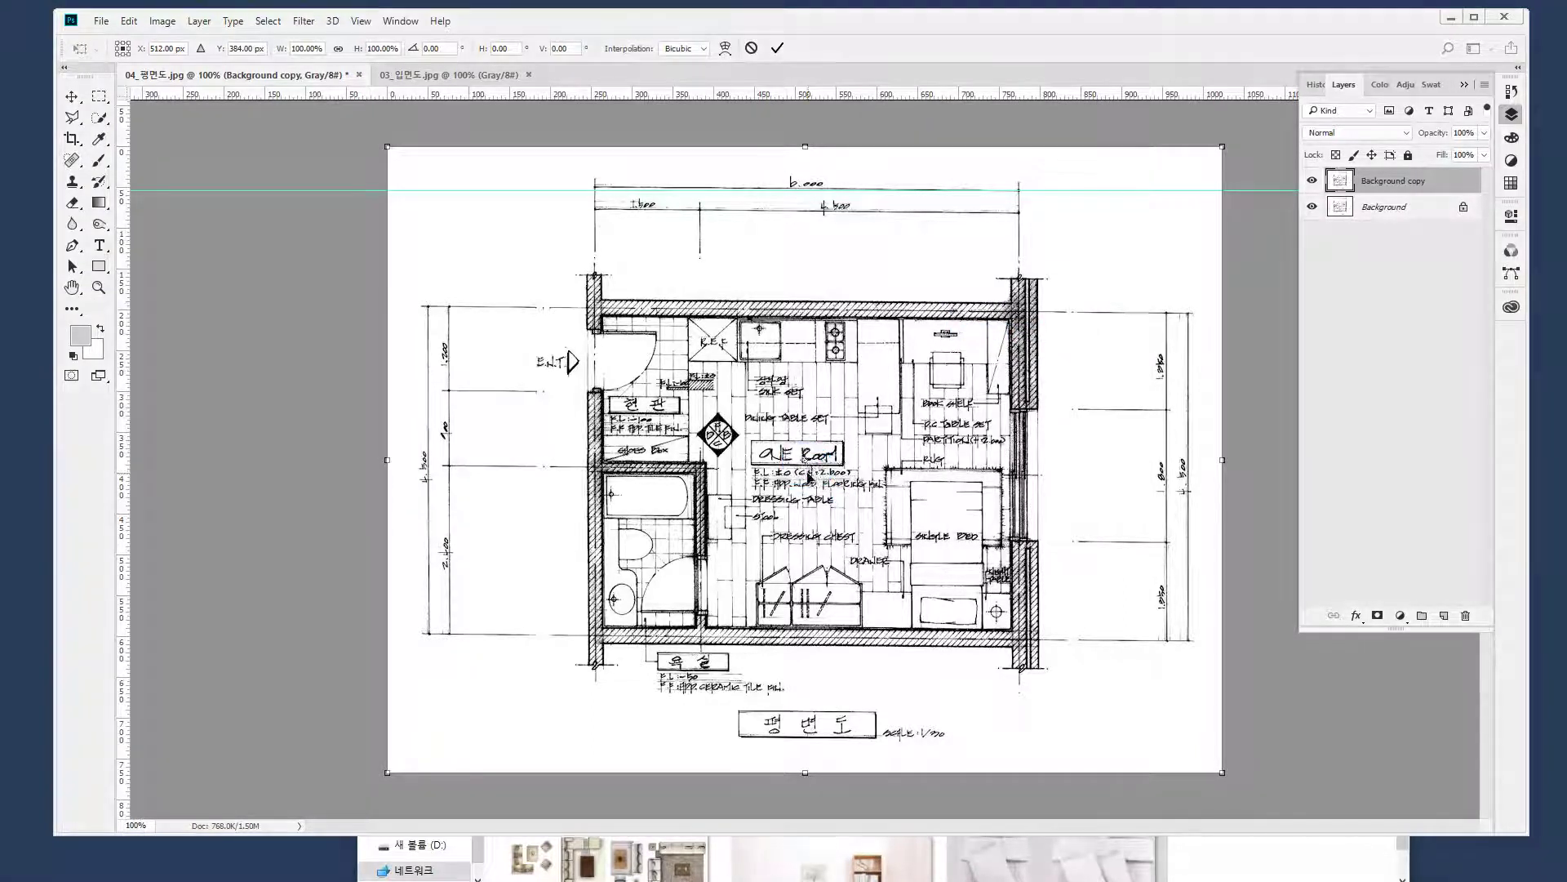
pyautogui.moveTo(808, 466)
pyautogui.mouseDown()
pyautogui.moveTo(923, 318)
pyautogui.moveTo(943, 280)
pyautogui.moveTo(921, 277)
pyautogui.moveTo(968, 278)
pyautogui.moveTo(965, 310)
pyautogui.moveTo(1028, 204)
pyautogui.mouseUp()
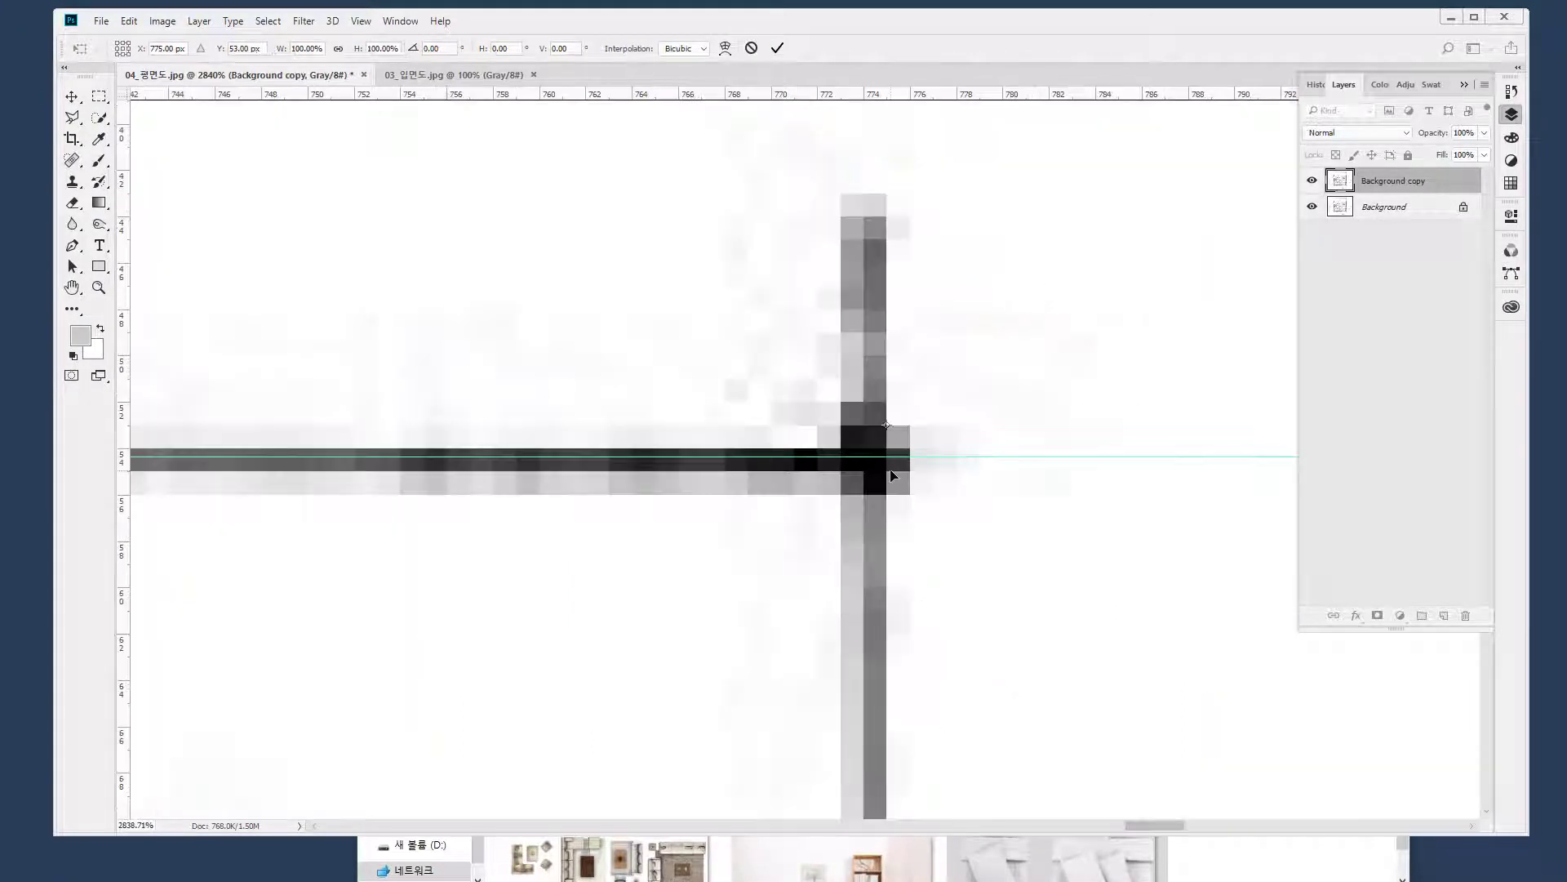
pyautogui.moveTo(890, 430); pyautogui.dragTo(877, 457)
# Rotate the Background copy to about -0.4° so the dimension line's left end meets the horizontal guide, and apply the transform
pyautogui.keyDown('ctrl'); pyautogui.keyDown('alt'); pyautogui.click(720, 525); pyautogui.keyUp('alt'); pyautogui.keyUp('ctrl')
pyautogui.keyDown('alt'); pyautogui.click(721, 526); pyautogui.keyUp('alt')
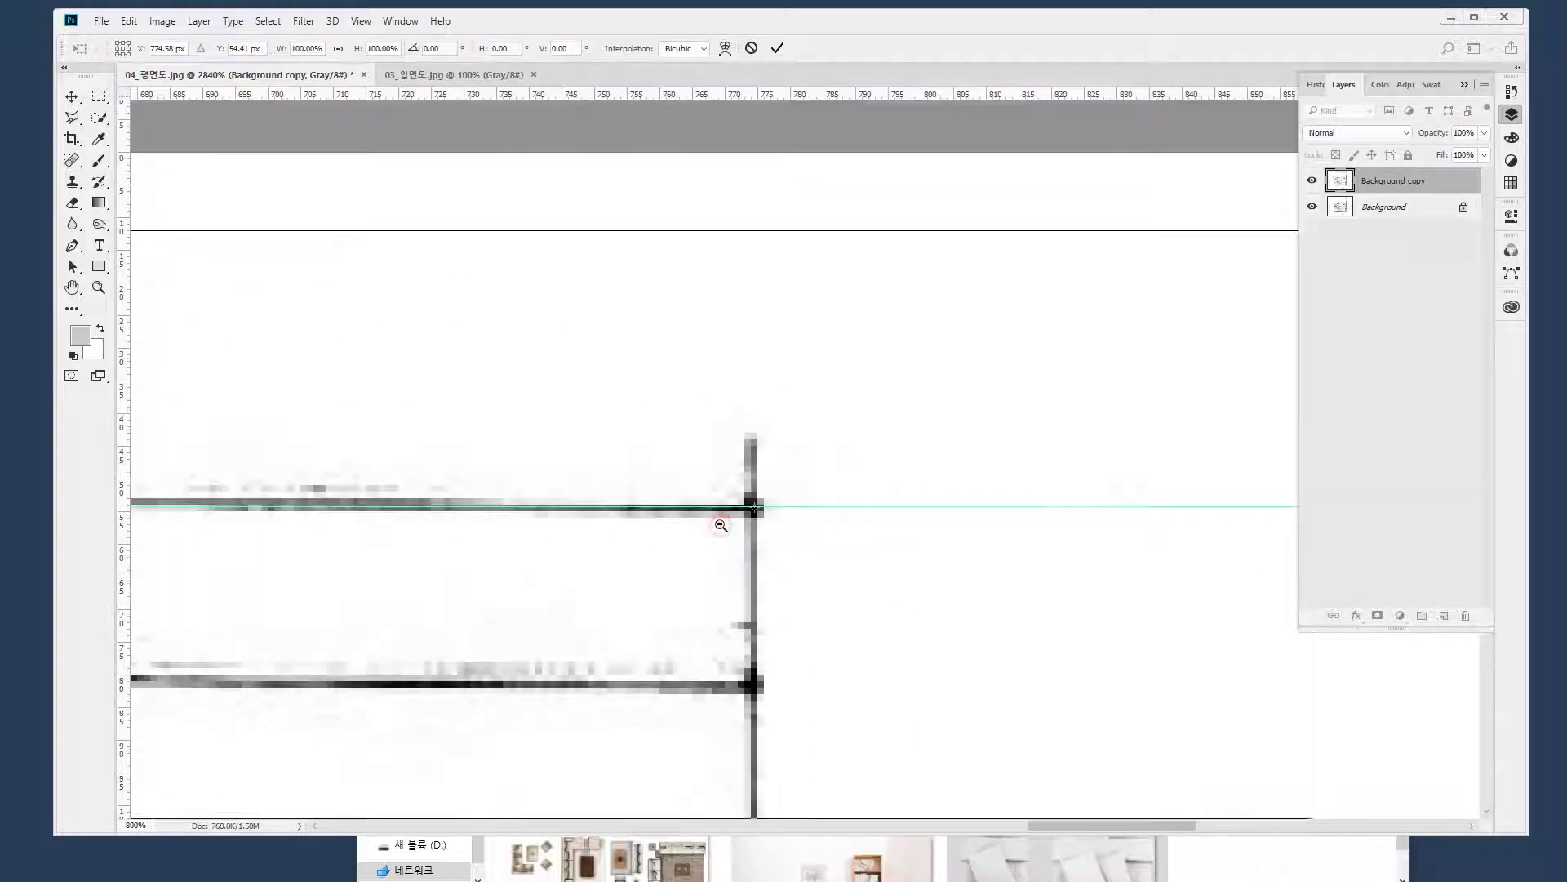
pyautogui.keyDown('alt'); pyautogui.click(721, 526); pyautogui.keyUp('alt')
pyautogui.keyDown('alt'); pyautogui.click(721, 526); pyautogui.keyUp('alt')
pyautogui.keyDown('alt'); pyautogui.click(721, 526); pyautogui.keyUp('alt')
pyautogui.keyDown('alt'); pyautogui.click(721, 526); pyautogui.keyUp('alt')
pyautogui.keyDown('alt'); pyautogui.click(721, 526); pyautogui.keyUp('alt')
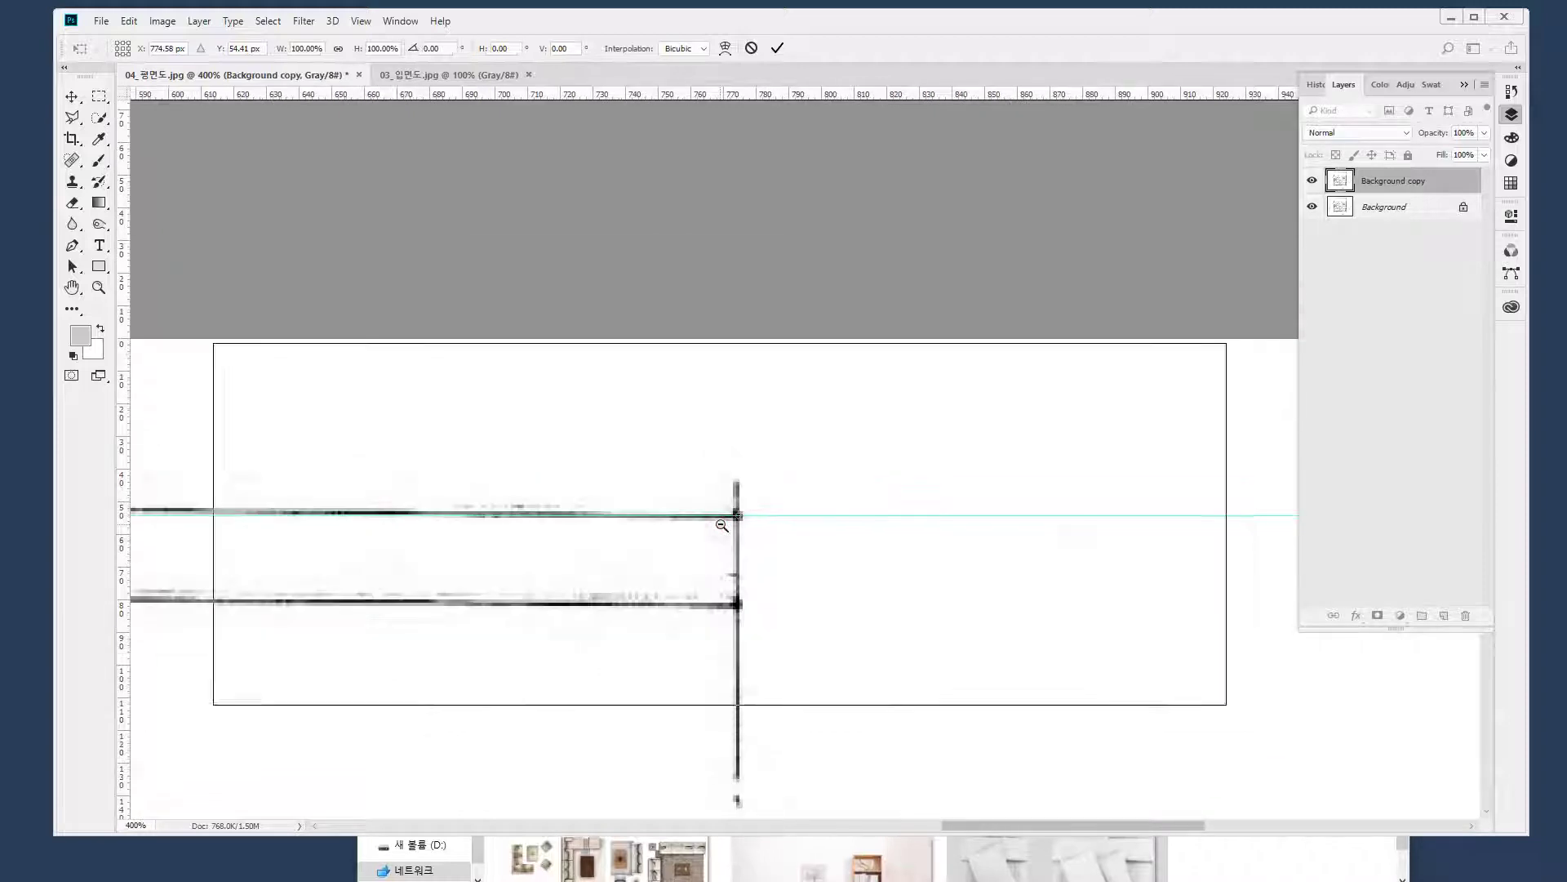
pyautogui.keyDown('alt'); pyautogui.click(720, 526); pyautogui.keyUp('alt')
pyautogui.keyDown('alt'); pyautogui.click(721, 526); pyautogui.keyUp('alt')
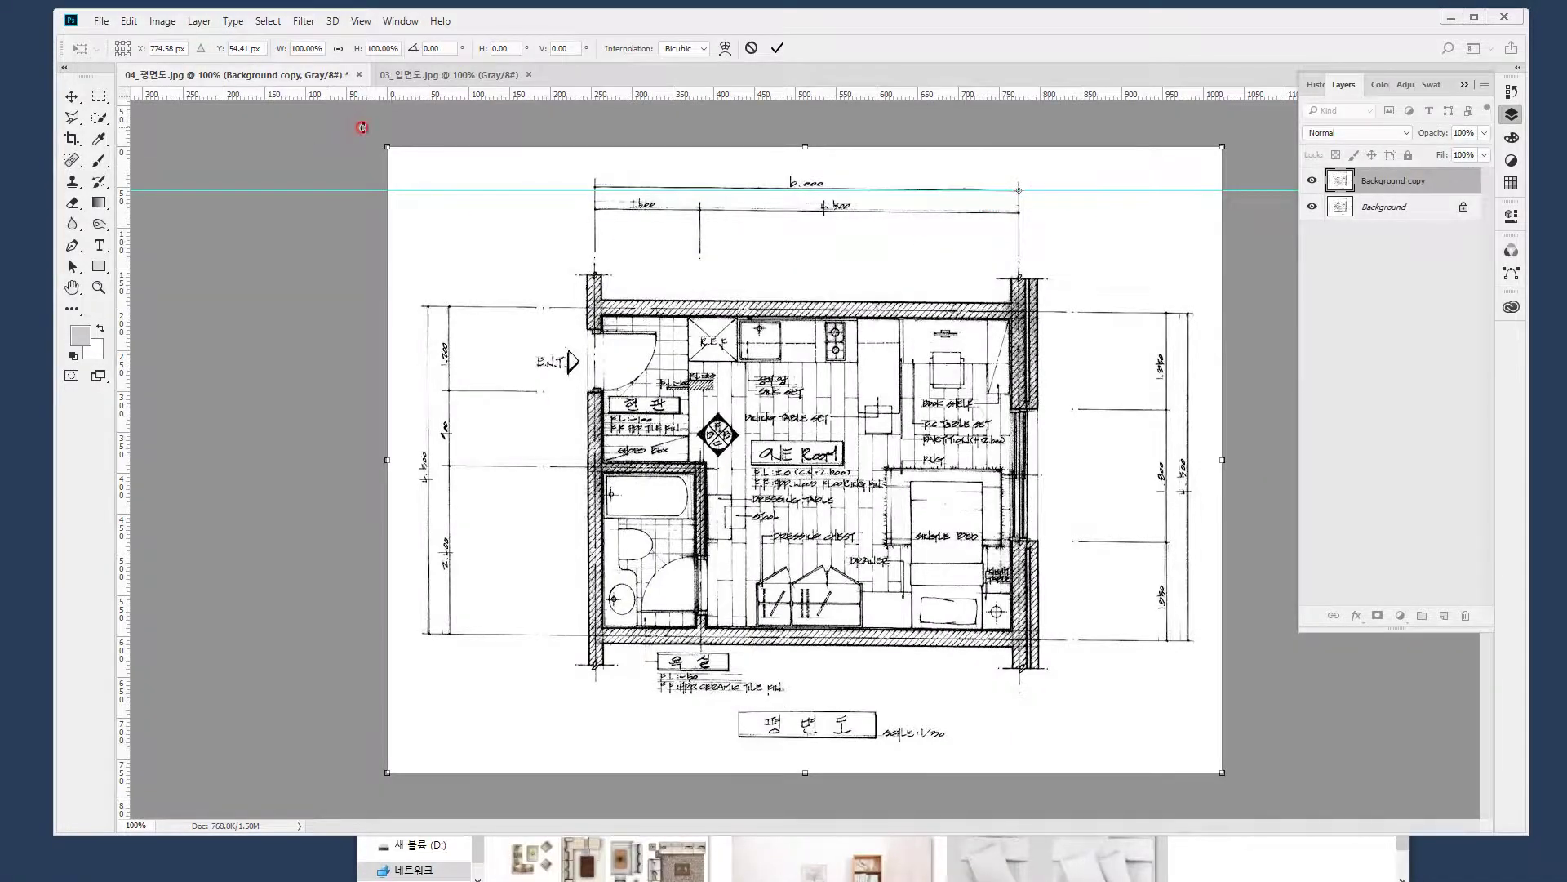
pyautogui.moveTo(360, 127); pyautogui.dragTo(655, 232)
pyautogui.moveTo(735, 447); pyautogui.dragTo(849, 448)
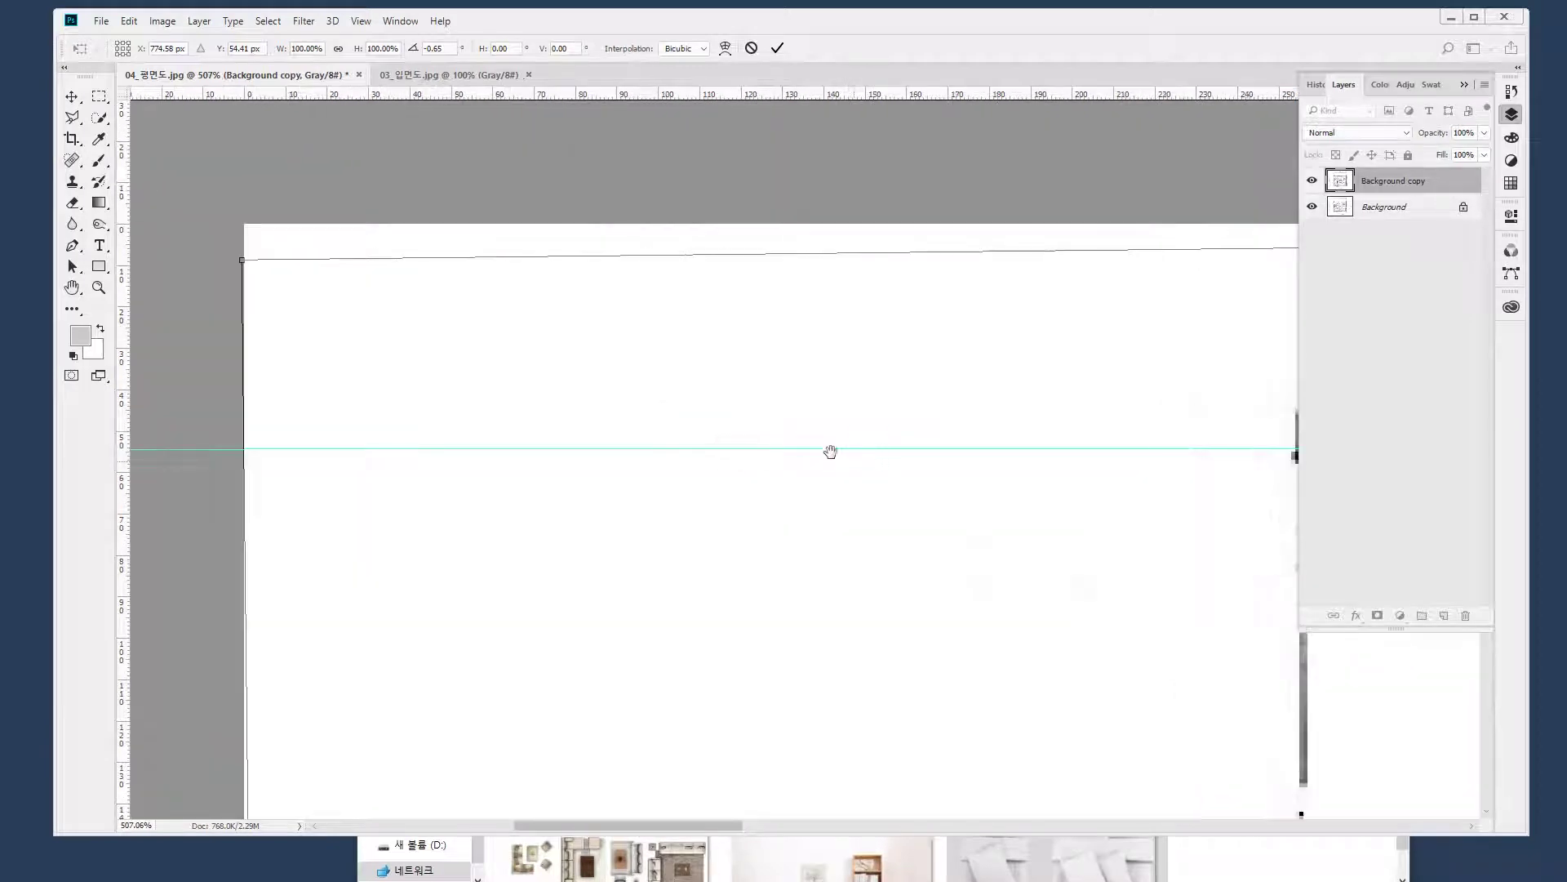
pyautogui.moveTo(198, 242); pyautogui.dragTo(201, 227)
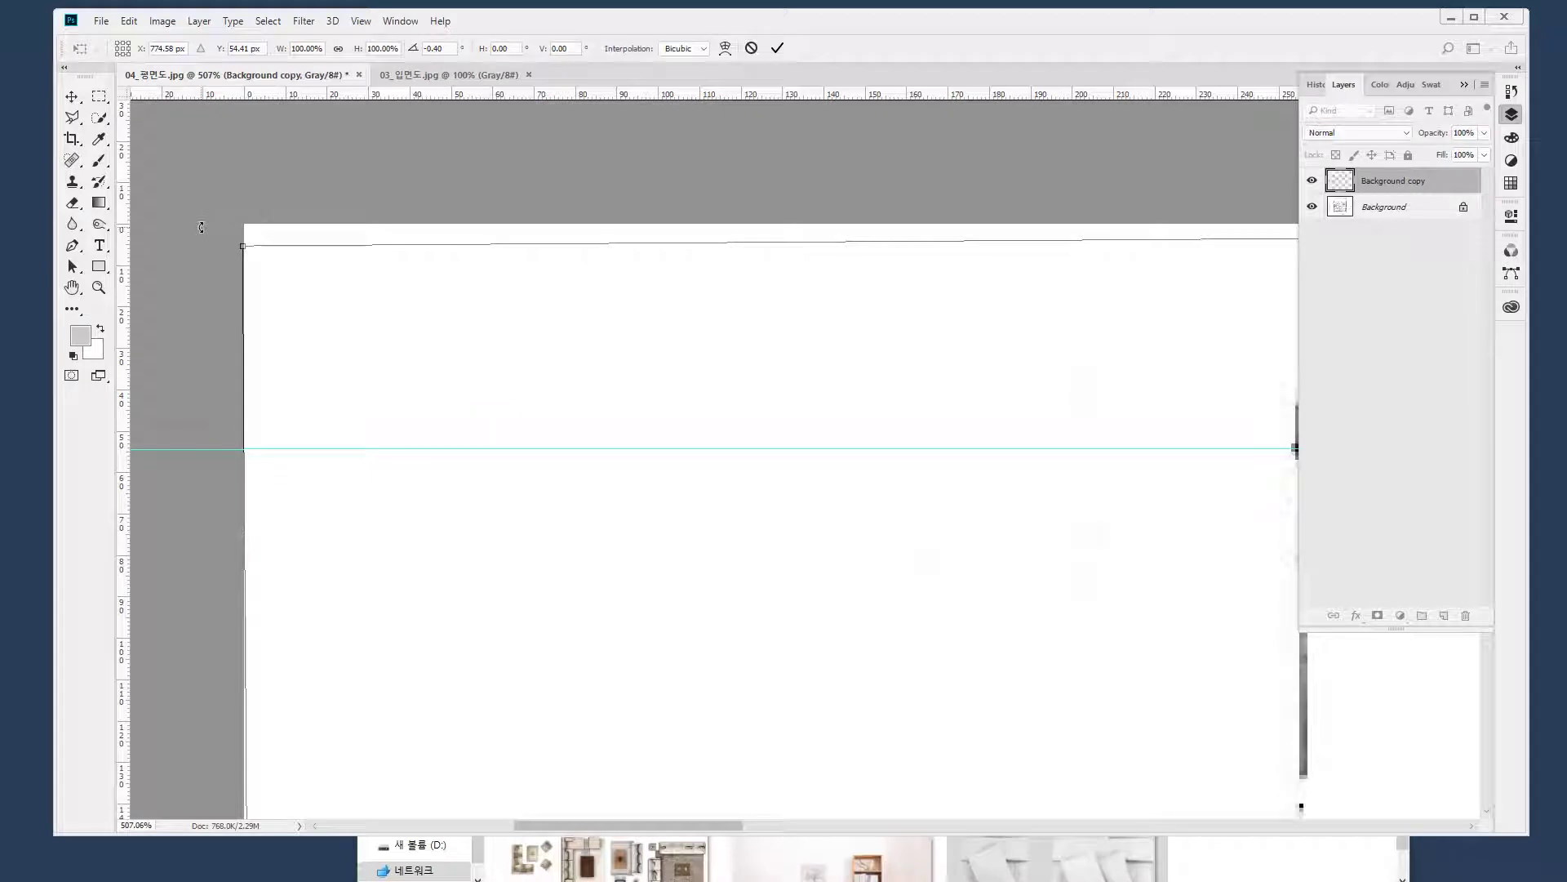
pyautogui.click(1511, 115)
pyautogui.moveTo(222, 237); pyautogui.dragTo(219, 238)
pyautogui.click(98, 287)
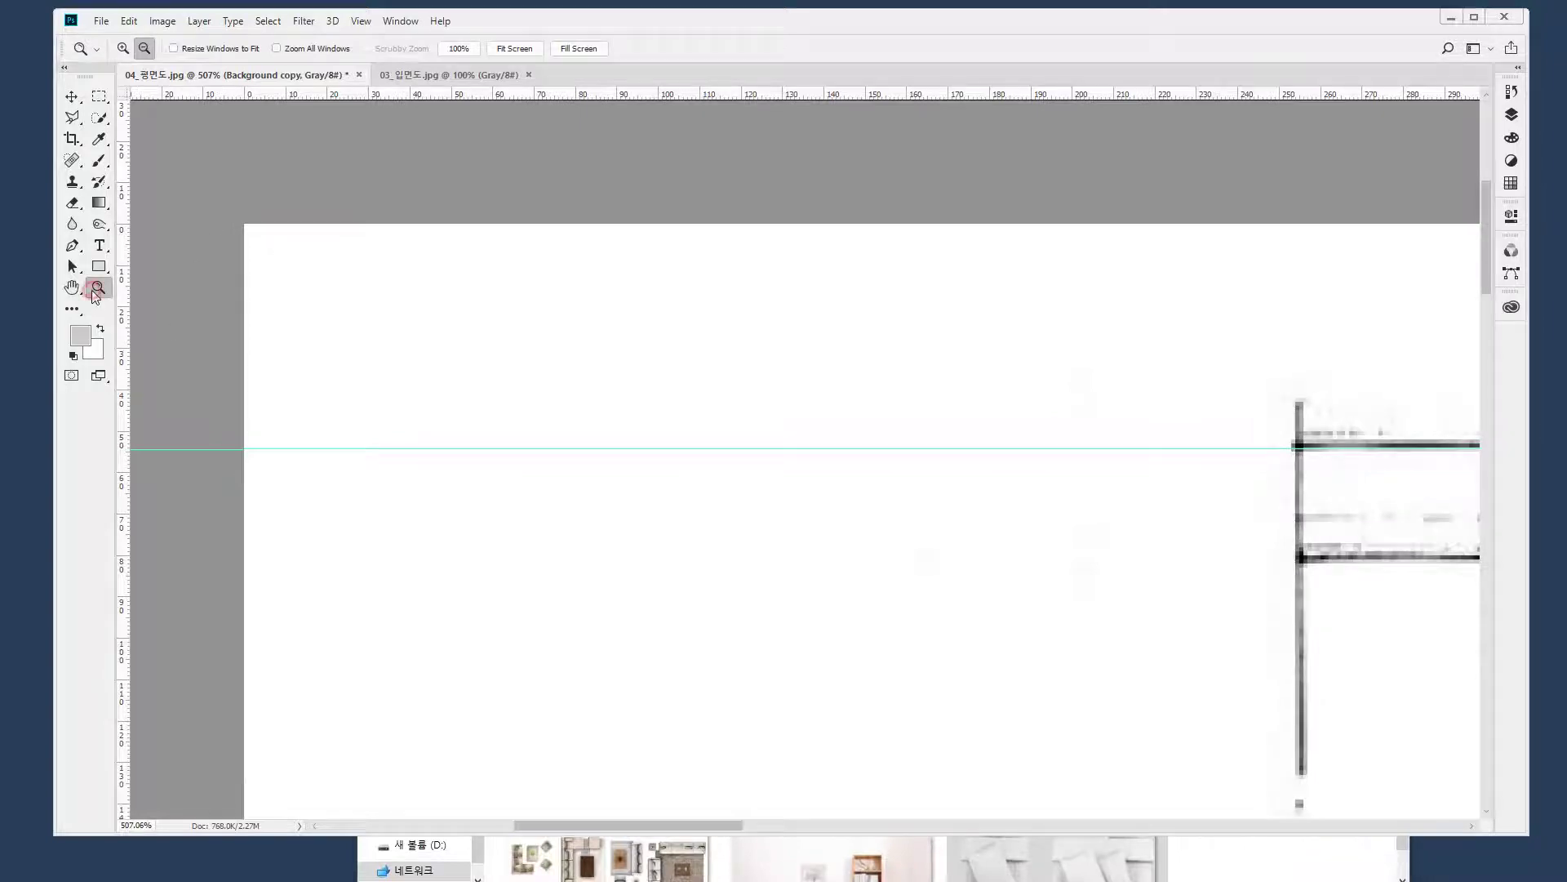
# Examine the 6.000 dimension line against the horizontal guide along its whole length
pyautogui.doubleClick(98, 288)
pyautogui.moveTo(579, 171); pyautogui.dragTo(674, 263)
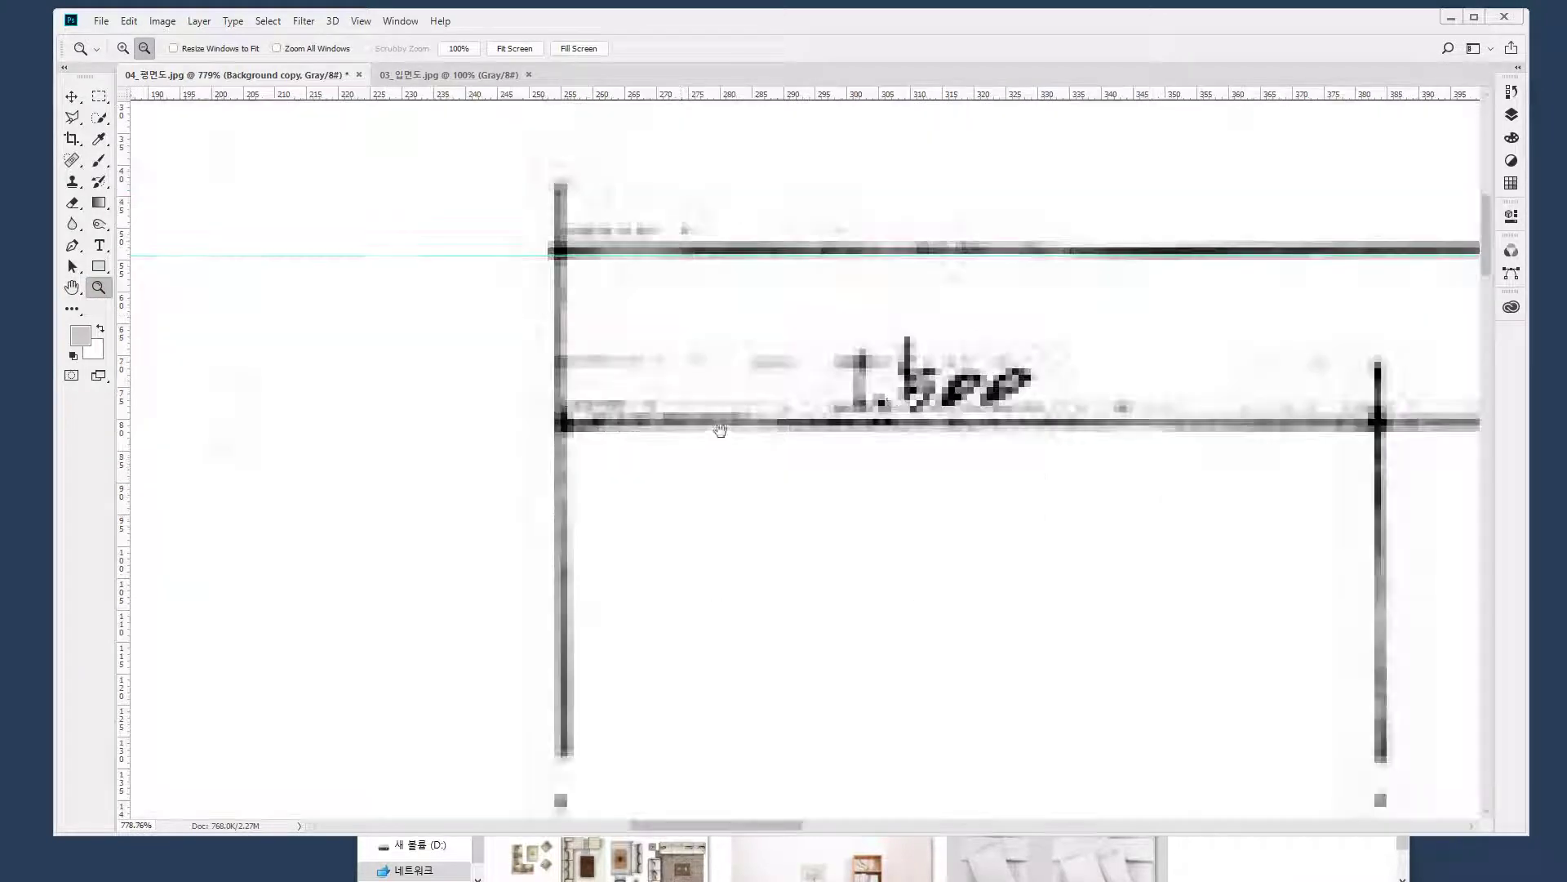
pyautogui.moveTo(983, 380); pyautogui.dragTo(459, 446)
pyautogui.moveTo(1123, 383)
pyautogui.mouseDown()
pyautogui.moveTo(553, 385)
pyautogui.moveTo(707, 401)
pyautogui.mouseUp()
pyautogui.moveTo(1166, 397); pyautogui.dragTo(647, 397)
pyautogui.hscroll(-15, 1126, 392)
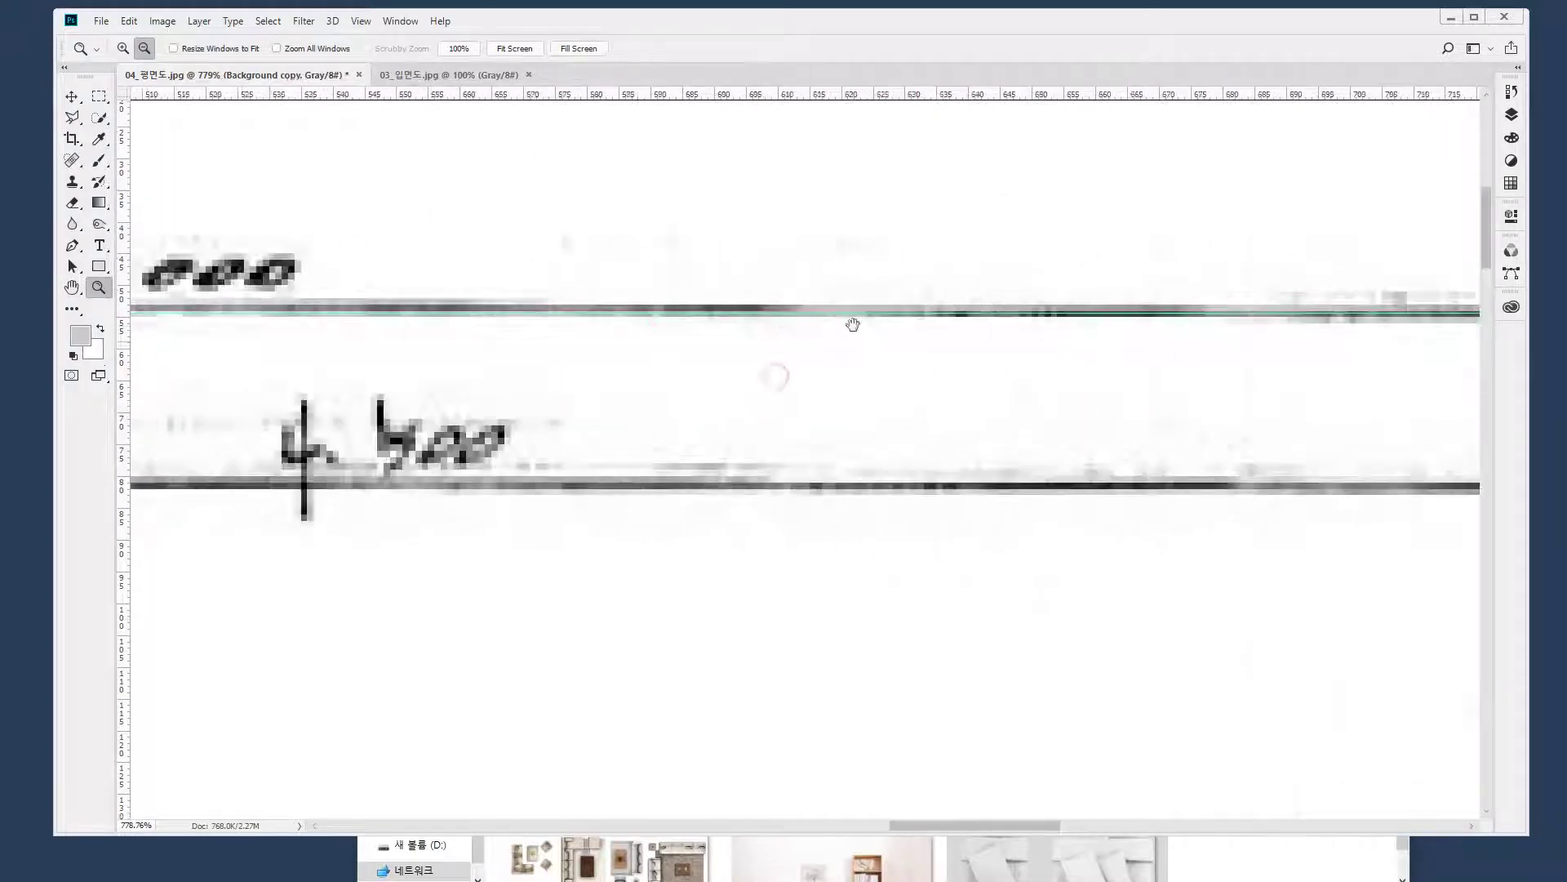
pyautogui.hscroll(-5, 492, 348)
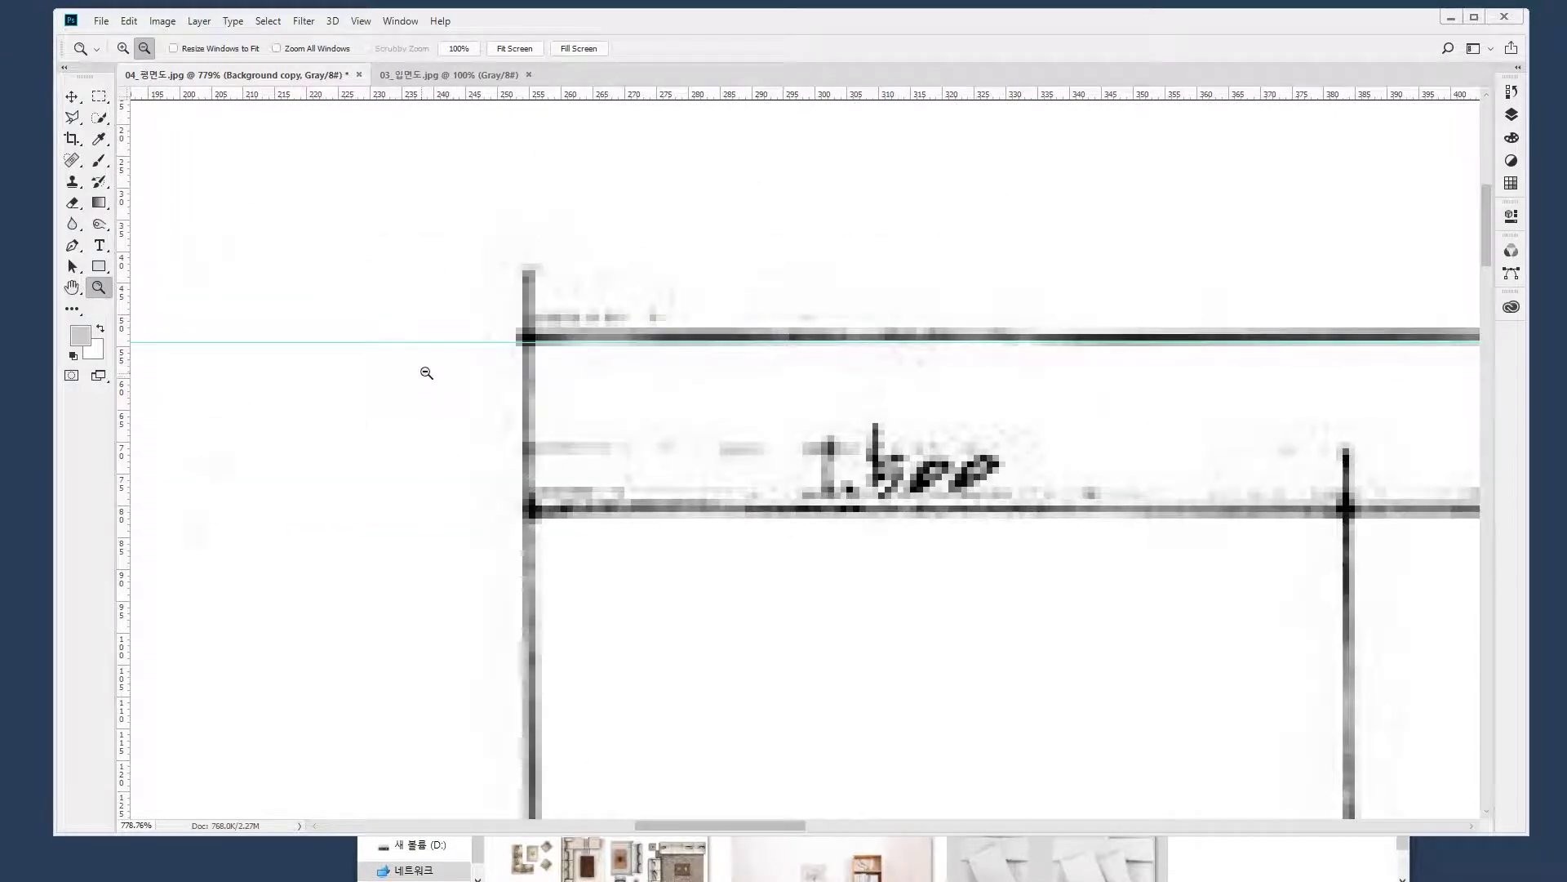
# Rotate the Background copy slightly once more to level the 6.000 dimension line with the guide, and apply the transform
pyautogui.hotkey('ctrl', 't')
pyautogui.moveTo(833, 350); pyautogui.dragTo(834, 351)
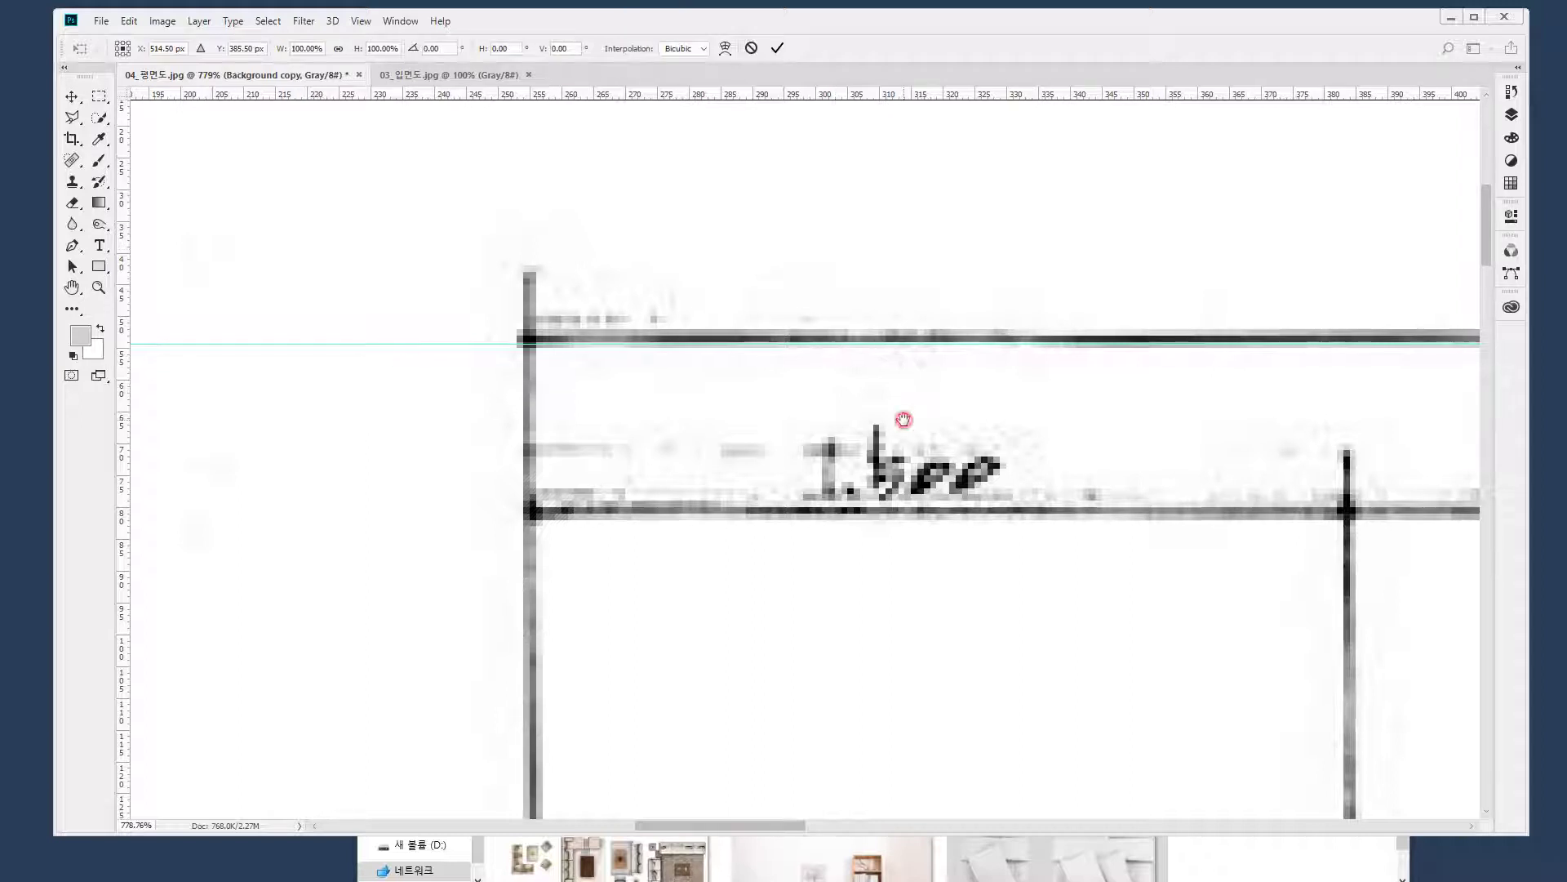
pyautogui.scroll(-8, 900, 422)
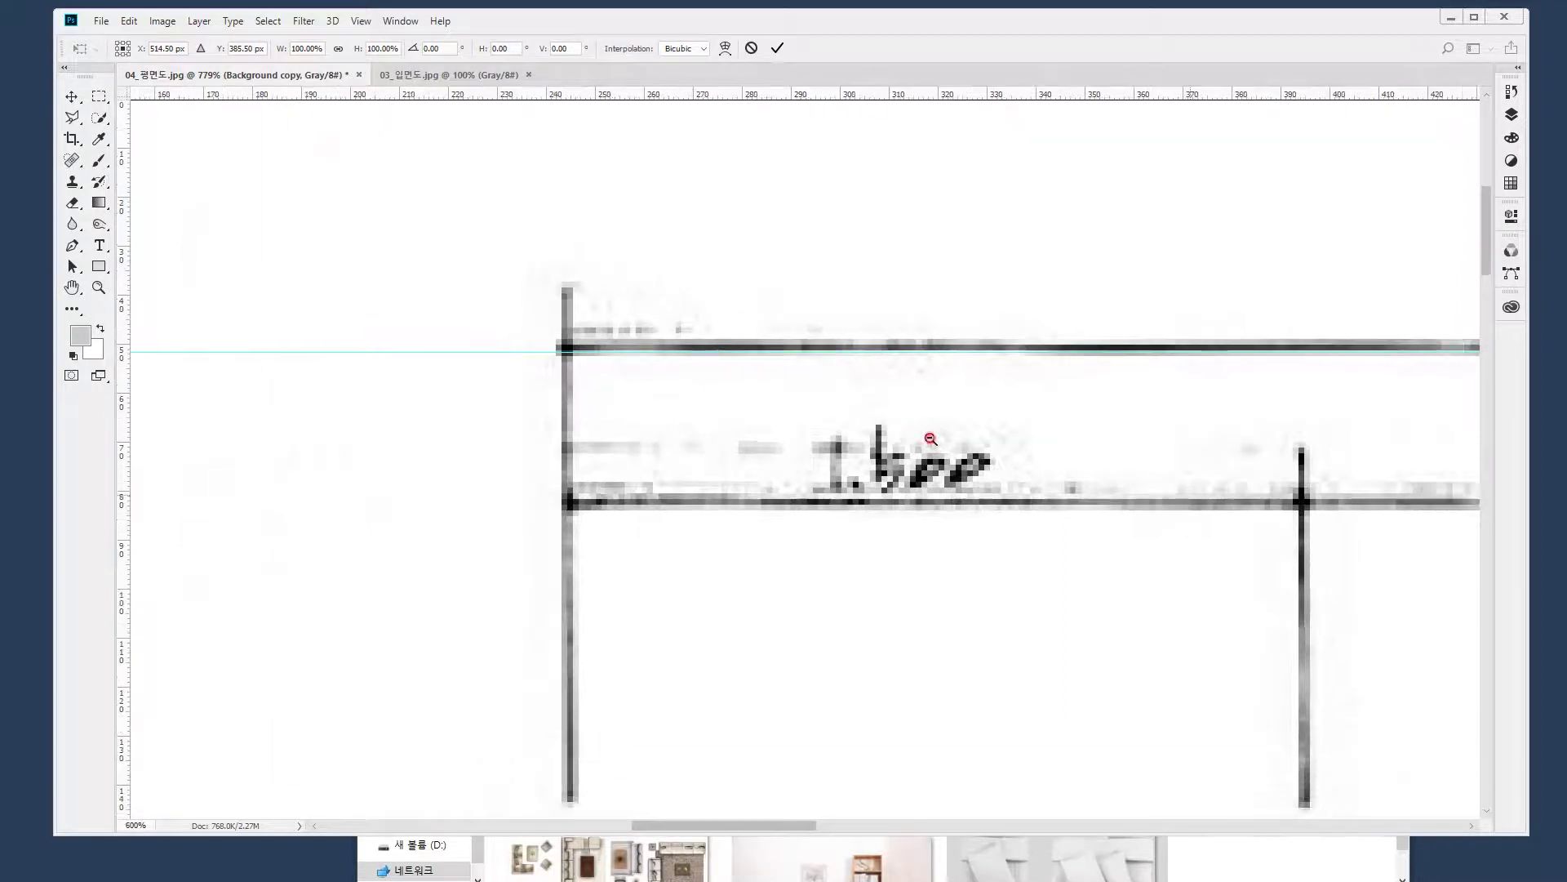
pyautogui.scroll(-4, 931, 439)
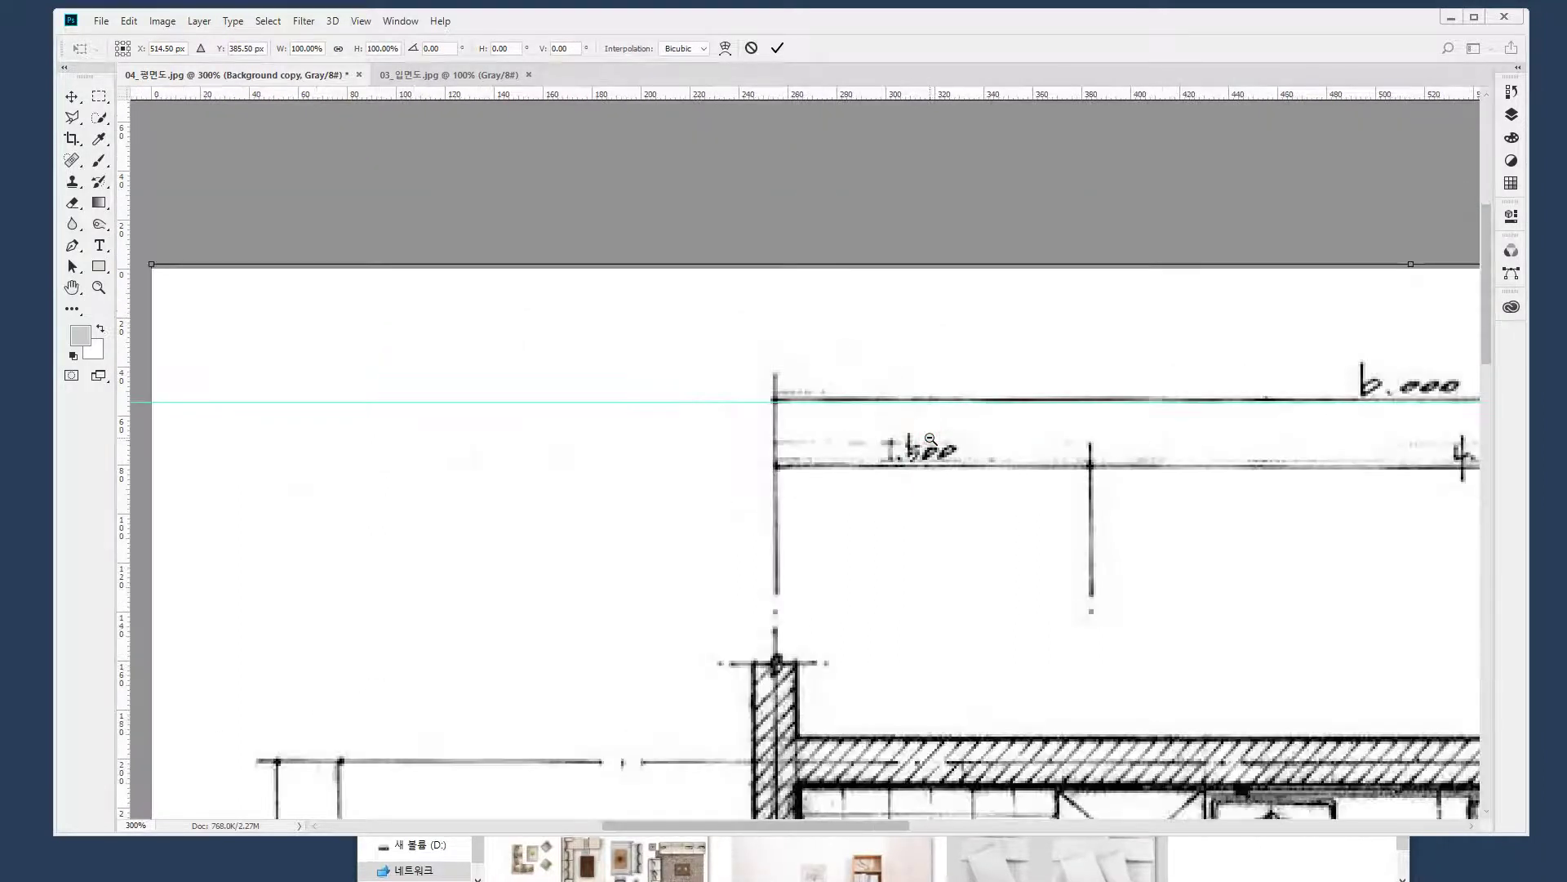
pyautogui.moveTo(992, 488); pyautogui.dragTo(709, 314)
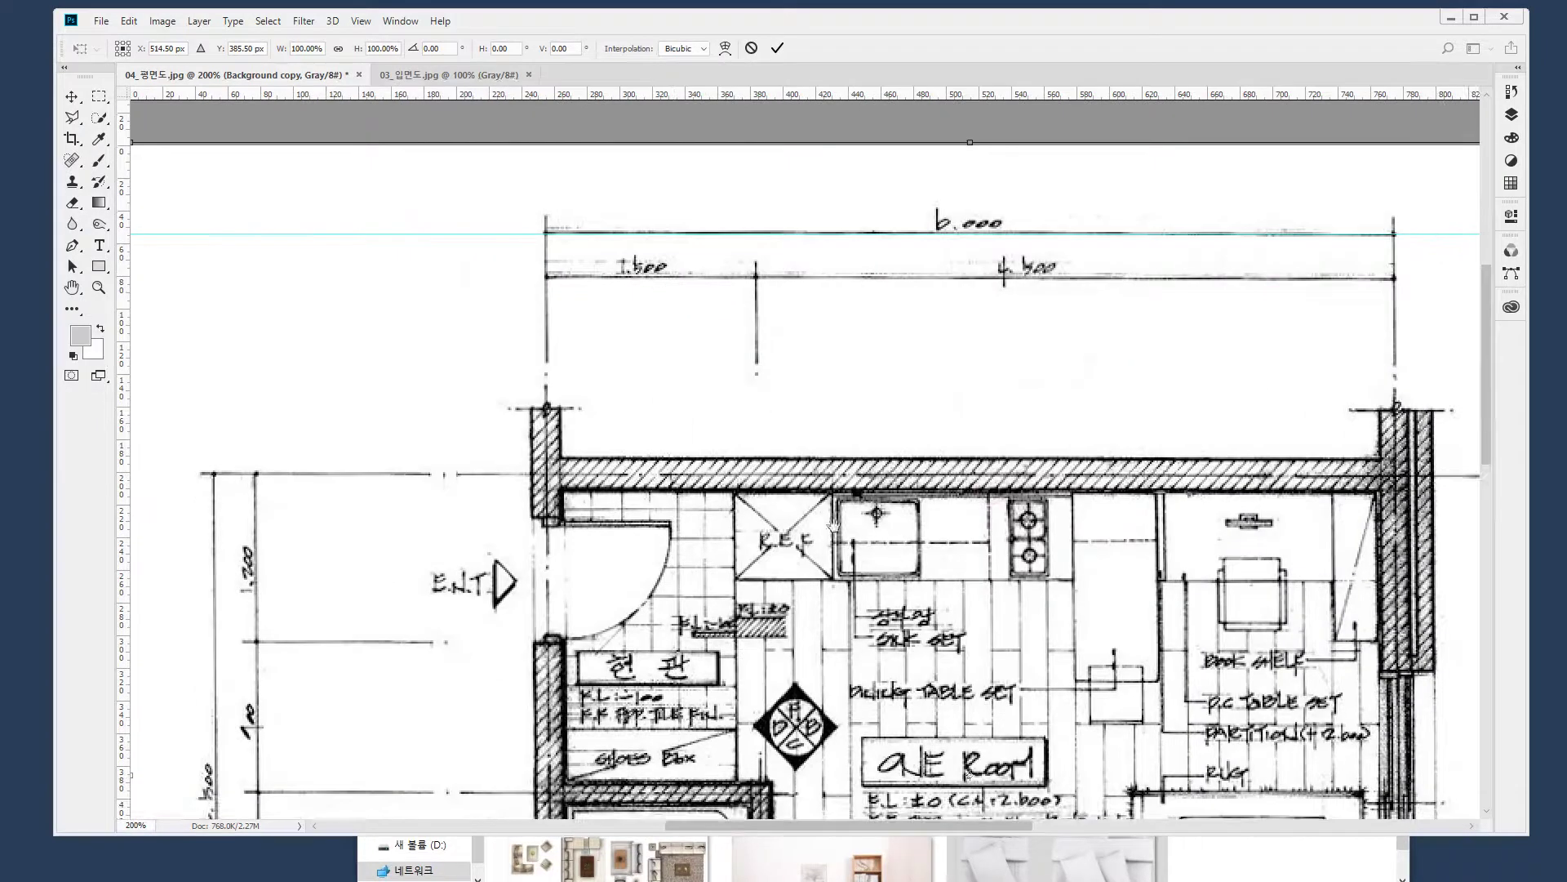
pyautogui.rightClick(861, 459)
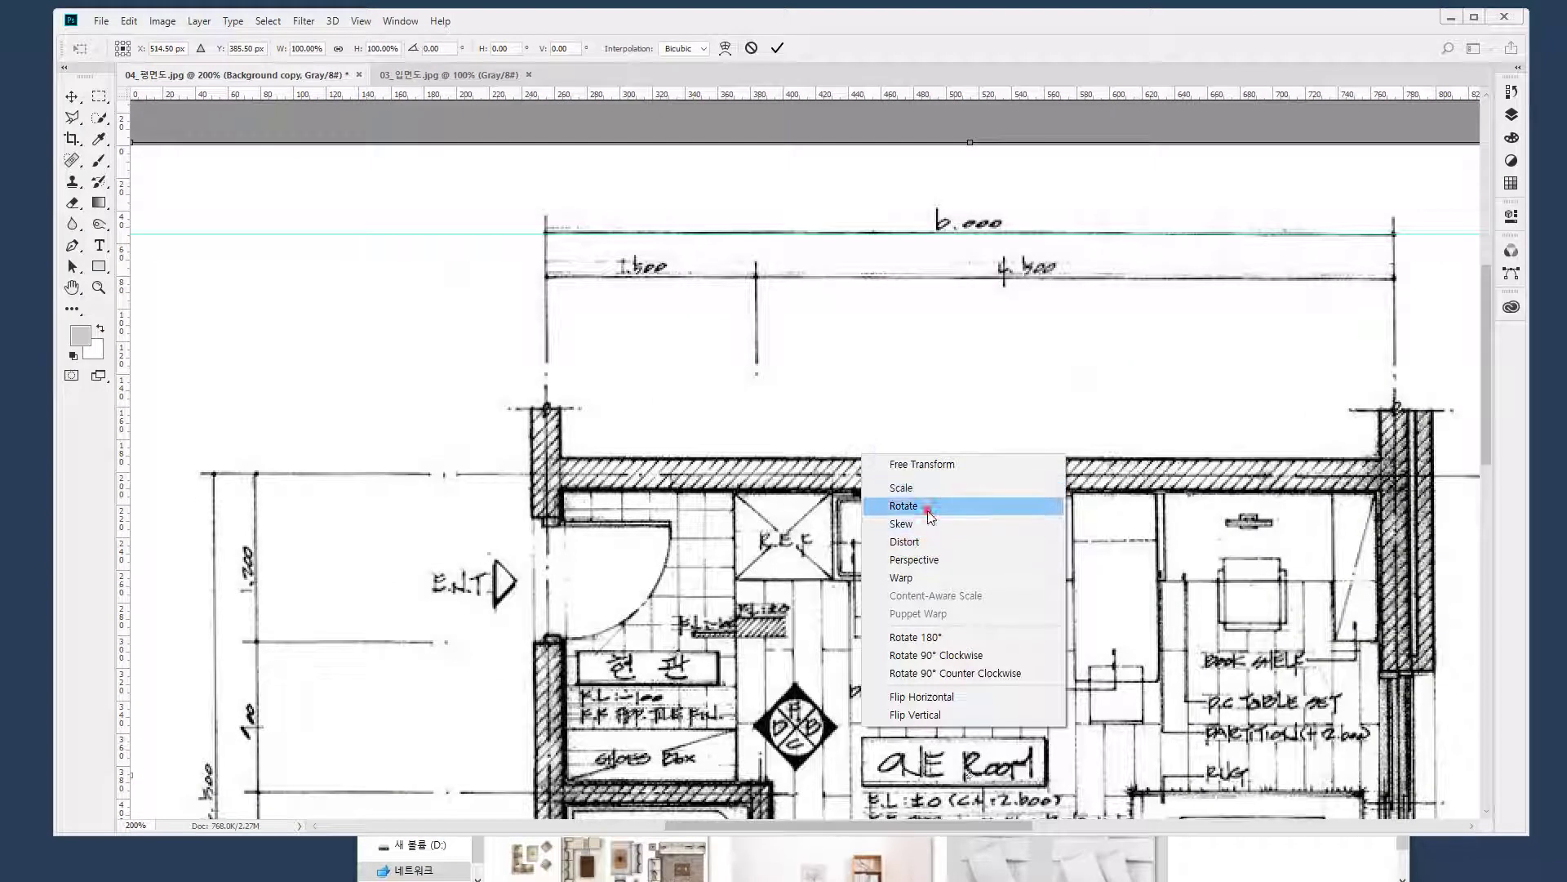
pyautogui.click(927, 525)
pyautogui.moveTo(867, 346); pyautogui.dragTo(1033, 441)
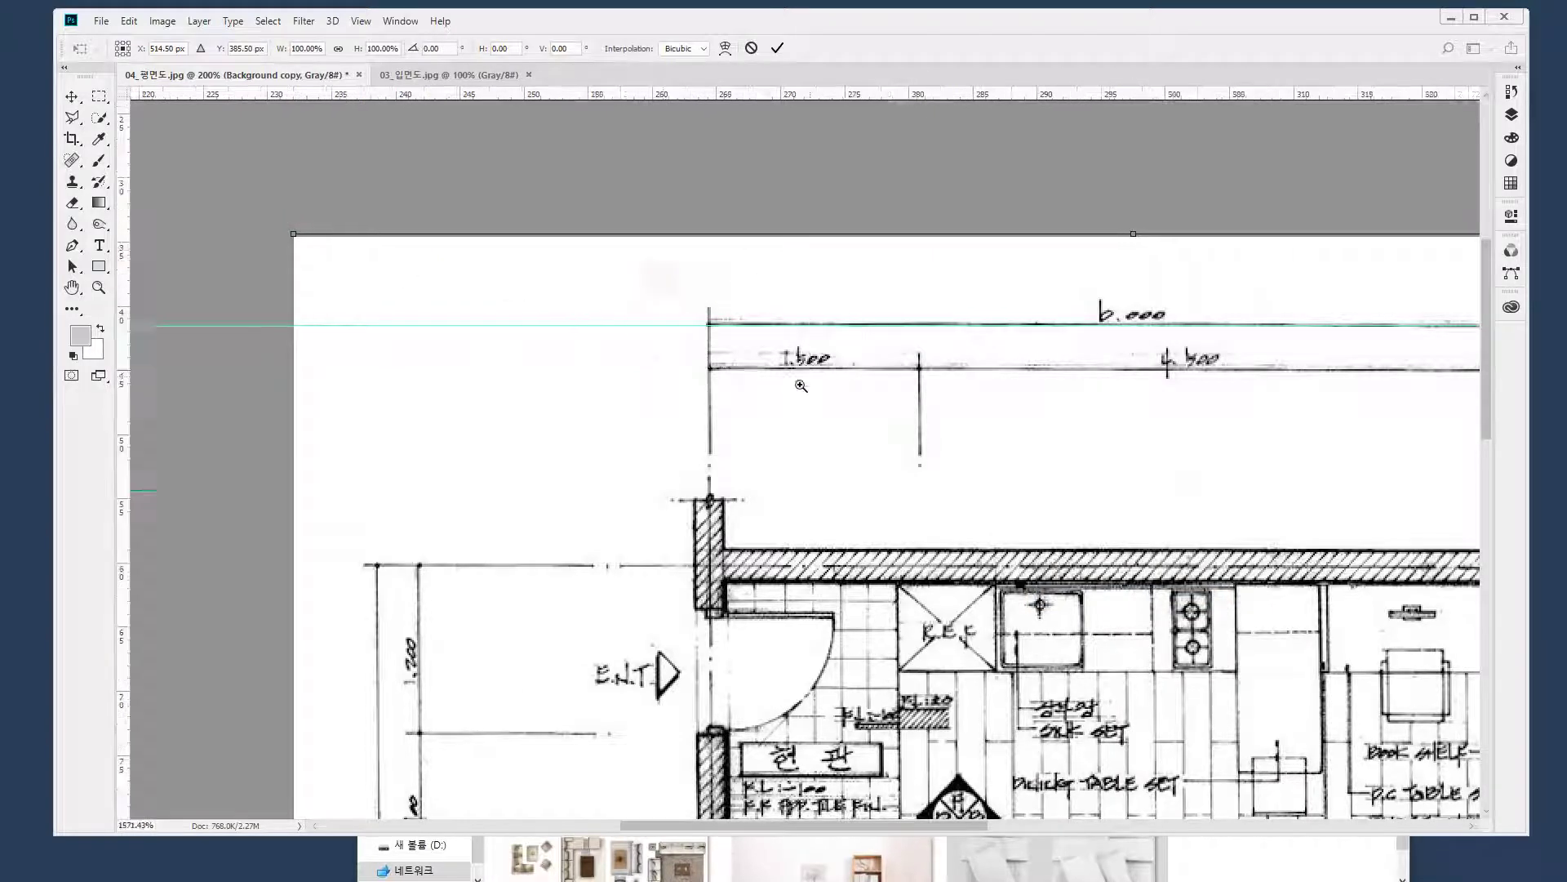
pyautogui.scroll(8, 665, 280)
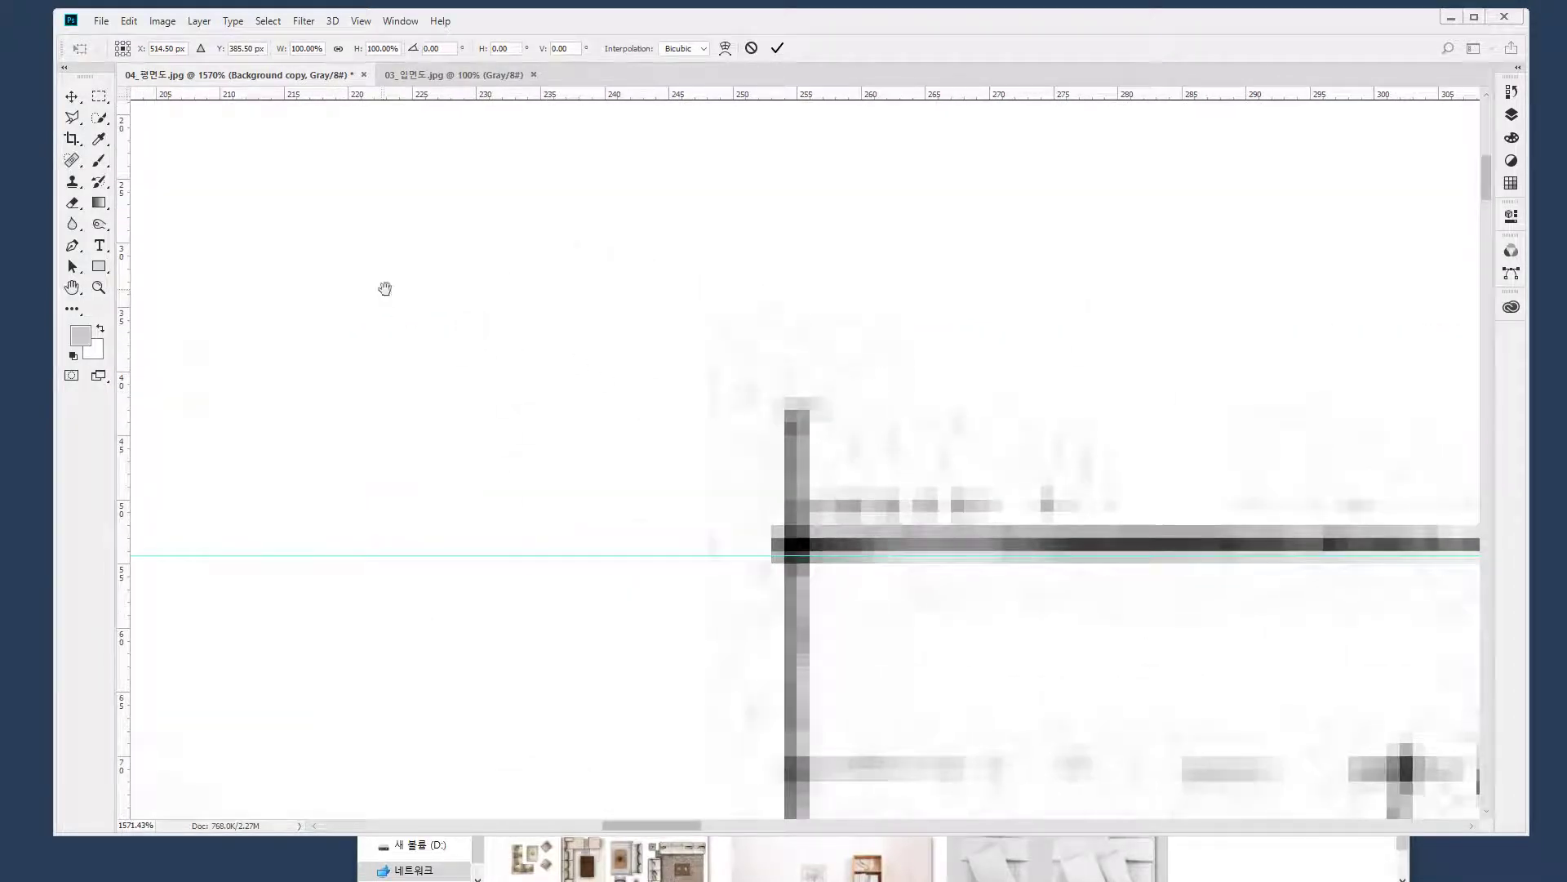
pyautogui.moveTo(385, 287); pyautogui.dragTo(840, 354)
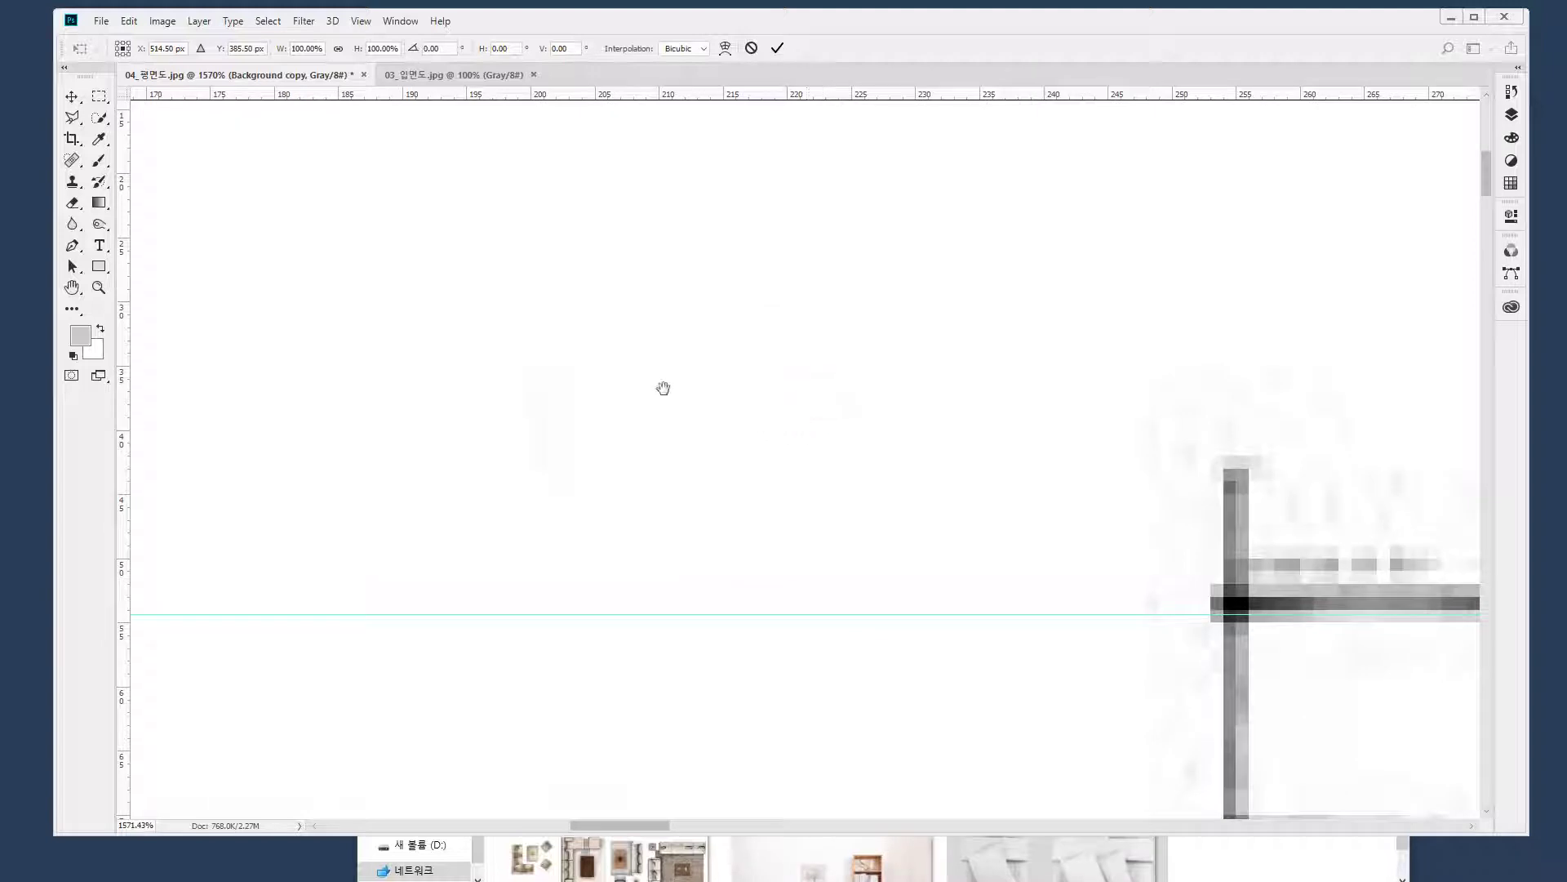
pyautogui.keyDown('alt'); pyautogui.click(710, 406); pyautogui.keyUp('alt')
pyautogui.keyDown('alt'); pyautogui.click(732, 438); pyautogui.keyUp('alt')
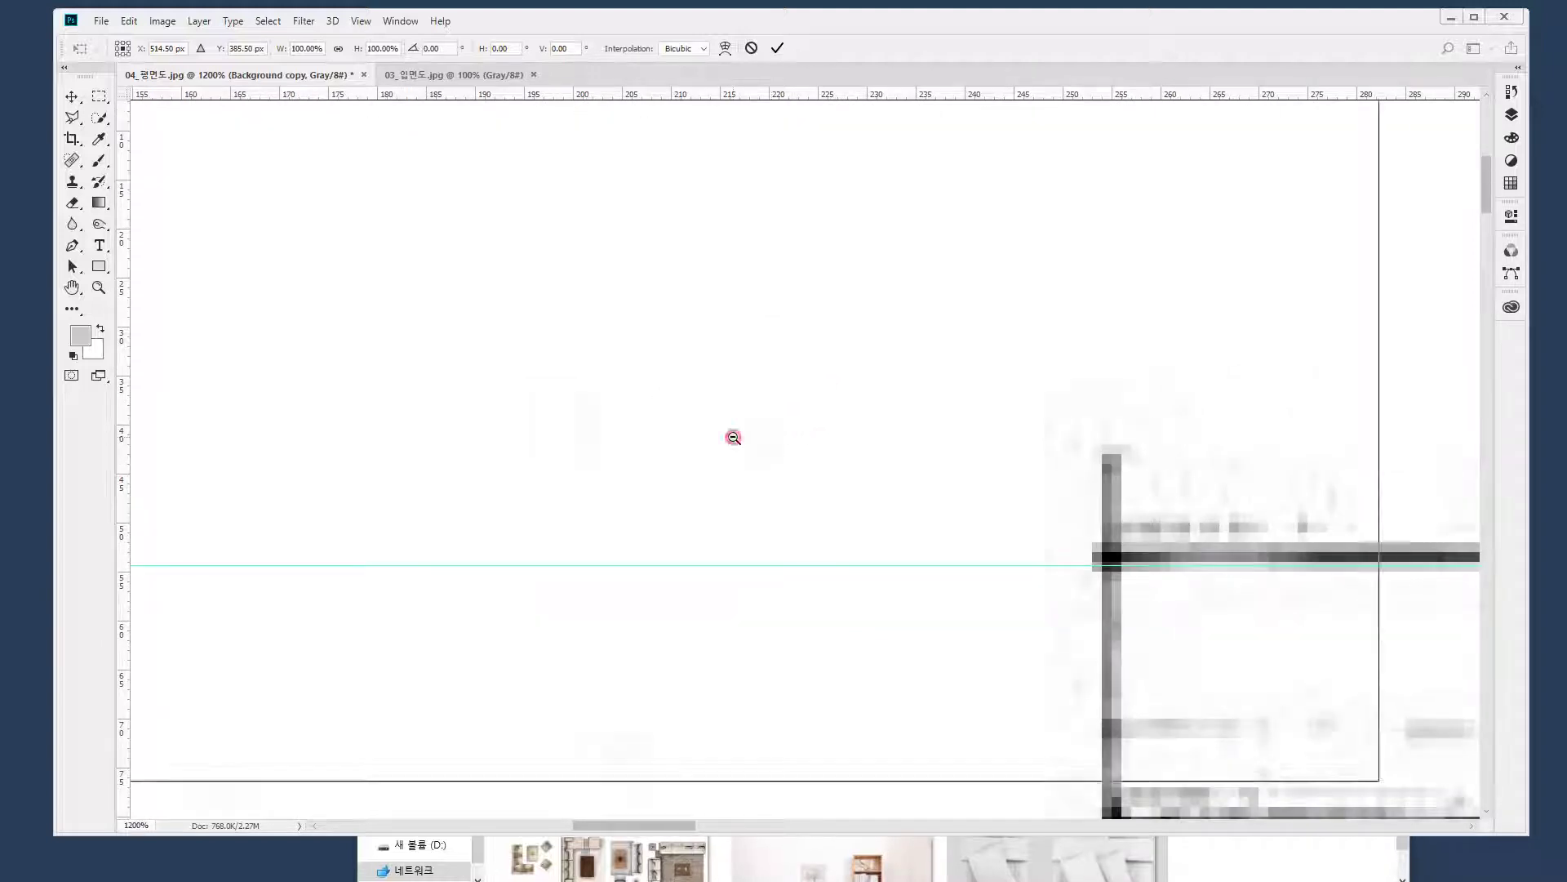
pyautogui.keyDown('alt'); pyautogui.click(601, 346); pyautogui.keyUp('alt')
pyautogui.keyDown('alt'); pyautogui.click(746, 356); pyautogui.keyUp('alt')
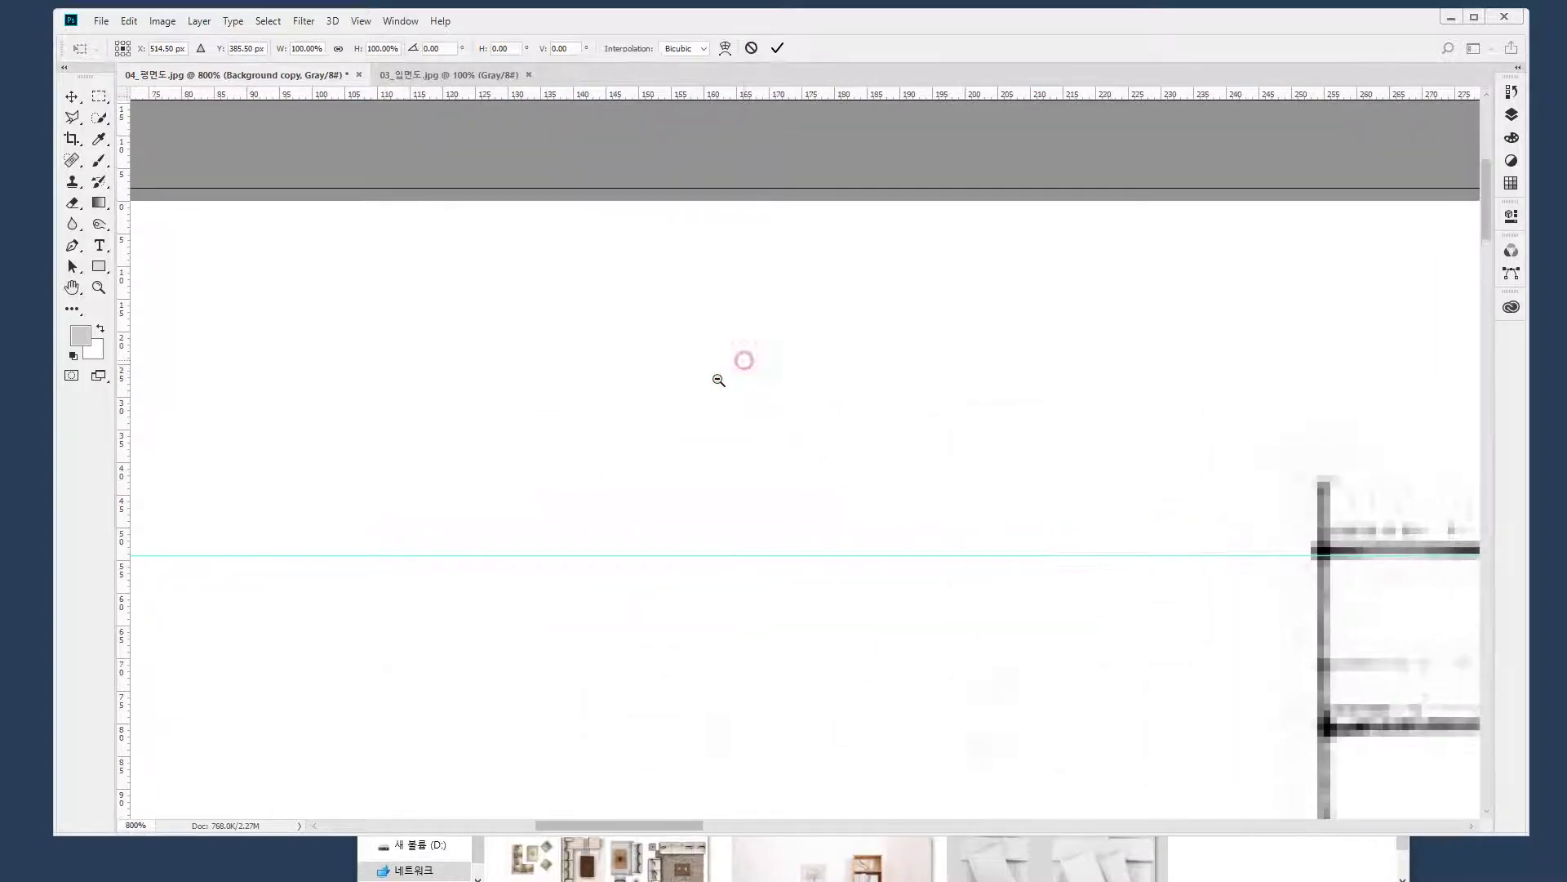
pyautogui.keyDown('alt'); pyautogui.click(560, 349); pyautogui.keyUp('alt')
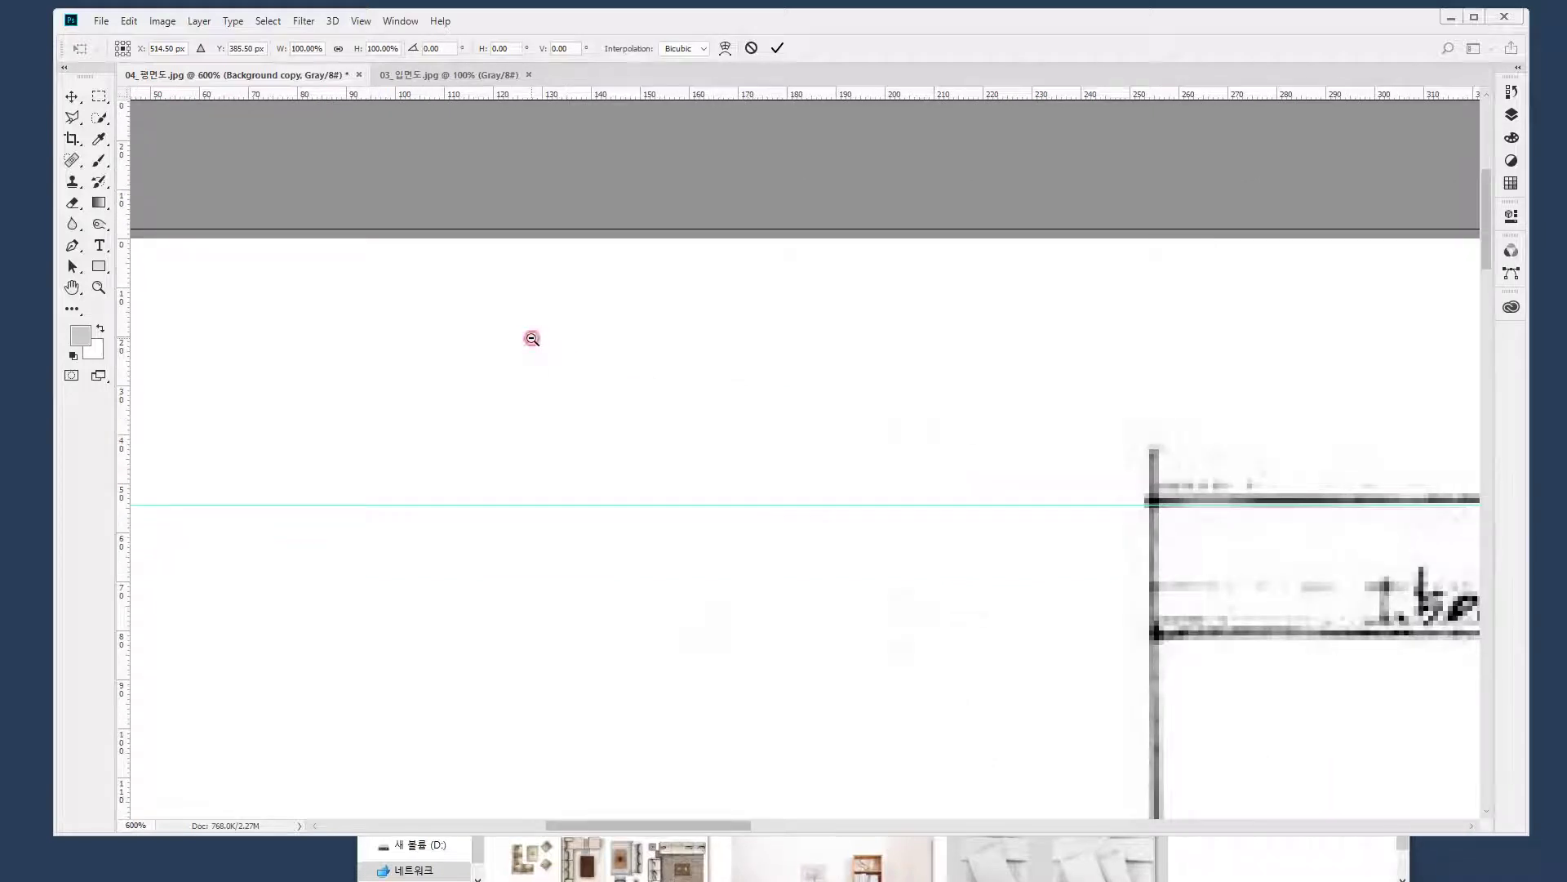
pyautogui.keyDown('alt'); pyautogui.click(532, 338); pyautogui.keyUp('alt')
pyautogui.keyDown('alt'); pyautogui.click(518, 340); pyautogui.keyUp('alt')
pyautogui.moveTo(501, 340); pyautogui.dragTo(681, 342)
pyautogui.moveTo(403, 218); pyautogui.dragTo(402, 218)
pyautogui.press('Return')
pyautogui.press('z')
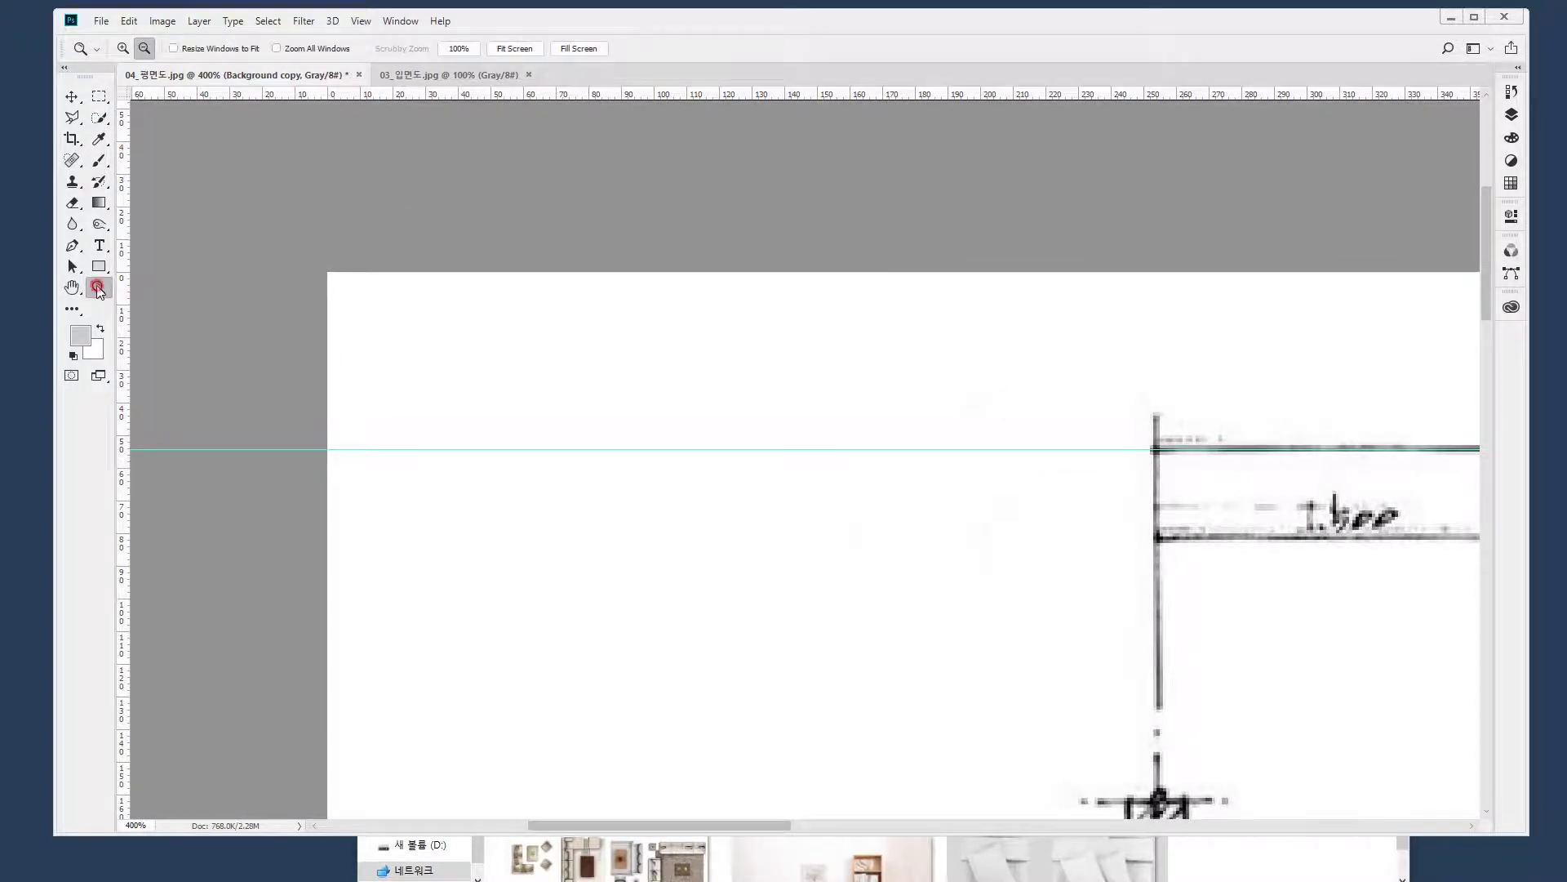
pyautogui.doubleClick(95, 286)
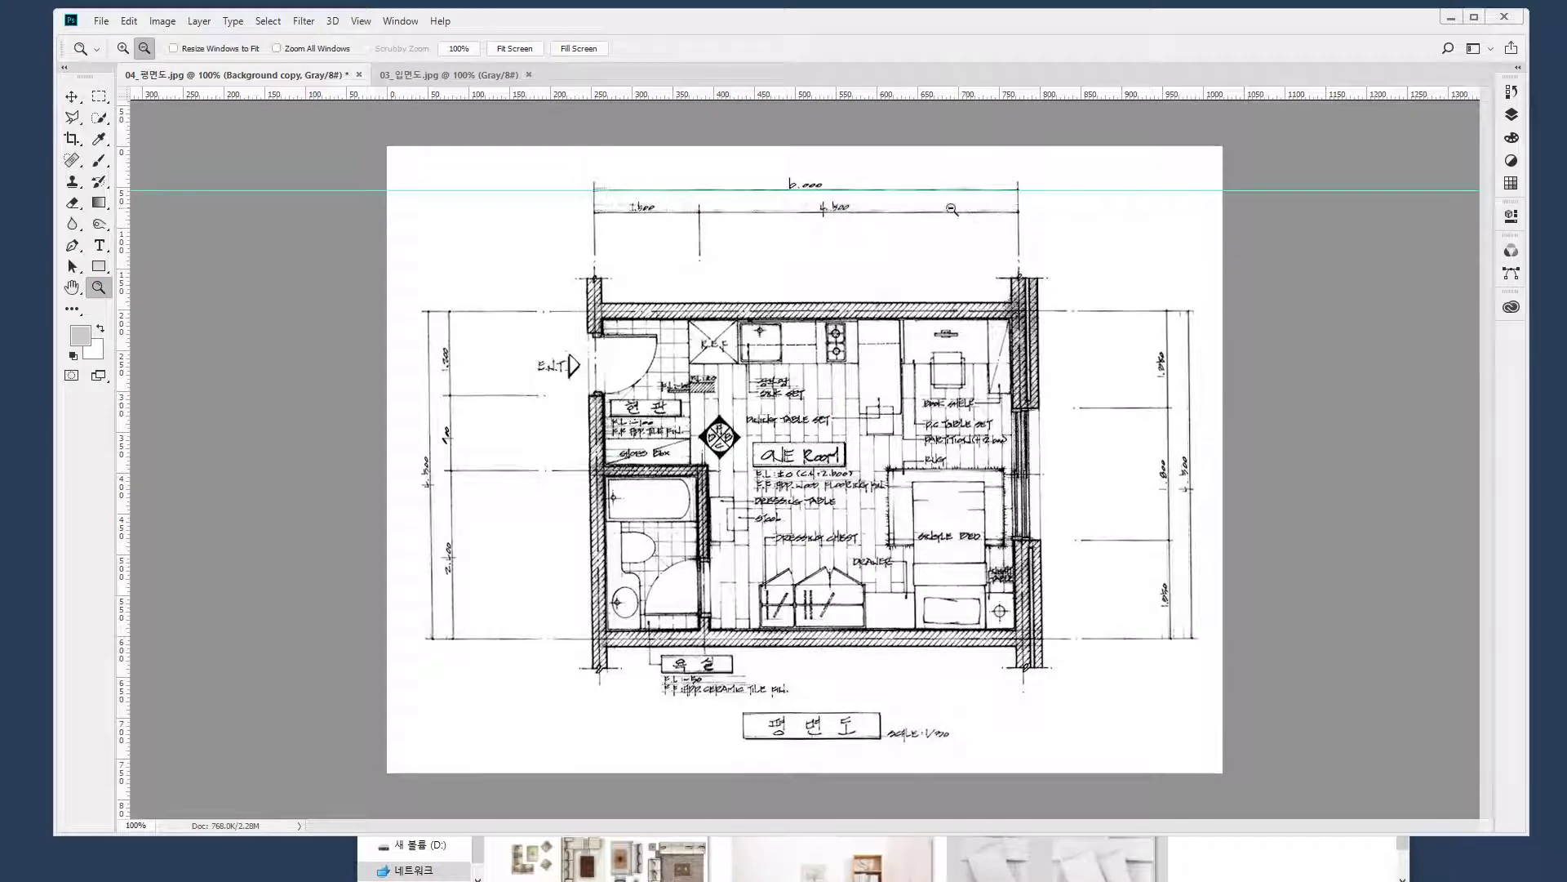
# Place a second horizontal guide along the centre line of the plan's upper hatched wall
pyautogui.press('v')
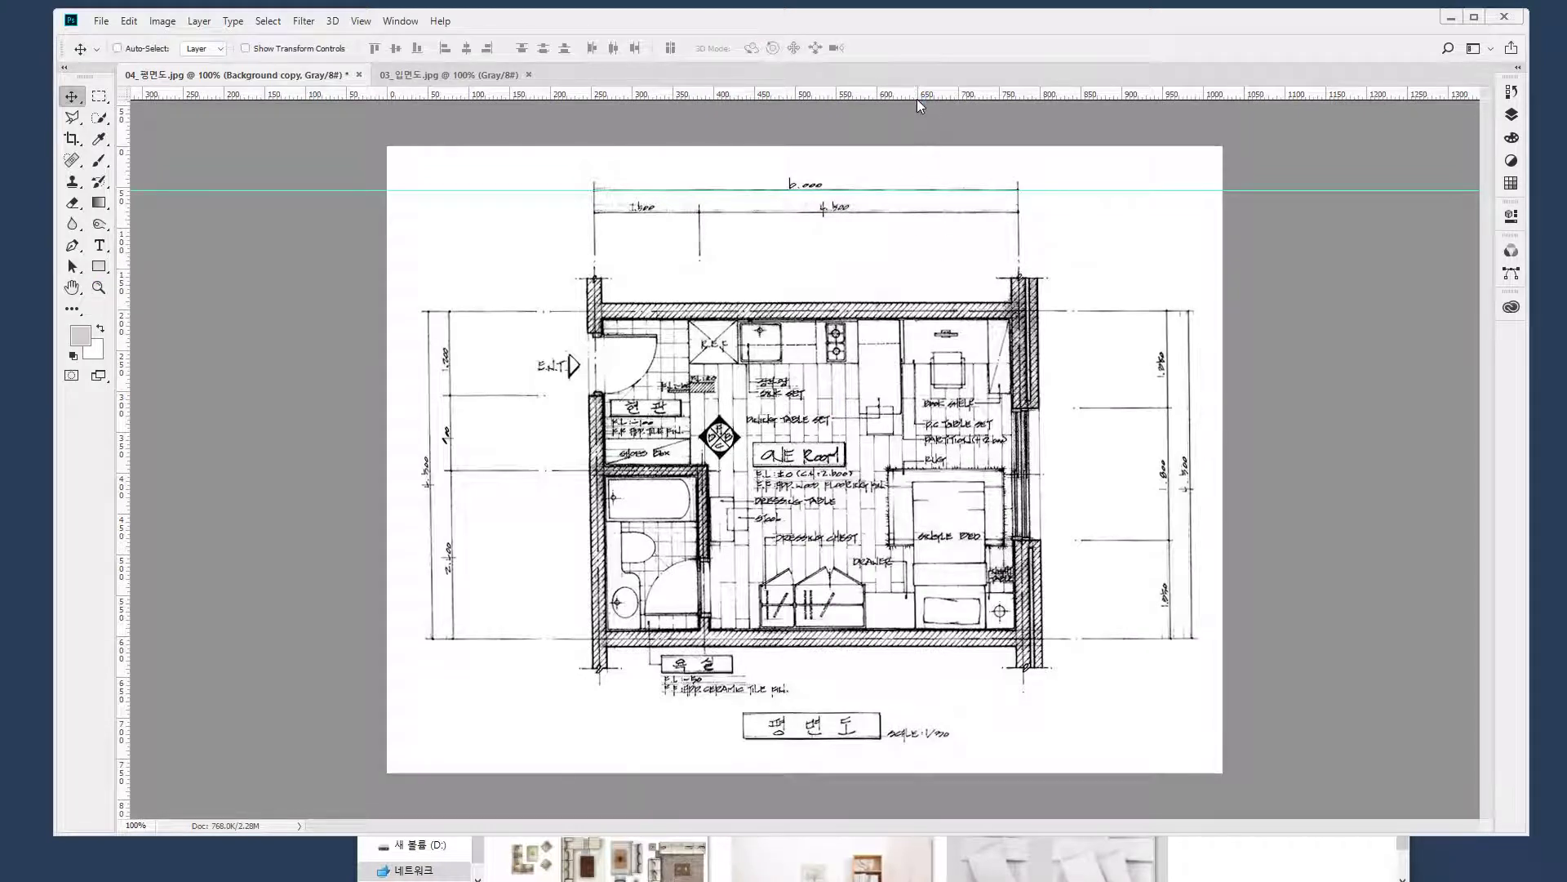
pyautogui.moveTo(923, 95); pyautogui.dragTo(836, 475)
pyautogui.keyDown('ctrl'); pyautogui.click(867, 308); pyautogui.keyUp('ctrl')
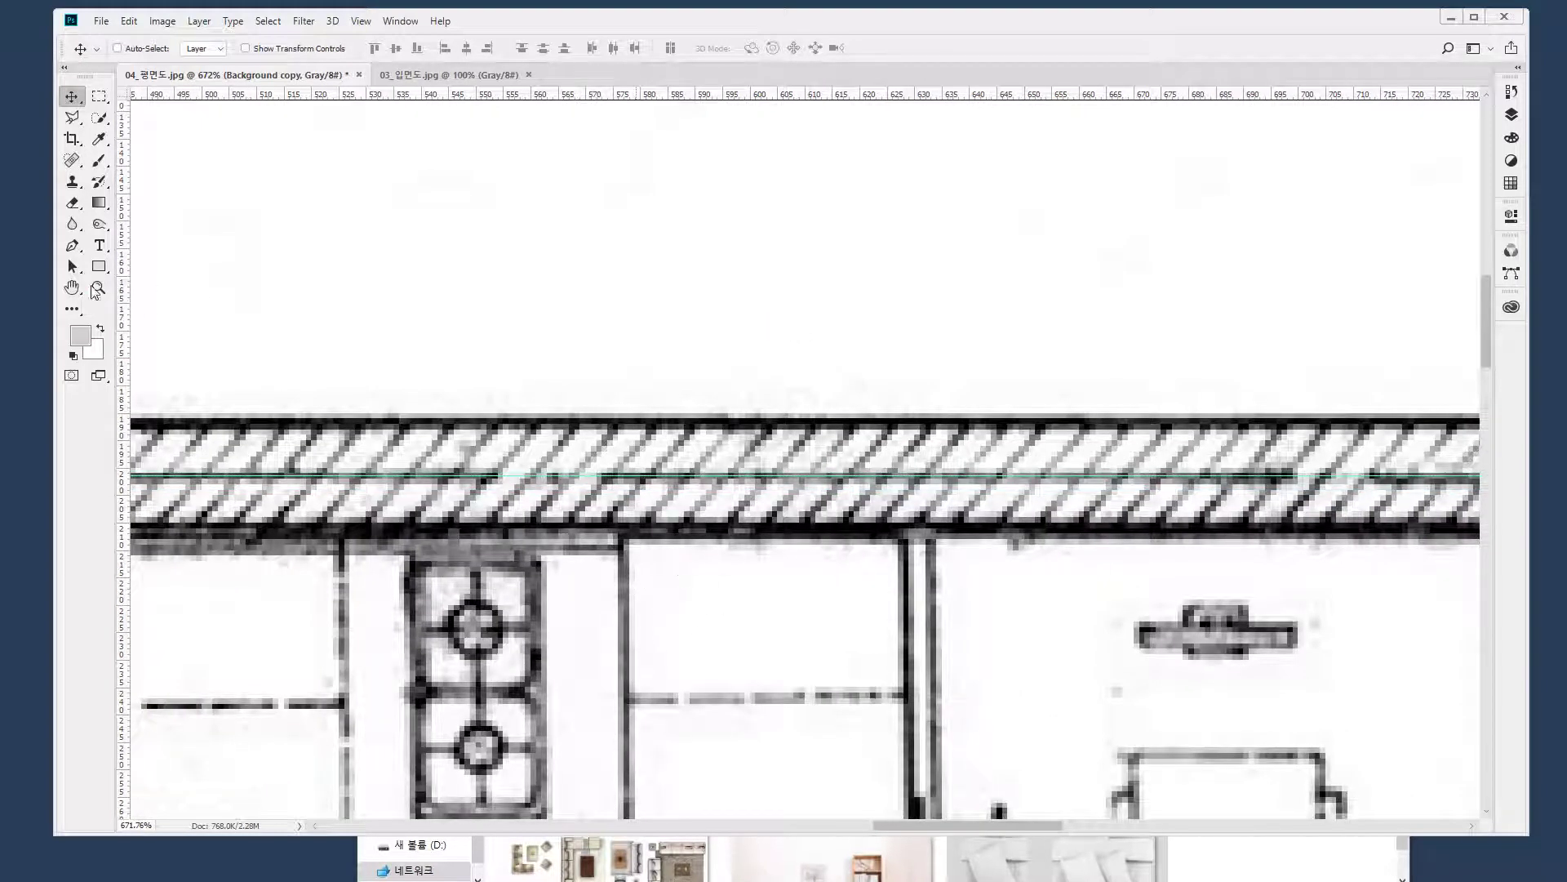
pyautogui.doubleClick(97, 291)
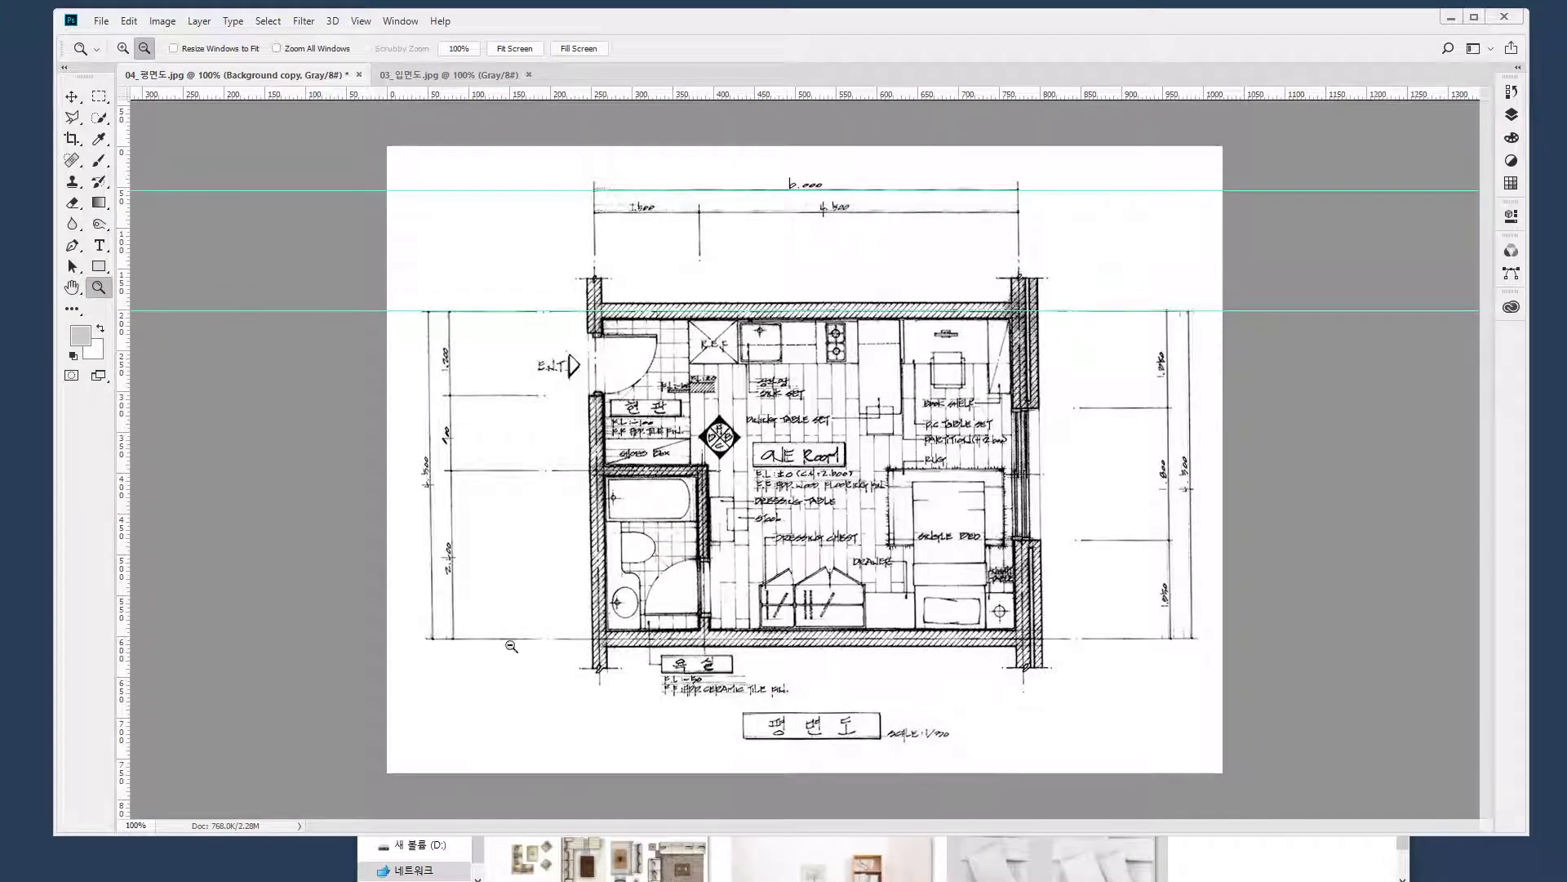
# Place a vertical guide at the left end of the 6.000 dimension line and compare the left wall's axis against it
pyautogui.moveTo(124, 416); pyautogui.dragTo(593, 436)
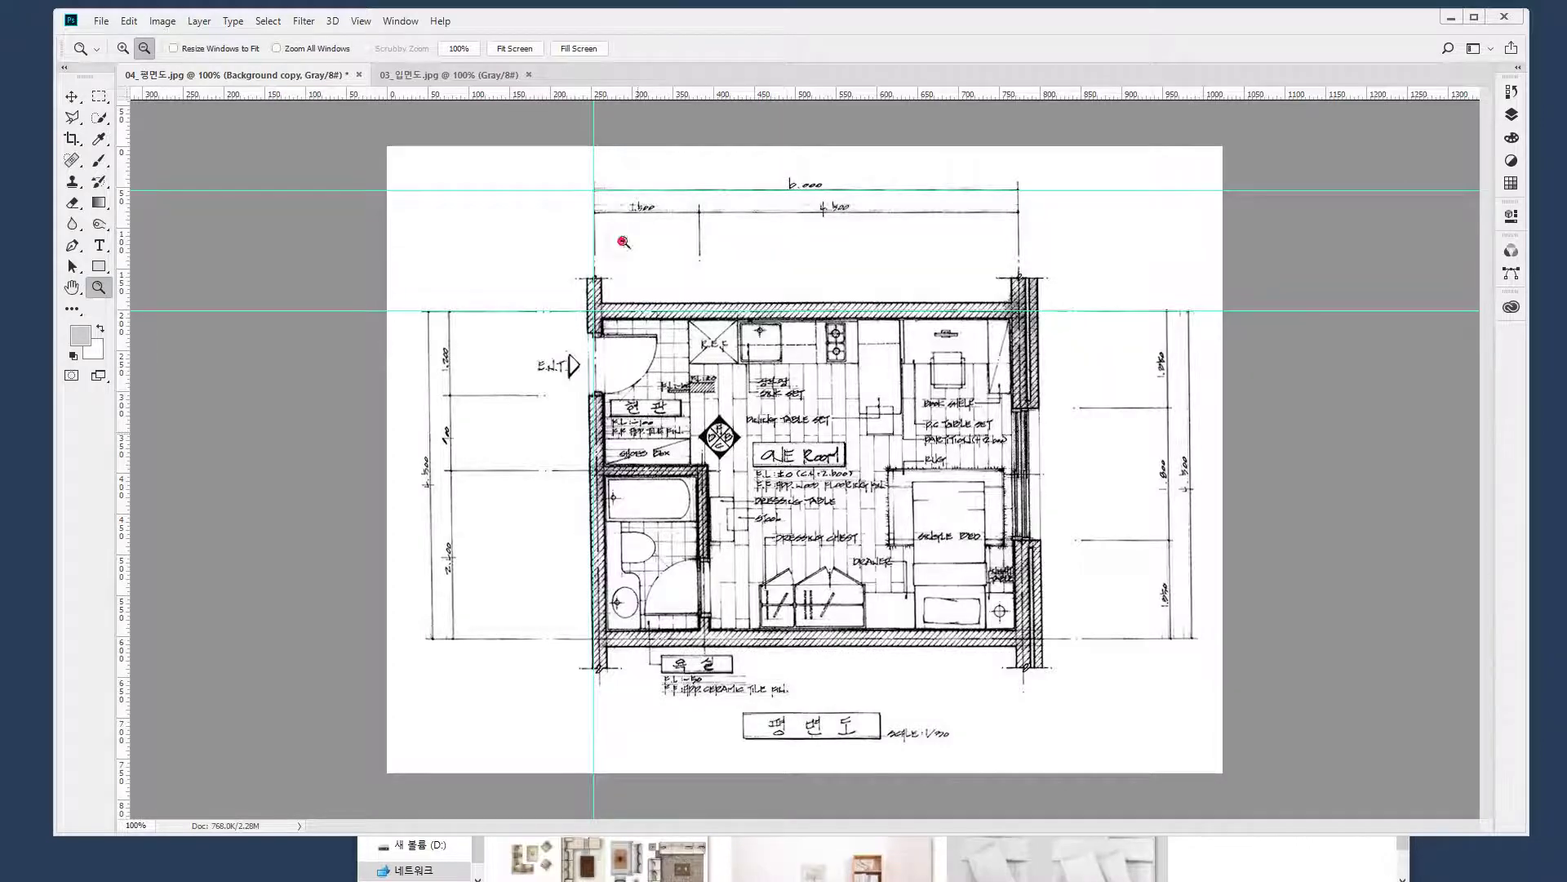
pyautogui.moveTo(518, 182); pyautogui.dragTo(718, 310)
pyautogui.scroll(-15, 715, 647)
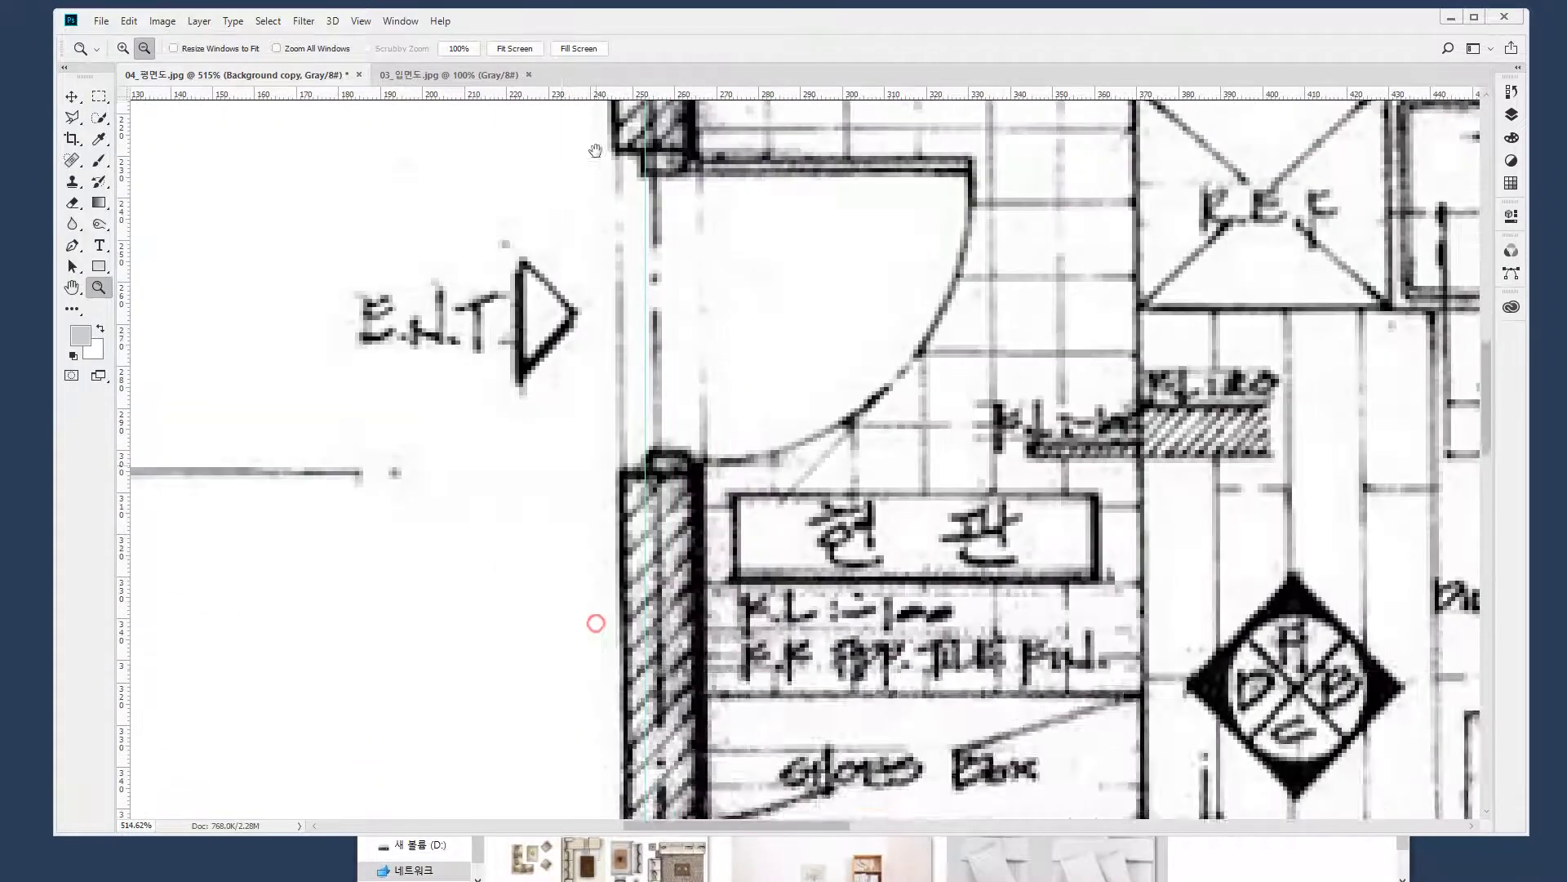
pyautogui.scroll(-3, 529, 300)
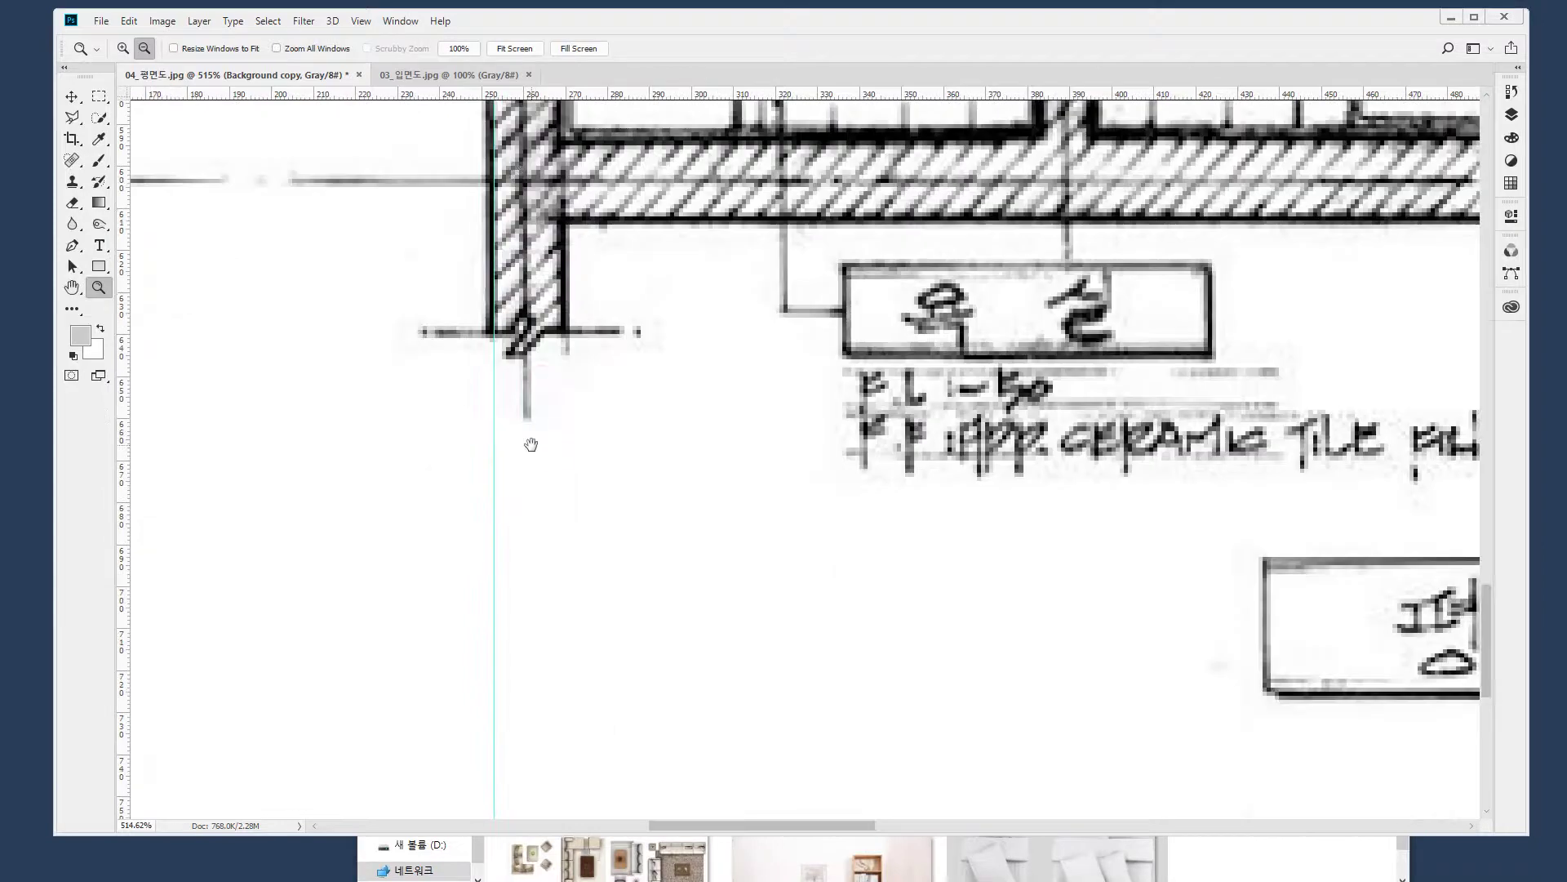
pyautogui.doubleClick(72, 287)
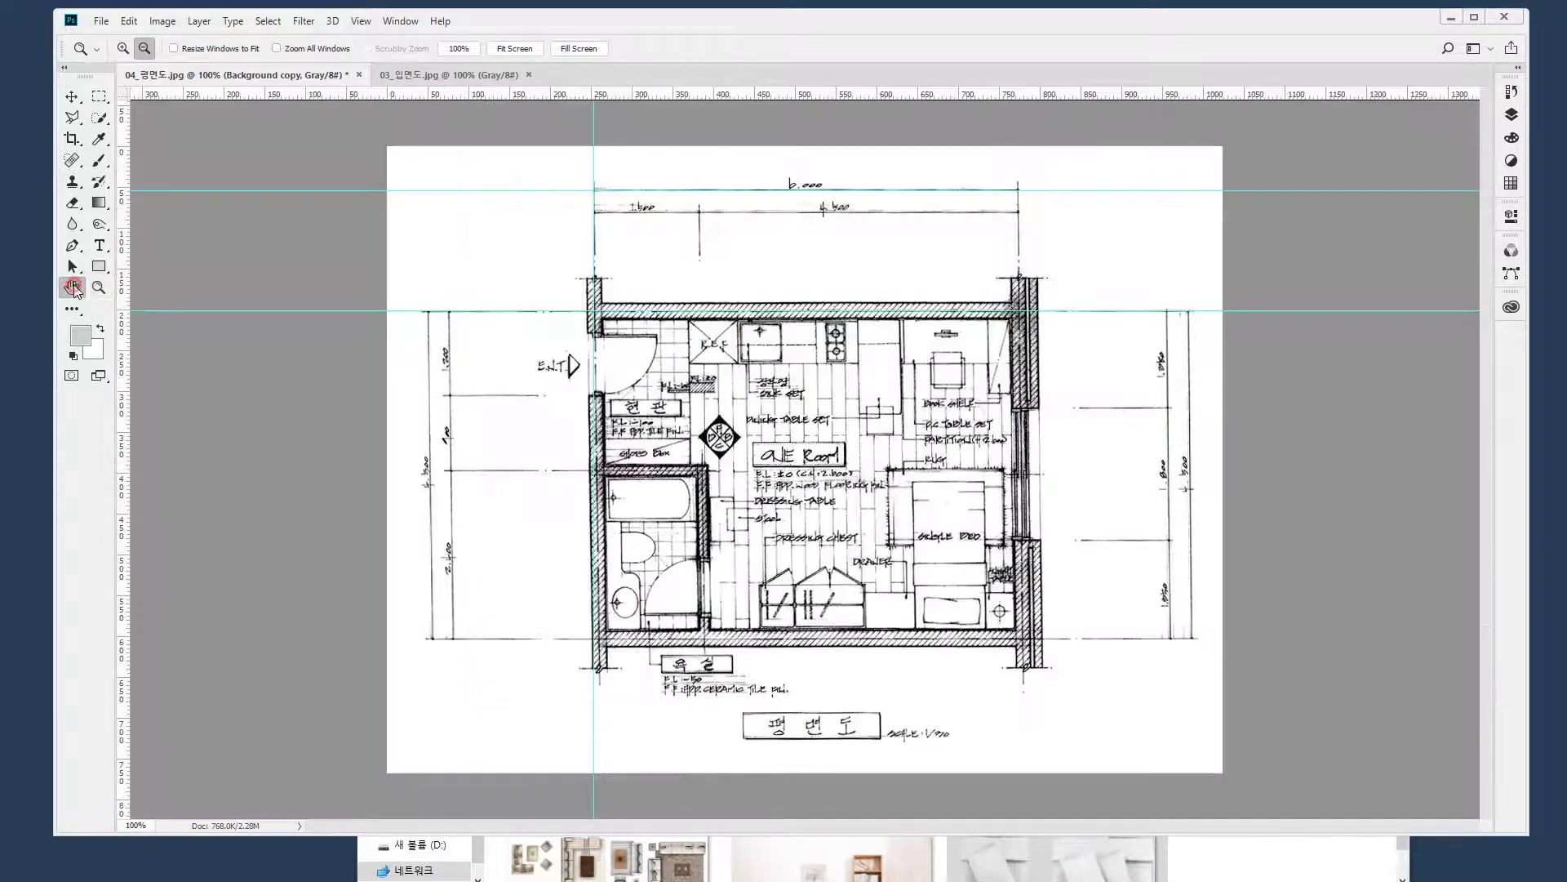
# Shift the vertical guide slightly right onto the left wall's centre line at the upper-left corner of the plan
pyautogui.moveTo(527, 272); pyautogui.dragTo(658, 361)
pyautogui.press('v')
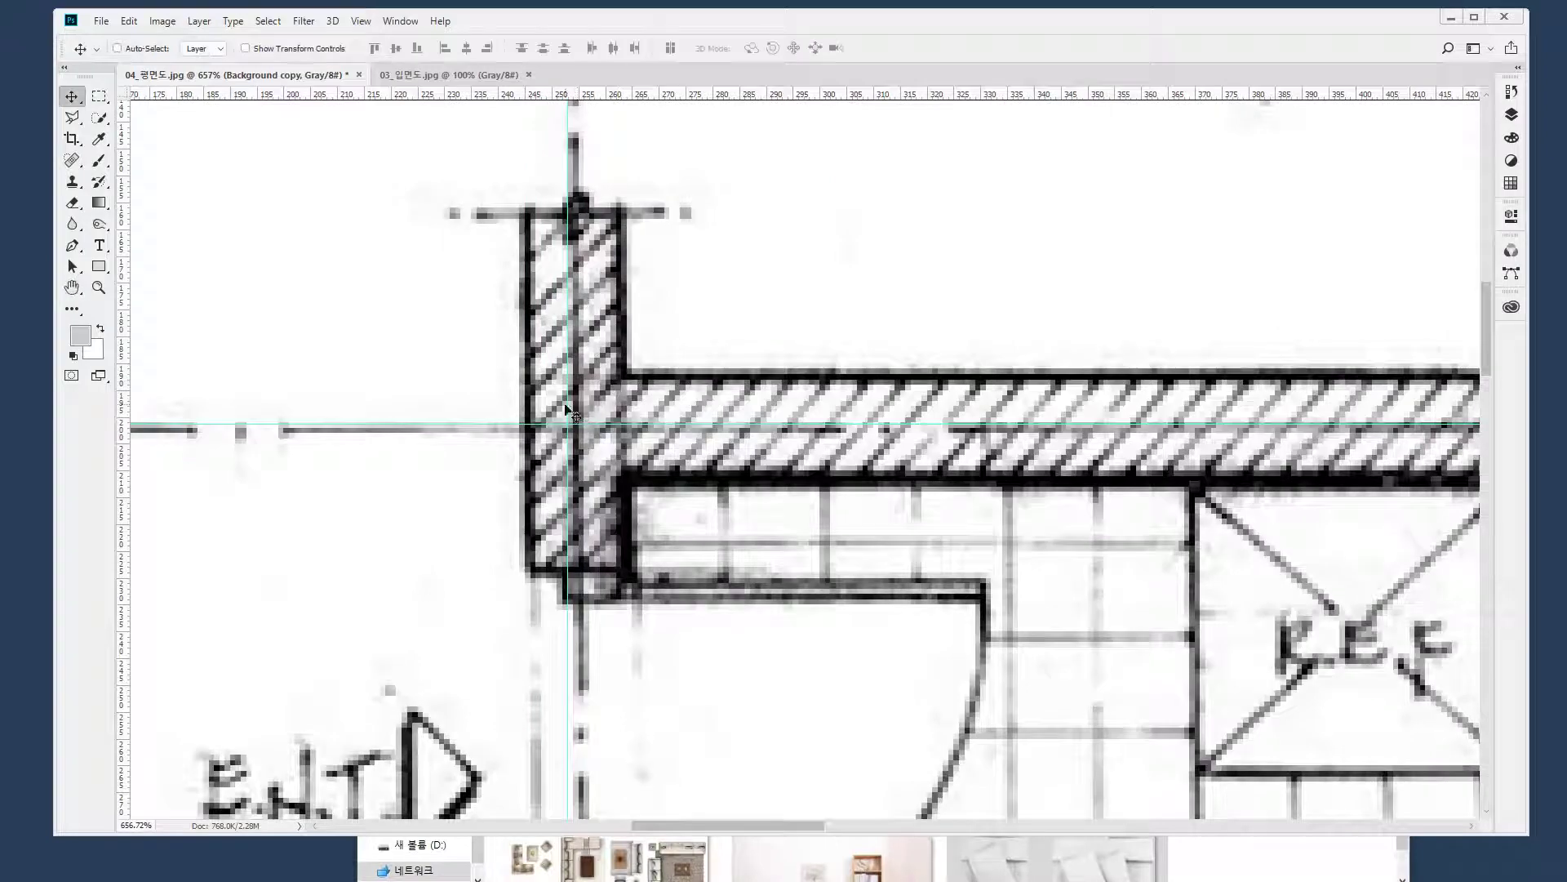
pyautogui.moveTo(569, 405); pyautogui.dragTo(577, 404)
pyautogui.hscroll(20, 1120, 493)
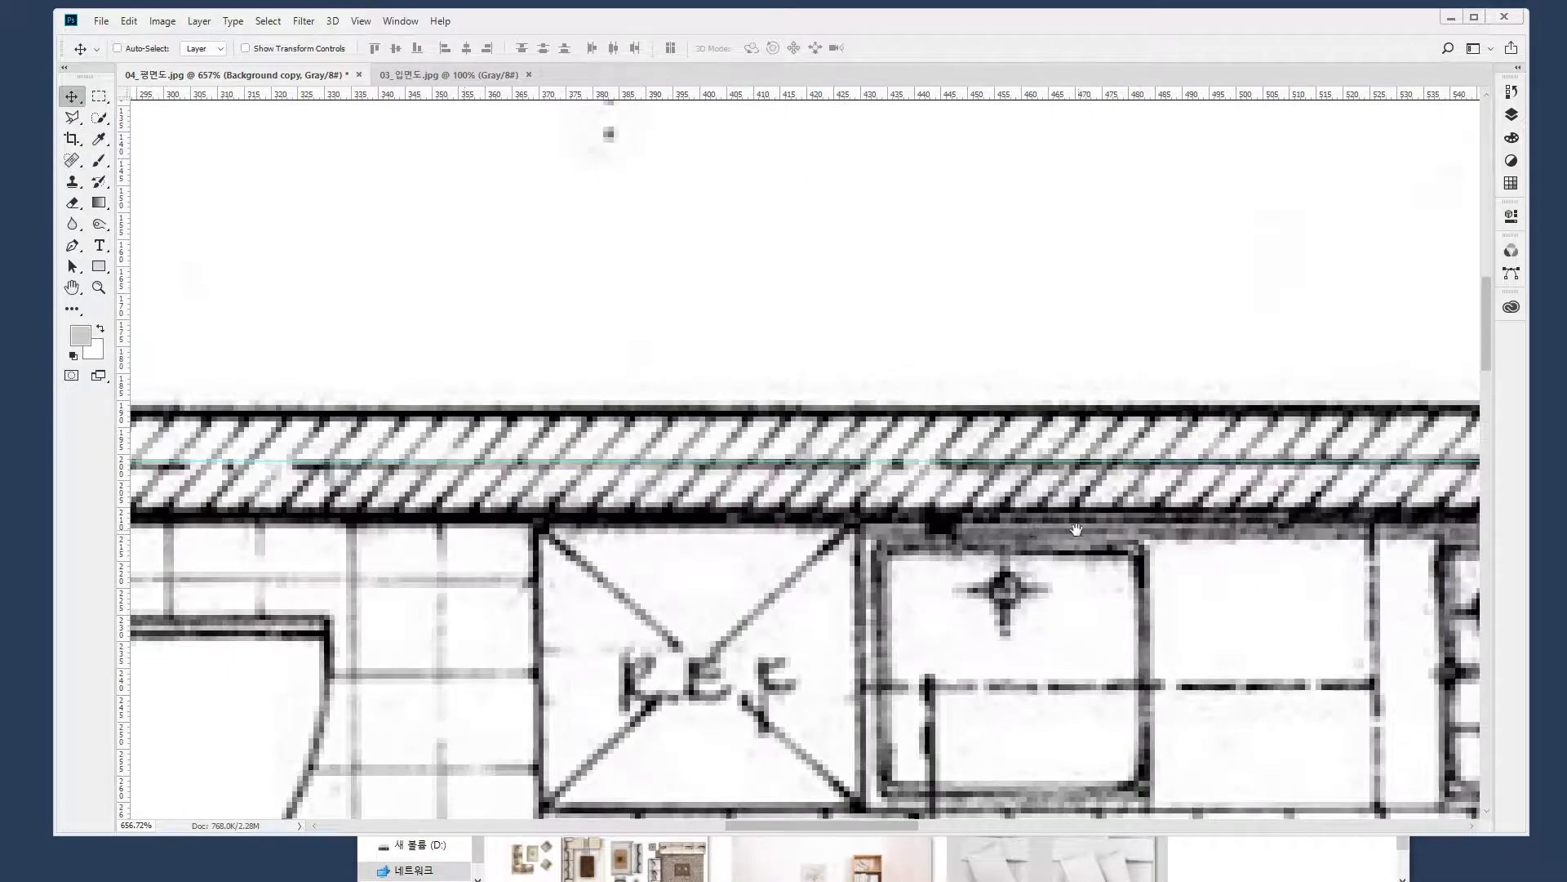
# Compare the upper hatched wall's centre line and the lower end of the left wall's axis against the guides
pyautogui.hscroll(-9, 839, 491)
pyautogui.scroll(-3, 839, 490)
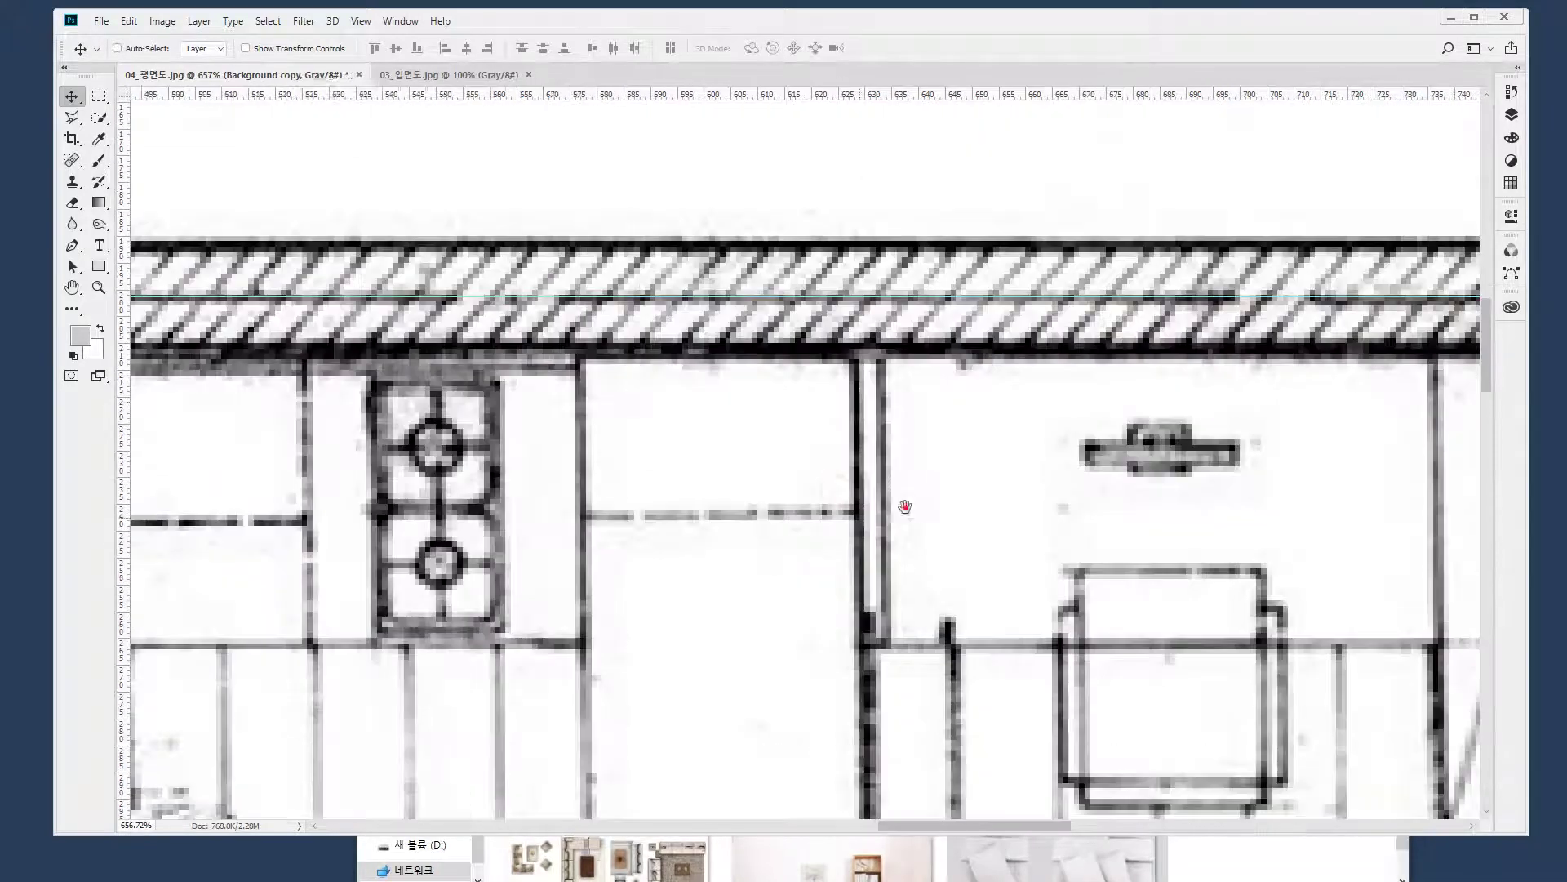
pyautogui.doubleClick(99, 287)
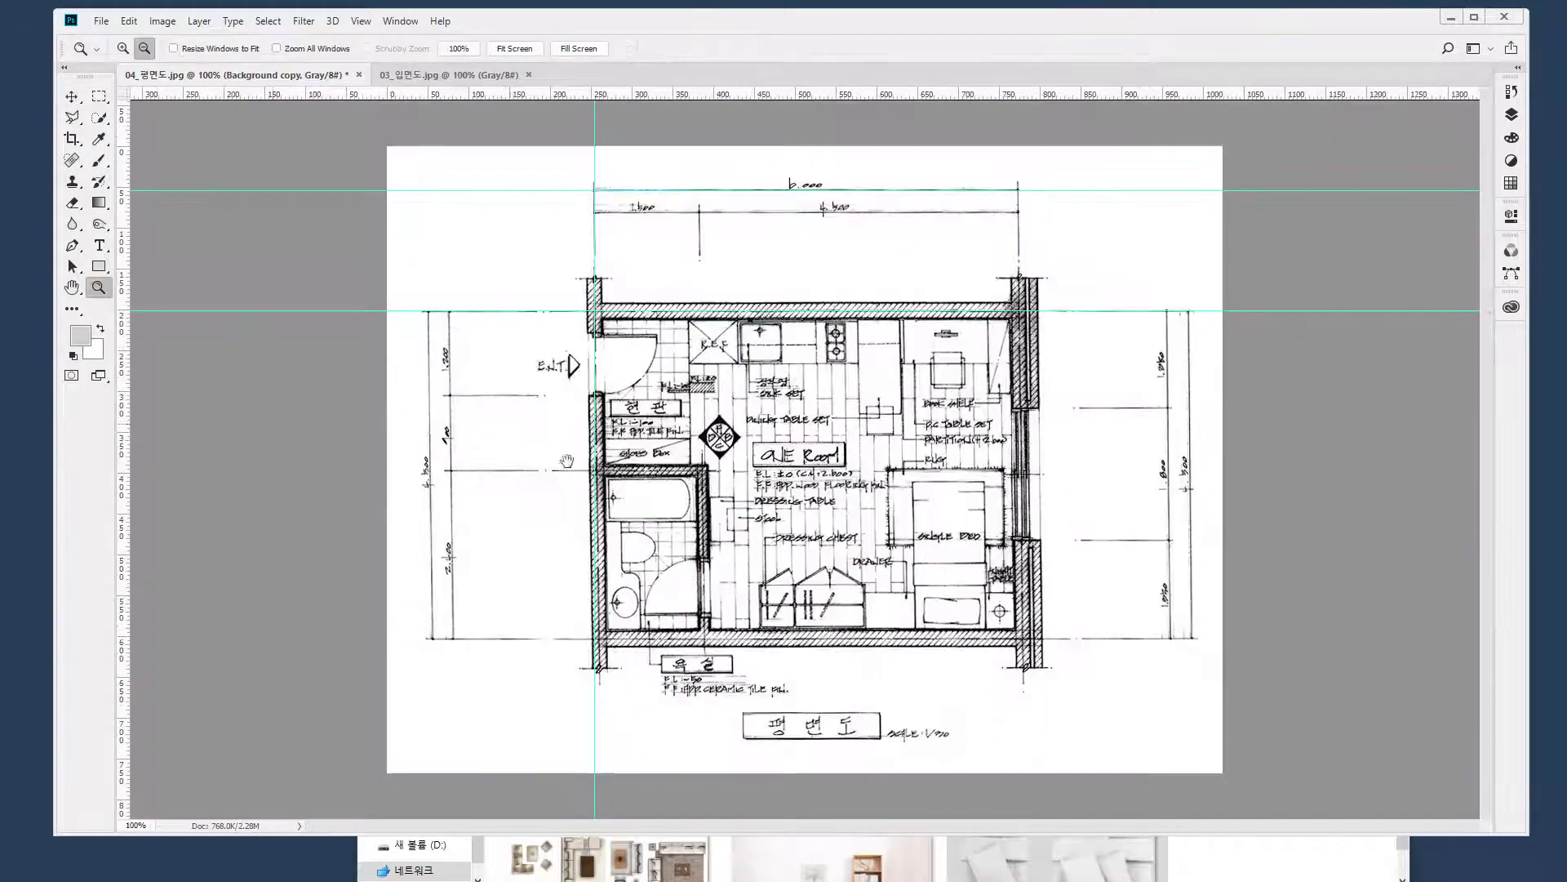
pyautogui.moveTo(564, 631); pyautogui.dragTo(649, 690)
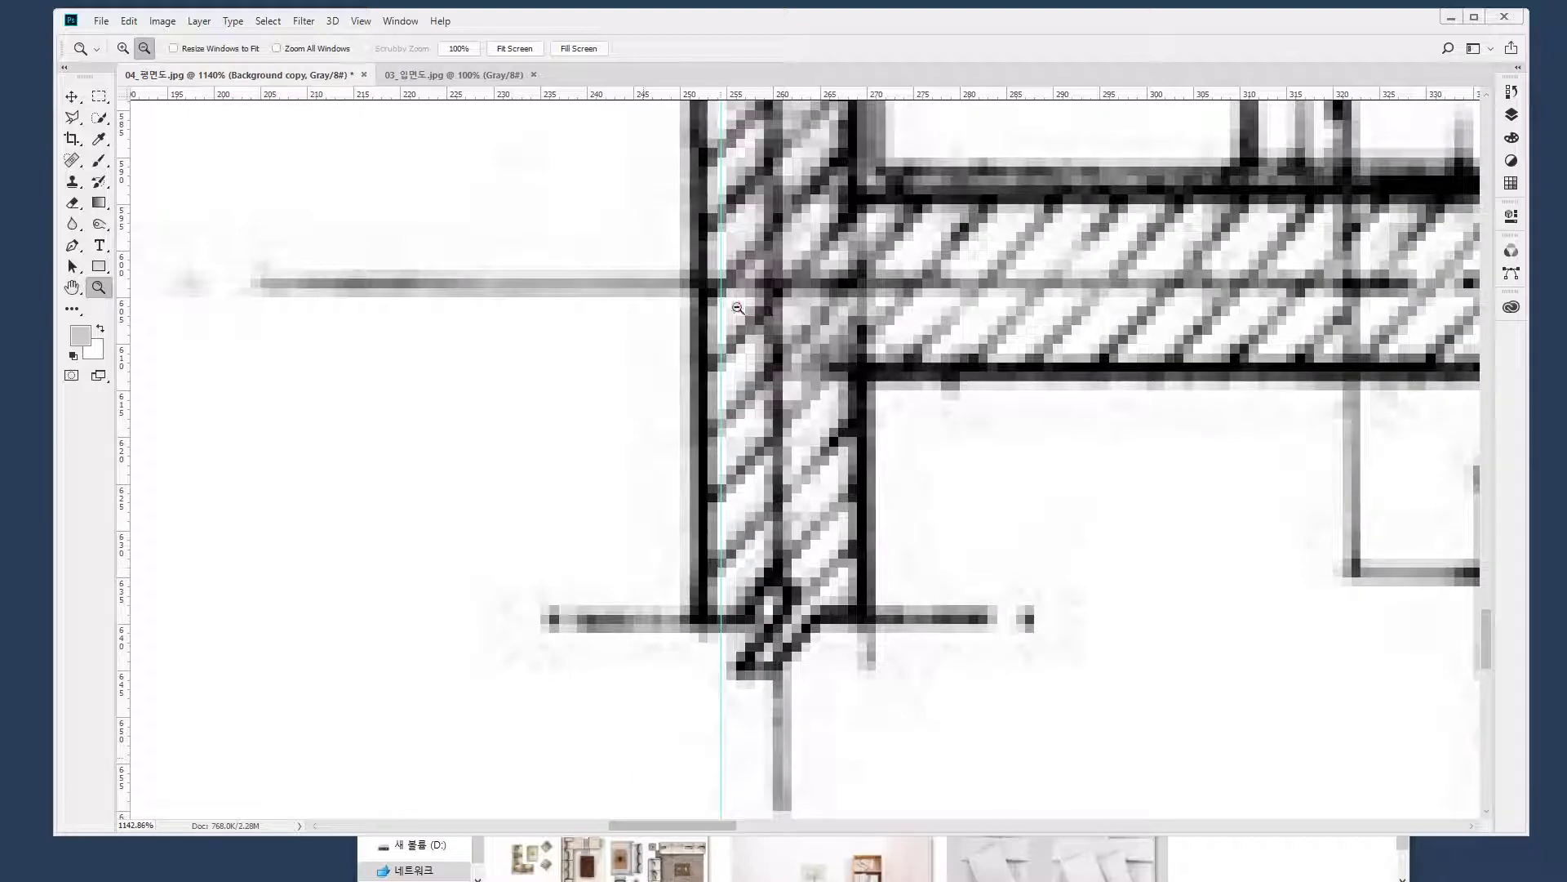
pyautogui.moveTo(780, 240); pyautogui.dragTo(785, 601)
pyautogui.moveTo(722, 265); pyautogui.dragTo(712, 569)
pyautogui.press('Escape')
pyautogui.keyDown('alt'); pyautogui.click(1012, 565); pyautogui.keyUp('alt')
pyautogui.keyDown('alt'); pyautogui.click(1012, 561); pyautogui.keyUp('alt')
pyautogui.keyDown('alt'); pyautogui.click(1013, 563); pyautogui.keyUp('alt')
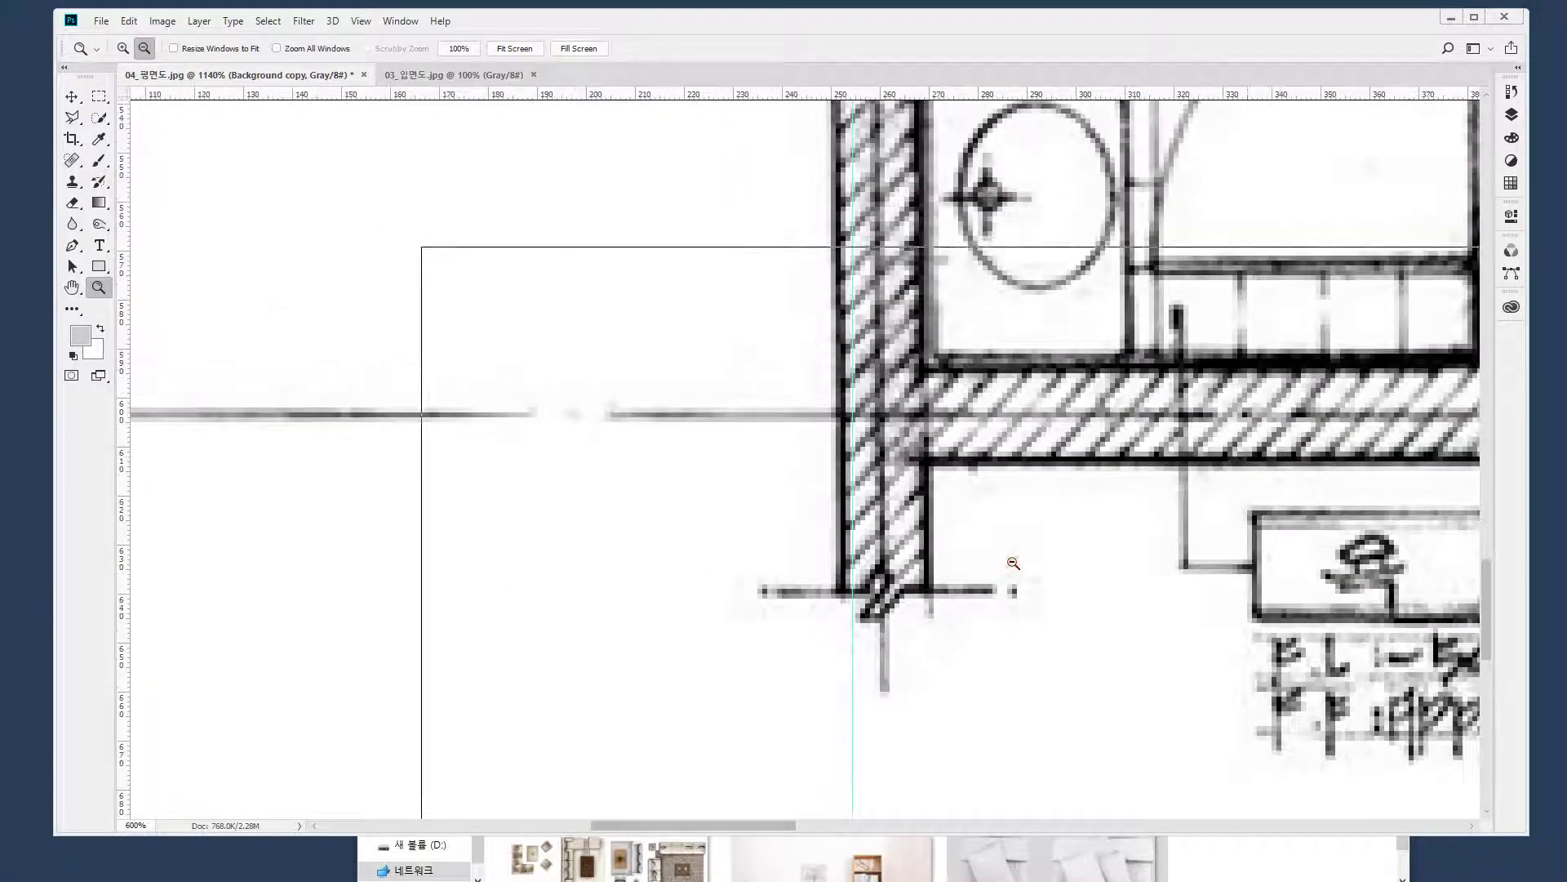
pyautogui.keyDown('alt'); pyautogui.click(1013, 564); pyautogui.keyUp('alt')
pyautogui.keyDown('alt'); pyautogui.click(1012, 562); pyautogui.keyUp('alt')
pyautogui.keyDown('alt'); pyautogui.click(1009, 560); pyautogui.keyUp('alt')
pyautogui.keyDown('alt'); pyautogui.click(1009, 561); pyautogui.keyUp('alt')
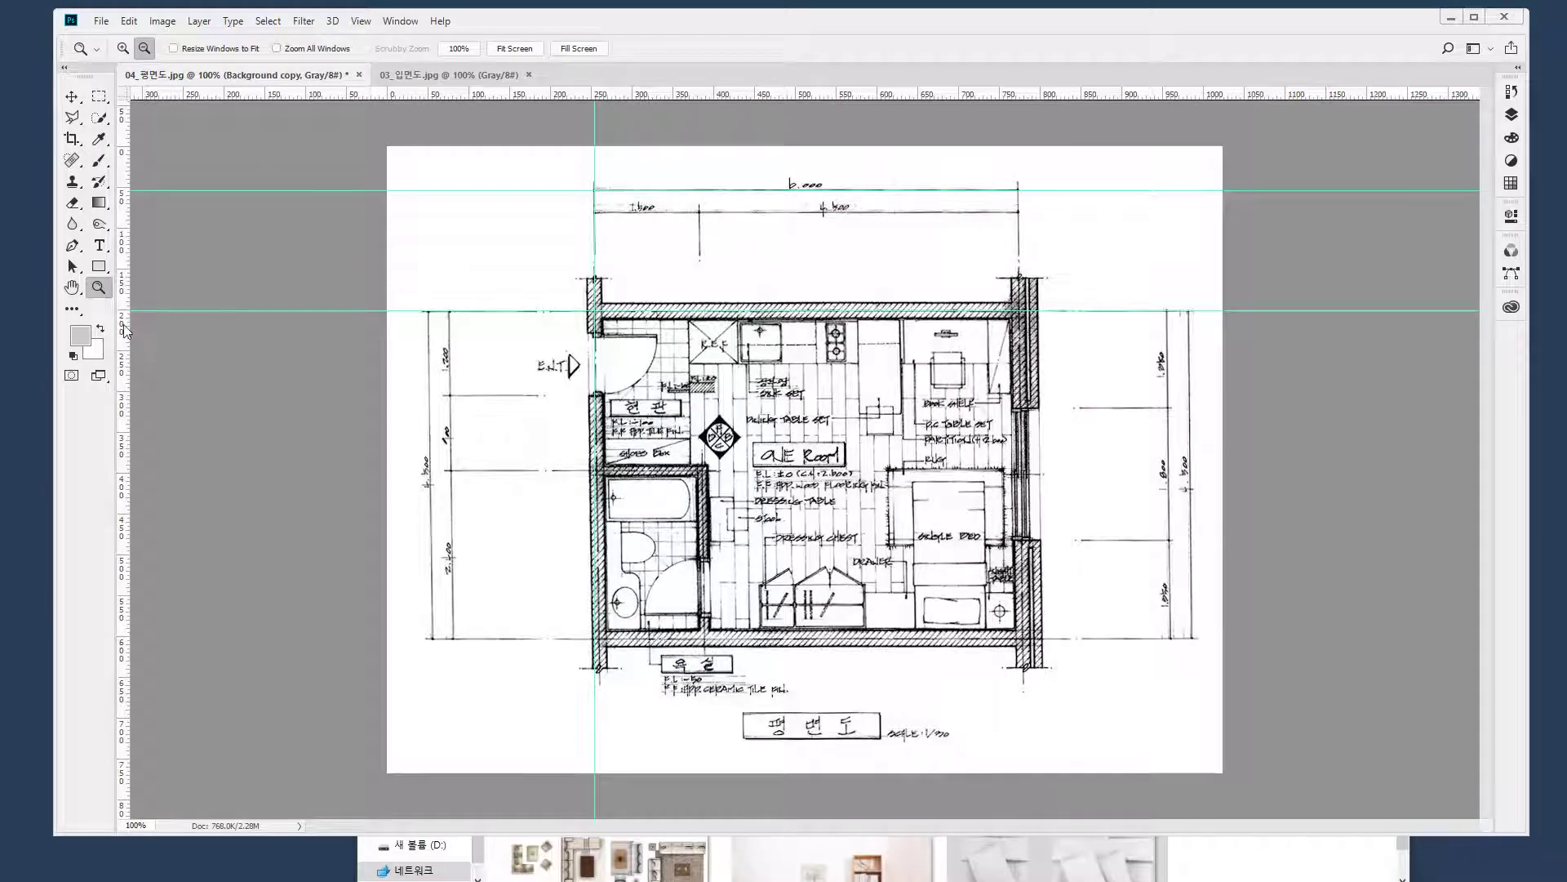
# Place a vertical guide at the right end of the 6.000 dimension line and compare the right wall's axis against it
pyautogui.moveTo(124, 331); pyautogui.dragTo(1018, 336)
pyautogui.moveTo(982, 220); pyautogui.dragTo(1097, 342)
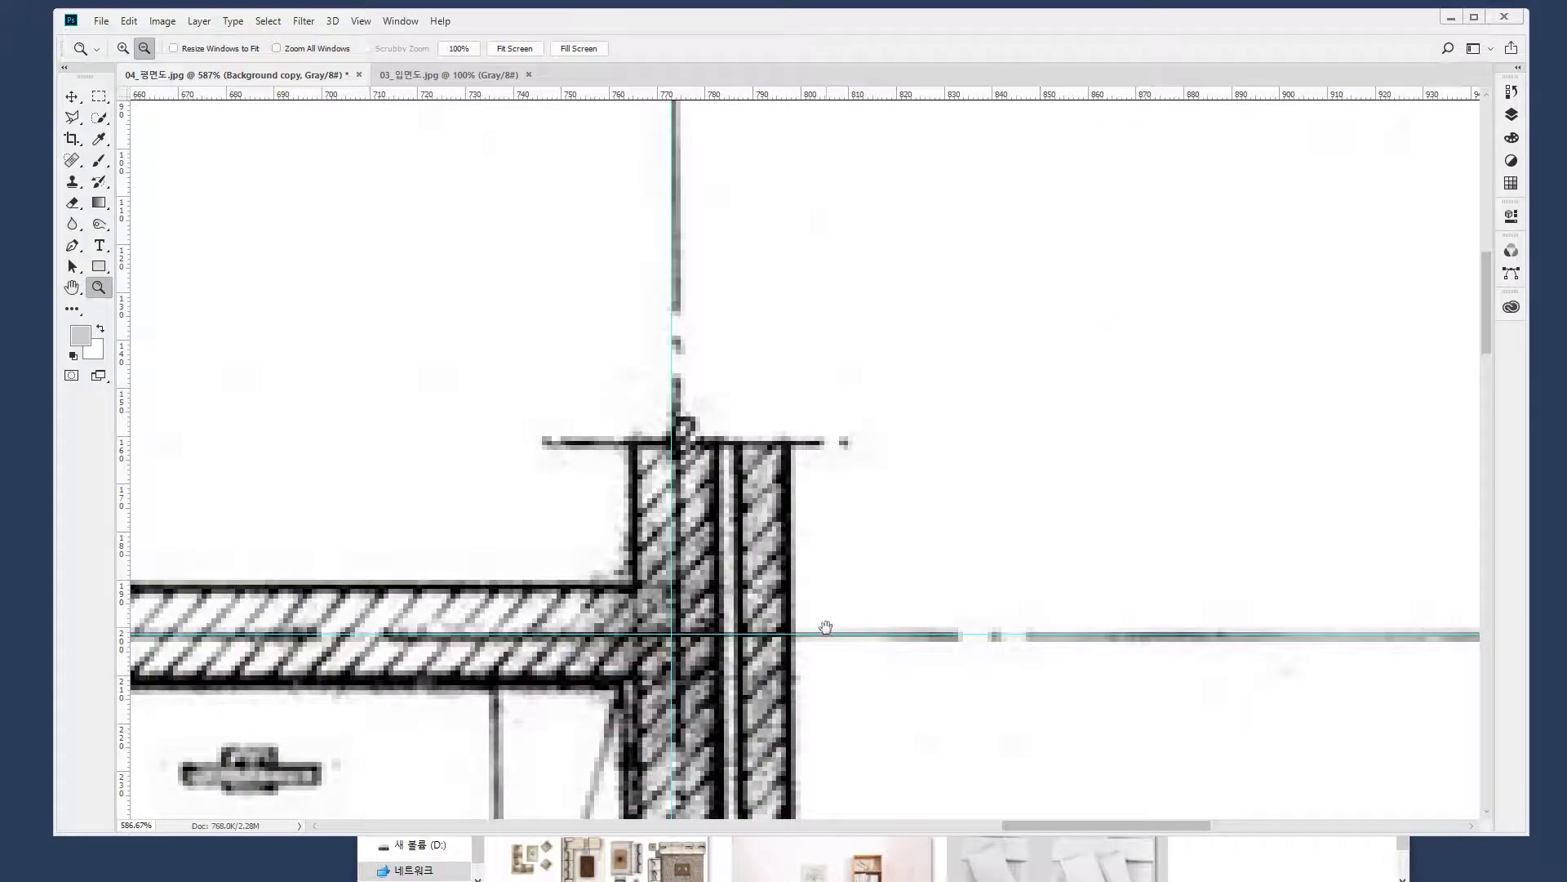
pyautogui.moveTo(827, 627); pyautogui.dragTo(1060, 305)
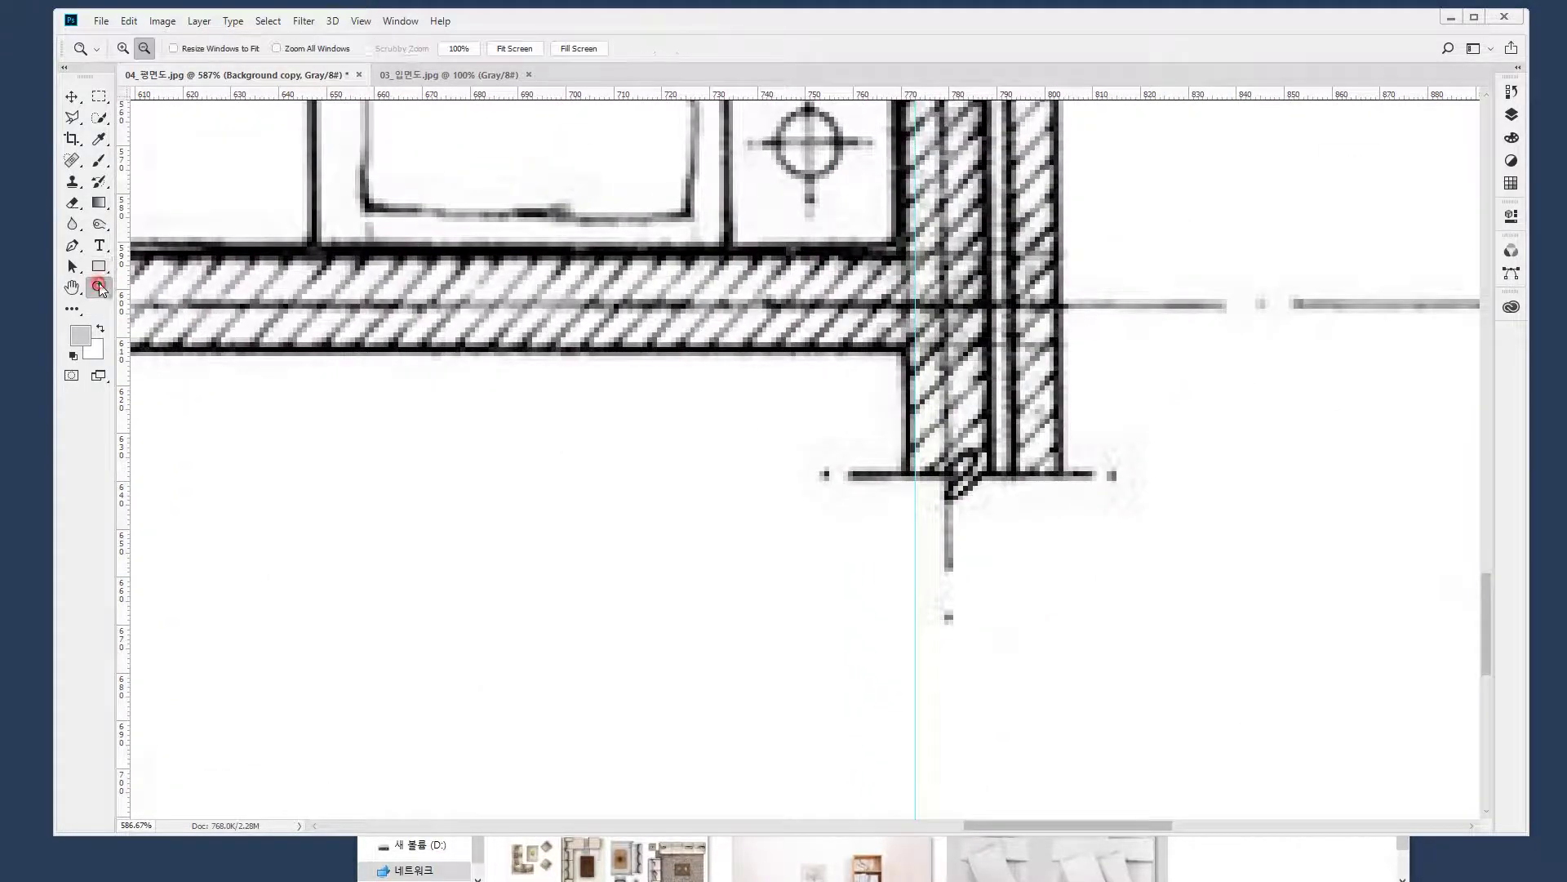
pyautogui.doubleClick(101, 286)
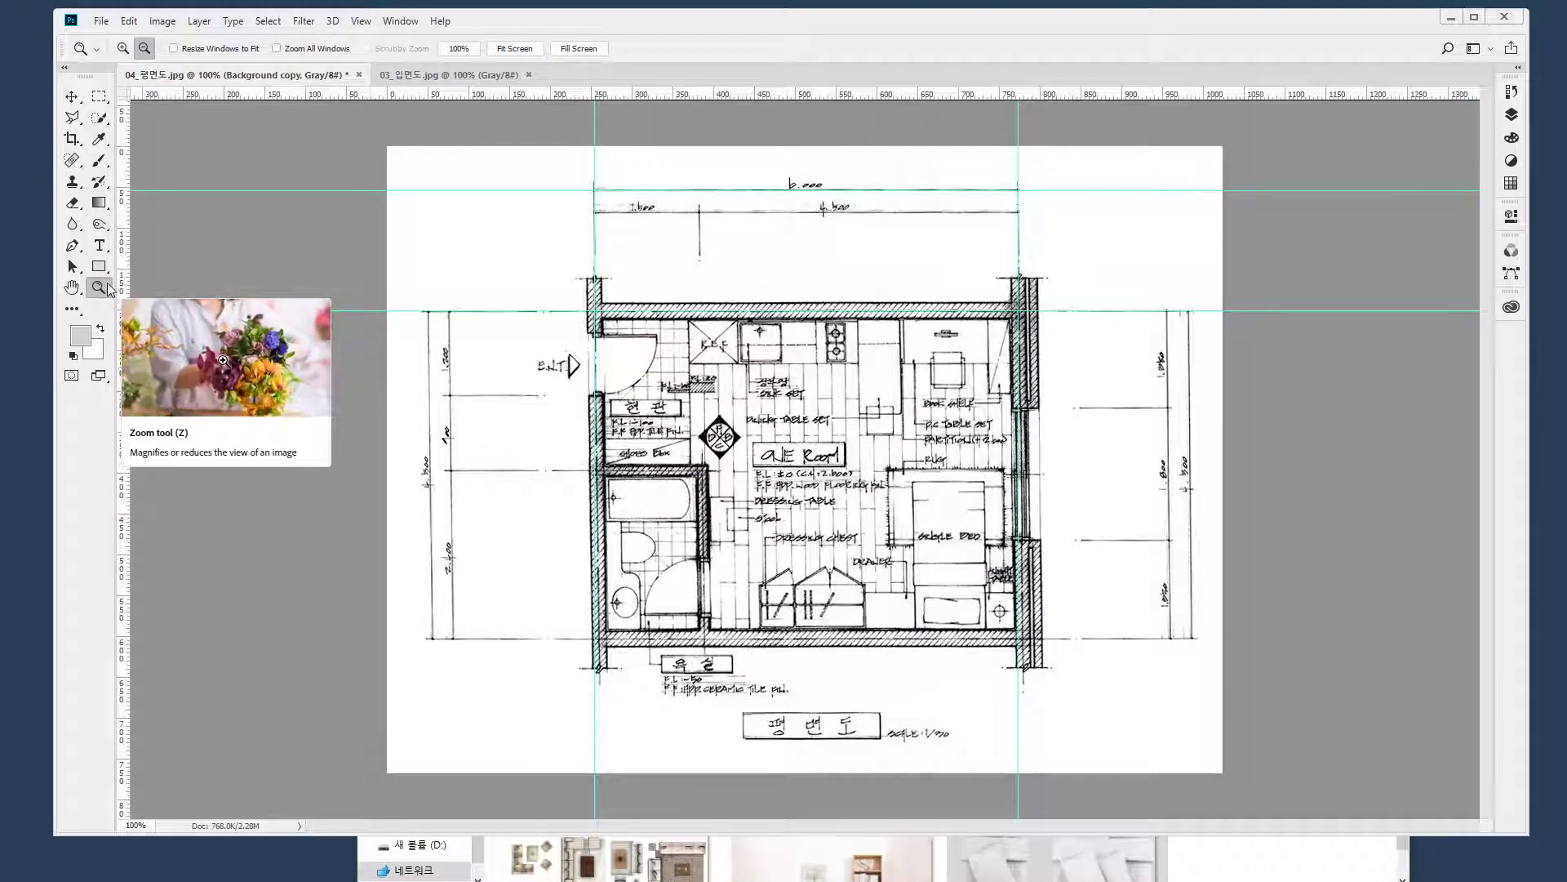
# Distort the Background copy by shifting its lower edge slightly left, a horizontal skew of about -0.44°, towards the vertical guides
pyautogui.hotkey('ctrl', 't')
pyautogui.rightClick(802, 341)
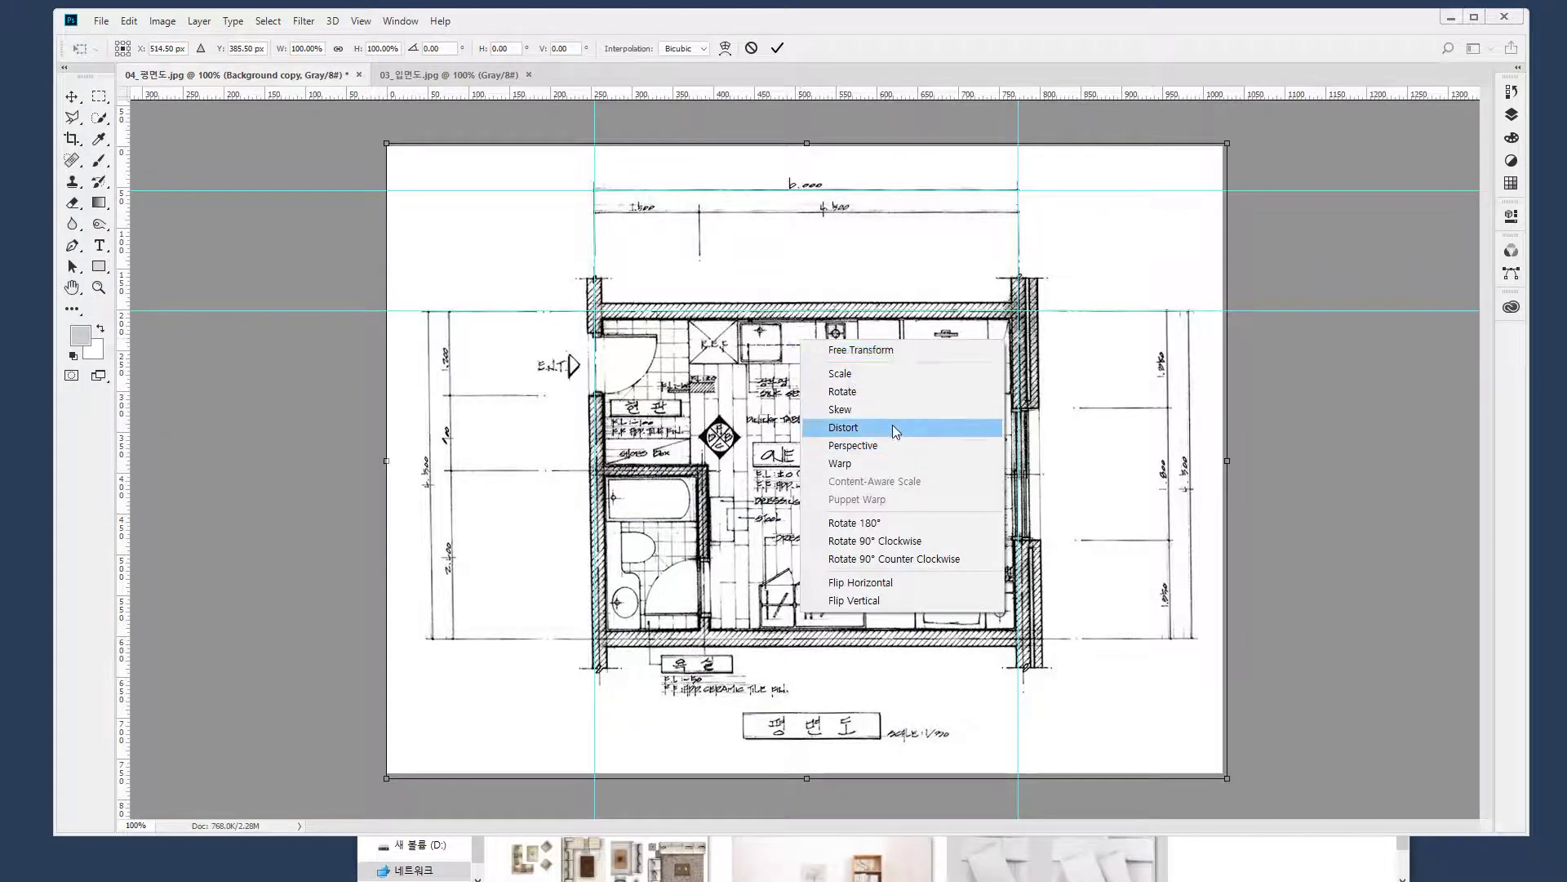
pyautogui.click(893, 427)
pyautogui.moveTo(806, 777); pyautogui.dragTo(801, 781)
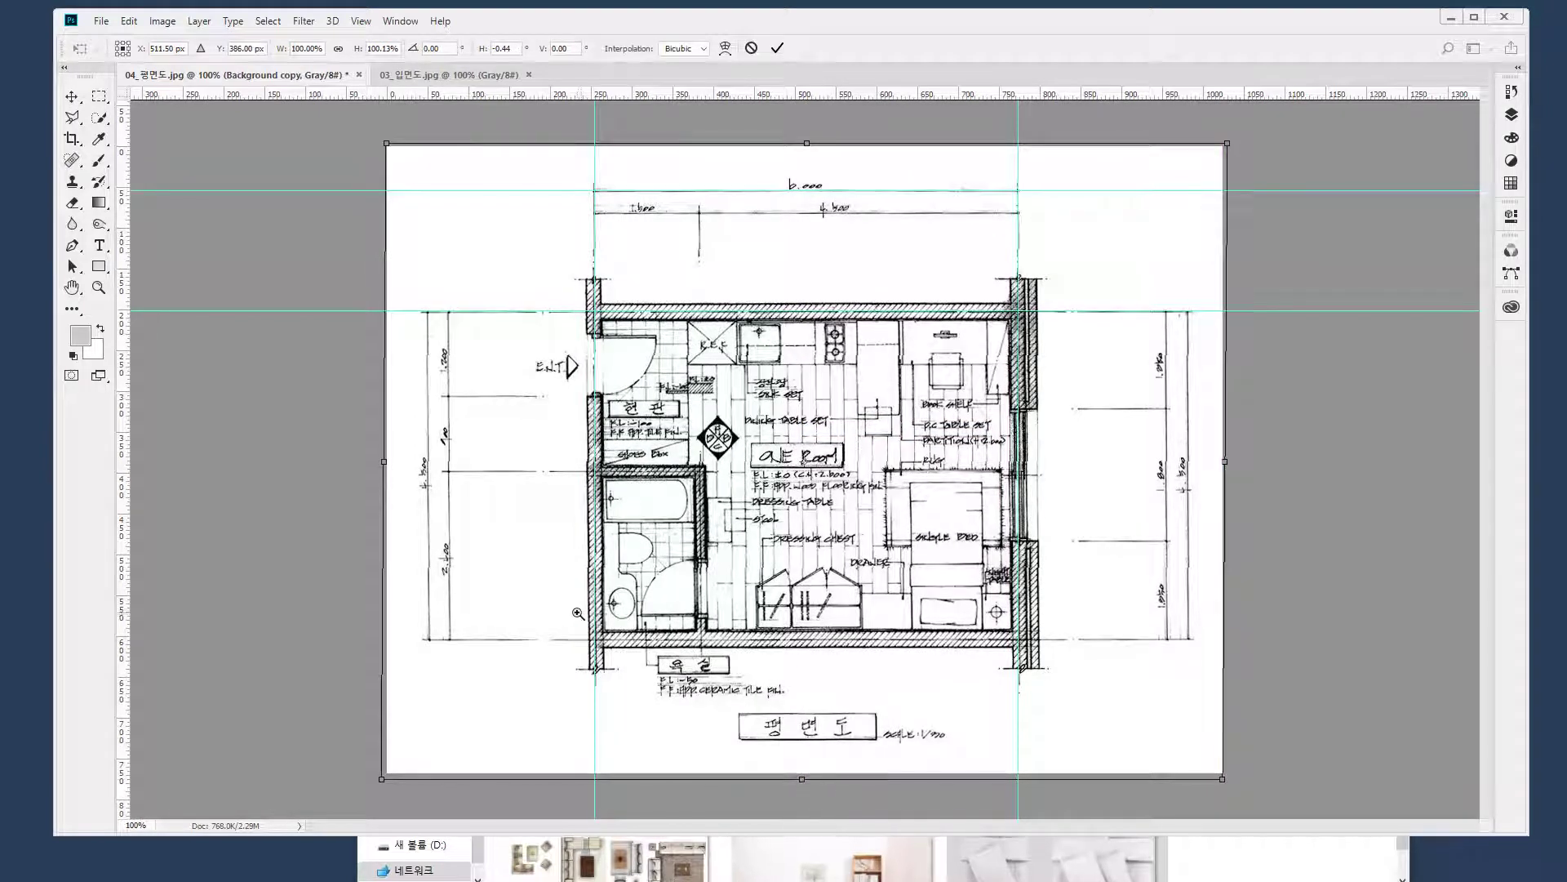
# Check the left wall's lower end, distort the lower edge slightly further left to bring the wall's axis onto the guide, and apply the transform
pyautogui.moveTo(578, 613); pyautogui.dragTo(646, 761)
pyautogui.moveTo(1035, 630); pyautogui.dragTo(815, 363)
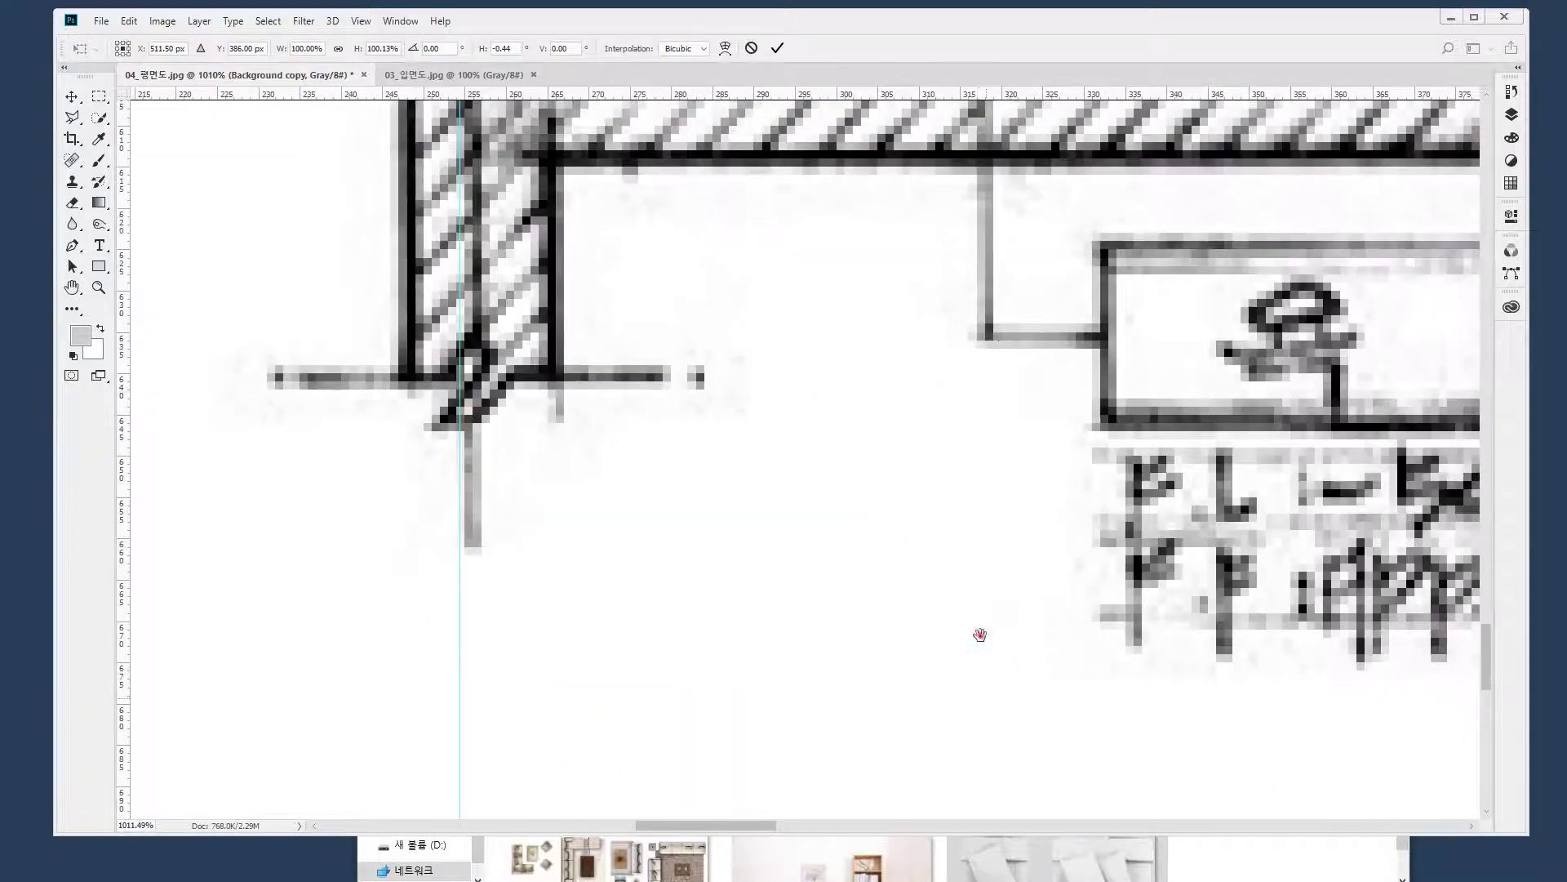
pyautogui.moveTo(980, 634); pyautogui.dragTo(856, 234)
pyautogui.moveTo(1014, 602); pyautogui.dragTo(1034, 616)
pyautogui.keyDown('alt'); pyautogui.click(1033, 618); pyautogui.keyUp('alt')
pyautogui.keyDown('alt'); pyautogui.click(1033, 618); pyautogui.keyUp('alt')
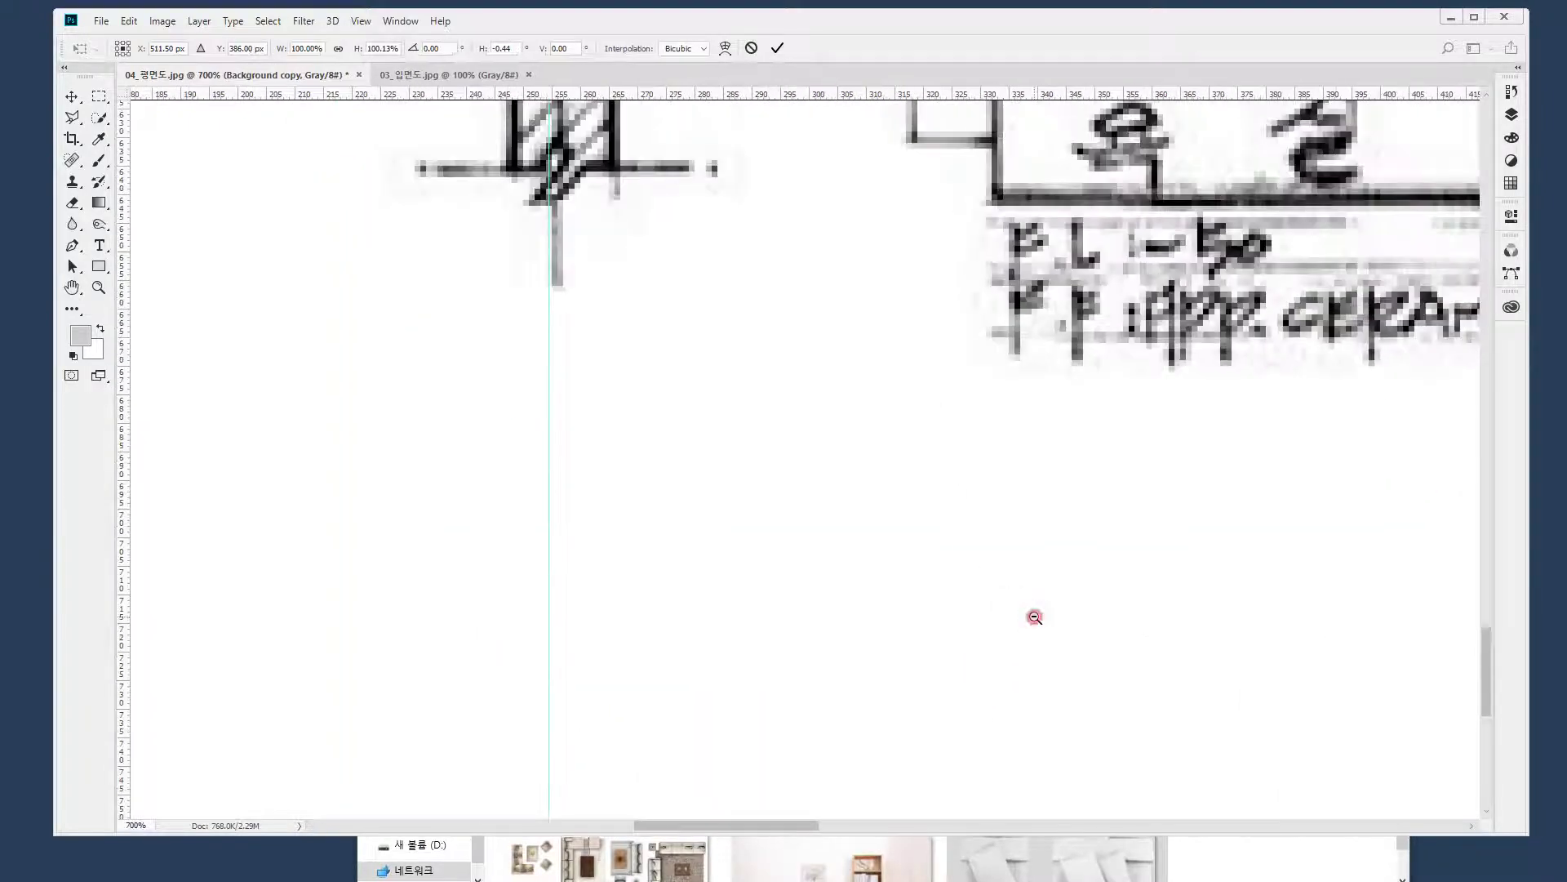
pyautogui.keyDown('alt'); pyautogui.click(1032, 618); pyautogui.keyUp('alt')
pyautogui.keyDown('alt'); pyautogui.click(1107, 634); pyautogui.keyUp('alt')
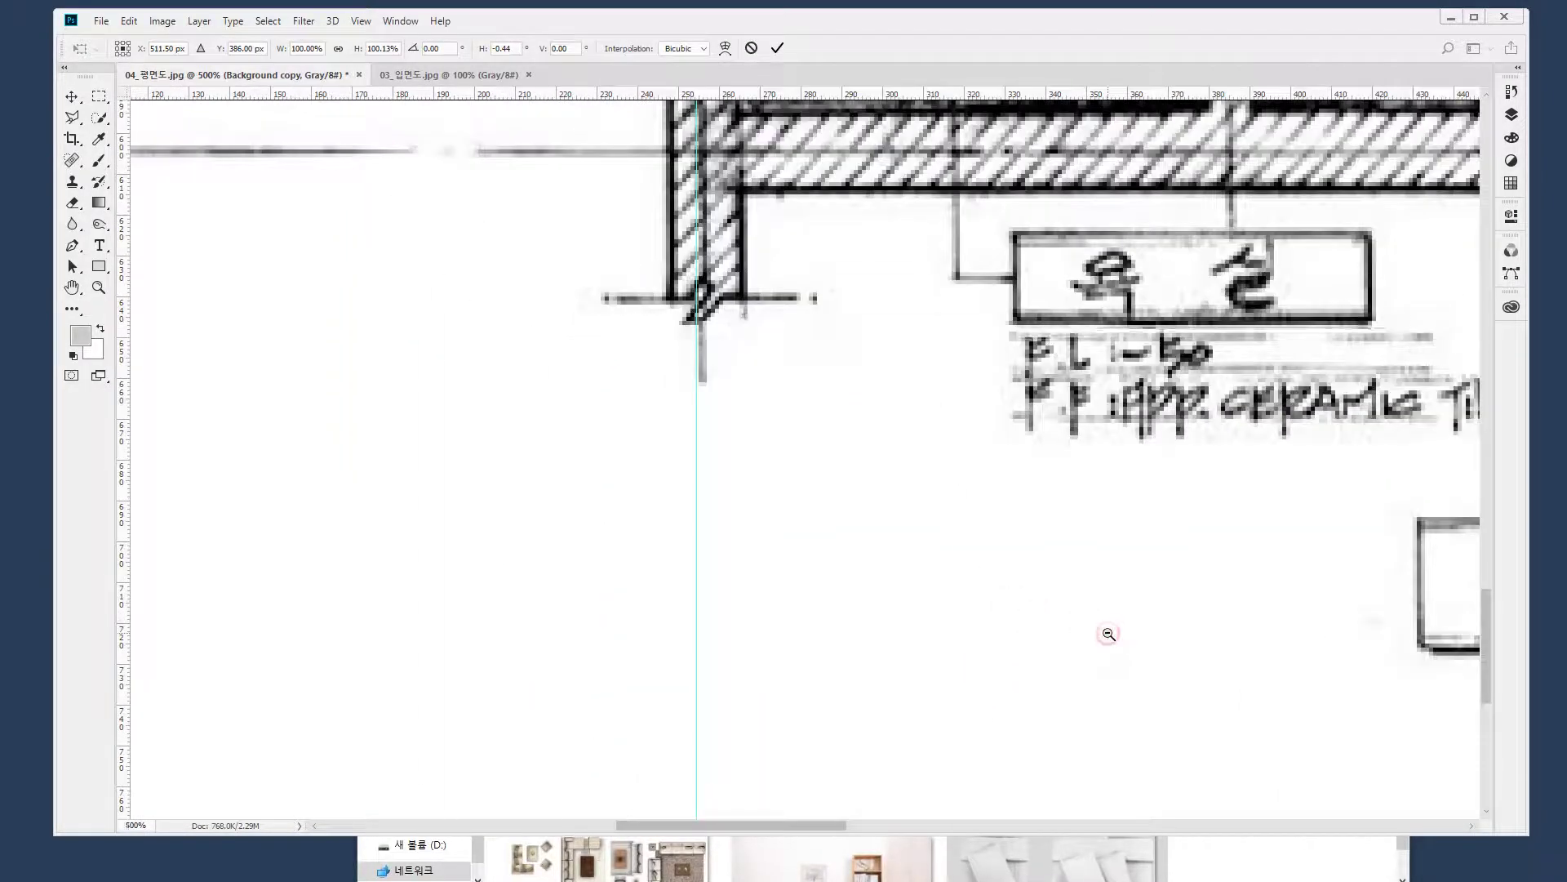
pyautogui.keyDown('alt'); pyautogui.click(1106, 633); pyautogui.keyUp('alt')
pyautogui.moveTo(1144, 644); pyautogui.dragTo(857, 634)
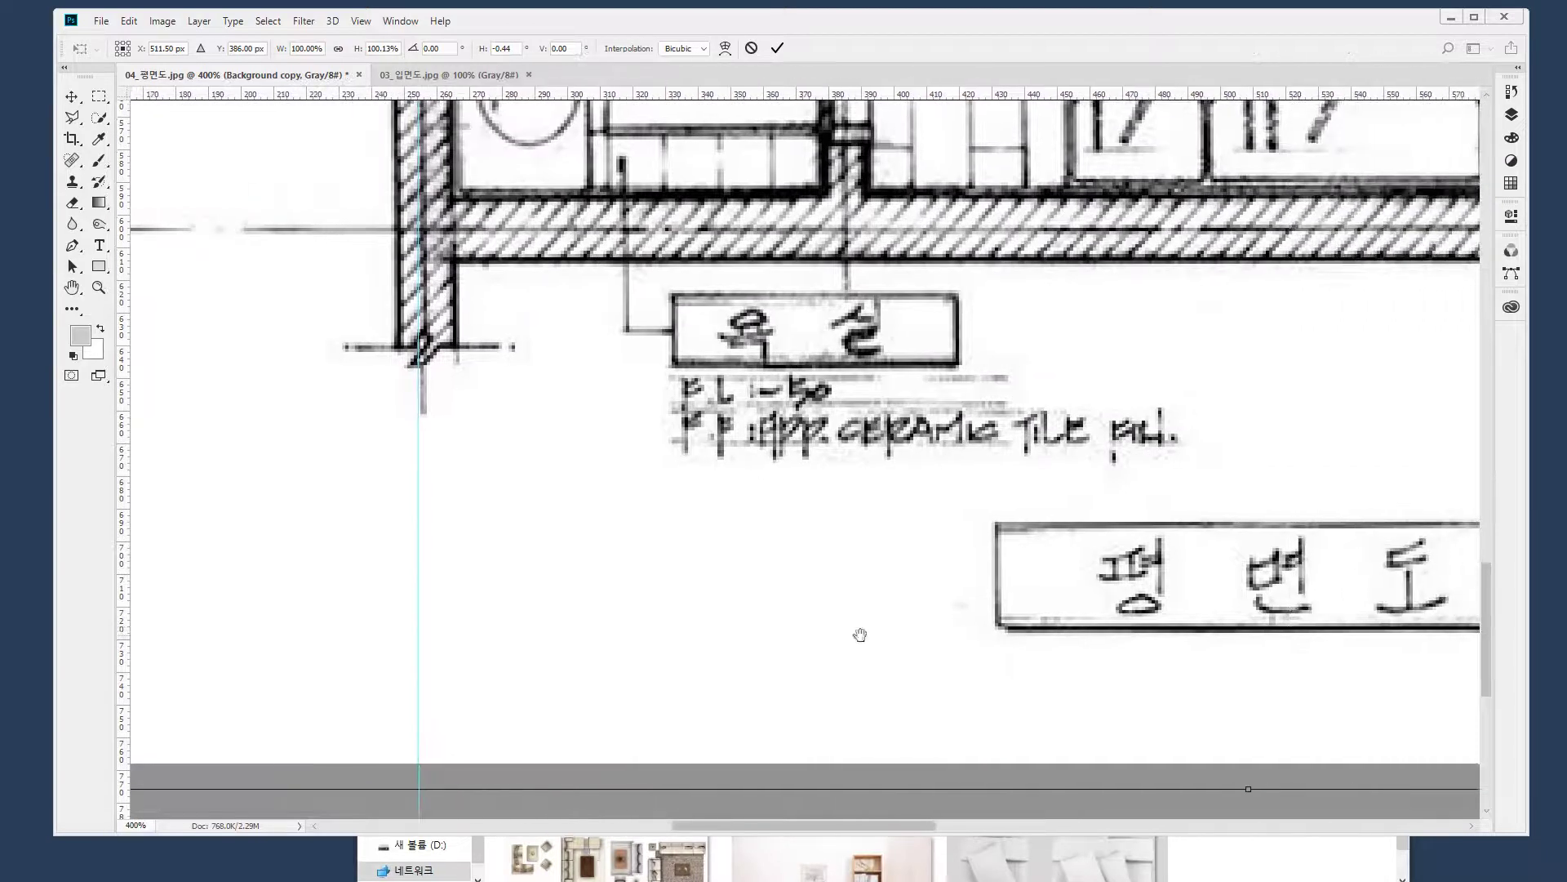
pyautogui.rightClick(908, 614)
pyautogui.click(1022, 414)
pyautogui.moveTo(1247, 786); pyautogui.dragTo(1241, 787)
pyautogui.press('Return')
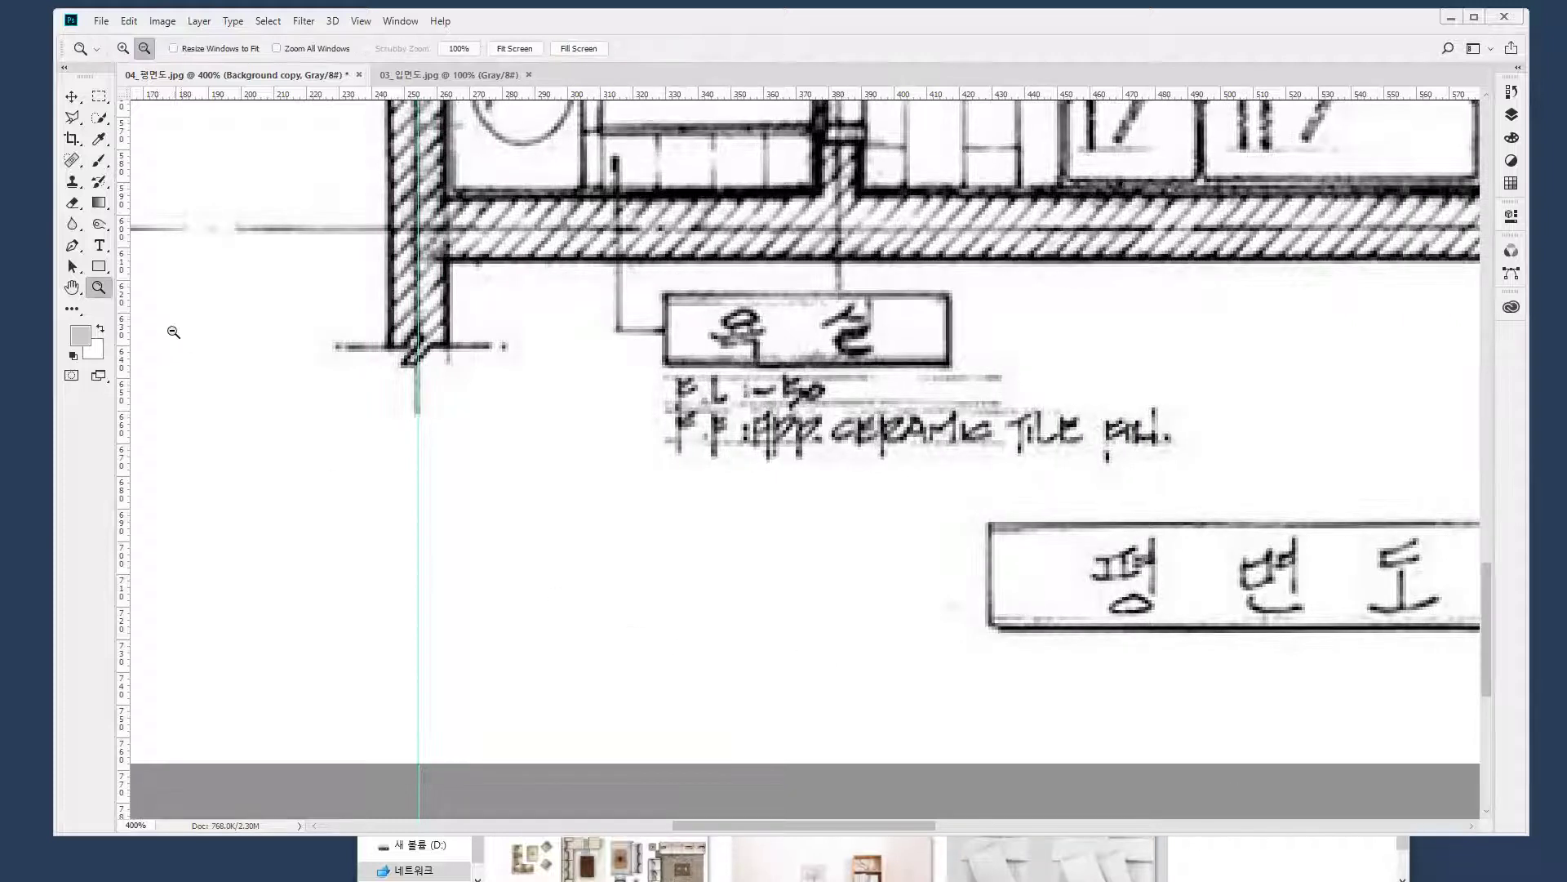
# Place a horizontal guide along the lower hatched wall's centre line and check it at the plan's lower-left corner
pyautogui.doubleClick(99, 288)
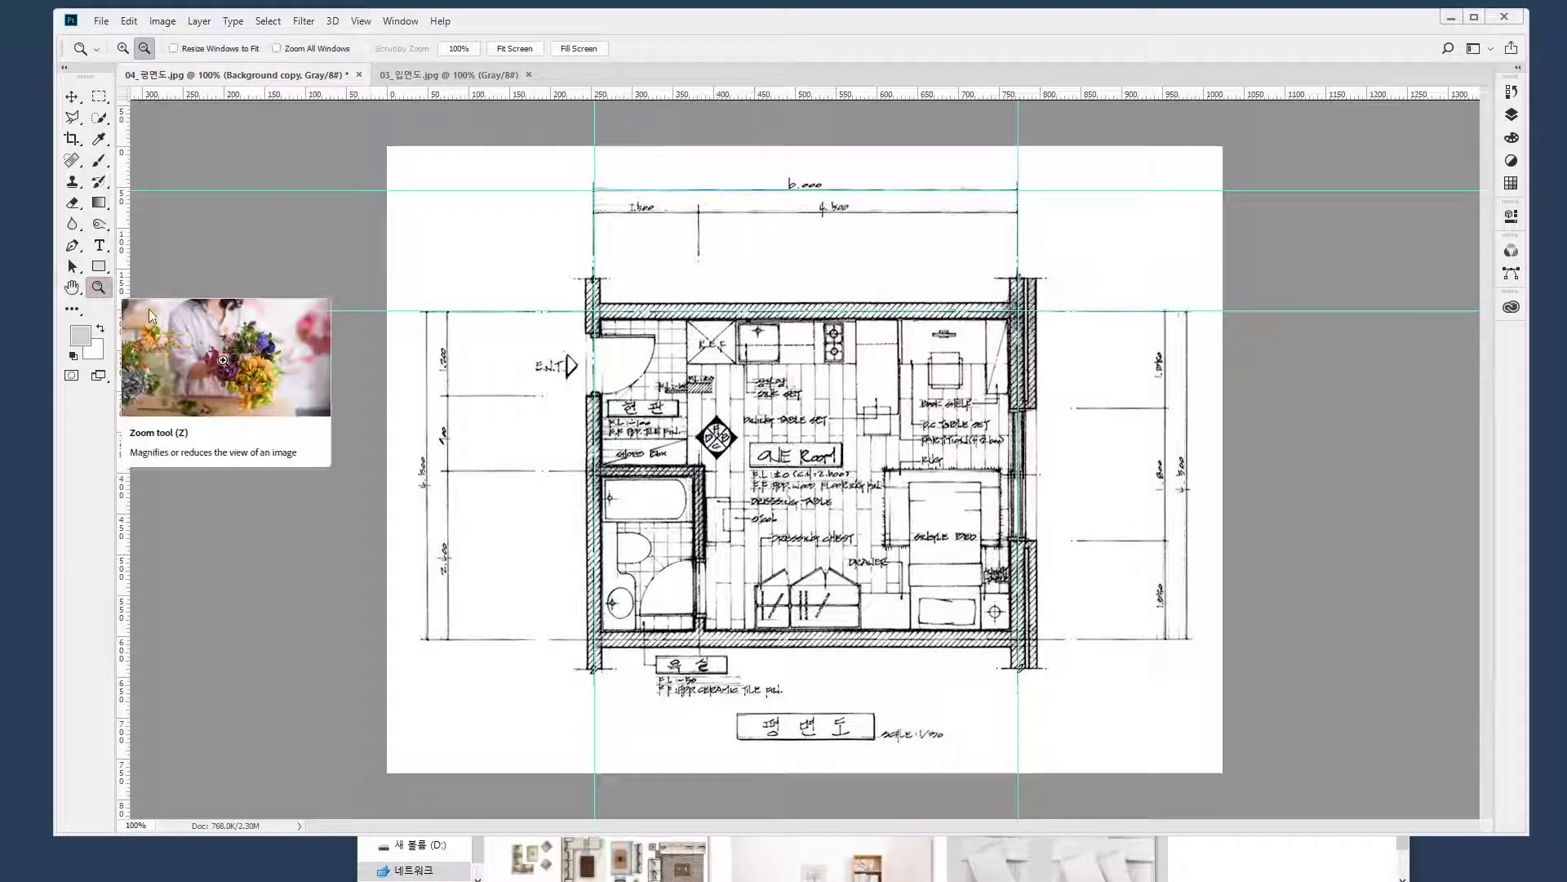
pyautogui.moveTo(972, 580); pyautogui.dragTo(1053, 660)
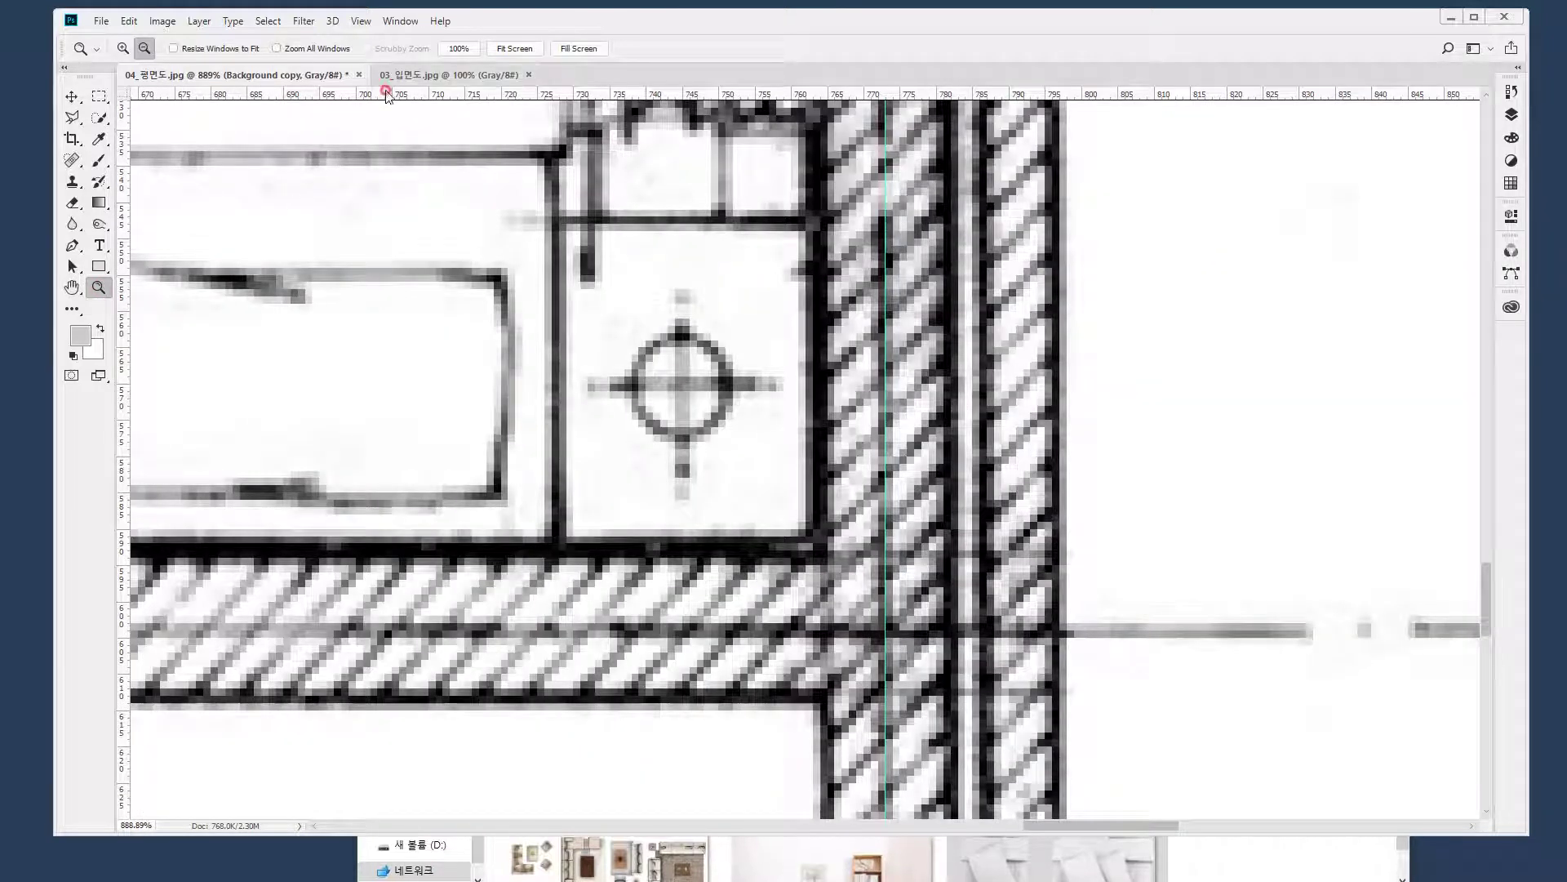
pyautogui.moveTo(382, 90); pyautogui.dragTo(842, 628)
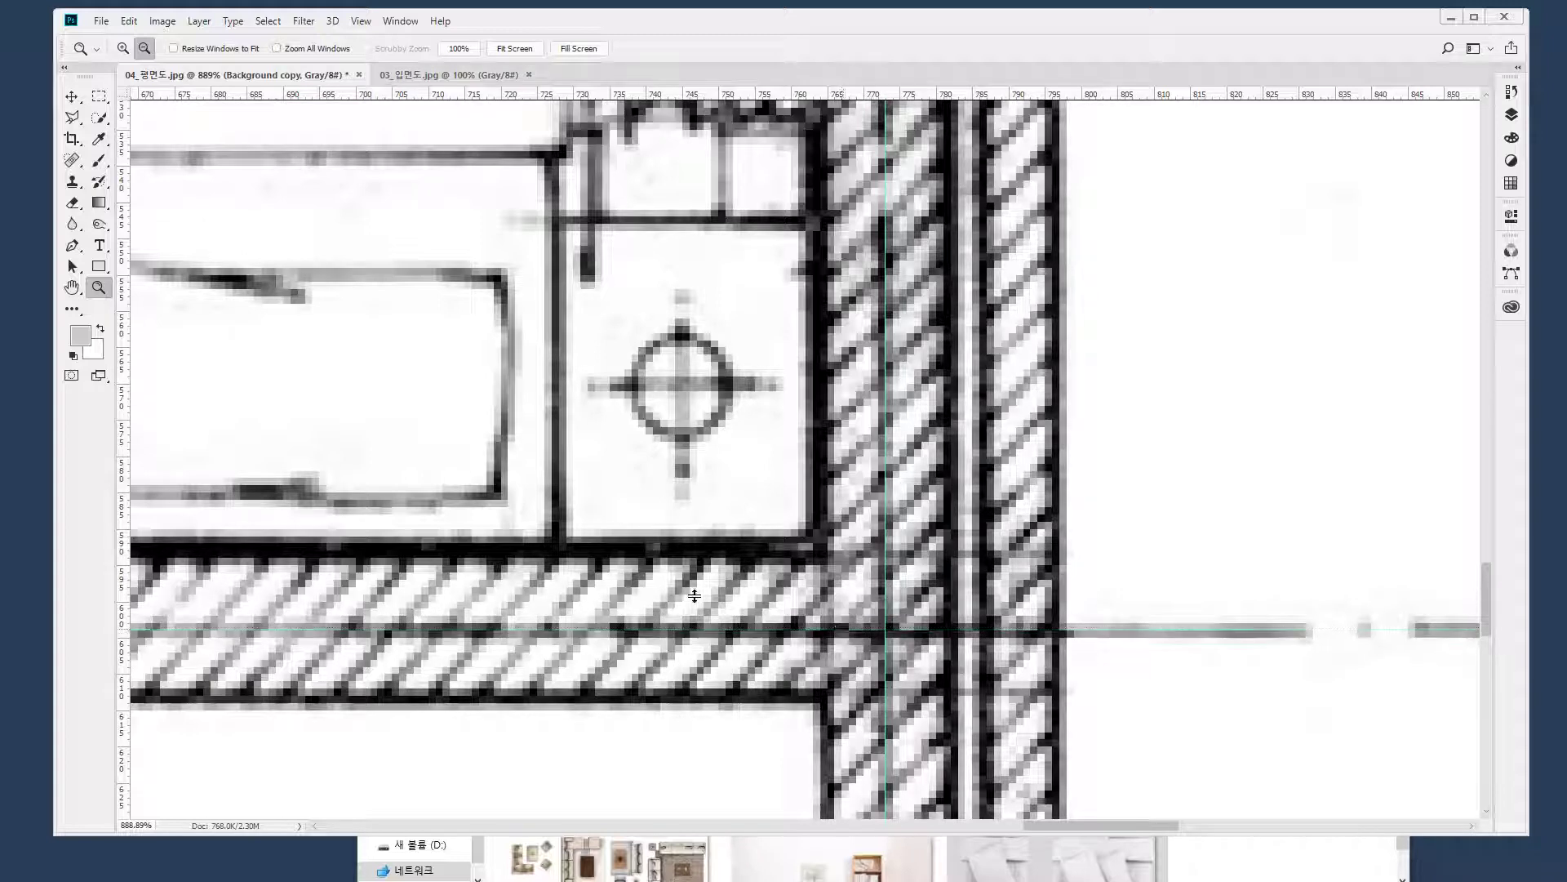
pyautogui.doubleClick(97, 293)
pyautogui.moveTo(586, 606); pyautogui.dragTo(654, 697)
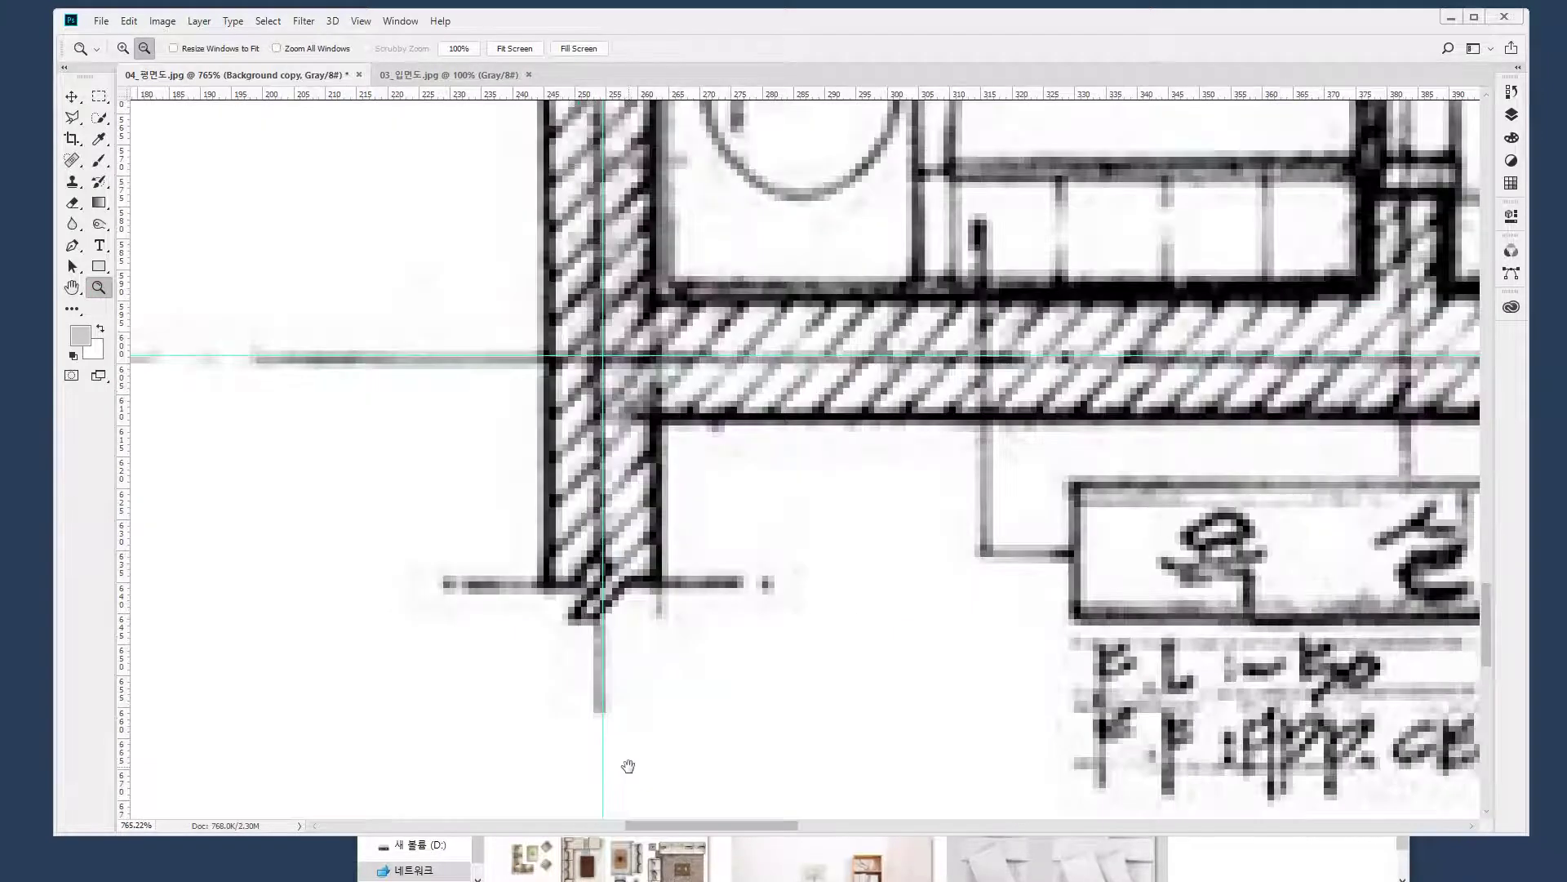
pyautogui.doubleClick(72, 288)
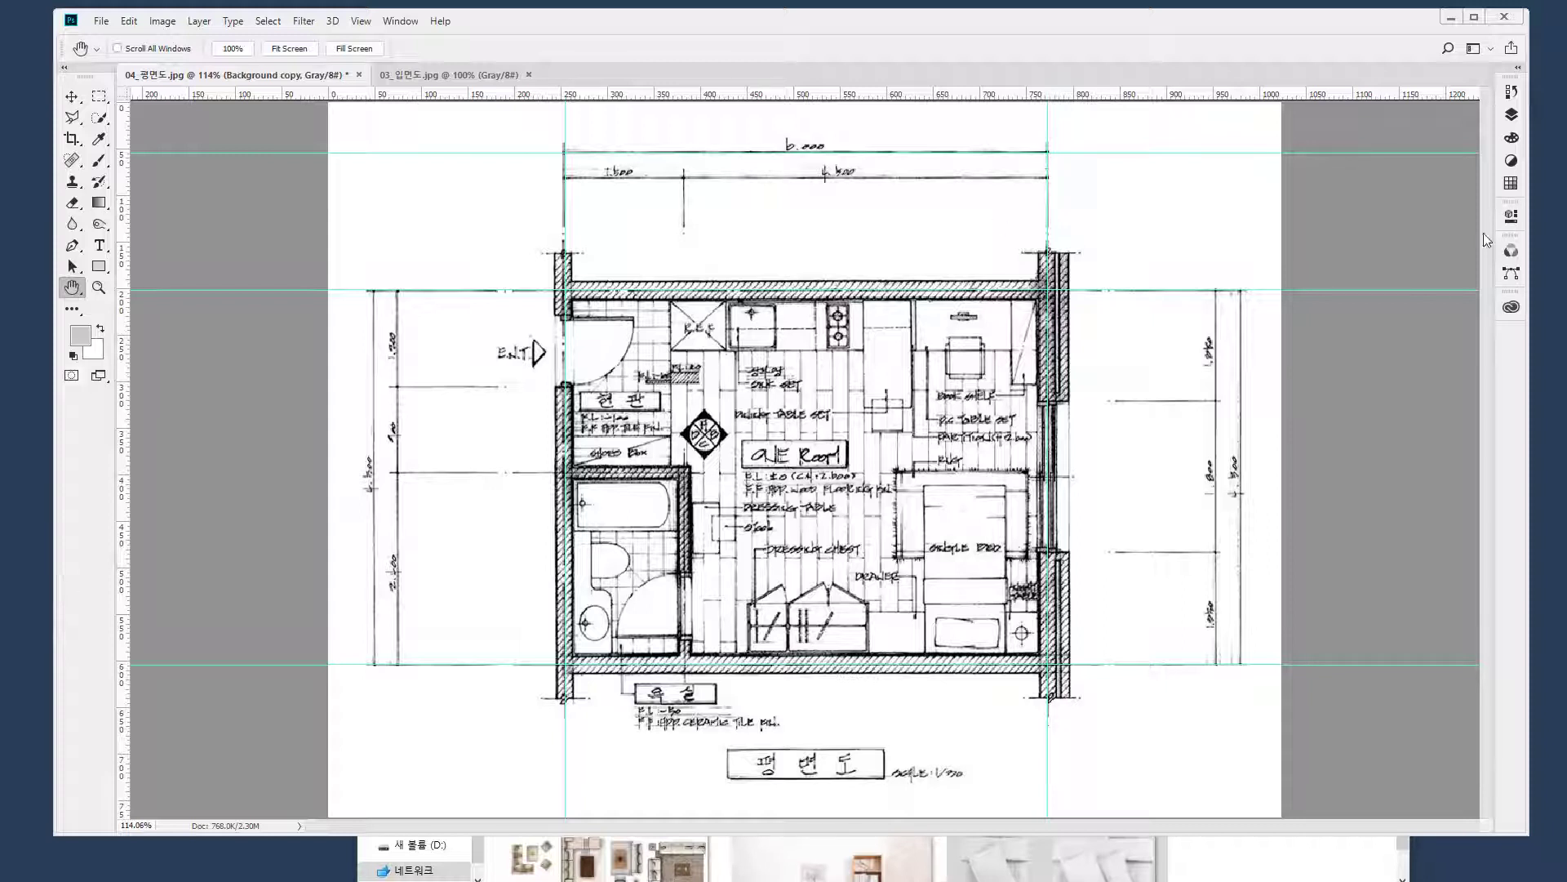
# Add a new empty layer above the Background copy
pyautogui.click(1512, 116)
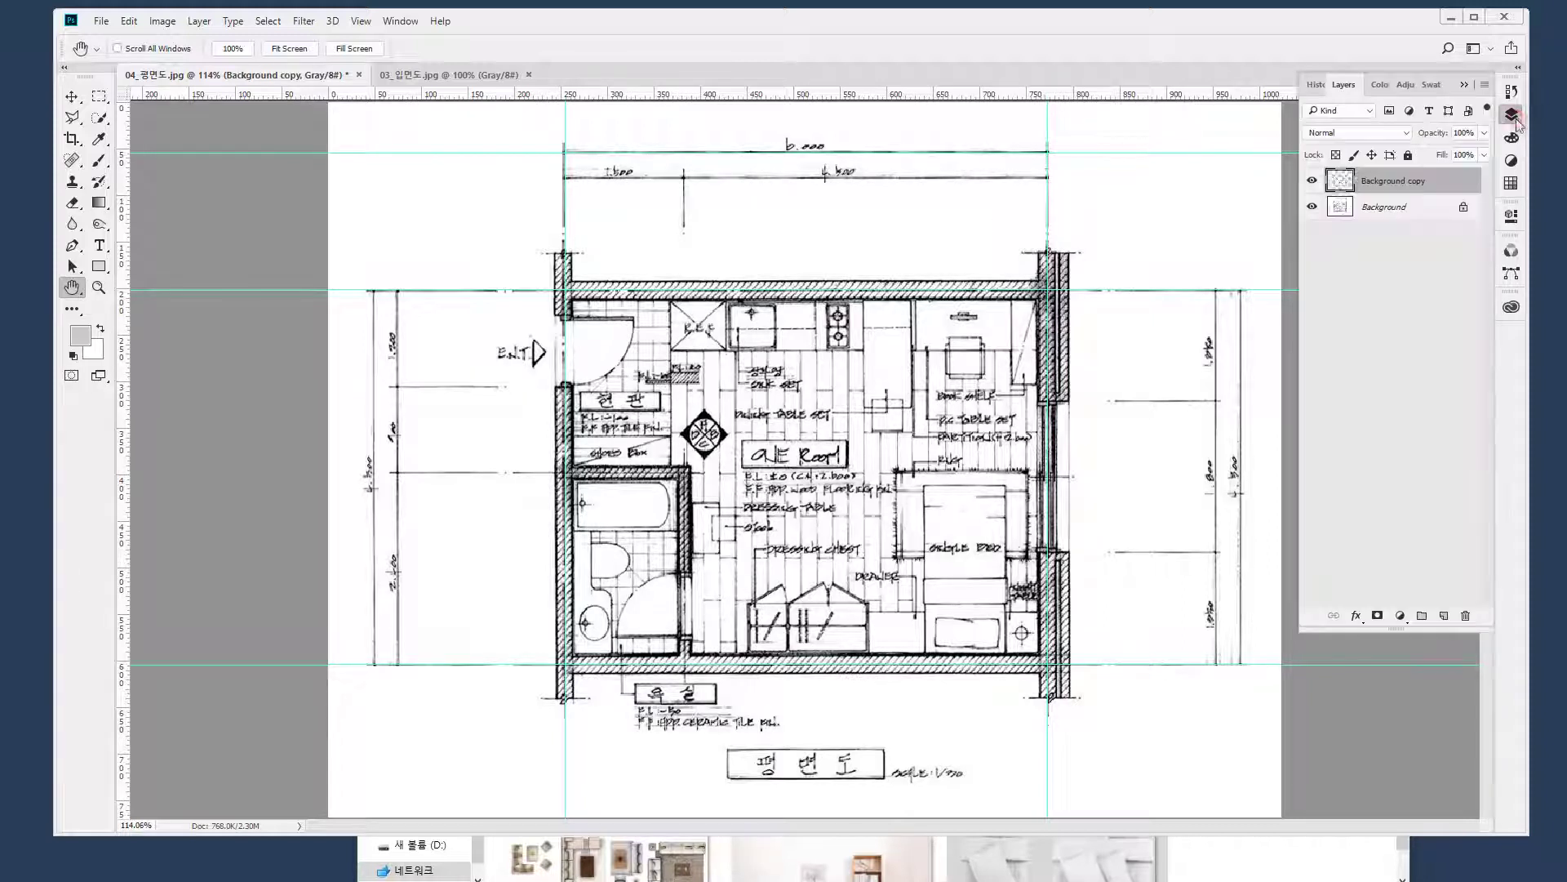
pyautogui.click(1414, 292)
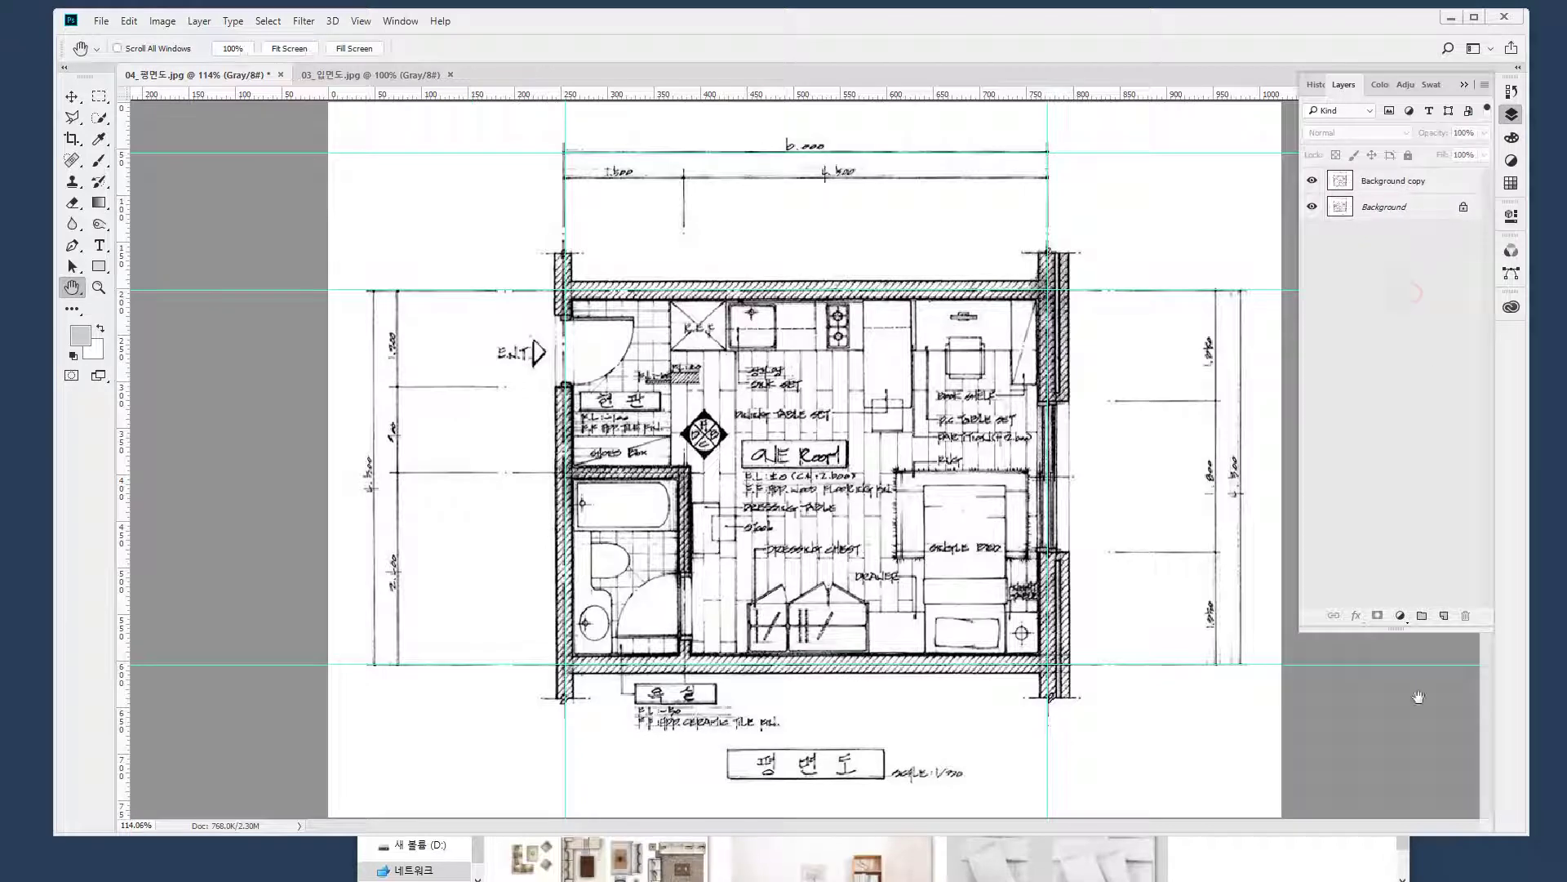
pyautogui.click(1446, 616)
# Select the right wall's section above the window with a rectangular marquee and fill it with the default black on Layer 1
pyautogui.scroll(5, 1063, 373)
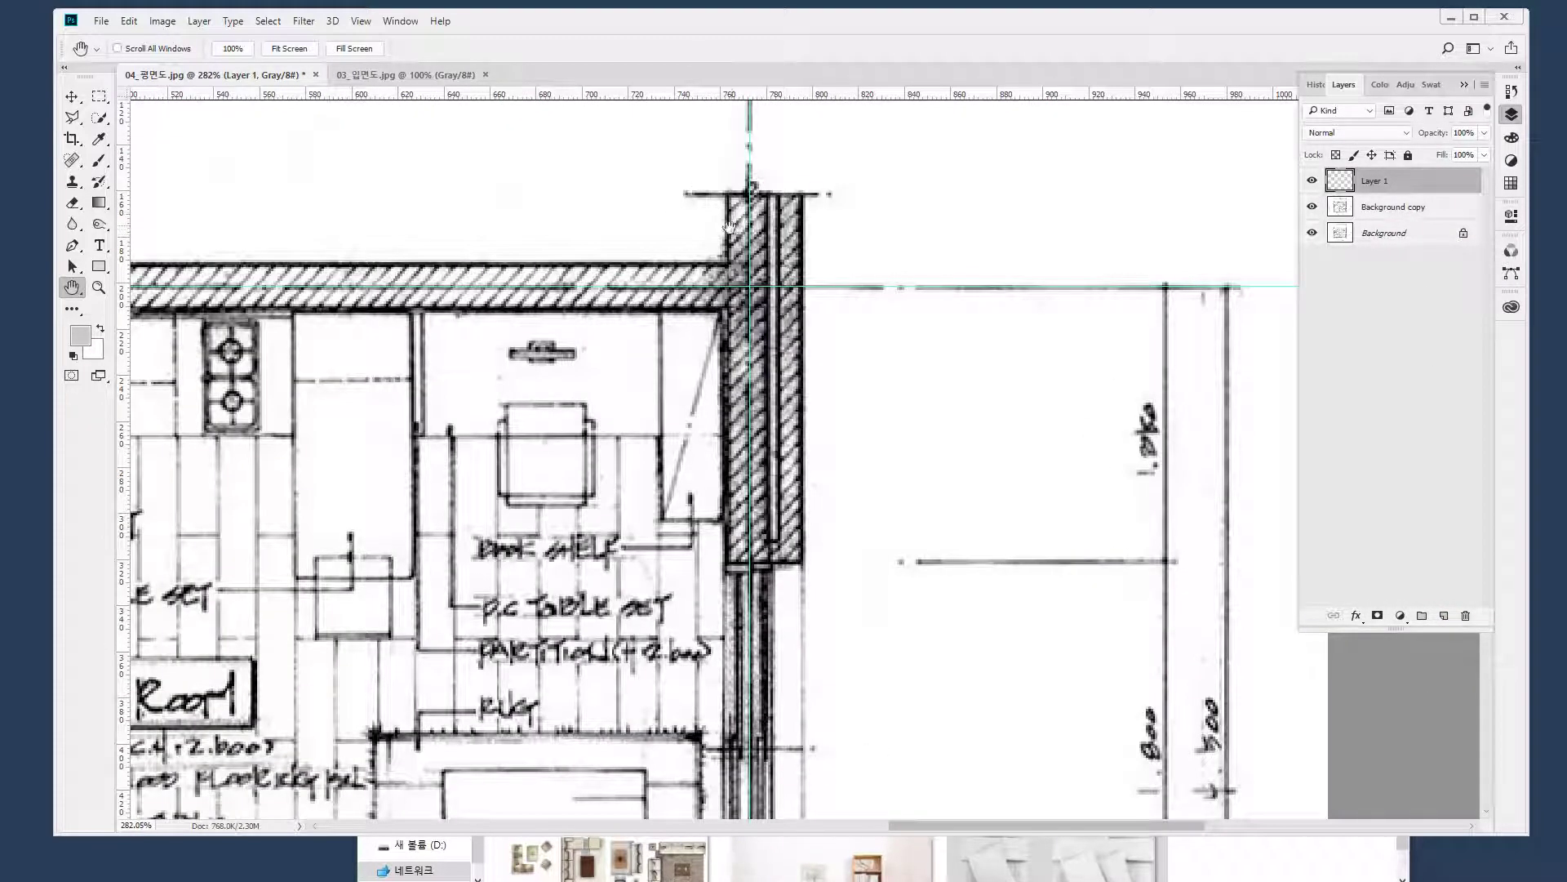
pyautogui.press('m')
pyautogui.moveTo(729, 194); pyautogui.dragTo(803, 562)
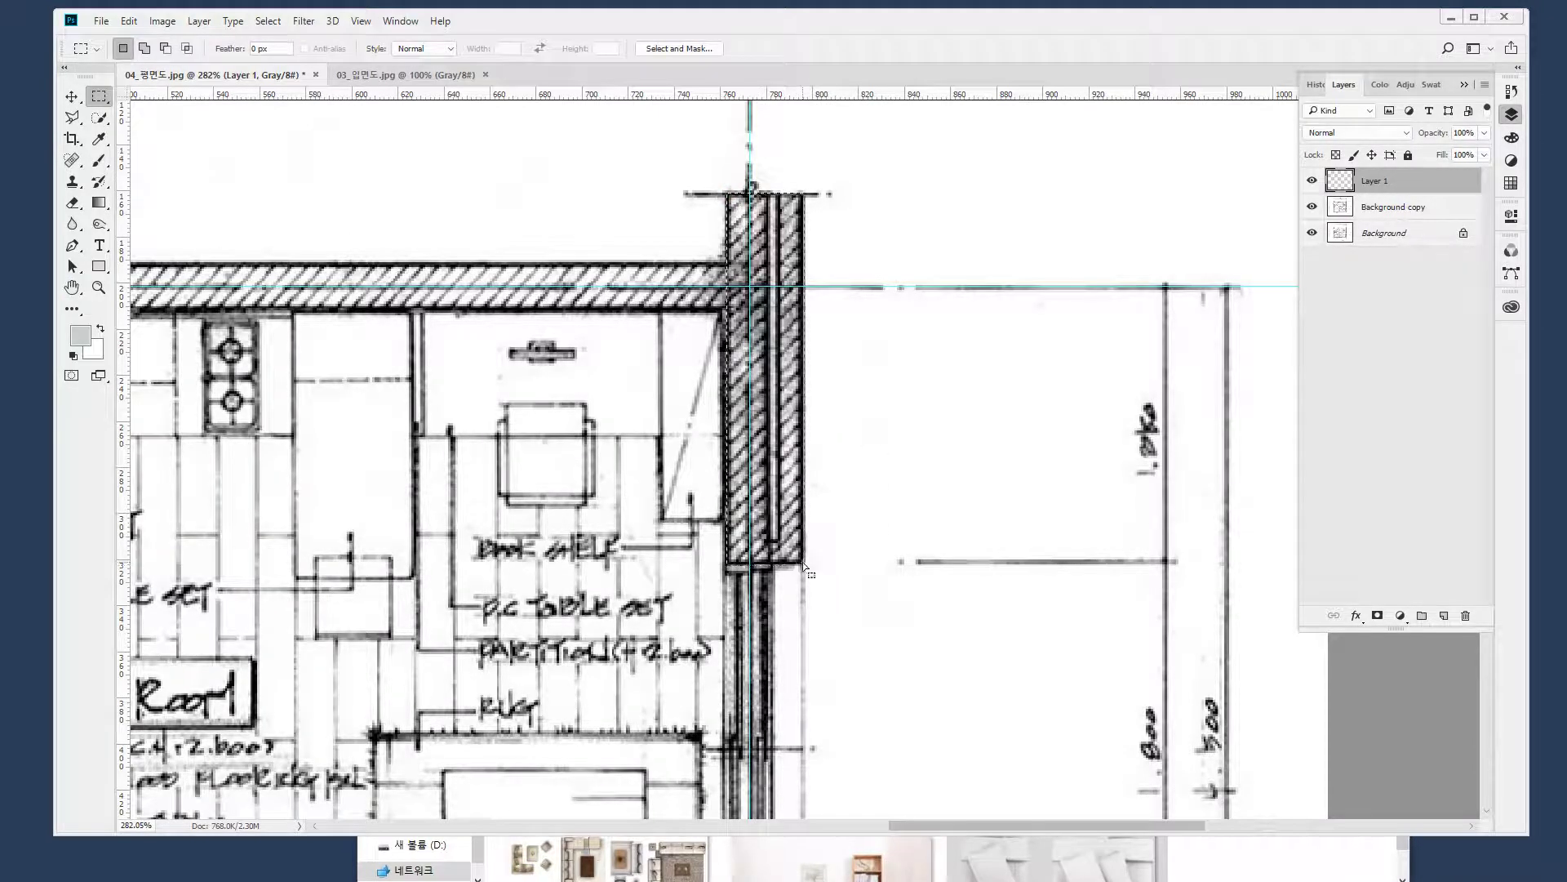
pyautogui.press('d')
pyautogui.hotkey('alt', 'BackSpace')
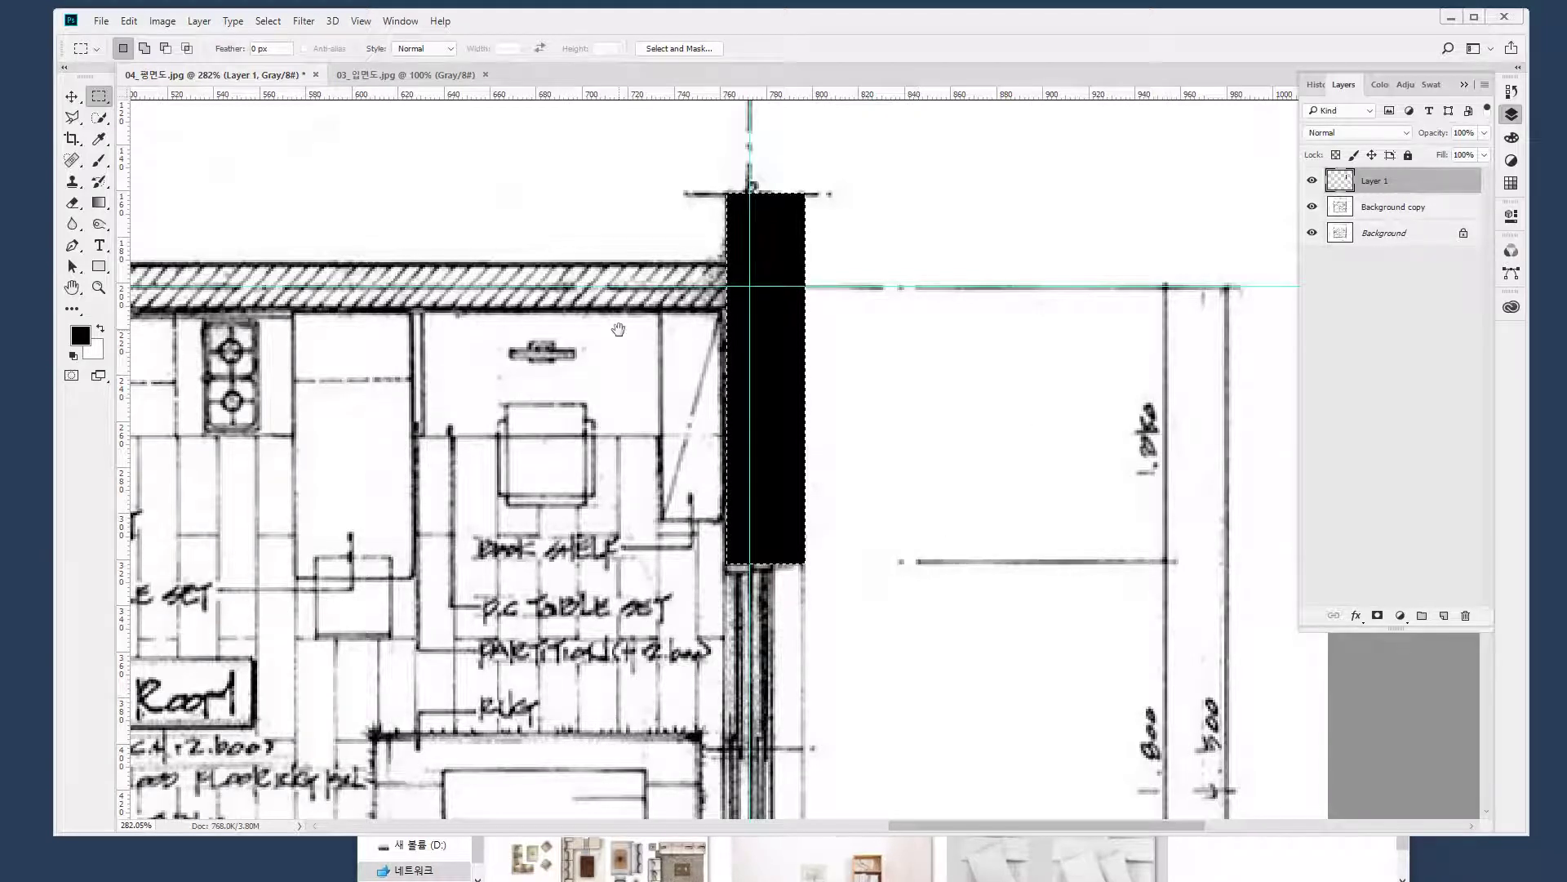
# Fill a stretch of the upper hatched wall black and extend it with Free Transform to reach both the left and right walls
pyautogui.hscroll(-5, 1029, 433)
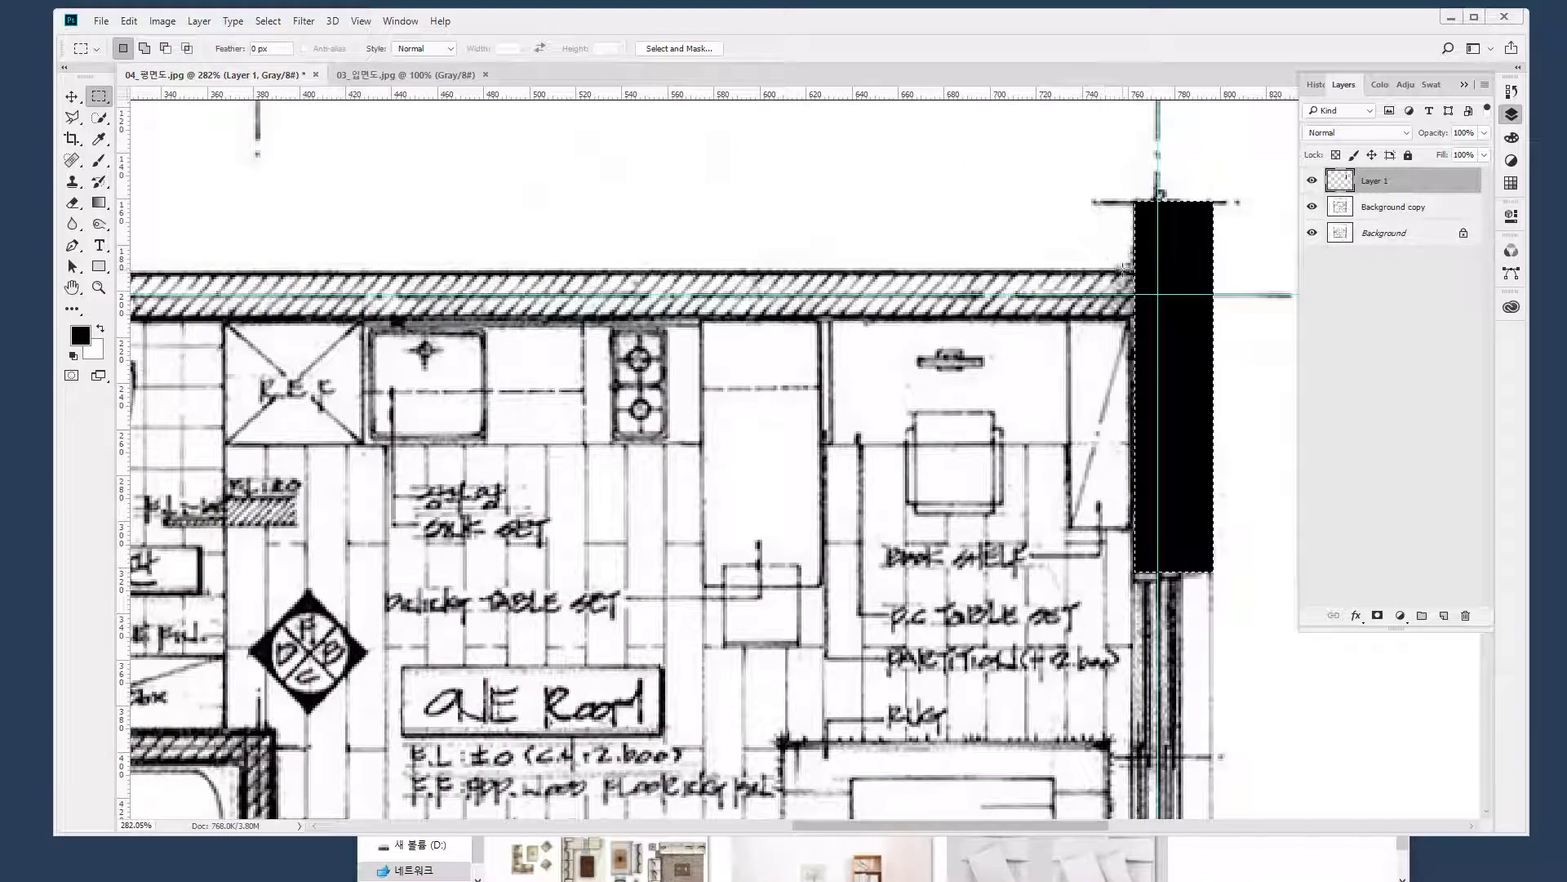
pyautogui.moveTo(1127, 272)
pyautogui.mouseDown()
pyautogui.moveTo(1132, 318)
pyautogui.moveTo(508, 318)
pyautogui.mouseUp()
pyautogui.hotkey('alt', 'BackSpace')
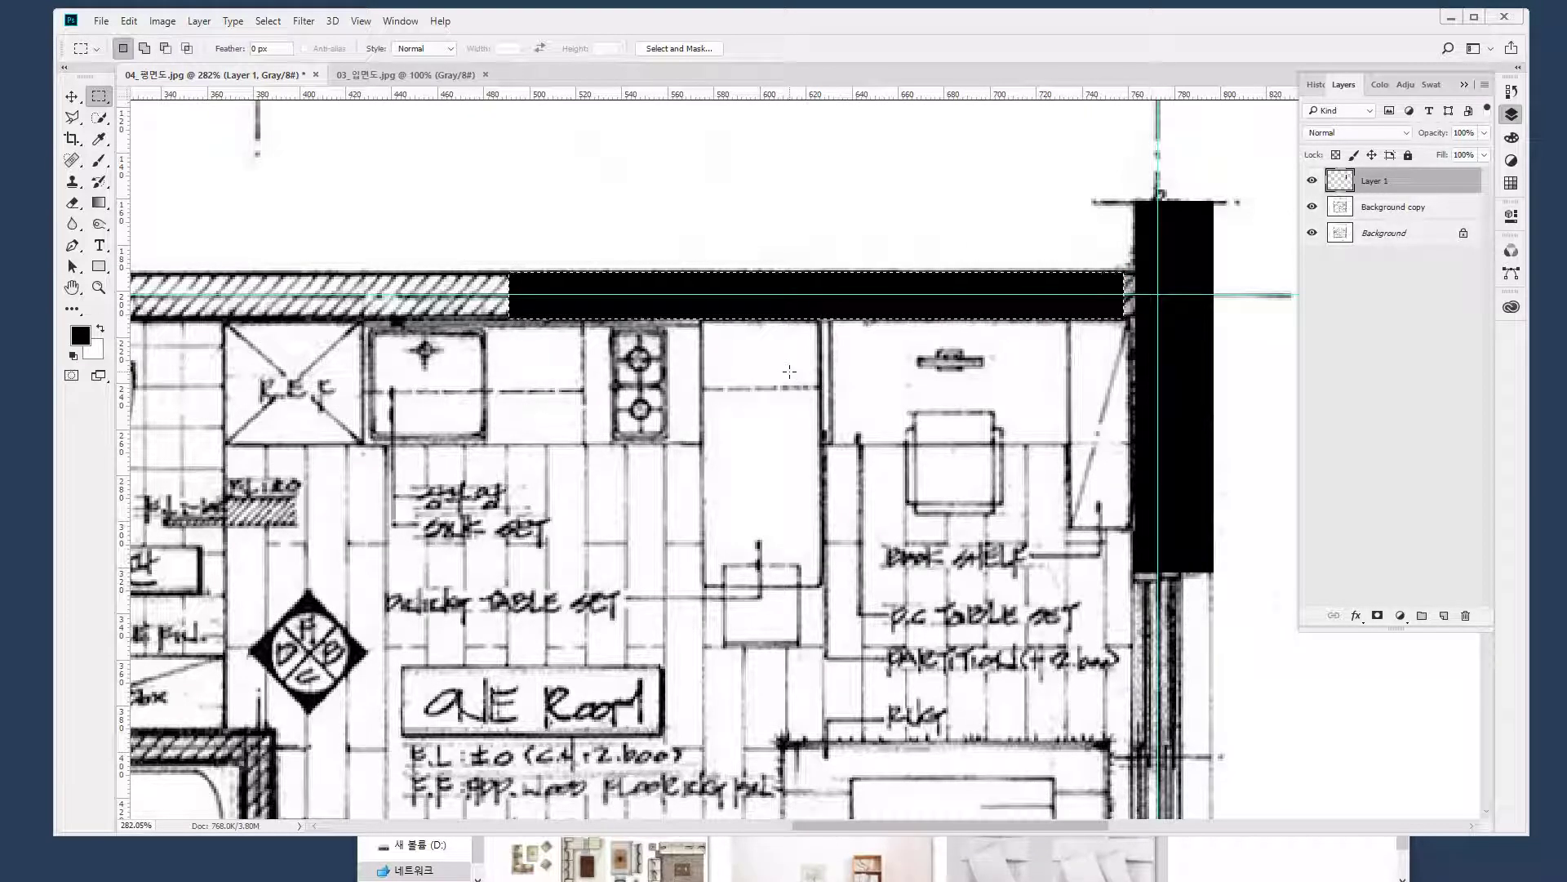
pyautogui.hotkey('ctrl', 't')
pyautogui.moveTo(1125, 295); pyautogui.dragTo(643, 292)
pyautogui.hscroll(-5, 1175, 294)
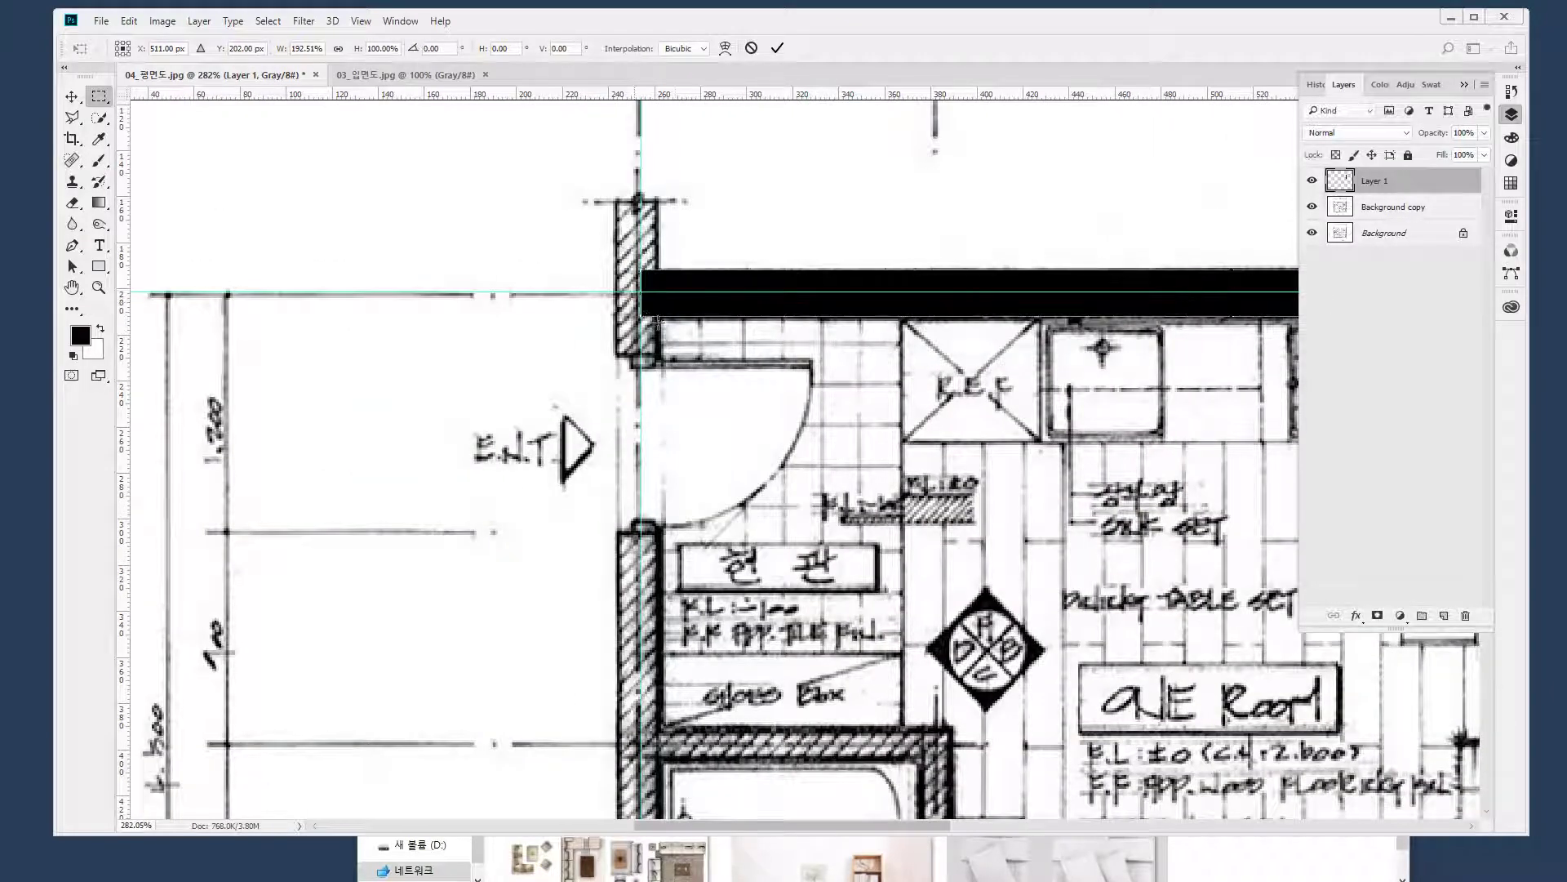
pyautogui.press('Return')
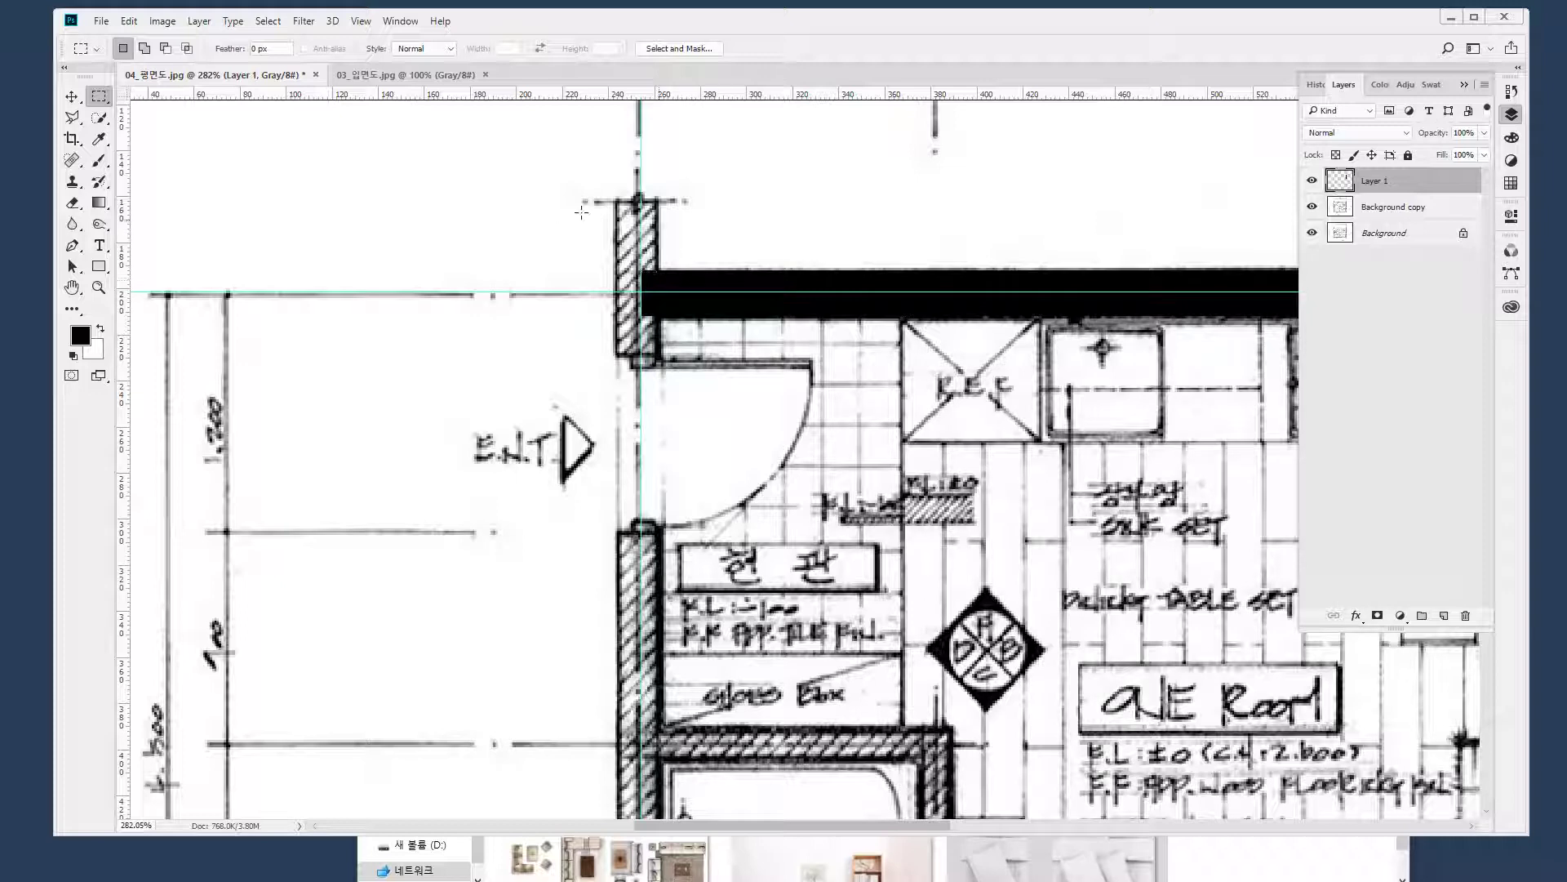
# Select the left wall's short section above the entrance door and fill it black
pyautogui.moveTo(616, 199); pyautogui.dragTo(659, 353)
pyautogui.hotkey('alt', 'BackSpace')
# Select the lower end of the right wall's black fill and stretch it down over the window and the lower wall section
pyautogui.moveTo(820, 396); pyautogui.dragTo(136, 364)
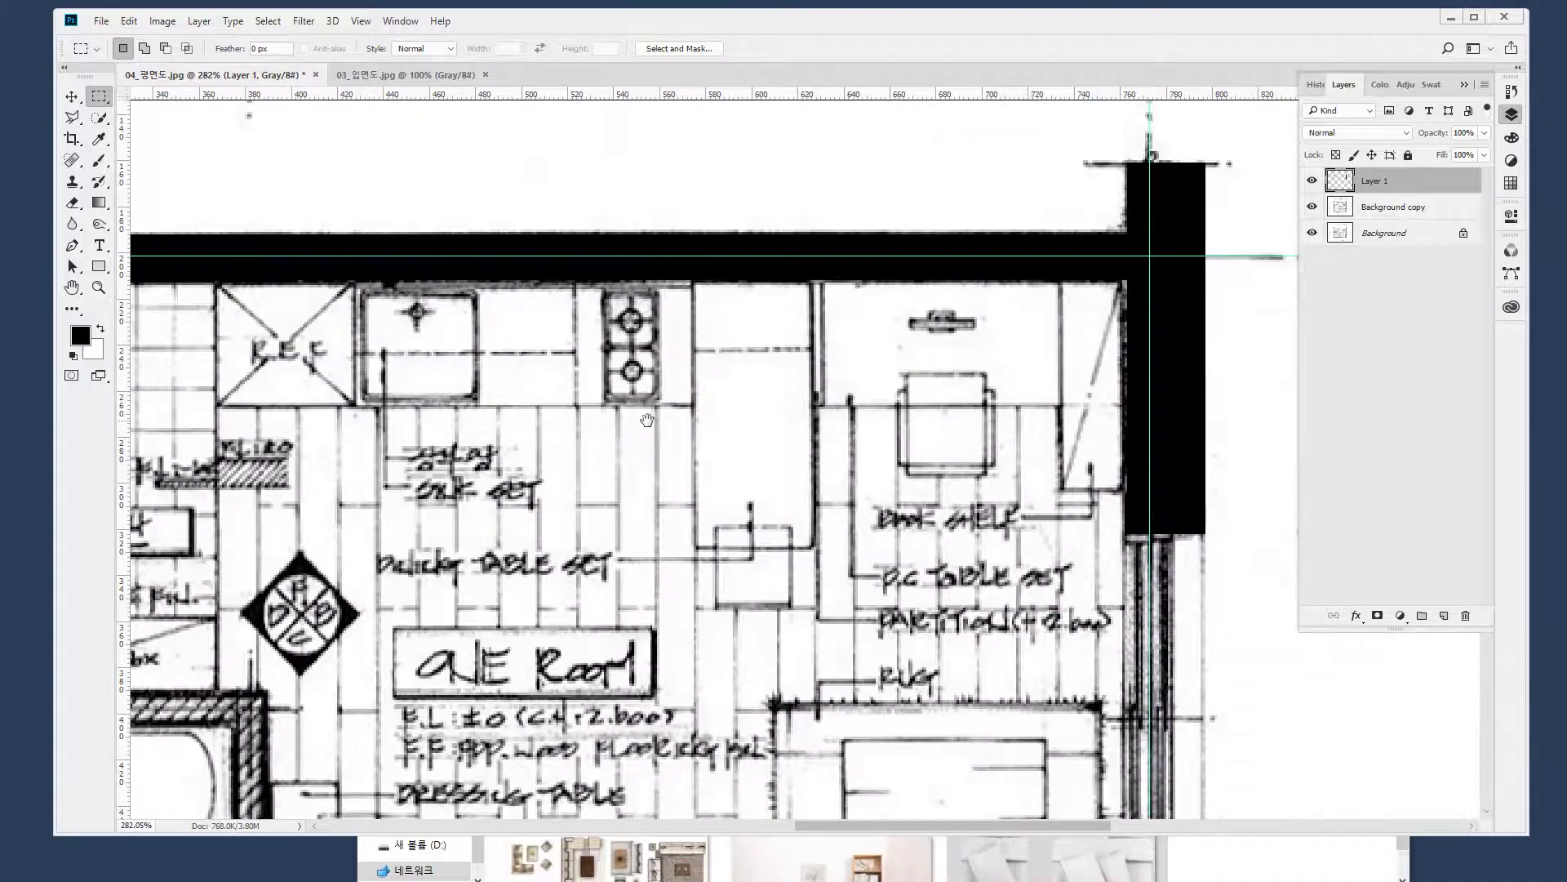
pyautogui.moveTo(653, 422); pyautogui.dragTo(497, 358)
pyautogui.moveTo(799, 604); pyautogui.dragTo(602, 41)
pyautogui.moveTo(750, 513); pyautogui.dragTo(758, 425)
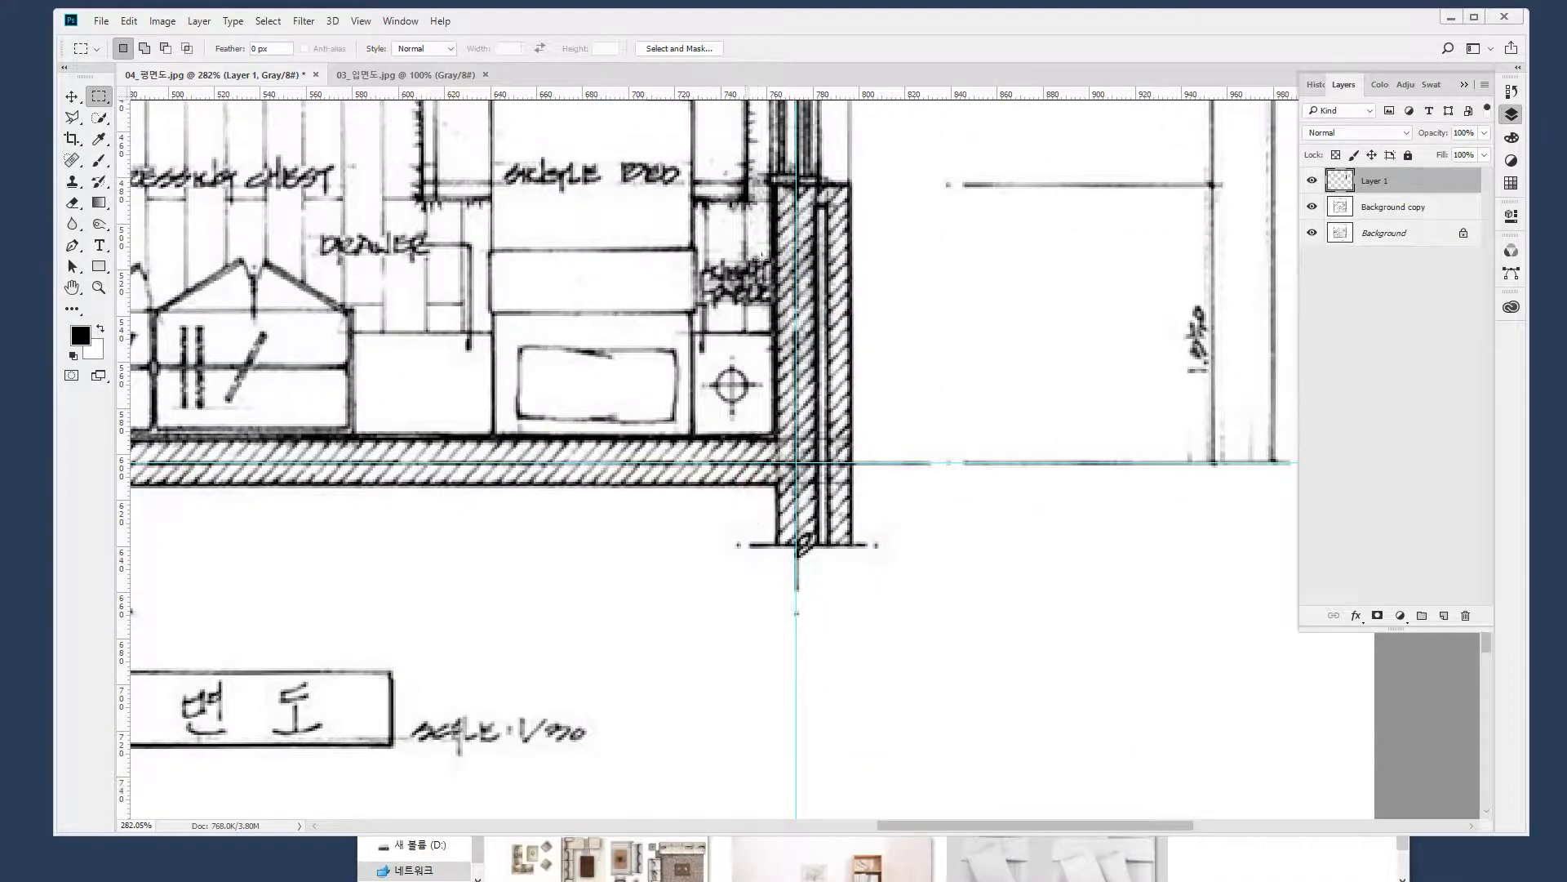
pyautogui.scroll(6, 773, 185)
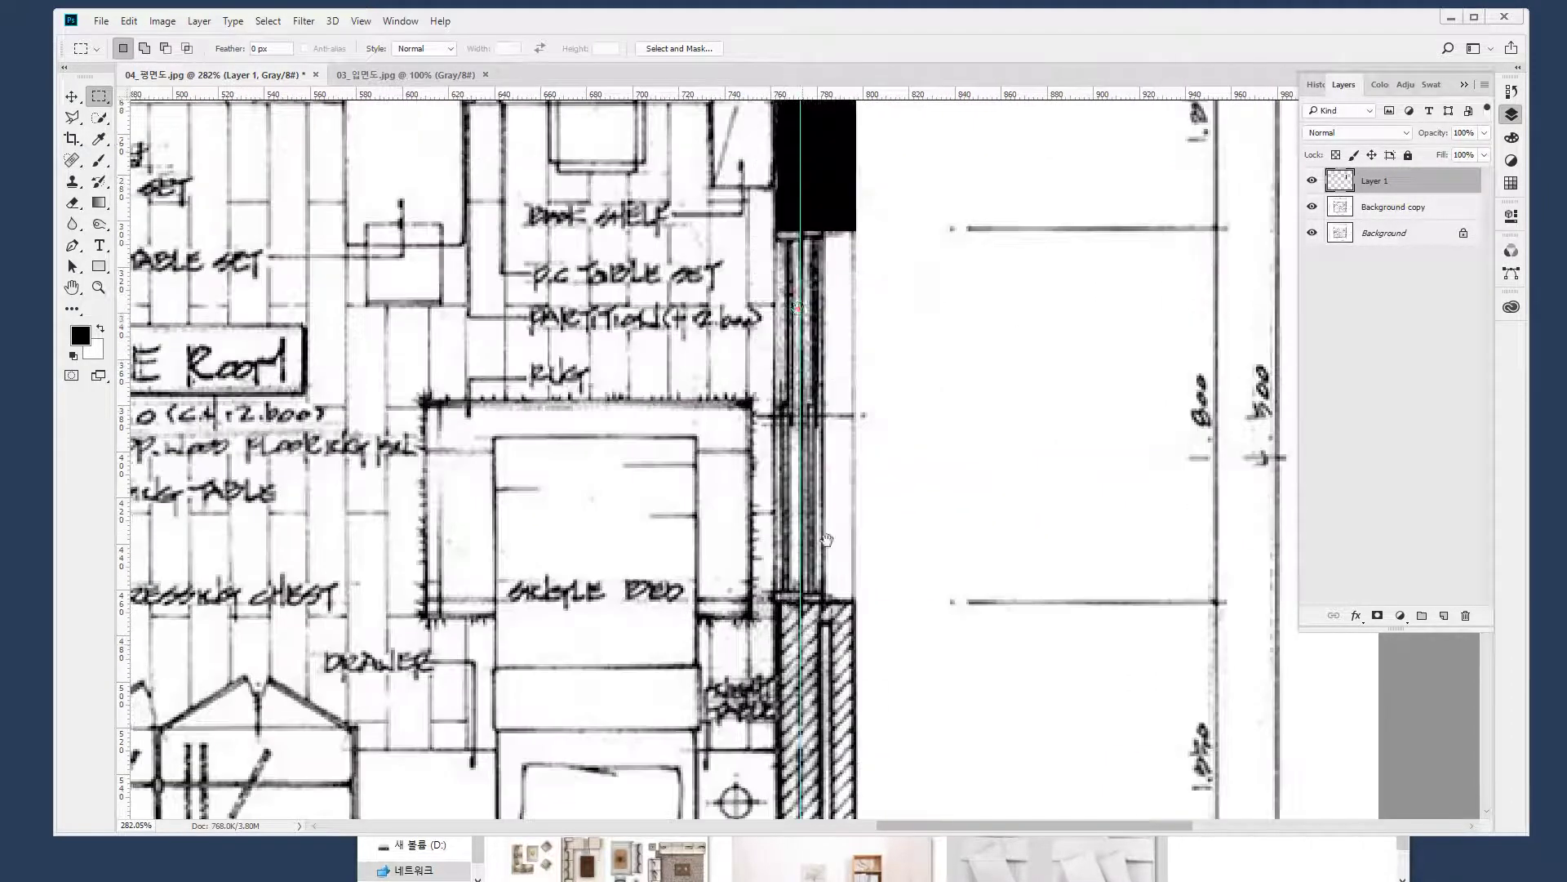
pyautogui.moveTo(868, 313); pyautogui.dragTo(722, 260)
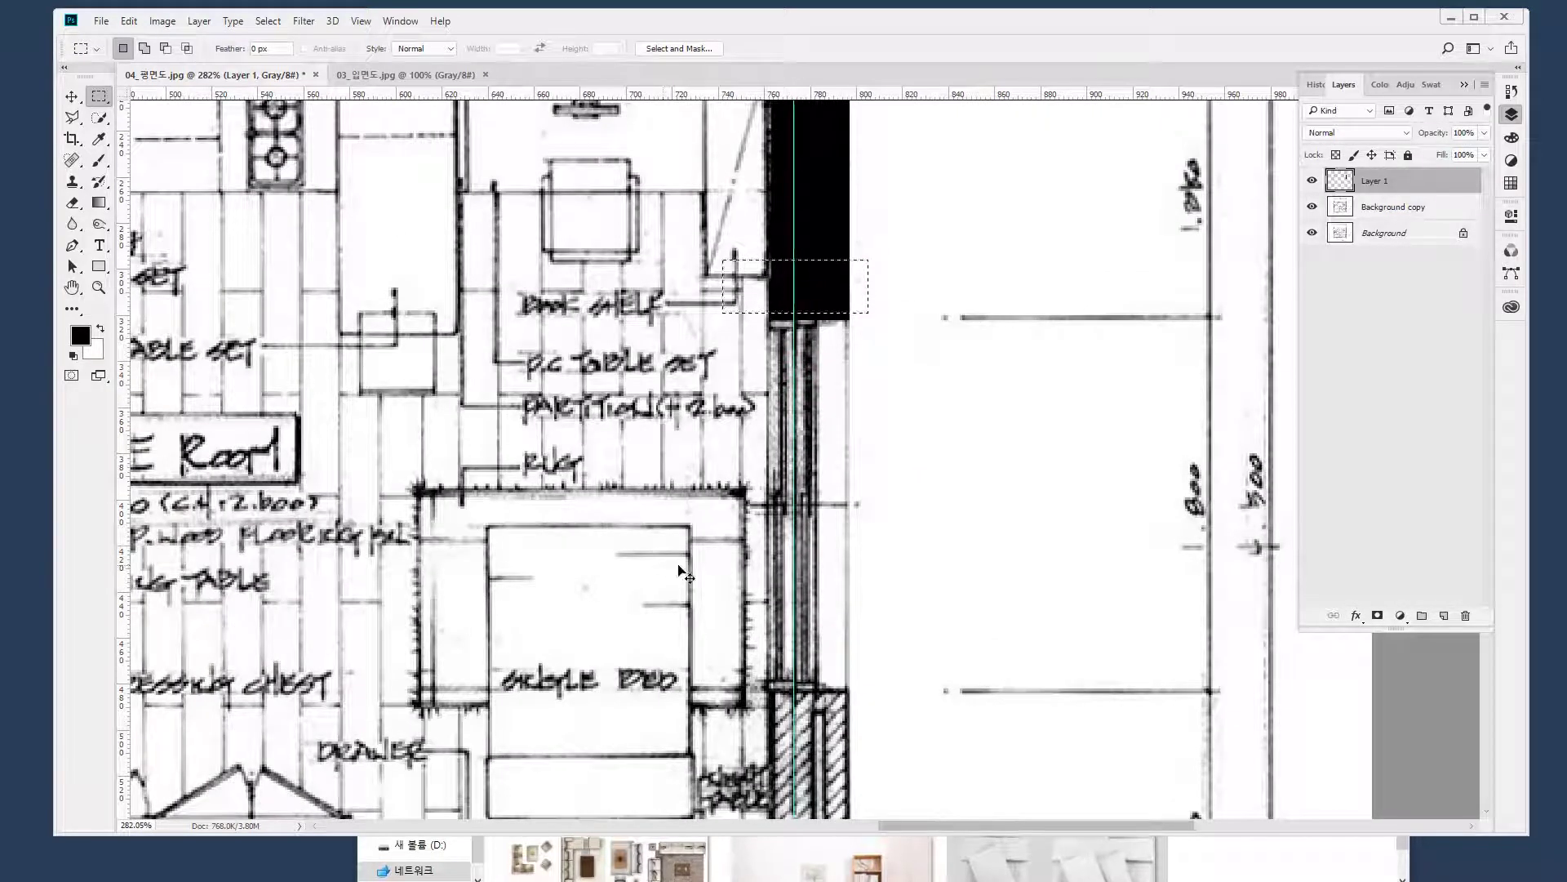
pyautogui.hotkey('ctrl', 't')
pyautogui.moveTo(796, 313); pyautogui.dragTo(796, 637)
pyautogui.moveTo(796, 637); pyautogui.dragTo(768, 581)
pyautogui.press('Return')
# Clear the black fill on Layer 1 from the right wall's window opening and the short hatched sections beside it
pyautogui.scroll(5, 788, 362)
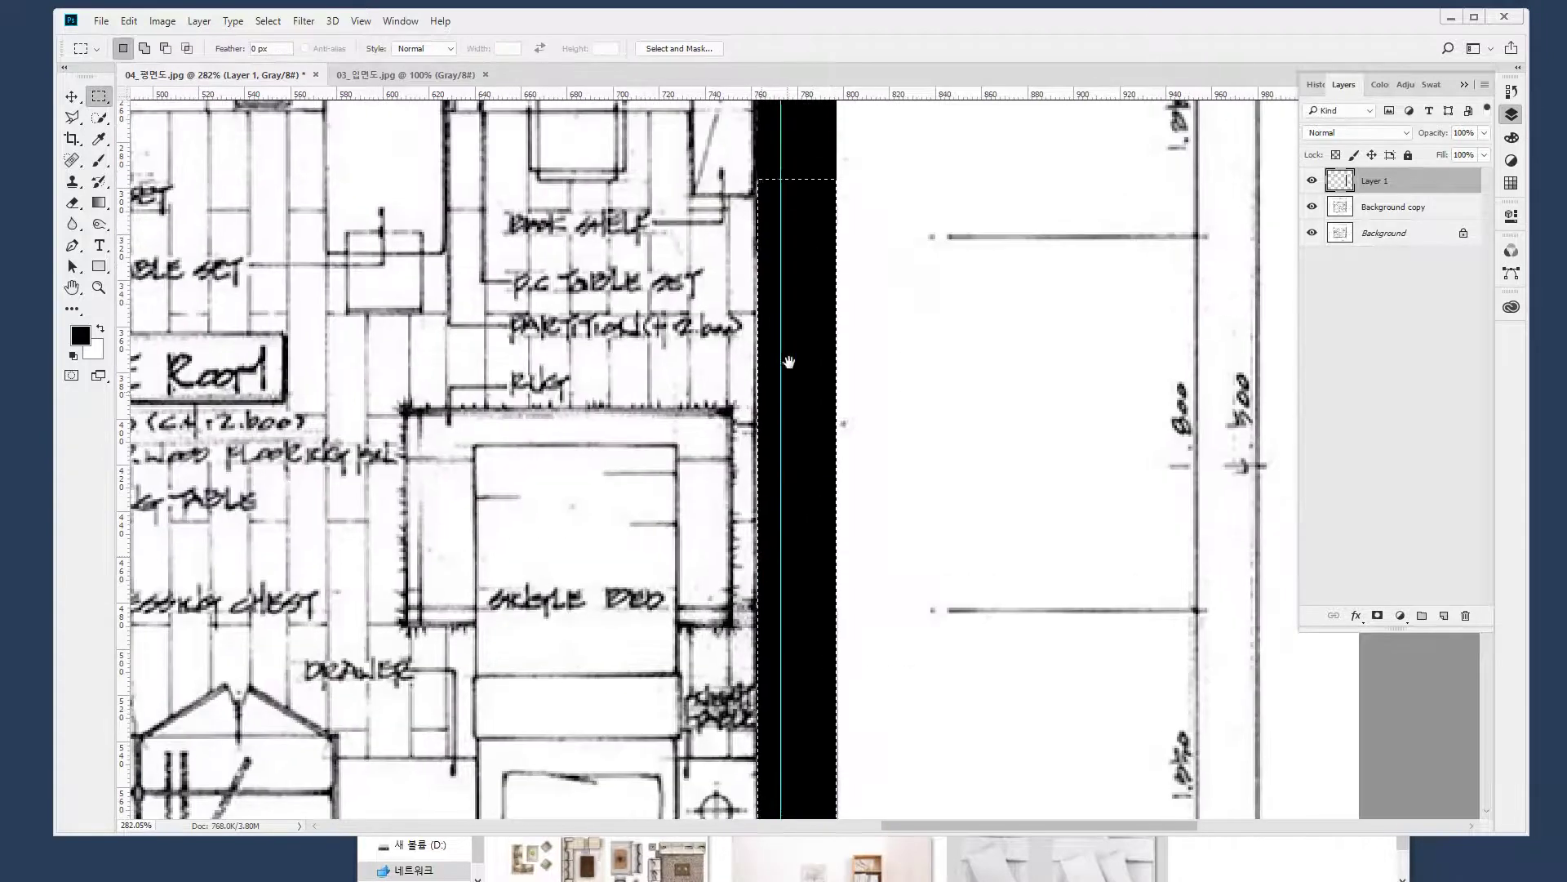
pyautogui.hotkey('ctrl', 'd')
pyautogui.moveTo(870, 248); pyautogui.dragTo(651, 593)
pyautogui.press('Delete')
pyautogui.moveTo(850, 272); pyautogui.dragTo(785, 241)
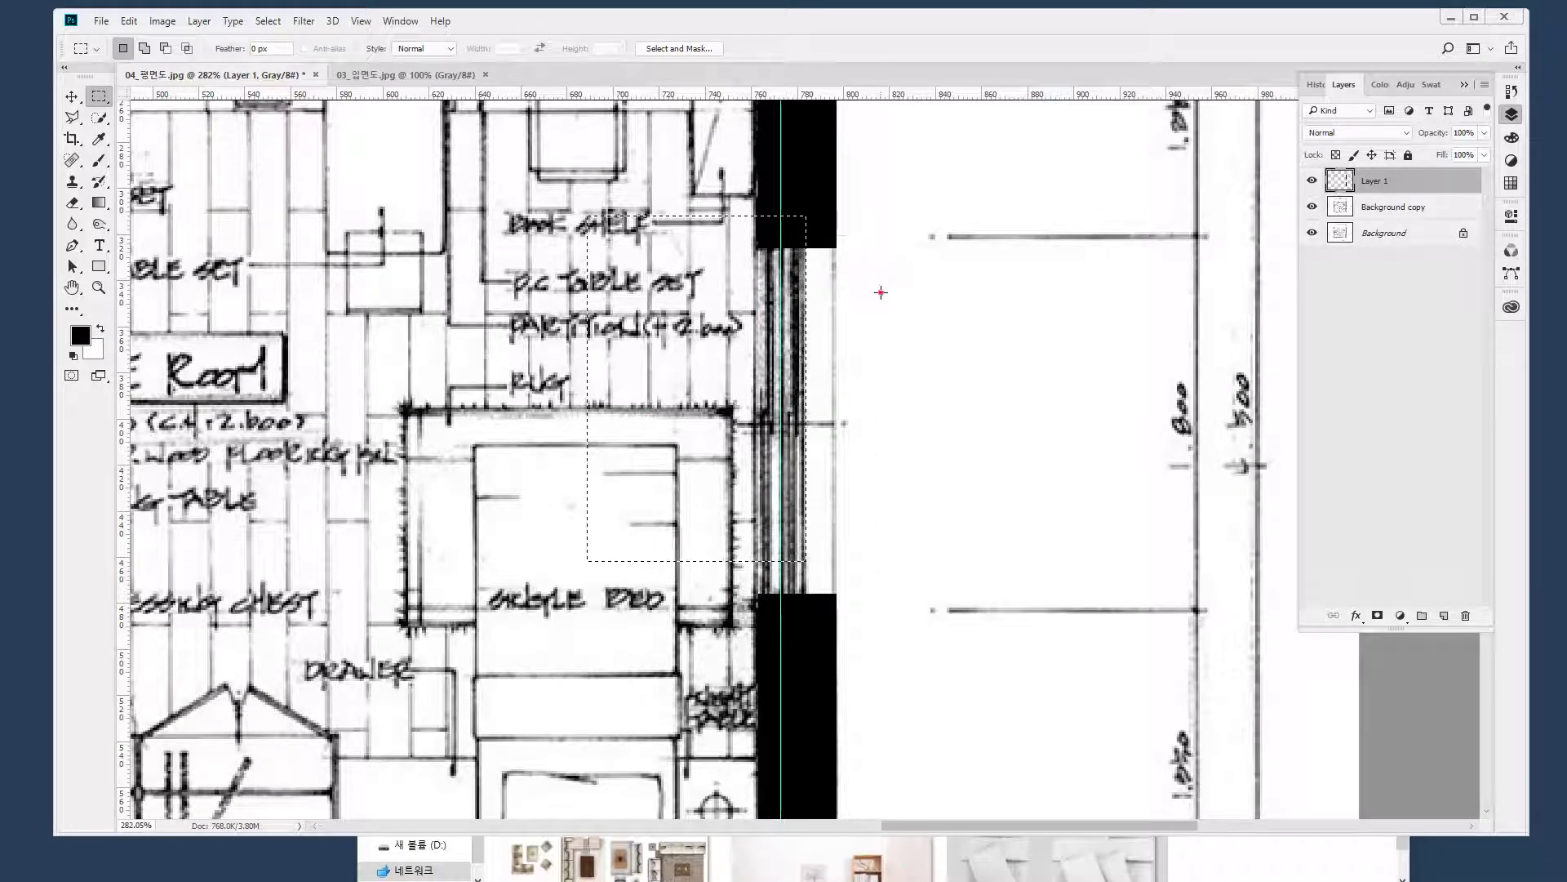
pyautogui.moveTo(884, 247); pyautogui.dragTo(739, 210)
pyautogui.press('Delete')
pyautogui.moveTo(896, 525); pyautogui.dragTo(690, 643)
pyautogui.press('Delete')
pyautogui.hotkey('ctrl', 'd')
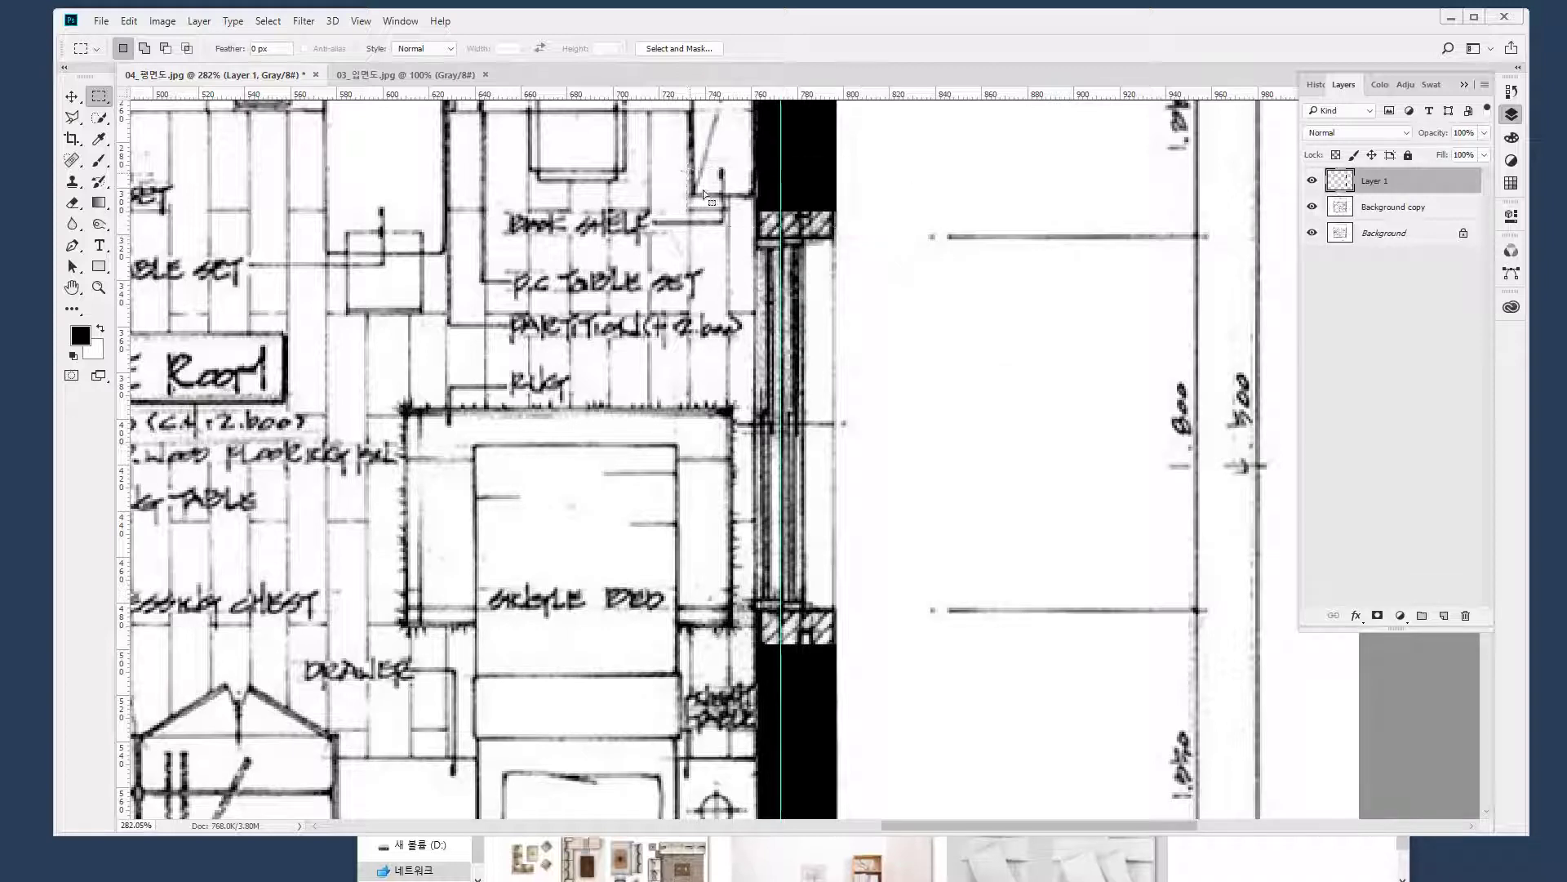
# Stretch the cut ends of the right wall's fill with Free Transform to meet the window's upper and lower edges
pyautogui.hotkey('ctrl', 't')
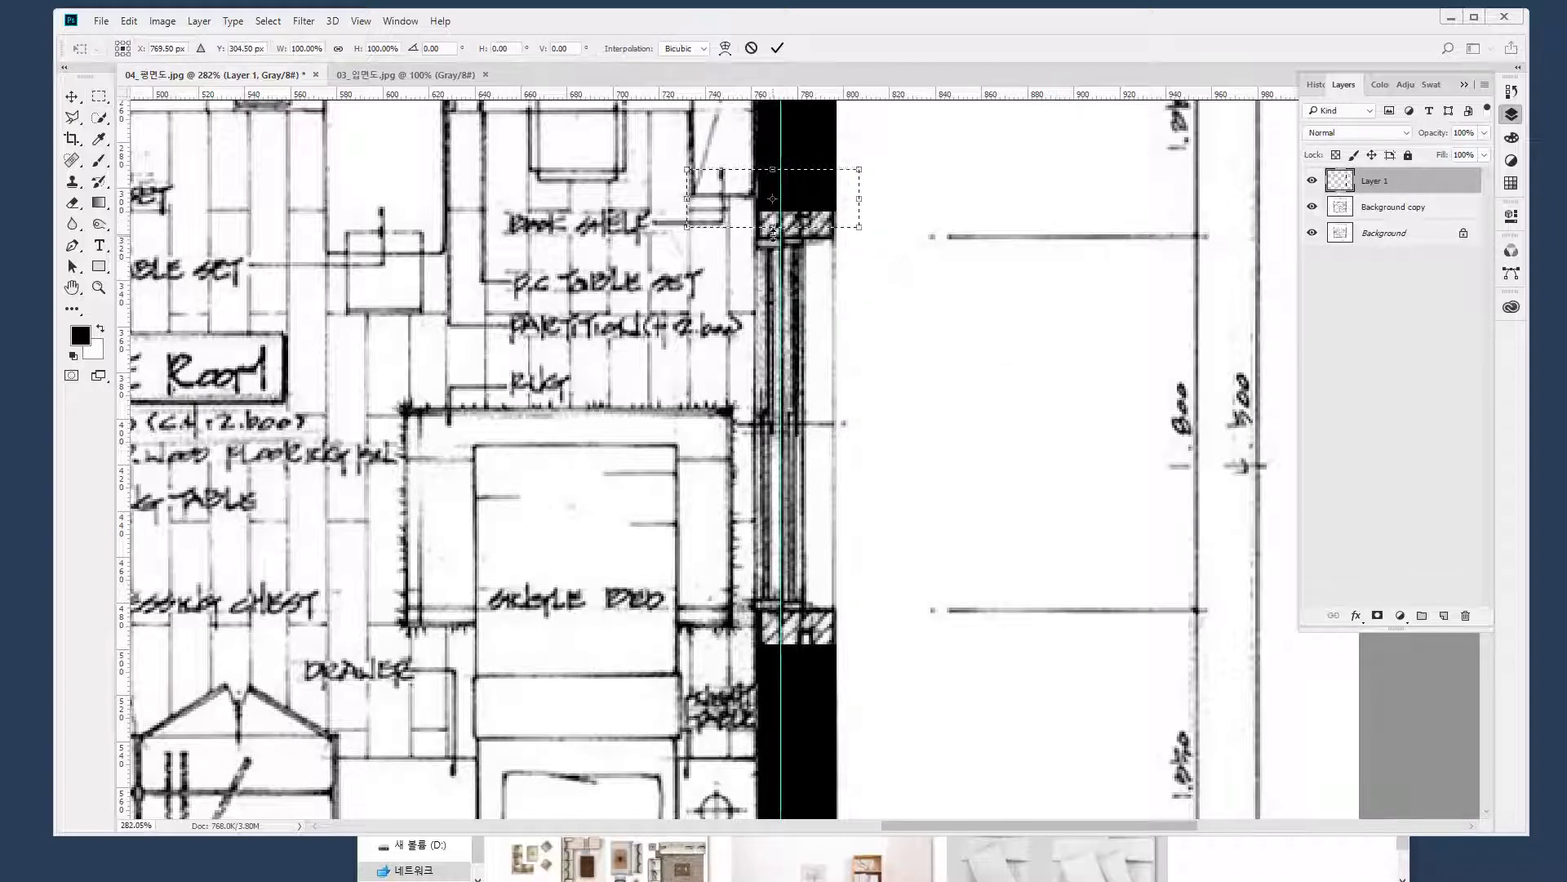
pyautogui.moveTo(773, 232); pyautogui.dragTo(776, 262)
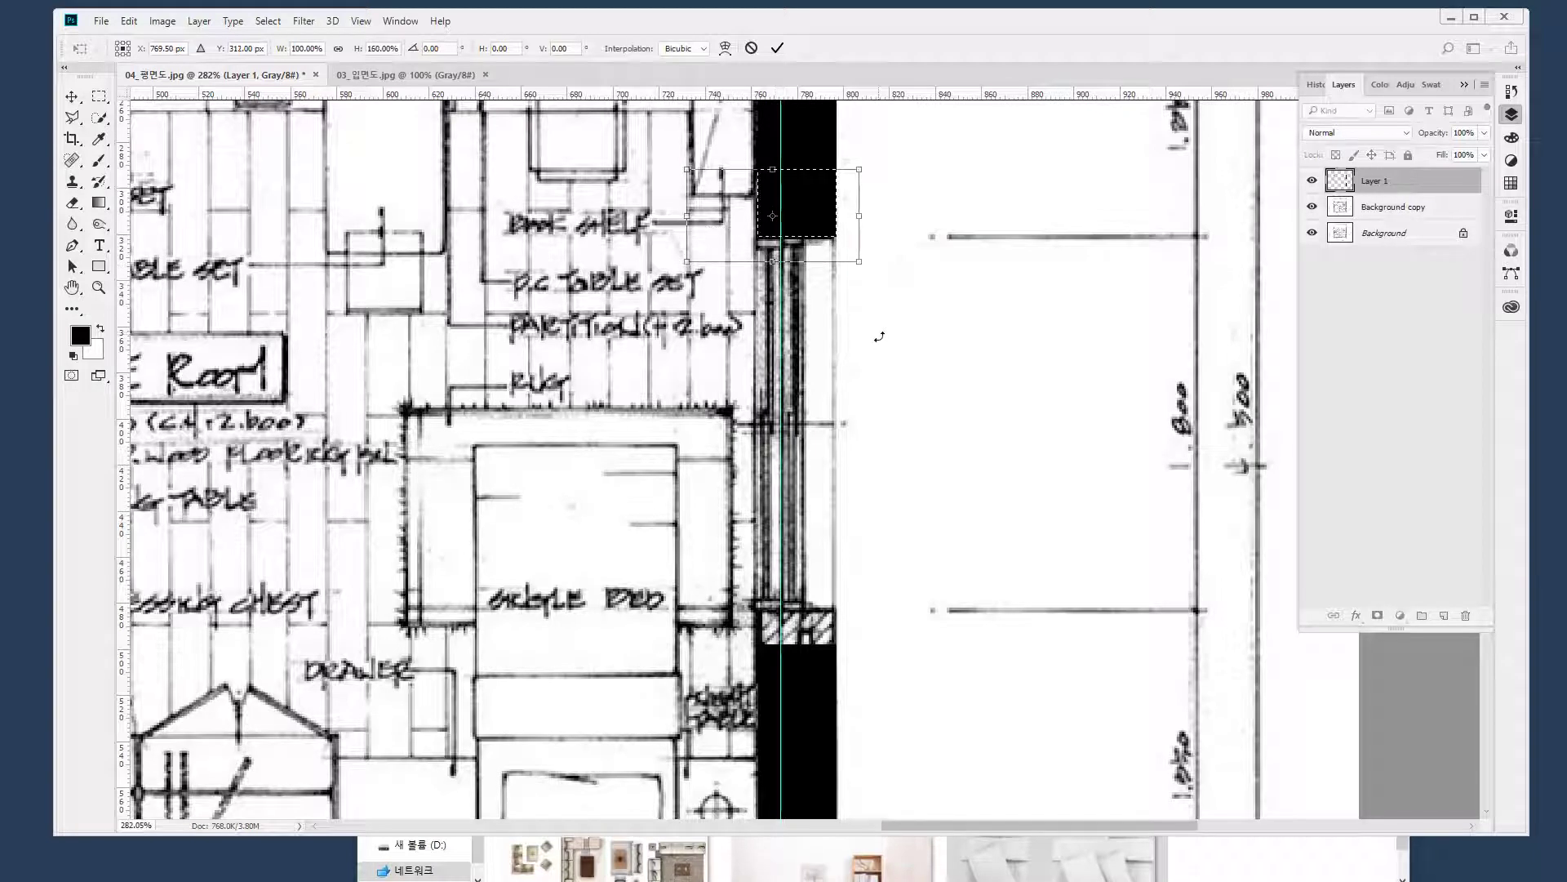
pyautogui.press('Return')
pyautogui.moveTo(877, 724); pyautogui.dragTo(807, 614)
pyautogui.hotkey('ctrl', 't')
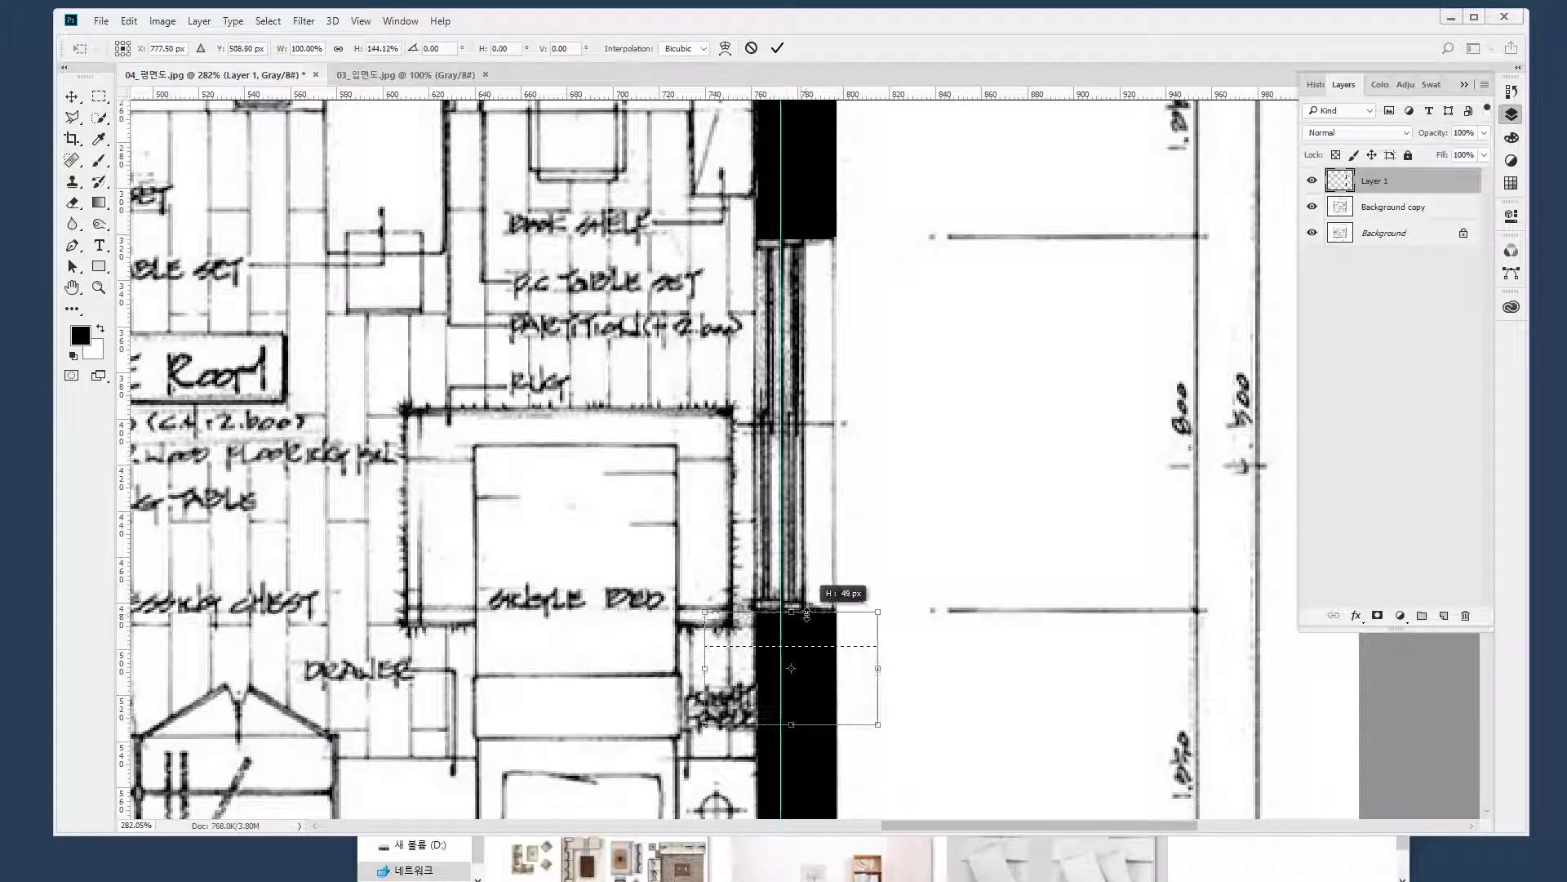
pyautogui.press('Return')
pyautogui.hotkey('ctrl', 'd')
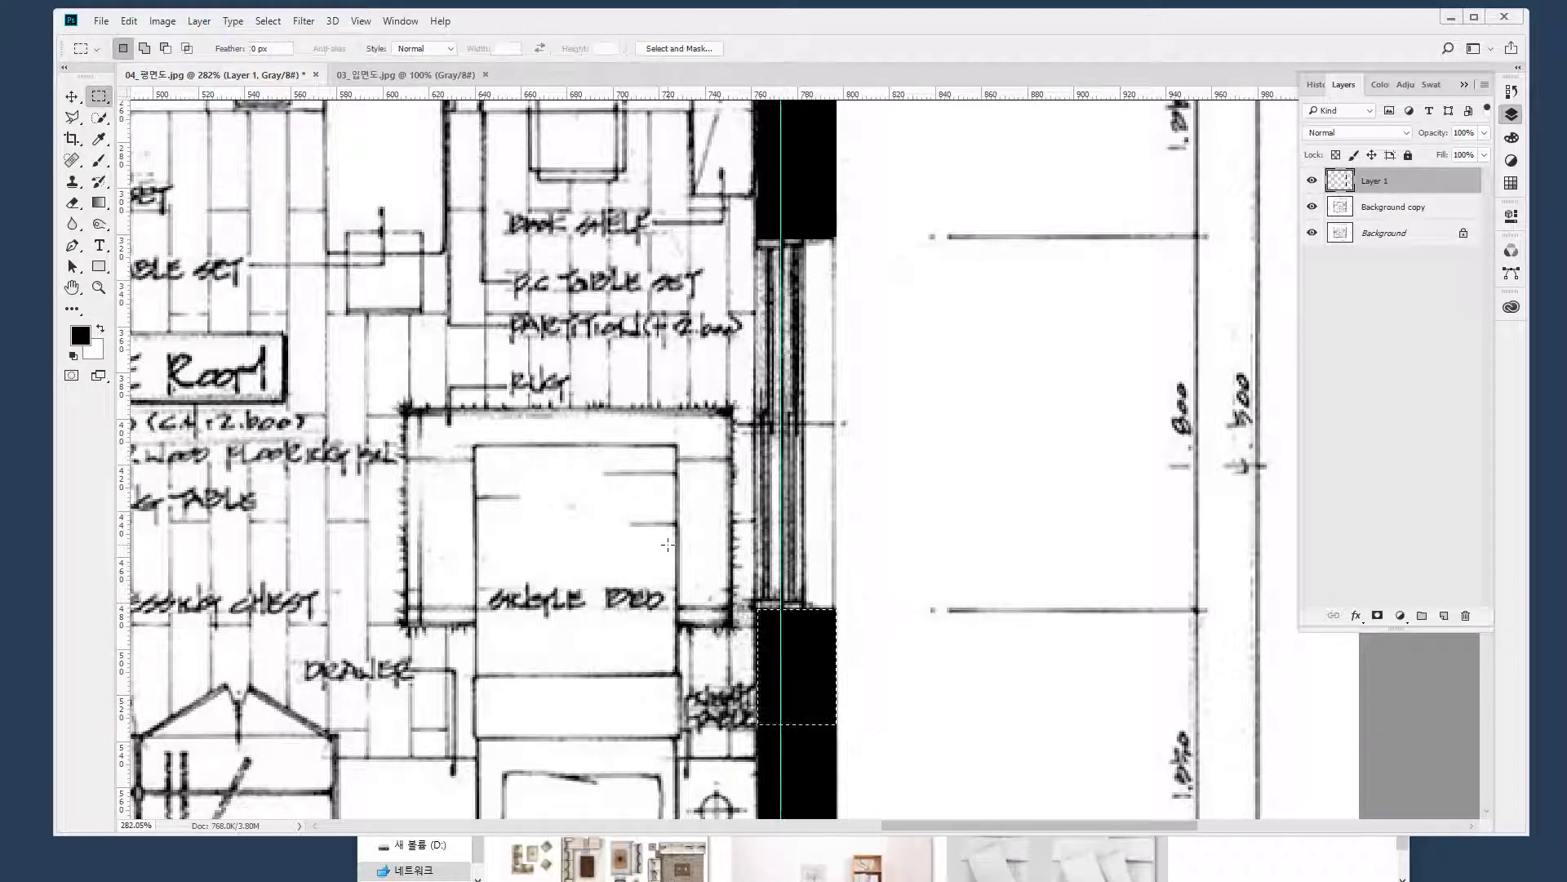
# Stretch the left wall's black fill down past the entrance door to the wall's lower end
pyautogui.moveTo(696, 612); pyautogui.dragTo(1000, 694)
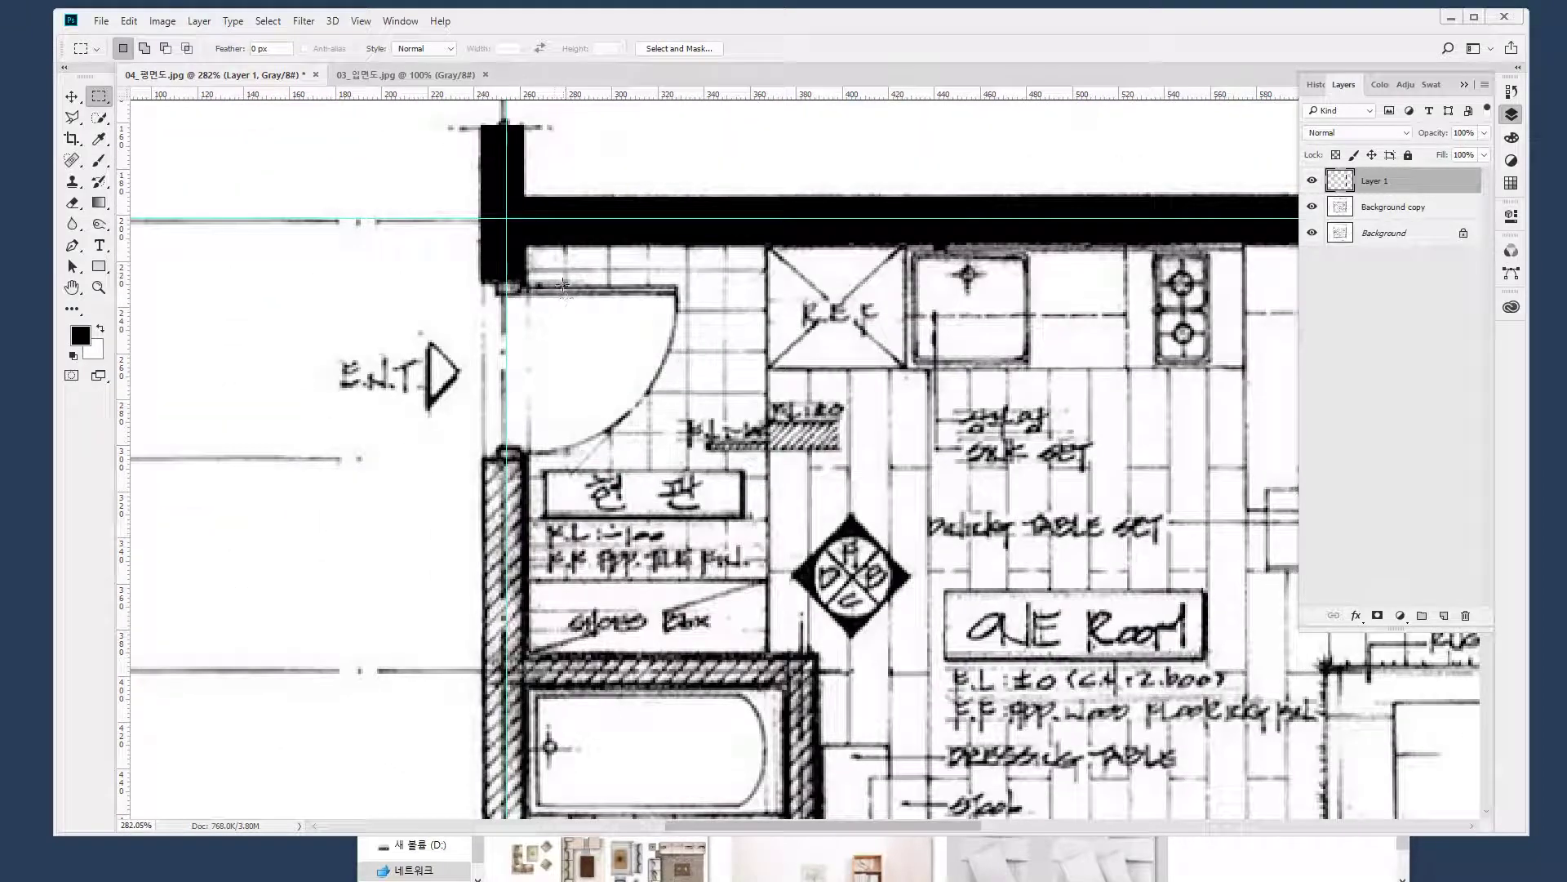
pyautogui.moveTo(559, 279); pyautogui.dragTo(485, 759)
pyautogui.hotkey('ctrl', 't')
pyautogui.press('Return')
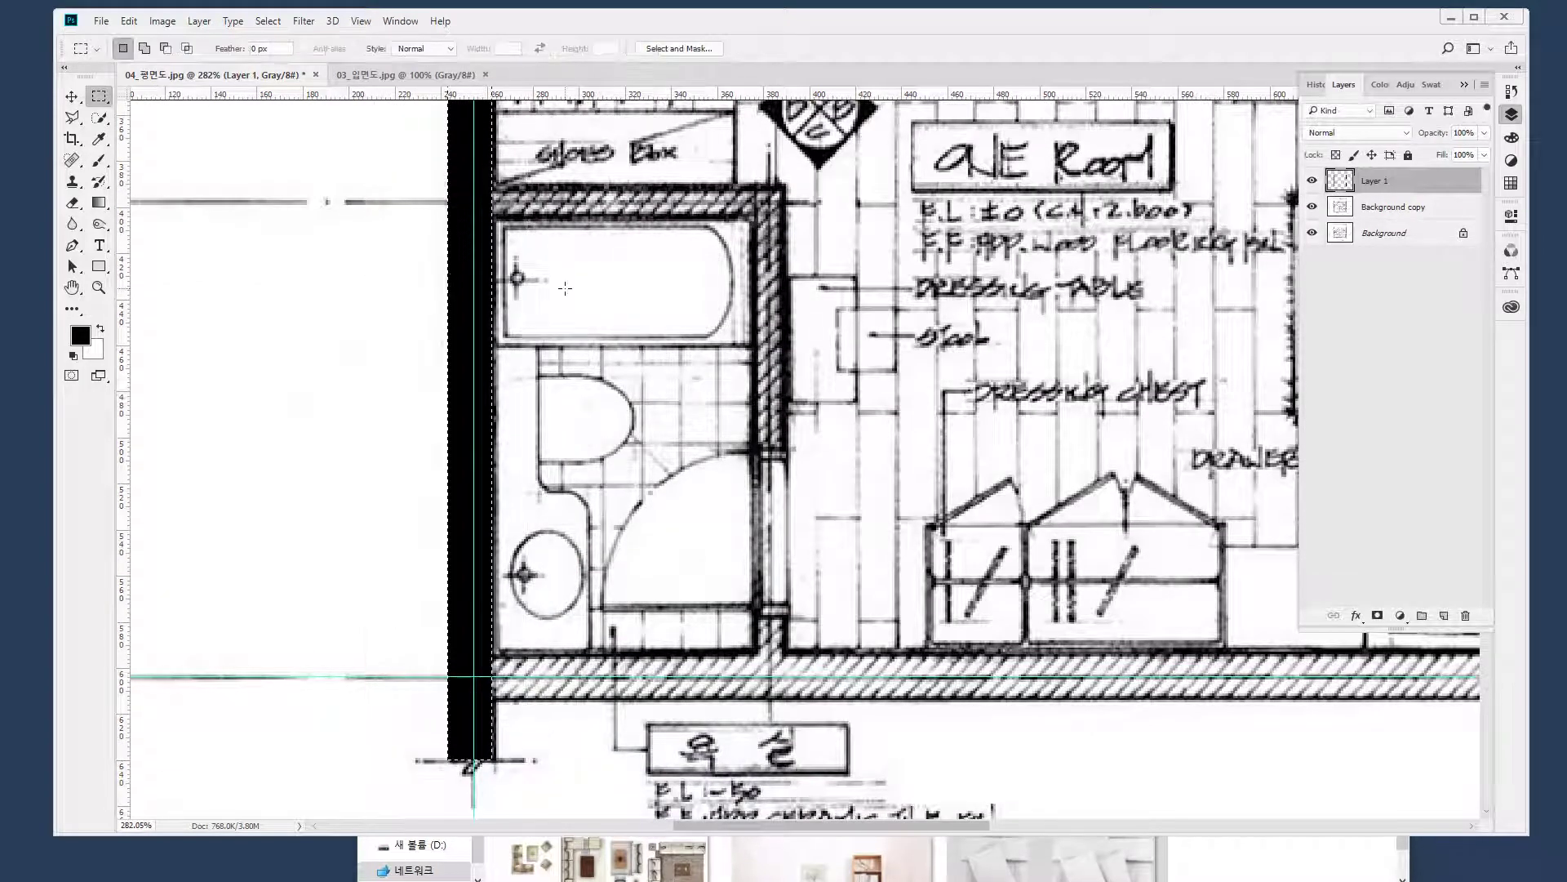
# Clear the left wall's black fill across the entrance door opening
pyautogui.scroll(5, 605, 342)
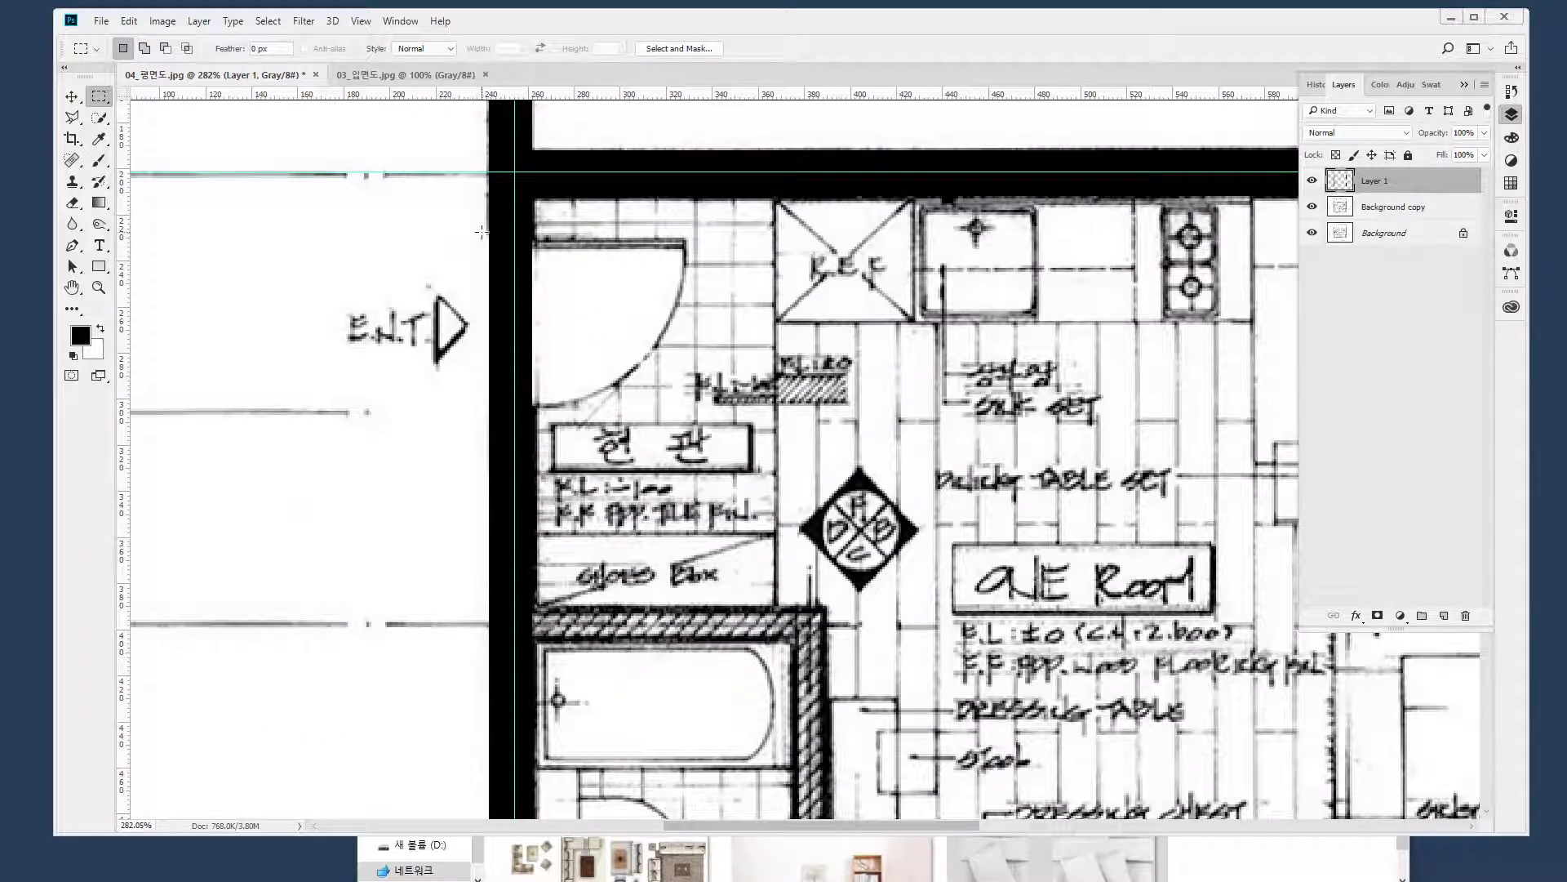
pyautogui.moveTo(482, 232)
pyautogui.mouseDown()
pyautogui.moveTo(600, 390)
pyautogui.moveTo(561, 419)
pyautogui.mouseUp()
pyautogui.press('Delete')
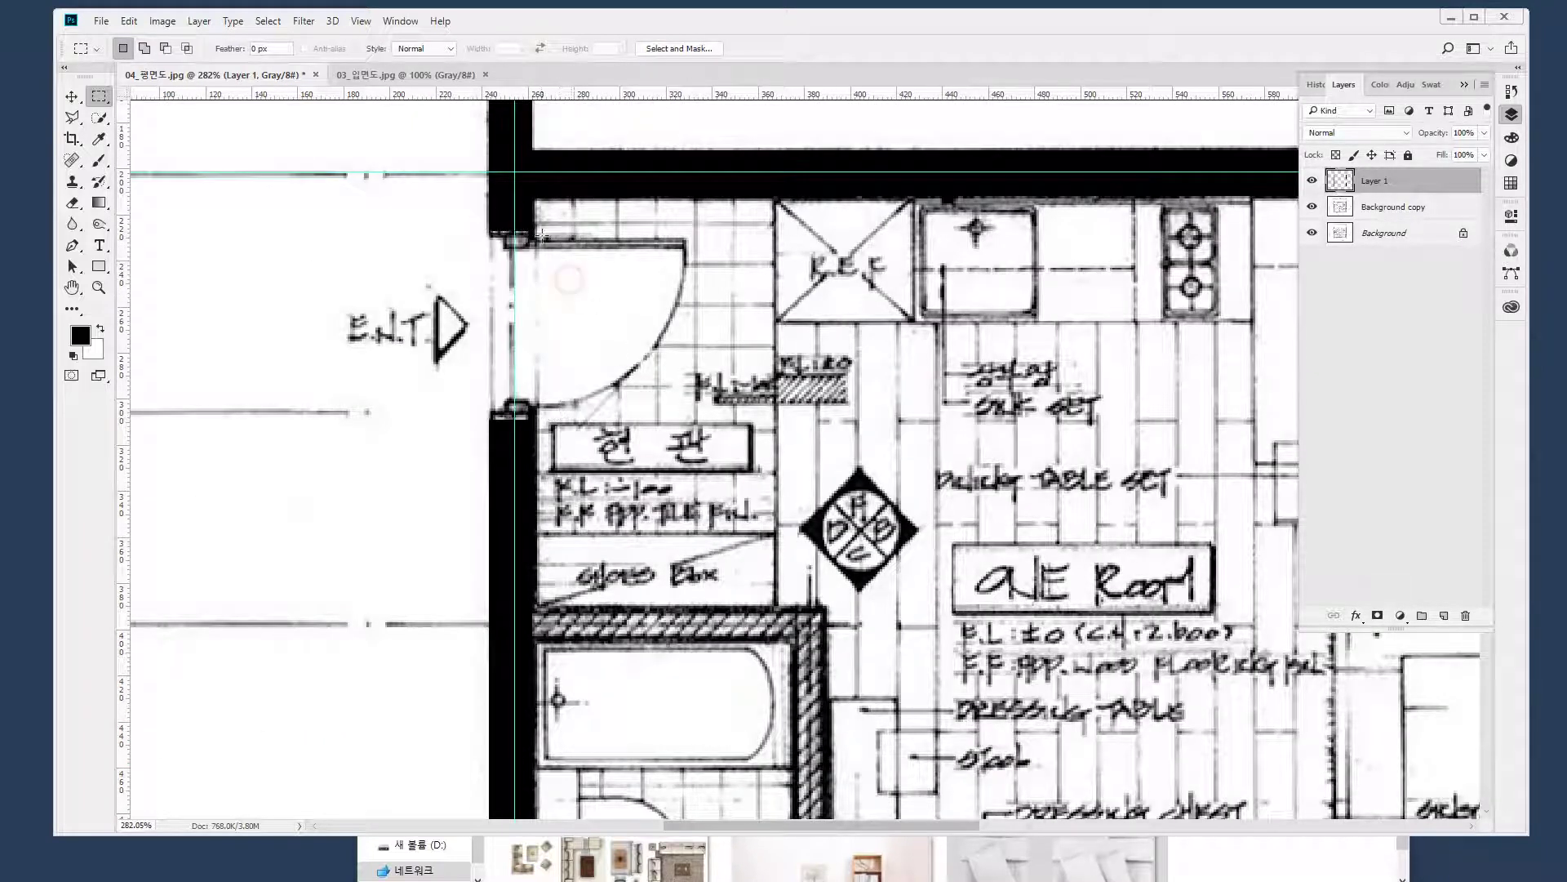
# Adjust the left wall's fill ends above and below the entrance door to line up with the door frame
pyautogui.moveTo(544, 217); pyautogui.dragTo(474, 208)
pyautogui.hotkey('ctrl', 't')
pyautogui.moveTo(508, 223); pyautogui.dragTo(509, 238)
pyautogui.press('Return')
pyautogui.moveTo(567, 497); pyautogui.dragTo(527, 415)
pyautogui.hotkey('ctrl', 't')
pyautogui.press('Return')
# Trace the bathroom's upper wall in black and stretch its corner piece down over the side partition to the lower wall
pyautogui.moveTo(523, 594); pyautogui.dragTo(742, 525)
pyautogui.hotkey('ctrl', 't')
pyautogui.press('Return')
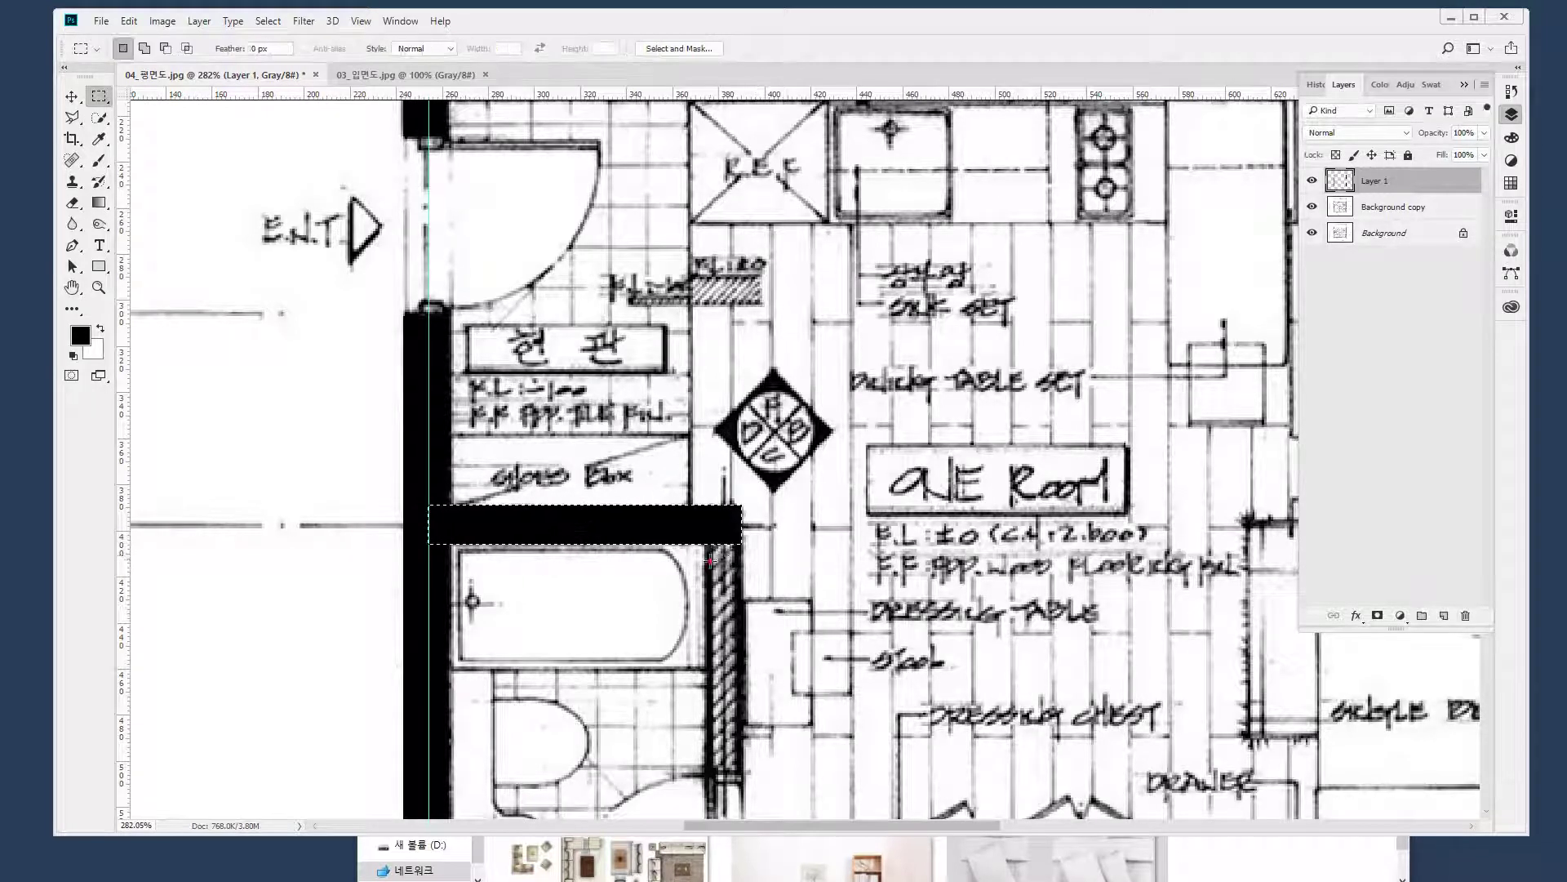
pyautogui.moveTo(707, 524); pyautogui.dragTo(741, 545)
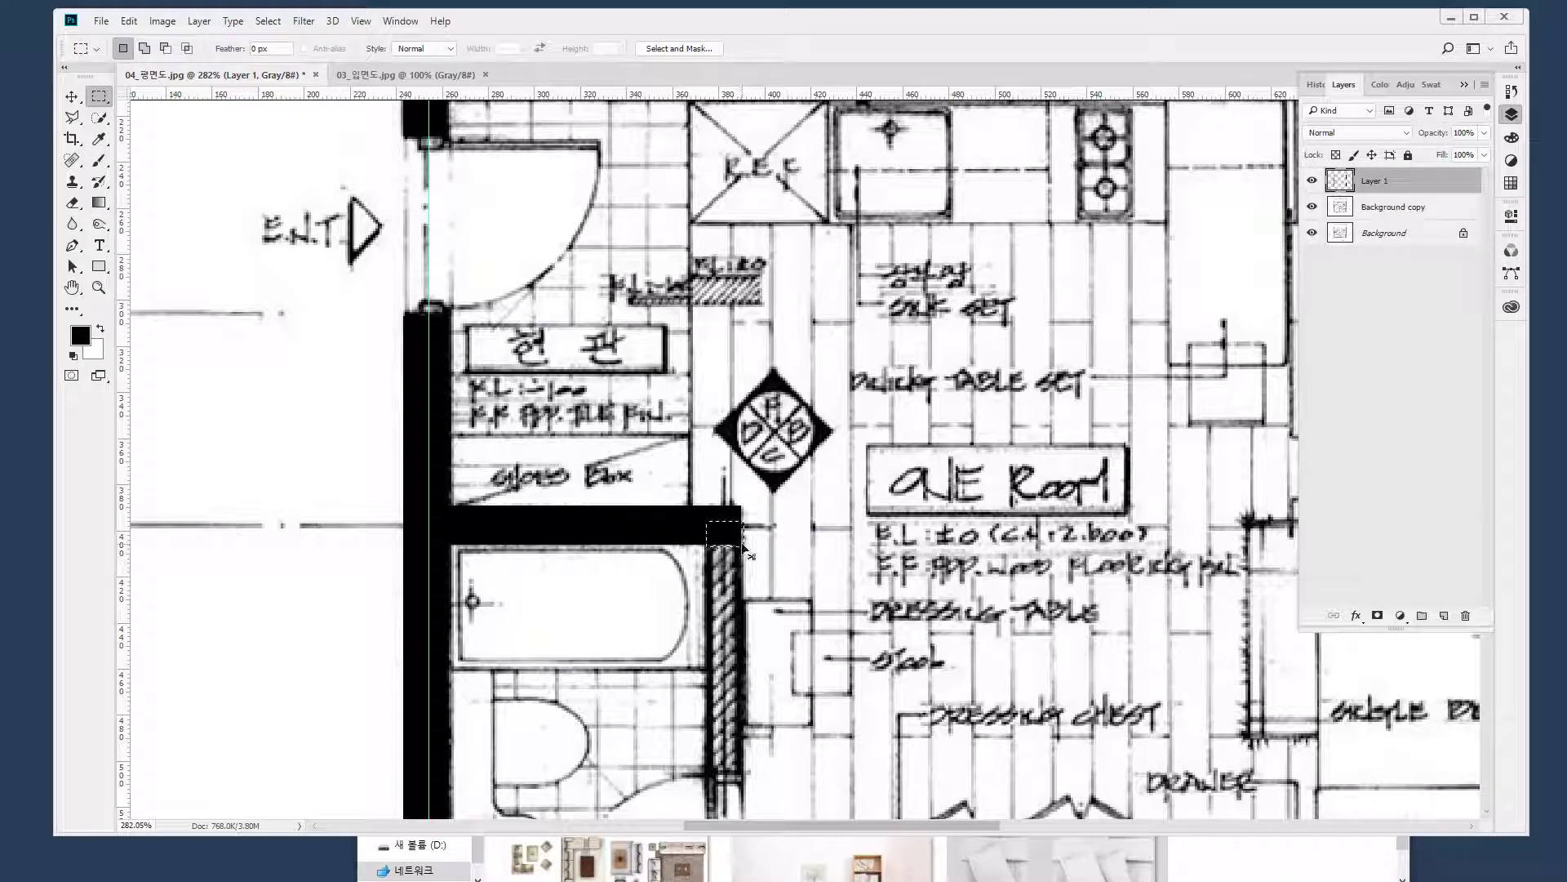
pyautogui.hotkey('ctrl', 't')
pyautogui.moveTo(747, 435); pyautogui.dragTo(724, 819)
pyautogui.press('Return')
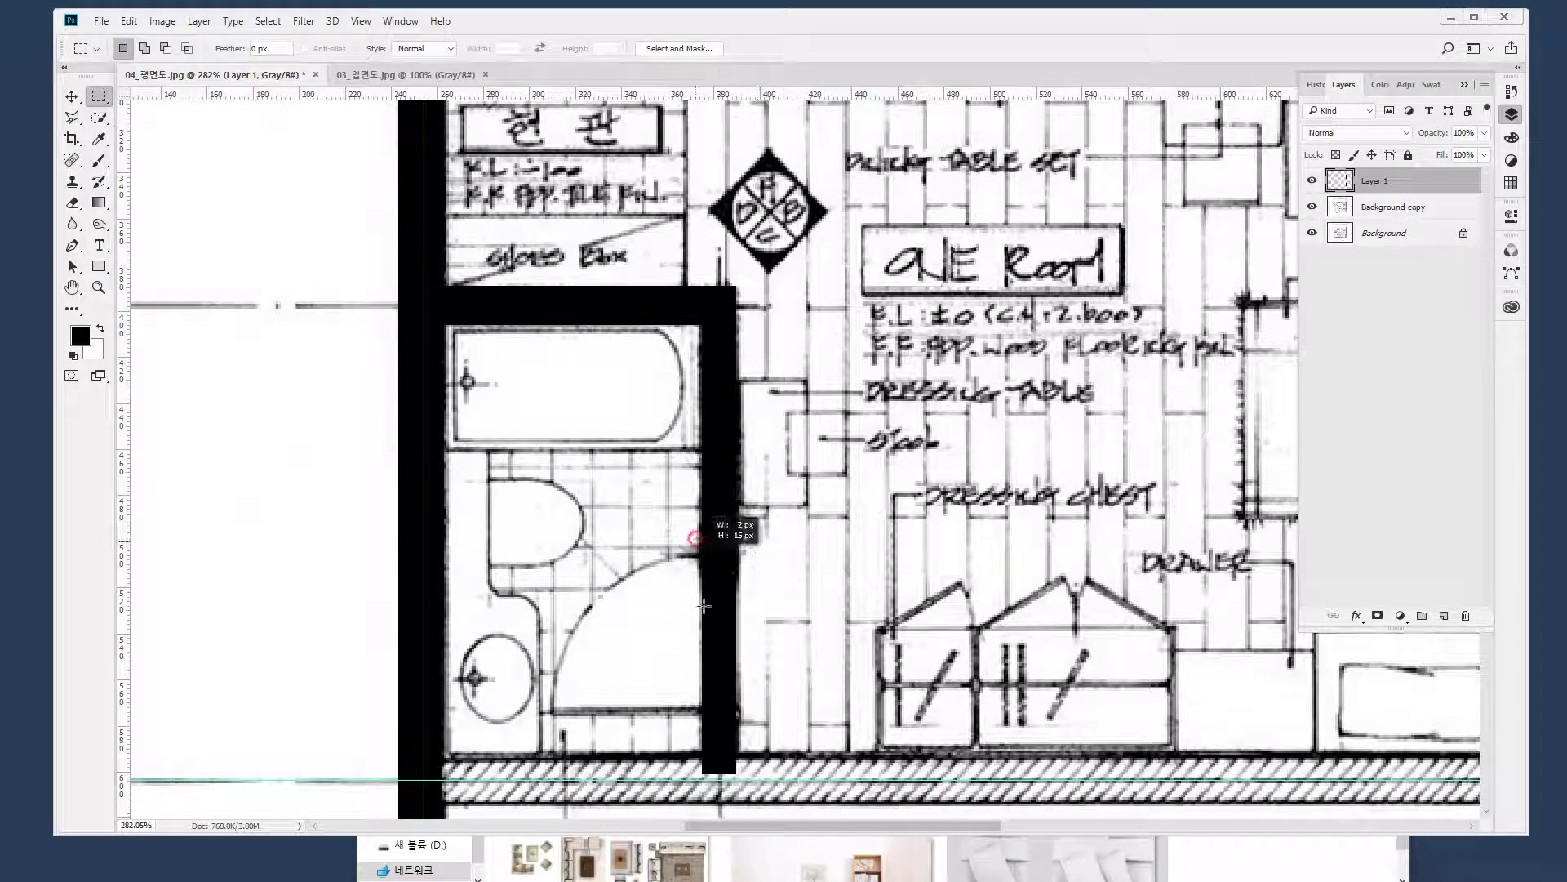
# Clear the black fill from the bathroom door opening and stretch the partition above it down to the door frame
pyautogui.moveTo(704, 605); pyautogui.dragTo(743, 720)
pyautogui.press('Delete')
pyautogui.click(798, 567)
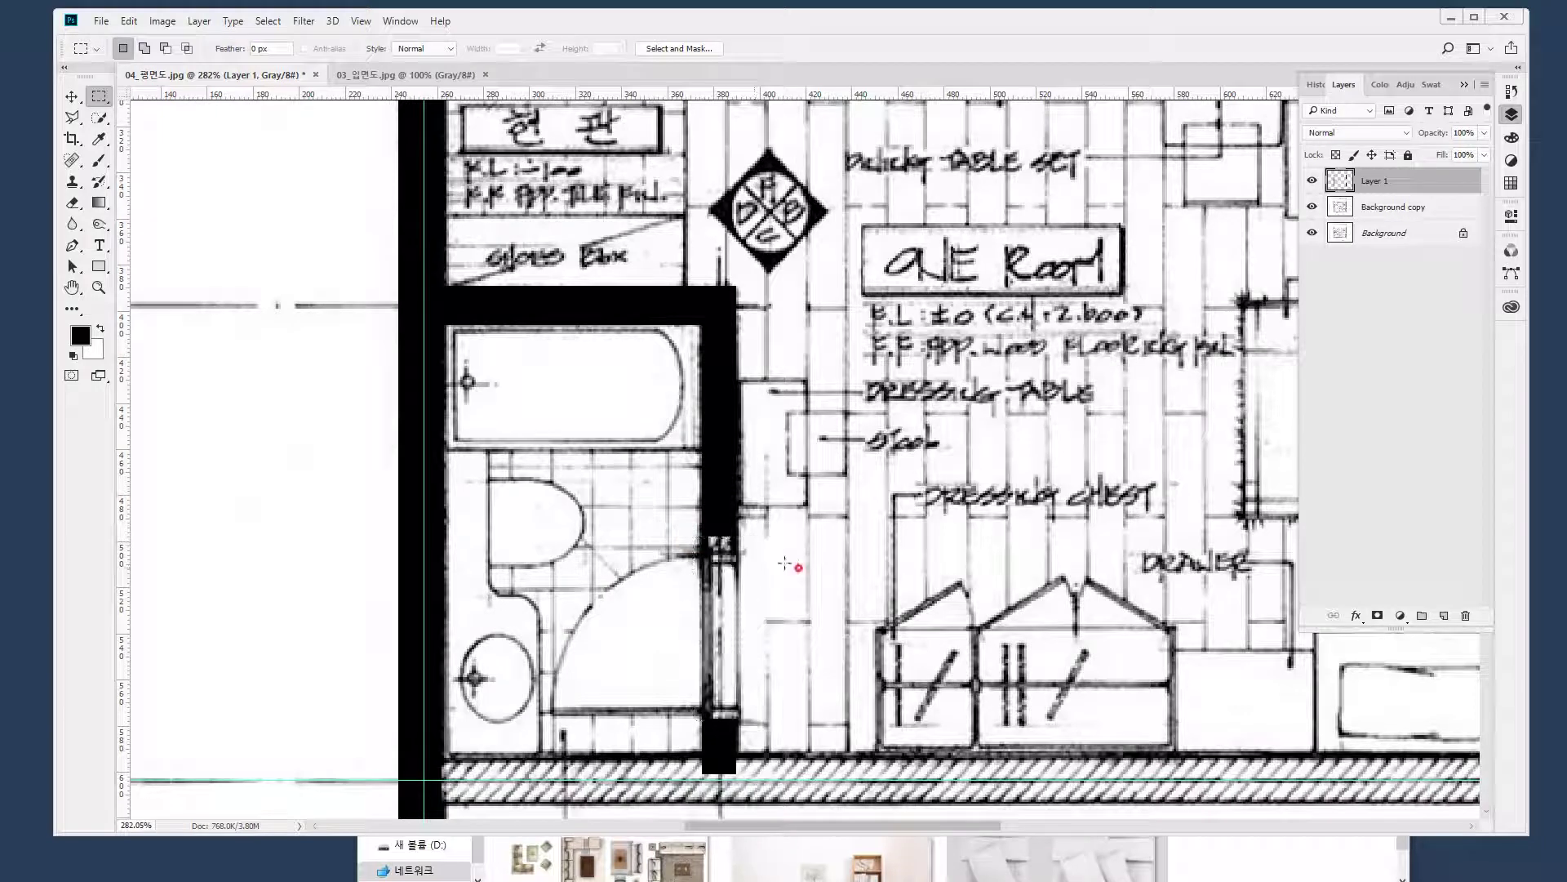
pyautogui.moveTo(747, 538); pyautogui.dragTo(678, 486)
pyautogui.hotkey('ctrl', 't')
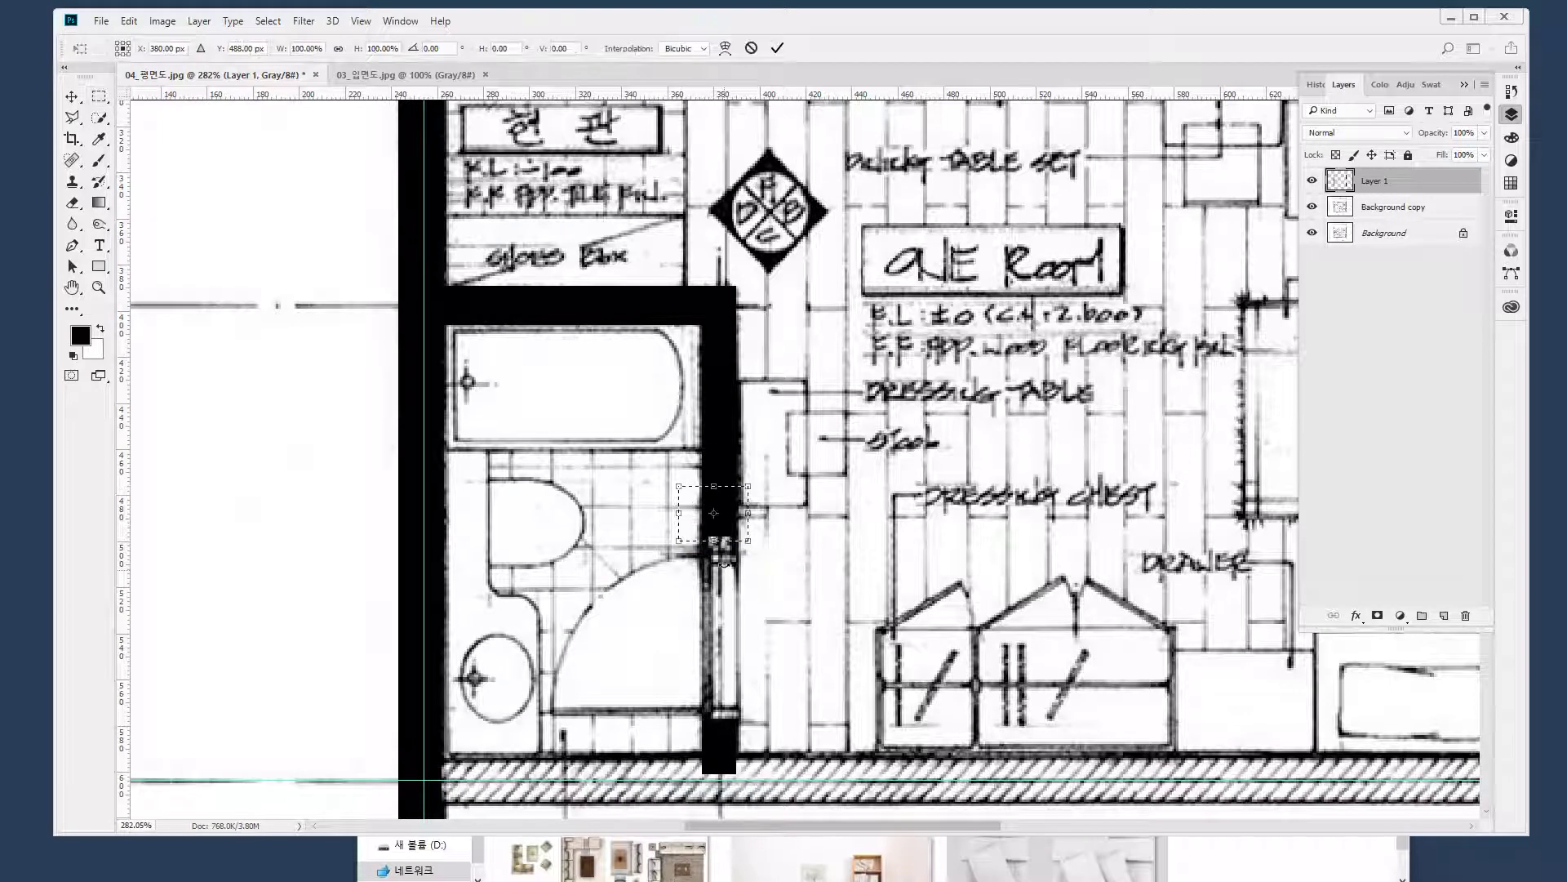
pyautogui.moveTo(719, 542); pyautogui.dragTo(721, 555)
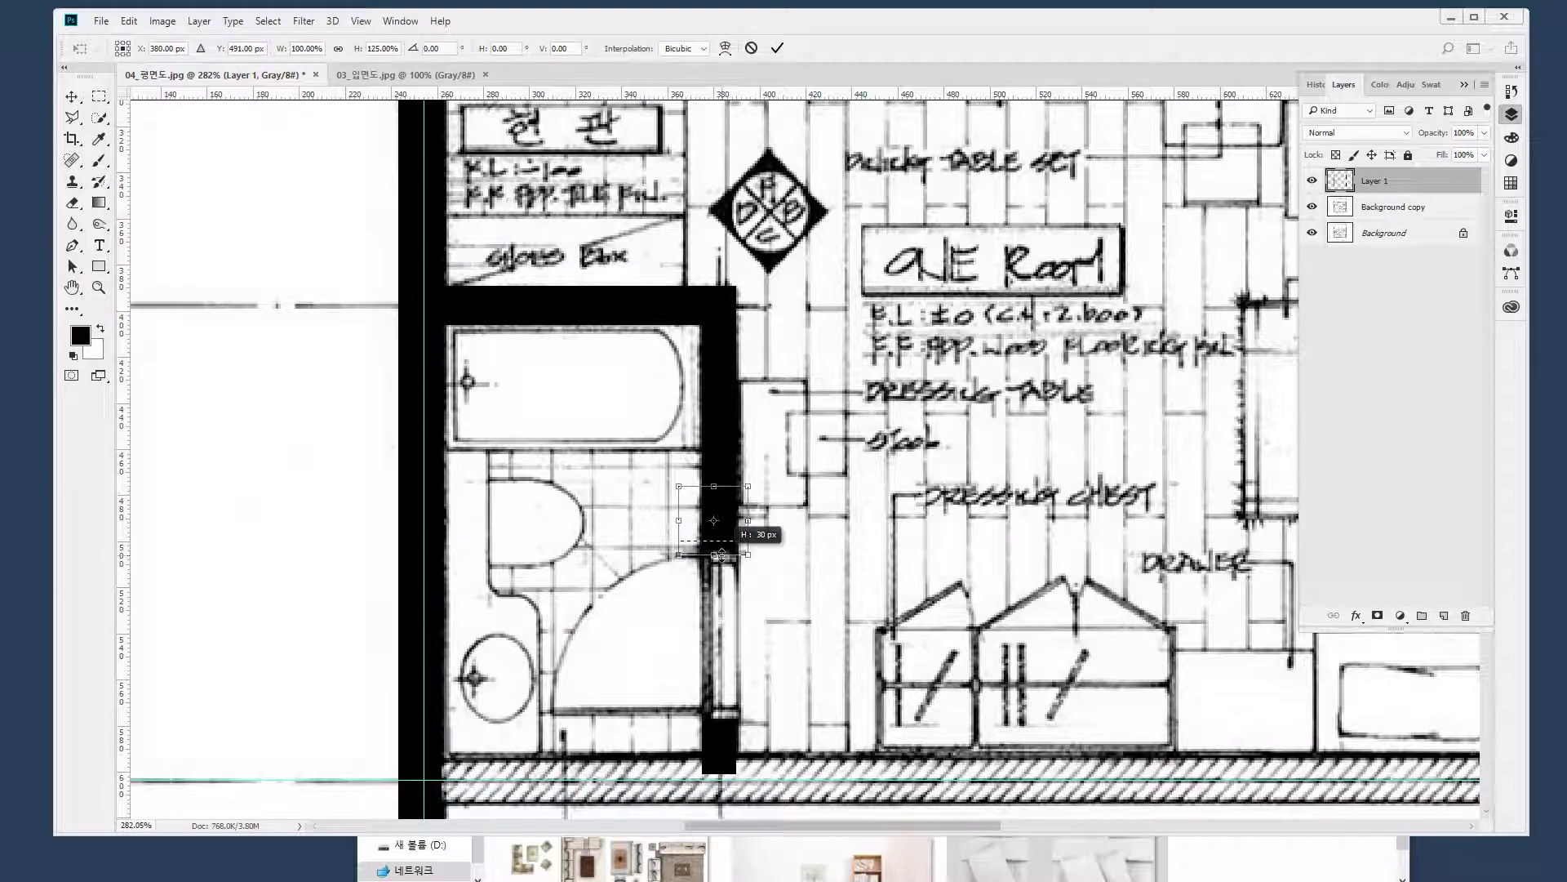
pyautogui.press('Return')
# Trace the lower wall in black beneath the bathroom, widening the fill to 1875% with Free Transform
pyautogui.moveTo(647, 664); pyautogui.dragTo(666, 457)
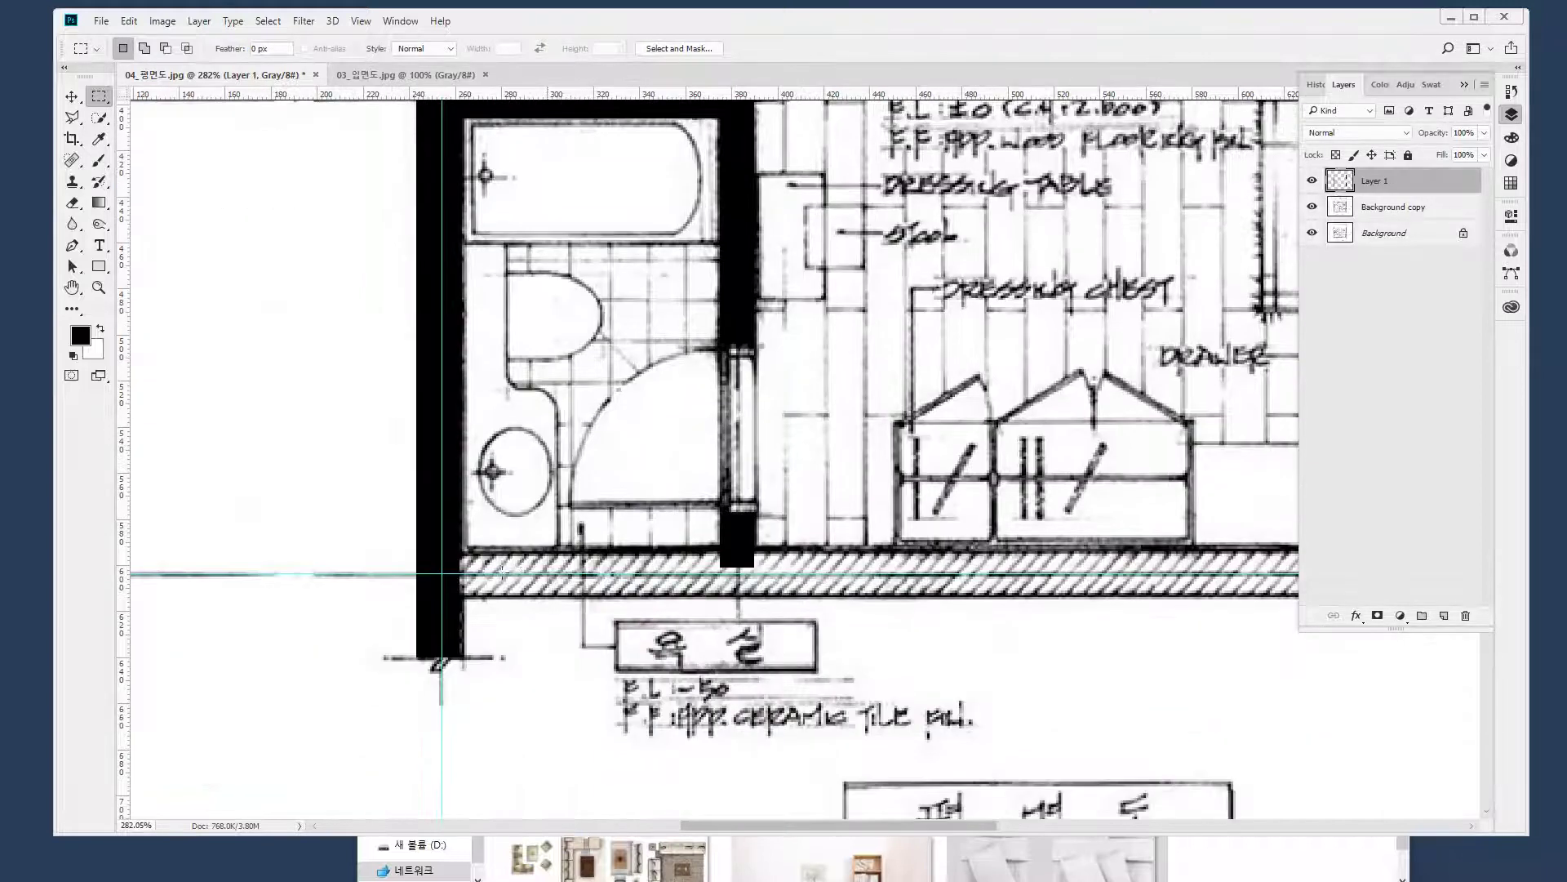
pyautogui.moveTo(477, 554)
pyautogui.mouseDown()
pyautogui.moveTo(442, 598)
pyautogui.moveTo(1133, 588)
pyautogui.mouseUp()
pyautogui.hotkey('ctrl', 't')
pyautogui.moveTo(815, 563); pyautogui.dragTo(452, 563)
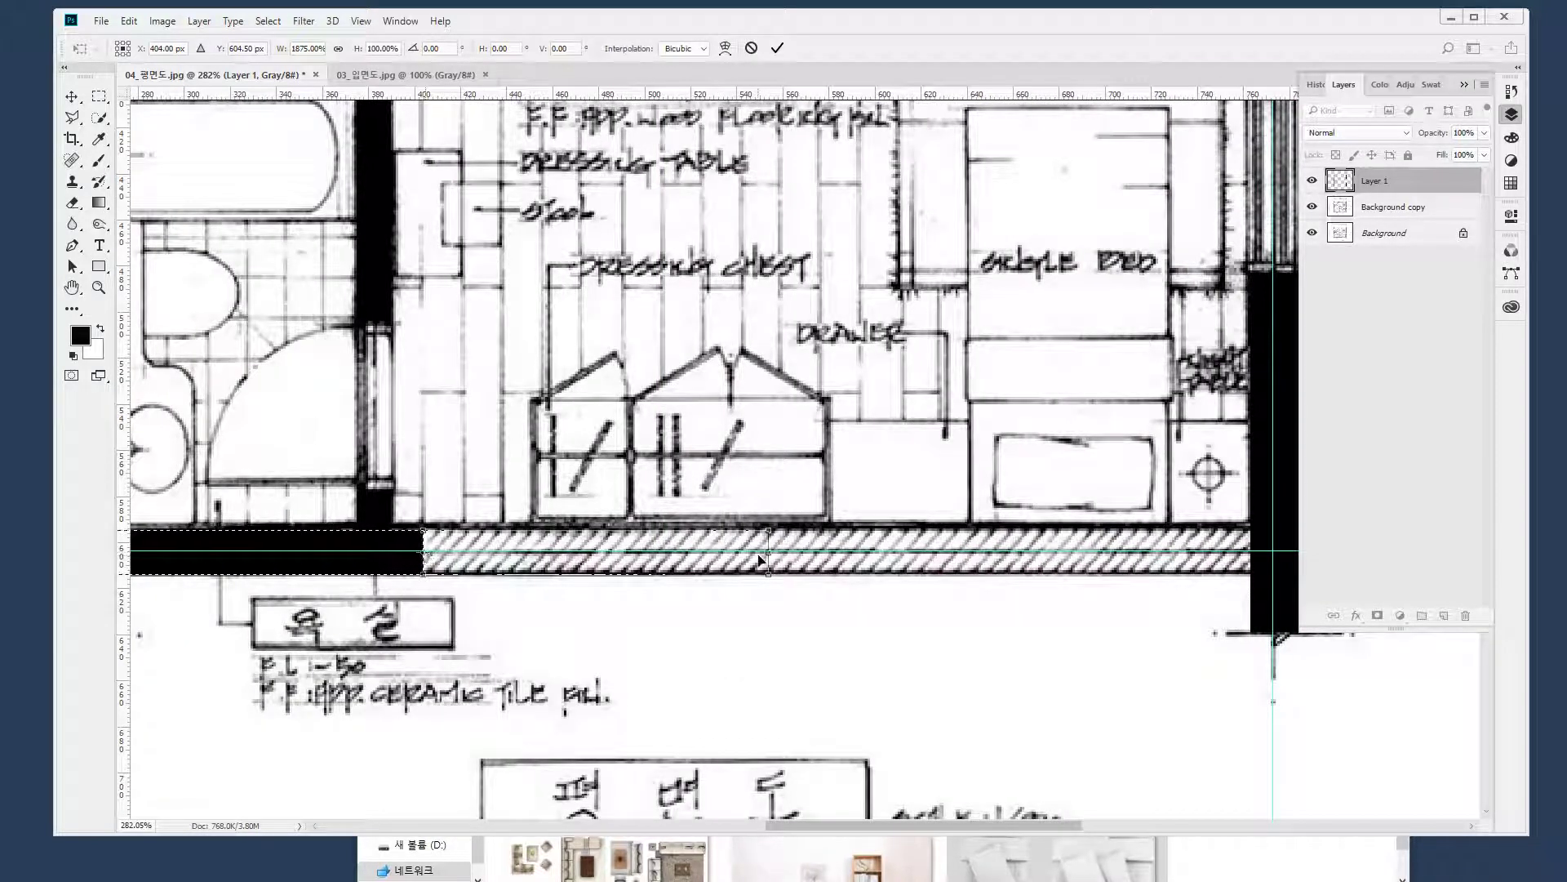
pyautogui.moveTo(769, 559); pyautogui.dragTo(1036, 560)
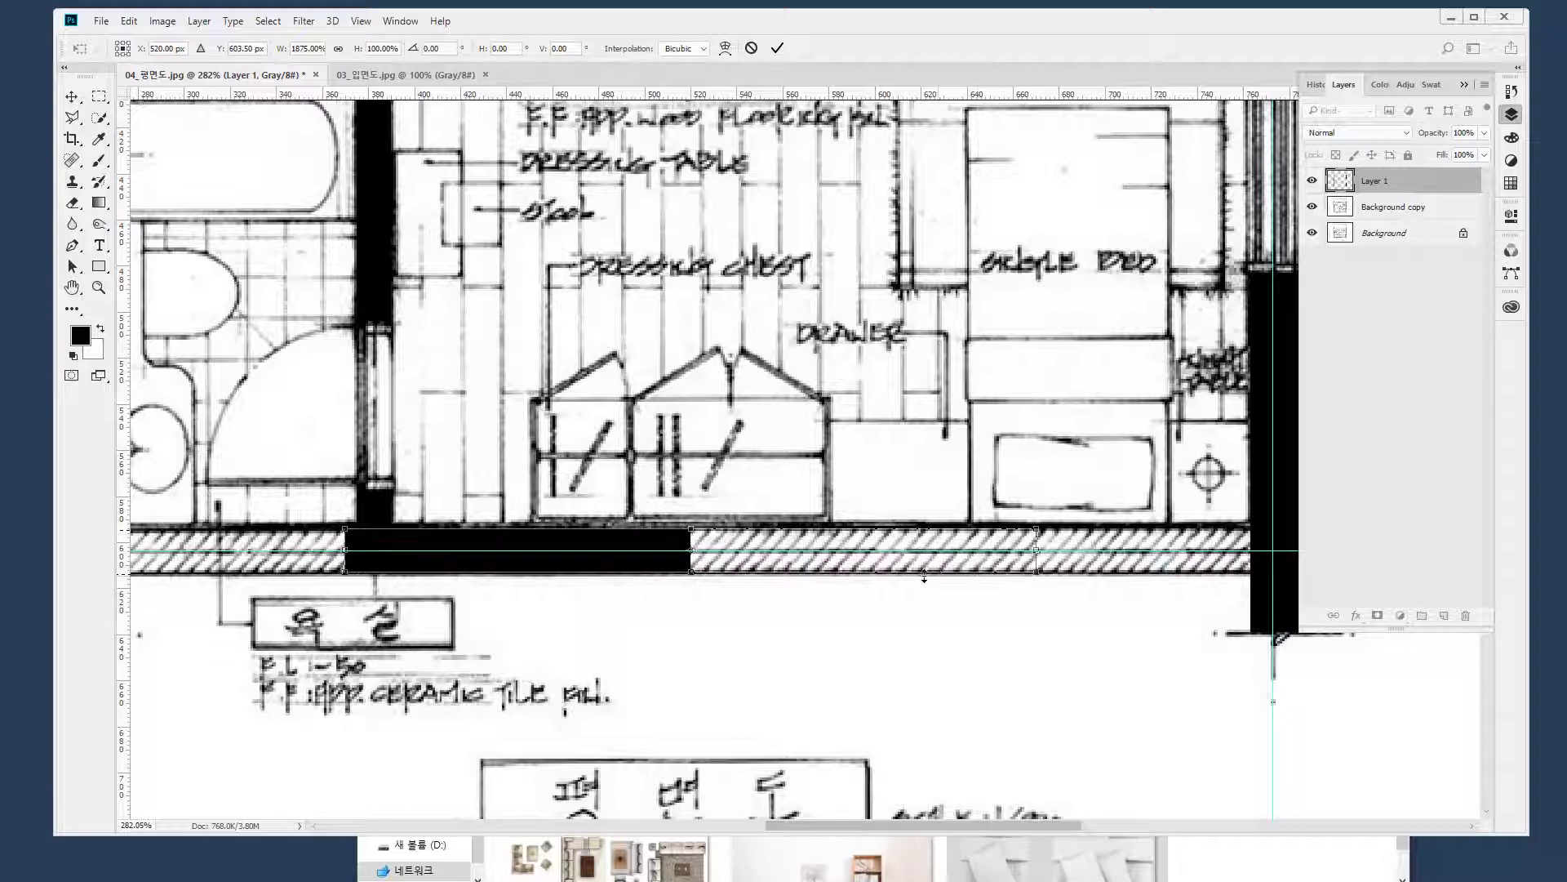
pyautogui.hotkey('ctrl', 'z')
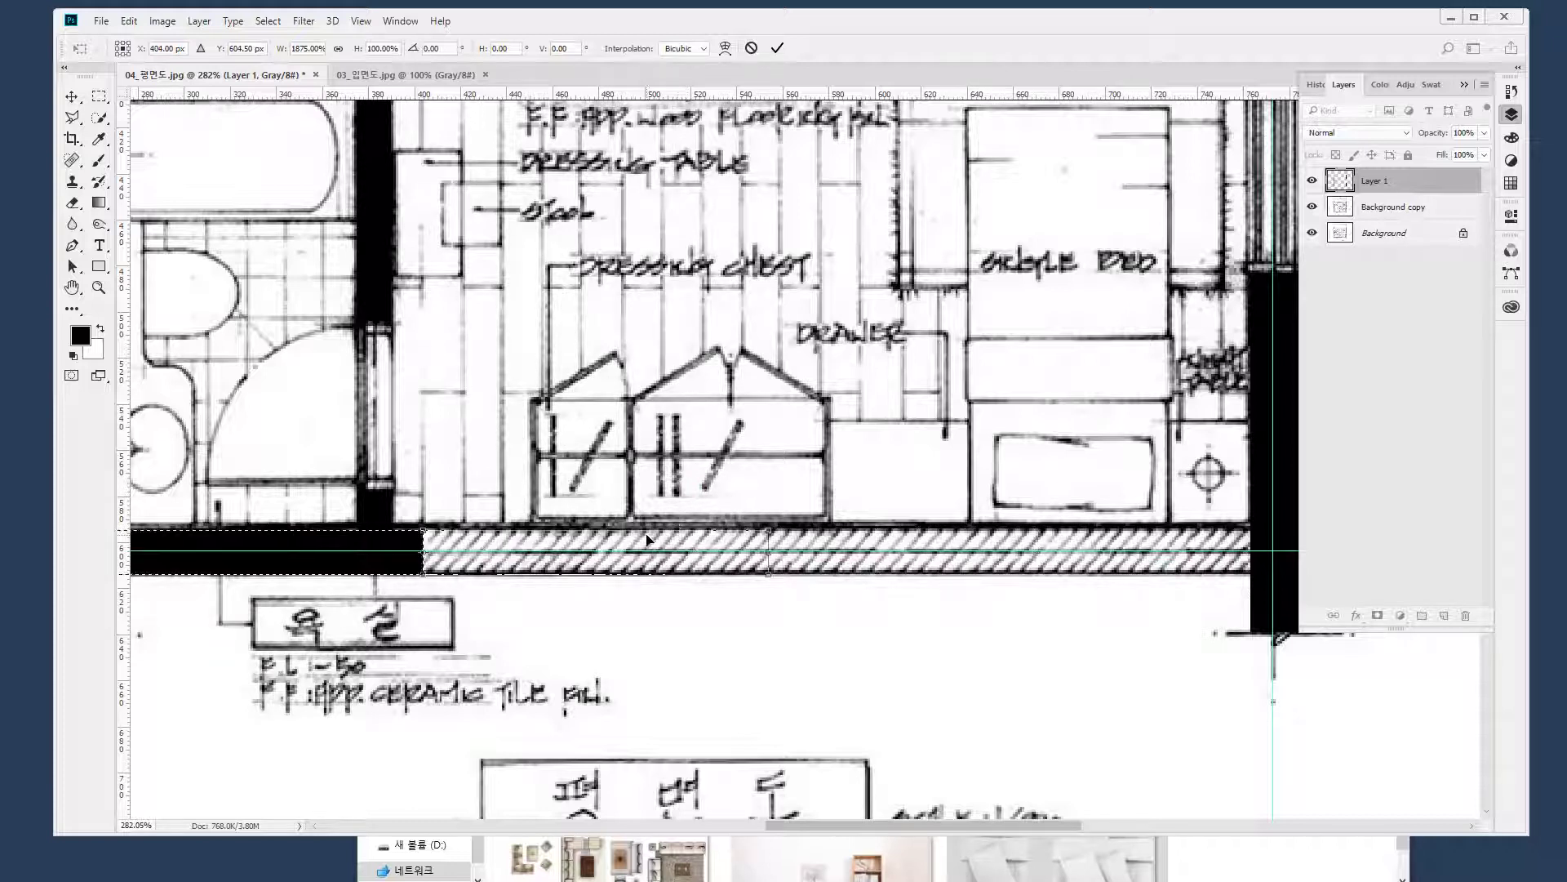
pyautogui.press('Return')
# Extend the lower wall's black fill across the remaining hatched stretch to the right wall and clear the selection
pyautogui.moveTo(447, 594); pyautogui.dragTo(400, 509)
pyautogui.hotkey('ctrl', 't')
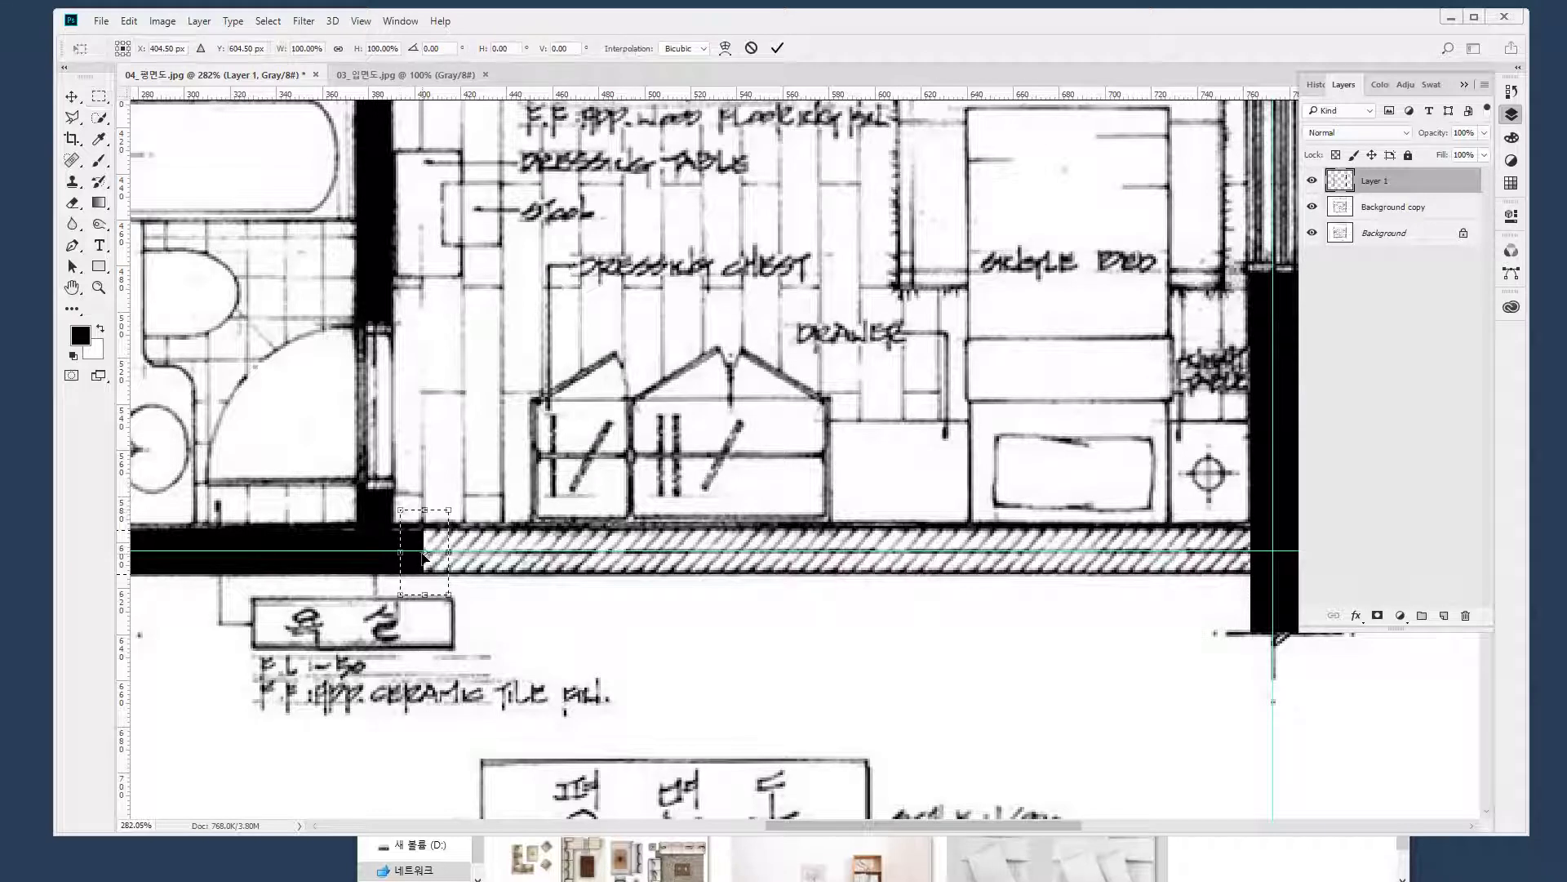
pyautogui.press('Return')
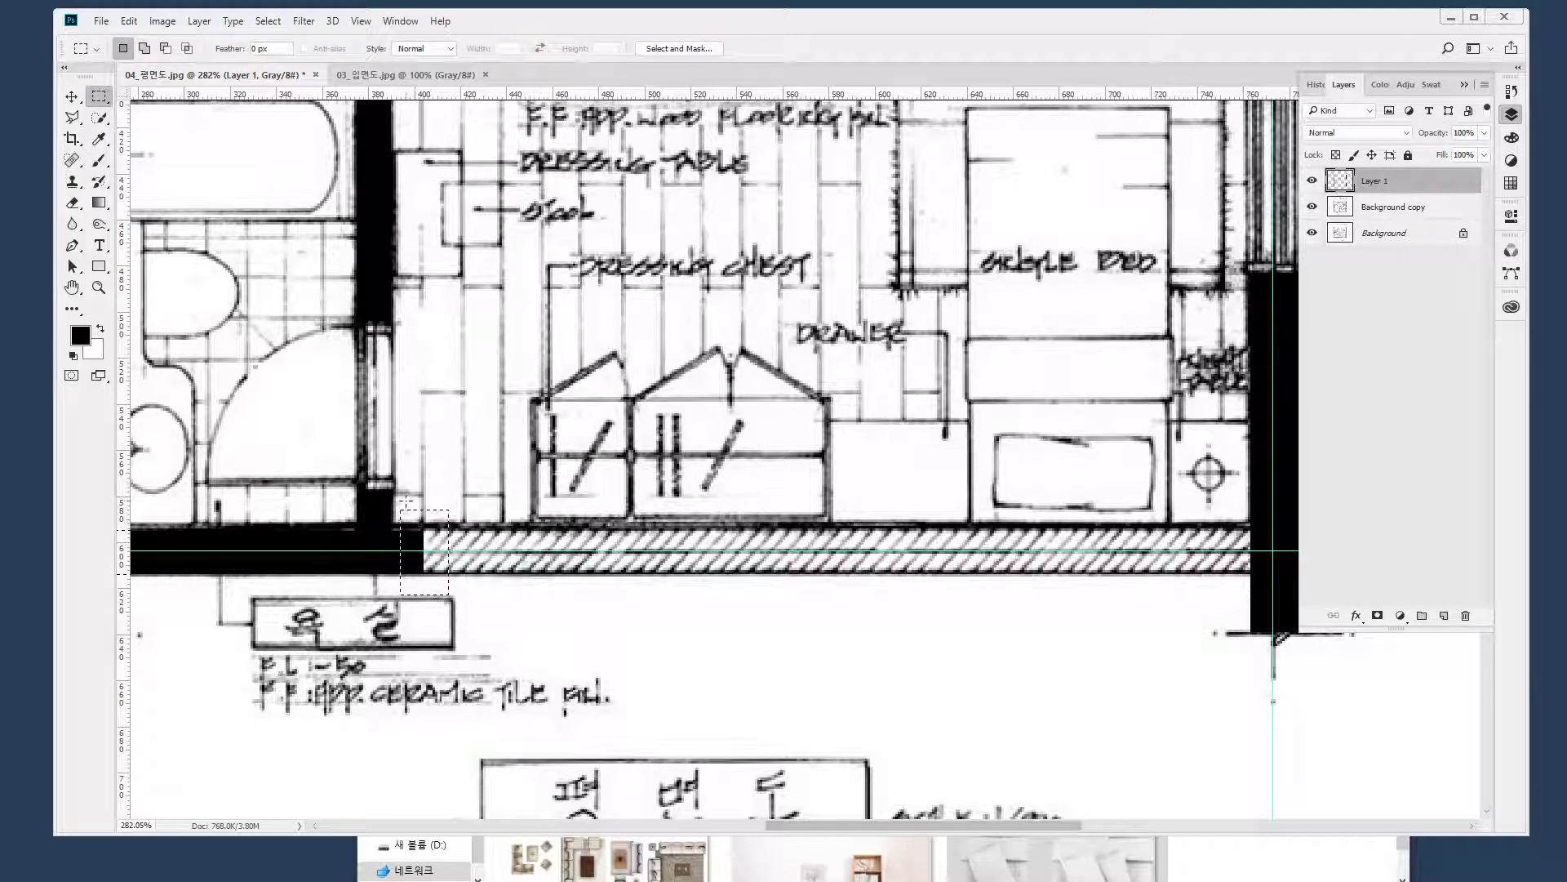
pyautogui.moveTo(399, 519)
pyautogui.mouseDown()
pyautogui.moveTo(478, 563)
pyautogui.moveTo(420, 583)
pyautogui.moveTo(1263, 576)
pyautogui.mouseUp()
pyautogui.hotkey('ctrl', 't')
pyautogui.press('Return')
pyautogui.hotkey('ctrl', 'd')
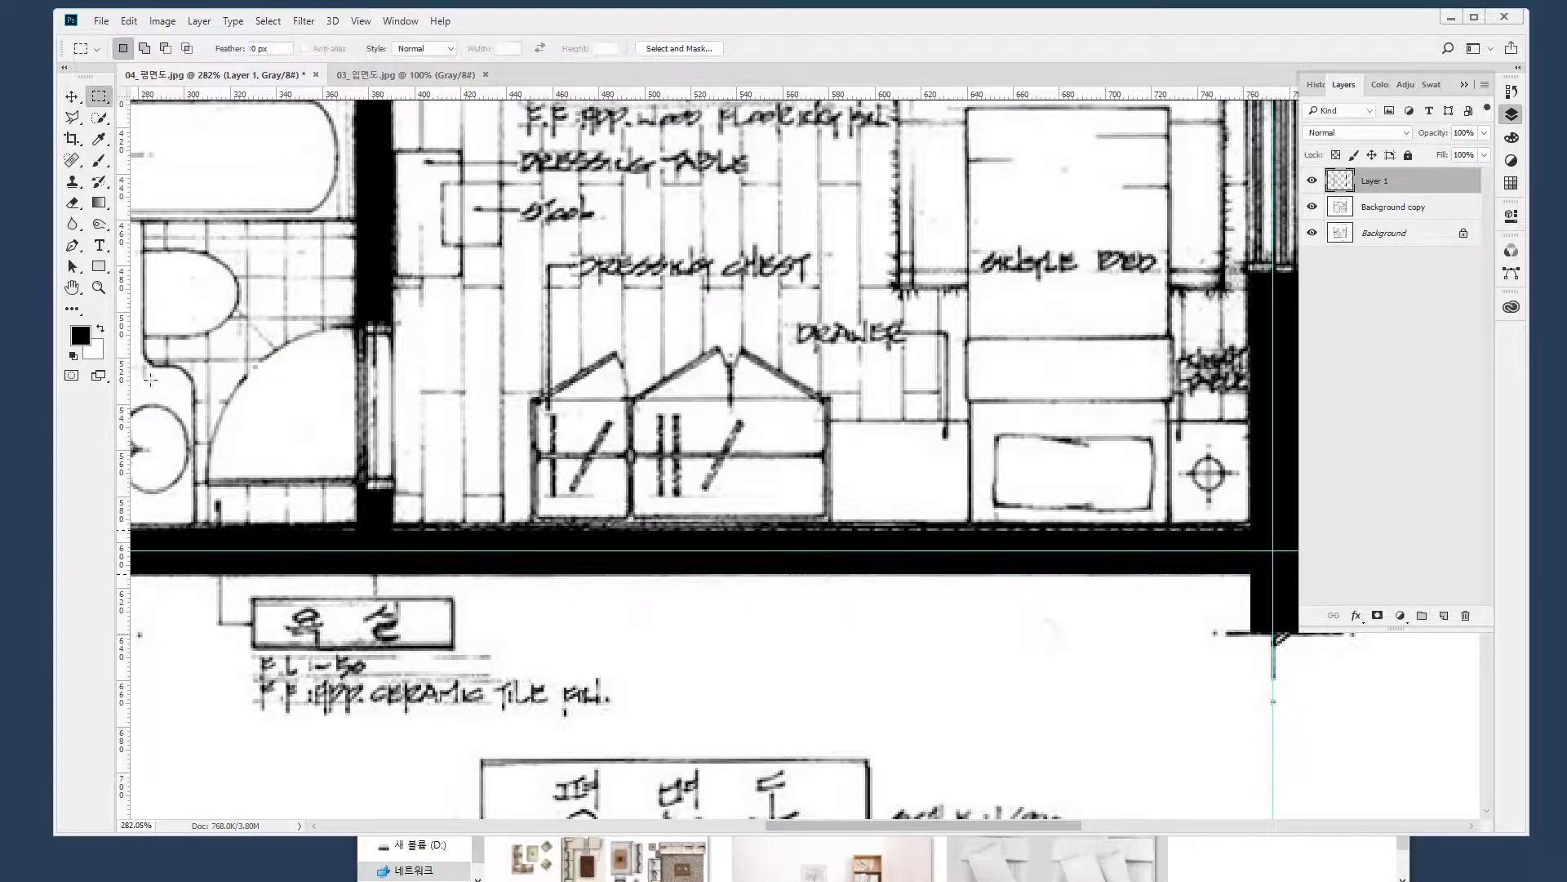
# View the plan at 100%, hide both background layers to check the traced walls, and show Background copy again
pyautogui.doubleClick(99, 288)
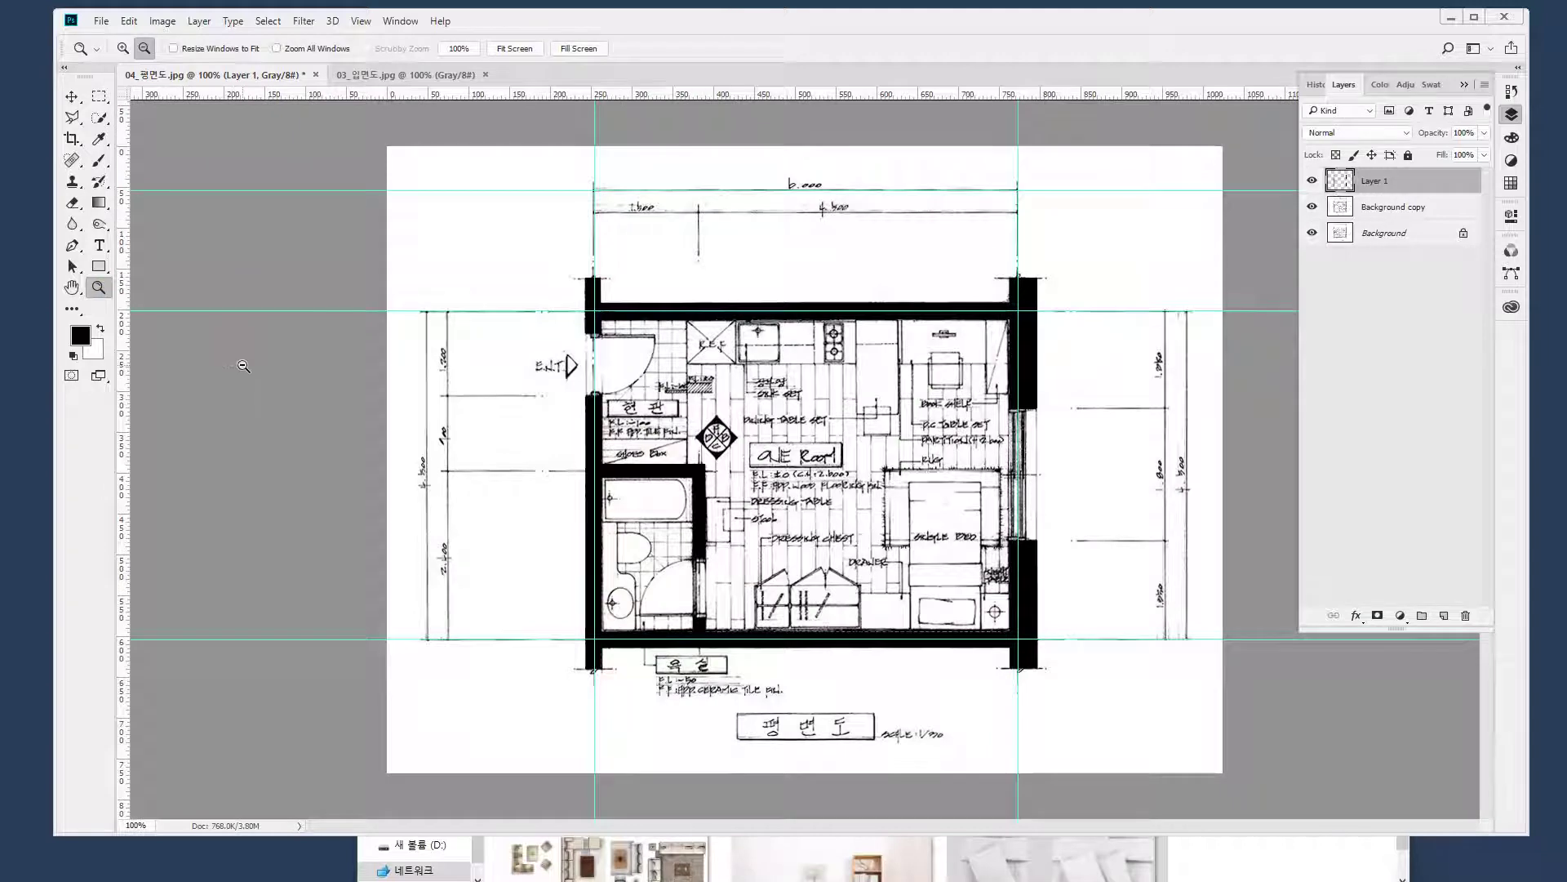
pyautogui.click(1313, 207)
pyautogui.click(1313, 233)
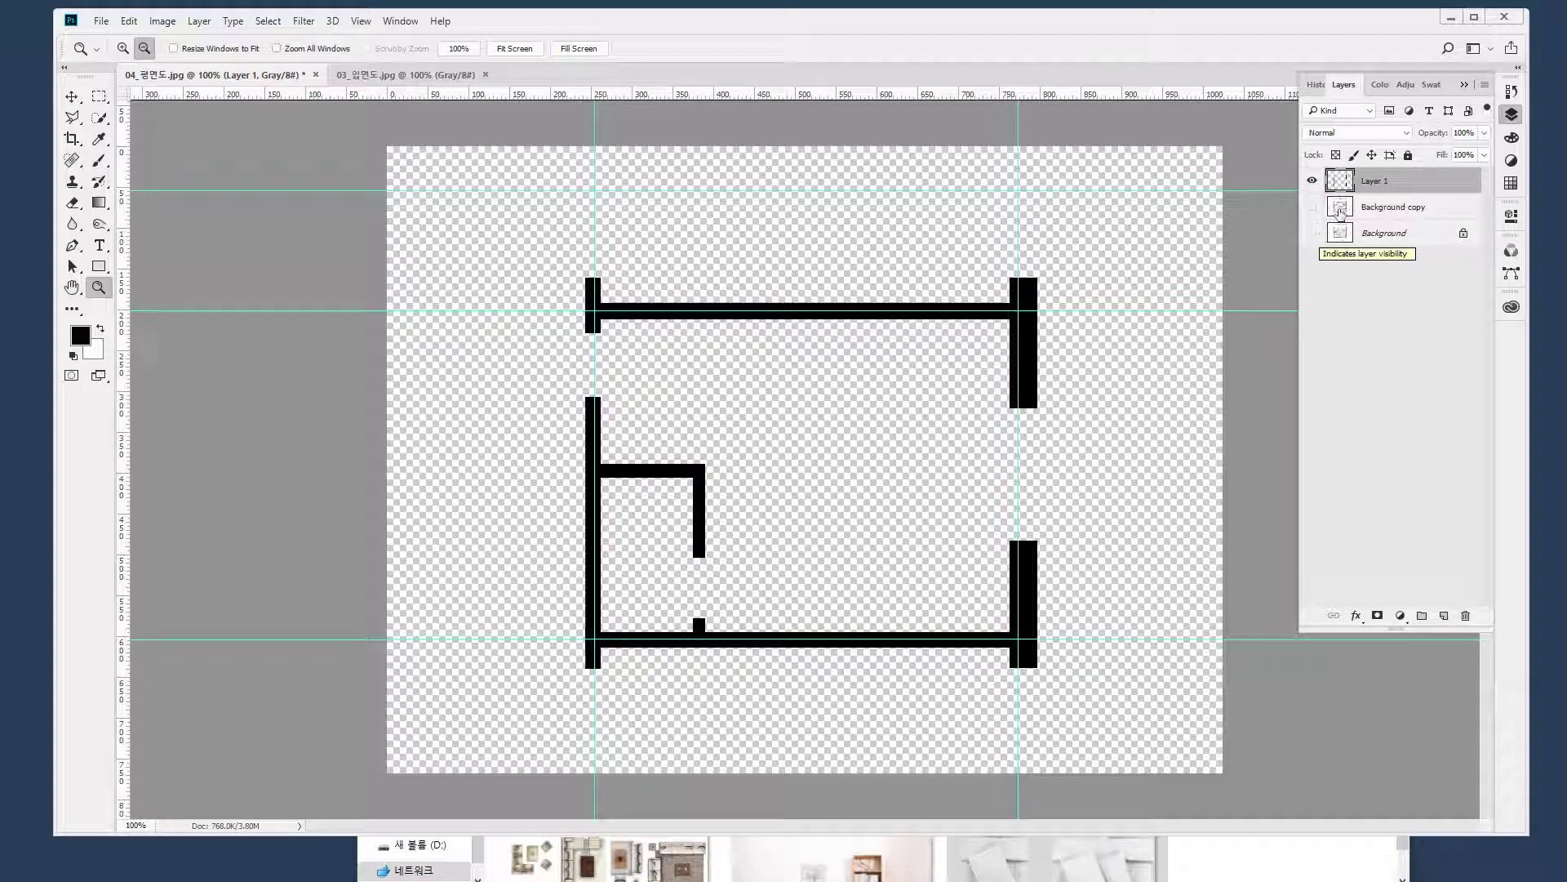
pyautogui.click(1312, 208)
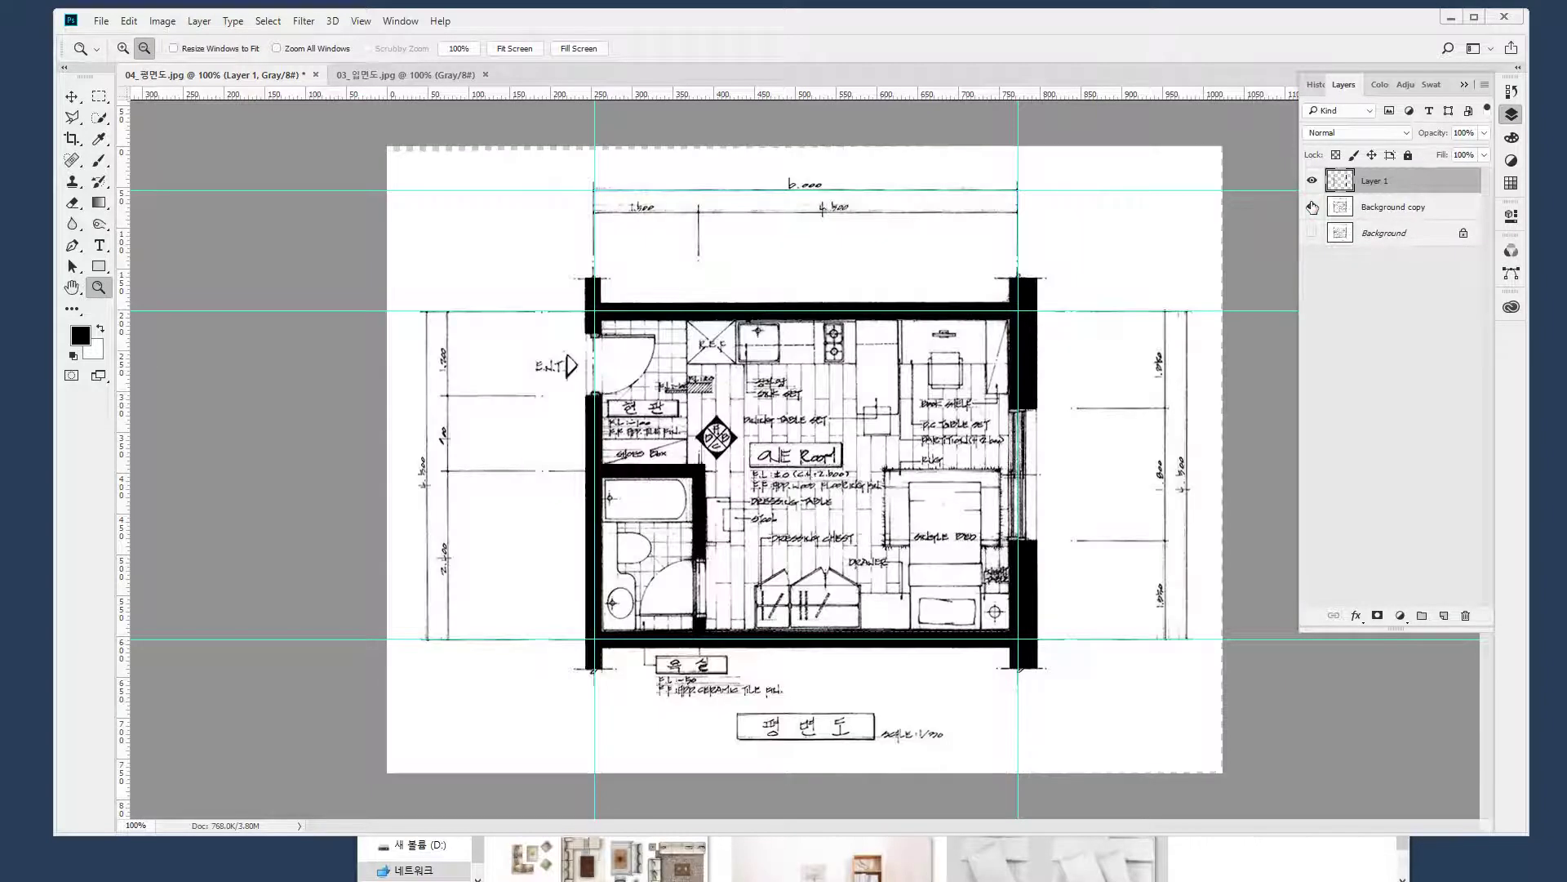
# Rename Layer 1 as 벽면
pyautogui.doubleClick(1403, 187)
pyautogui.write('벽면')
pyautogui.press('Return')
# Move the Background copy layer above 벽면 and set its blending mode to Multiply
pyautogui.moveTo(1373, 214); pyautogui.dragTo(1410, 175)
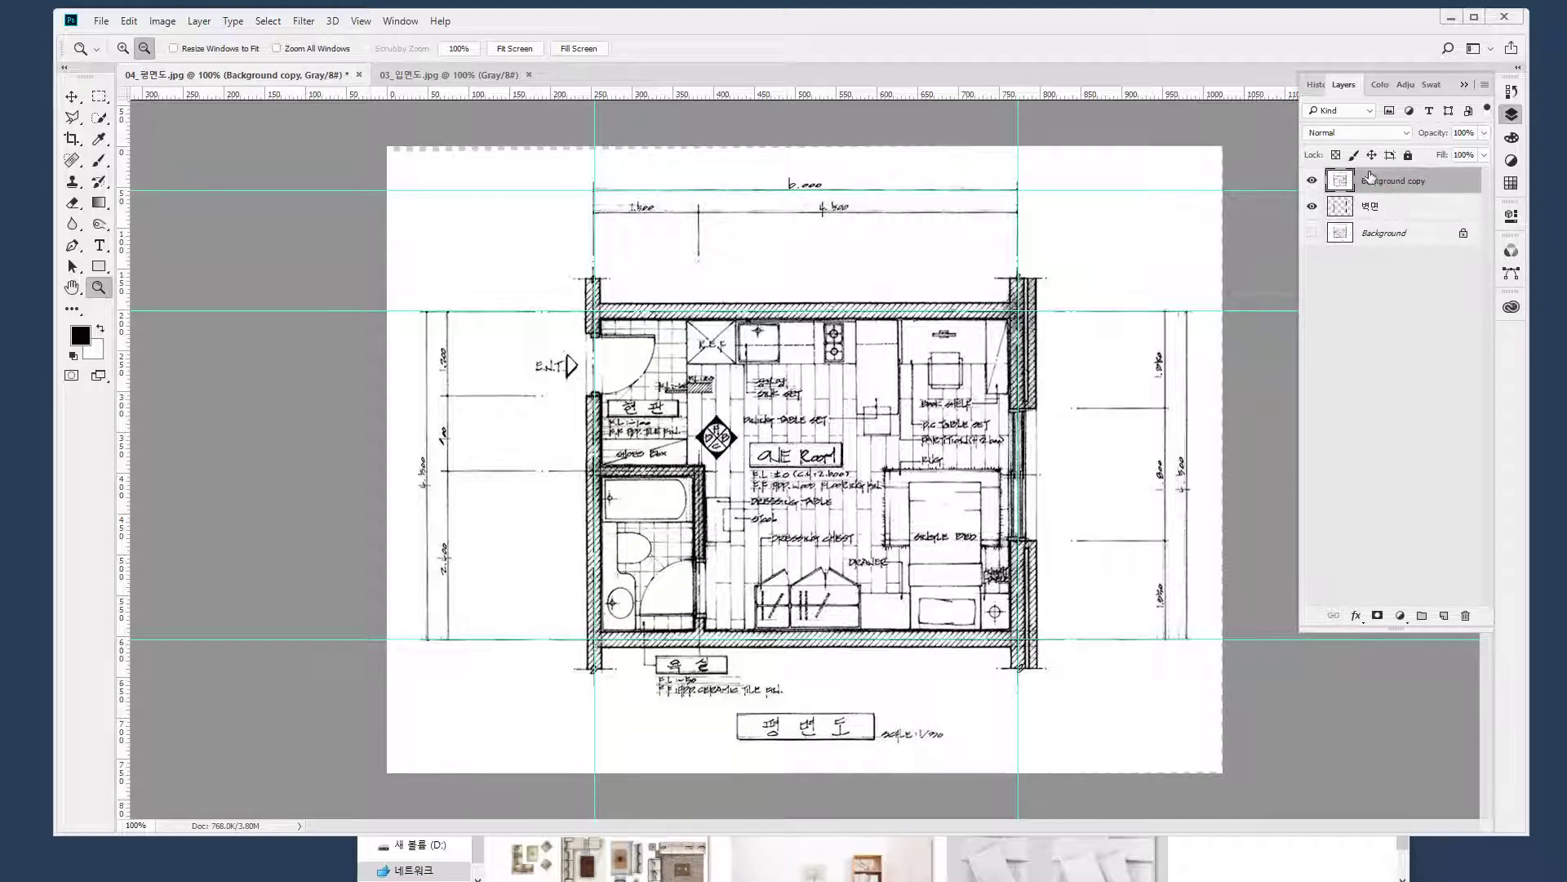
pyautogui.click(1352, 135)
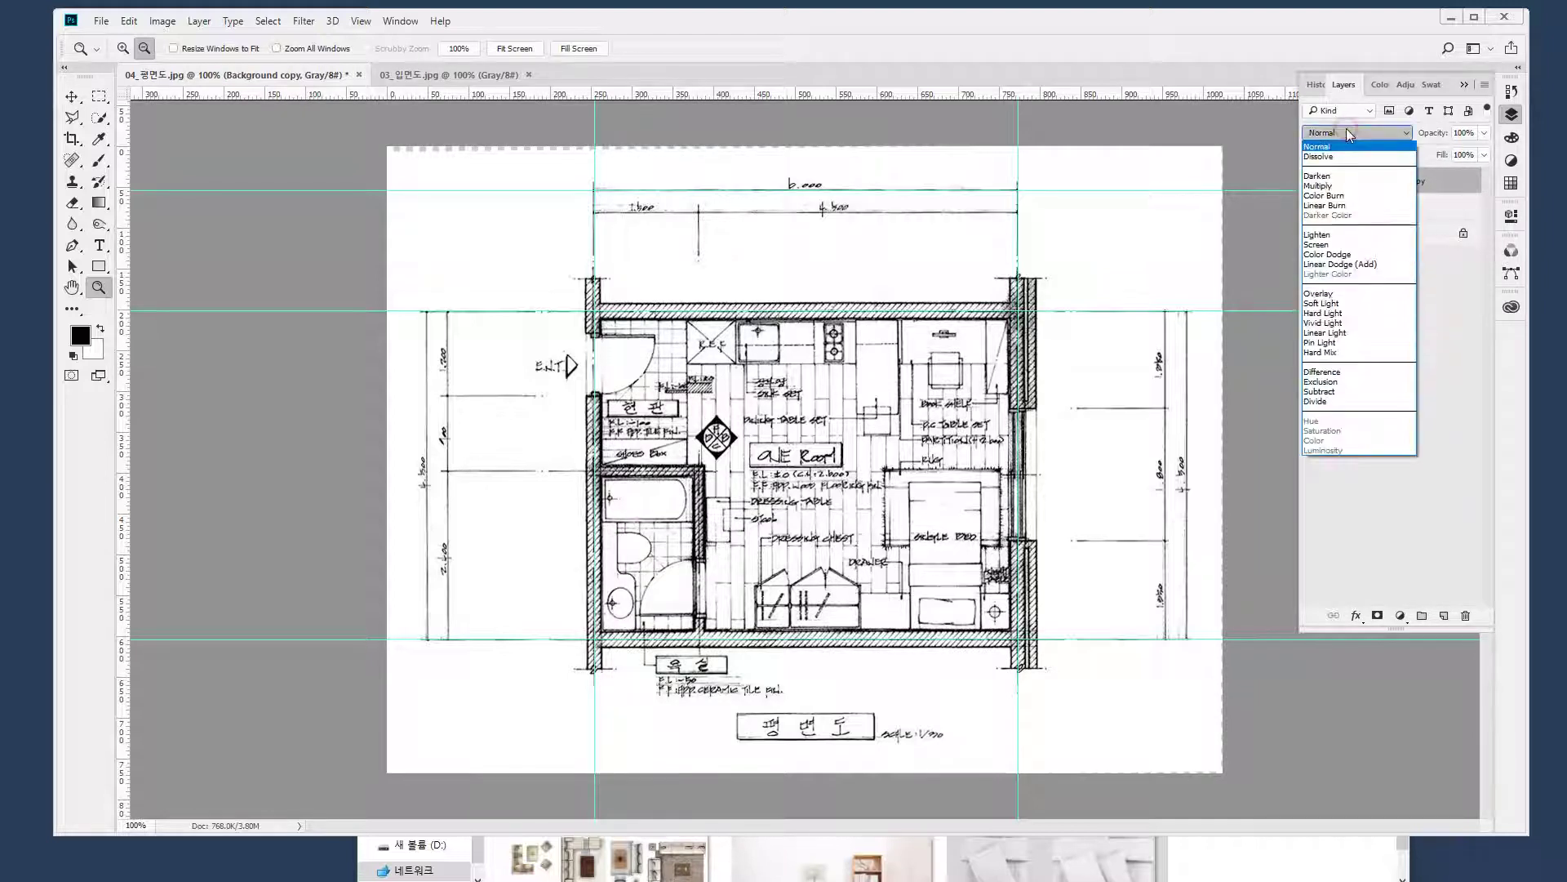
pyautogui.click(1343, 177)
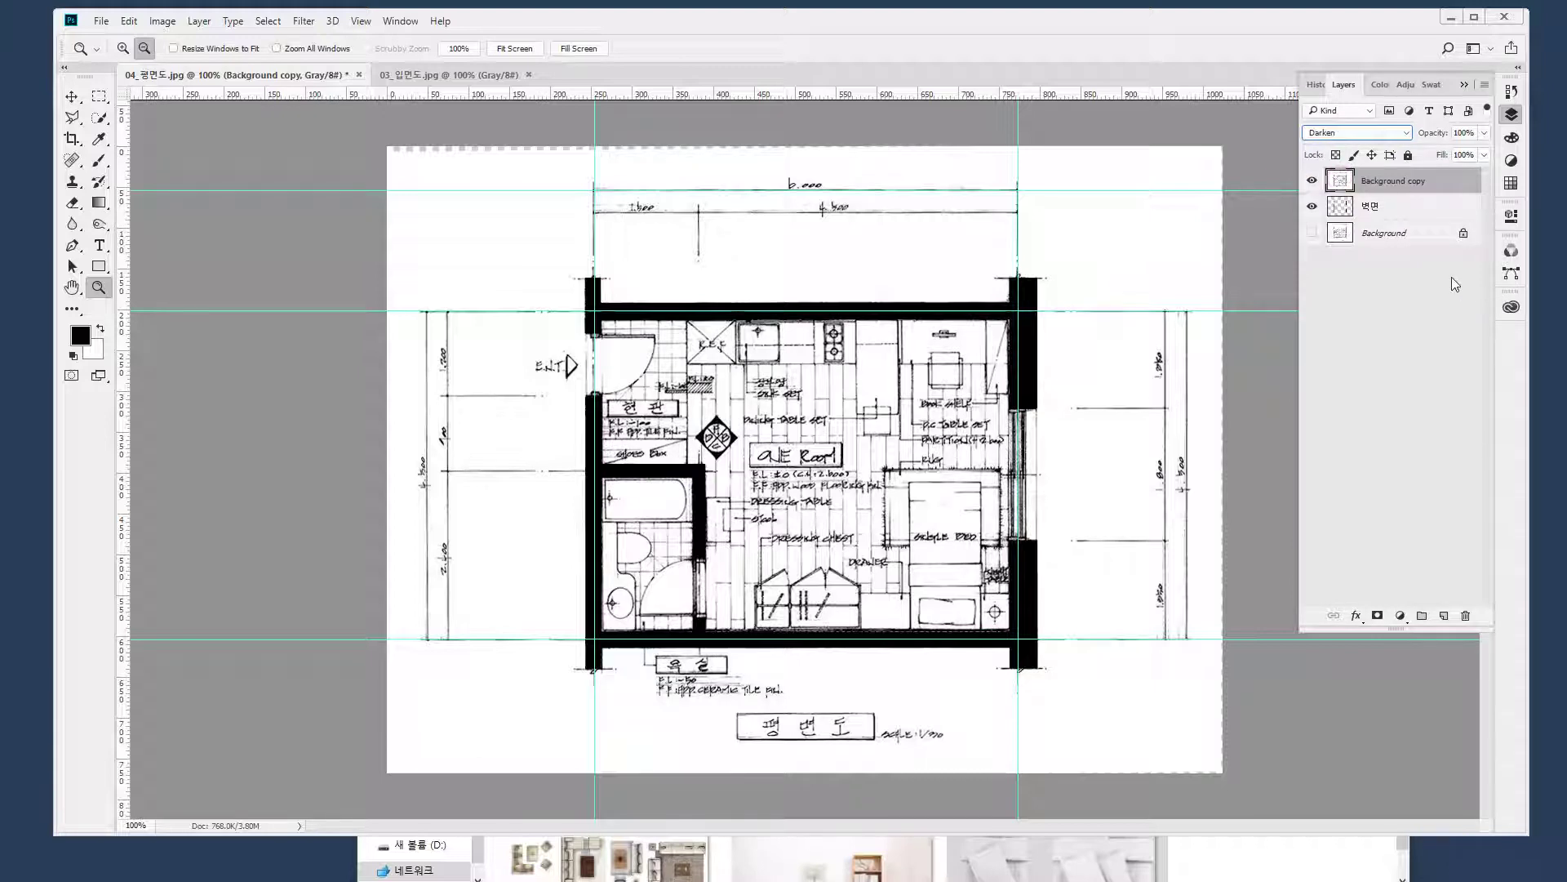
pyautogui.press('Down')
# Place the image 싱크대 상판.jpg from the 50. 포토샵 과제물 folder into the floor plan document
pyautogui.moveTo(789, 390)
pyautogui.mouseDown()
pyautogui.moveTo(693, 317)
pyautogui.moveTo(795, 397)
pyautogui.moveTo(746, 394)
pyautogui.mouseUp()
pyautogui.click(56, 750)
pyautogui.hotkey('alt', 'Tab')
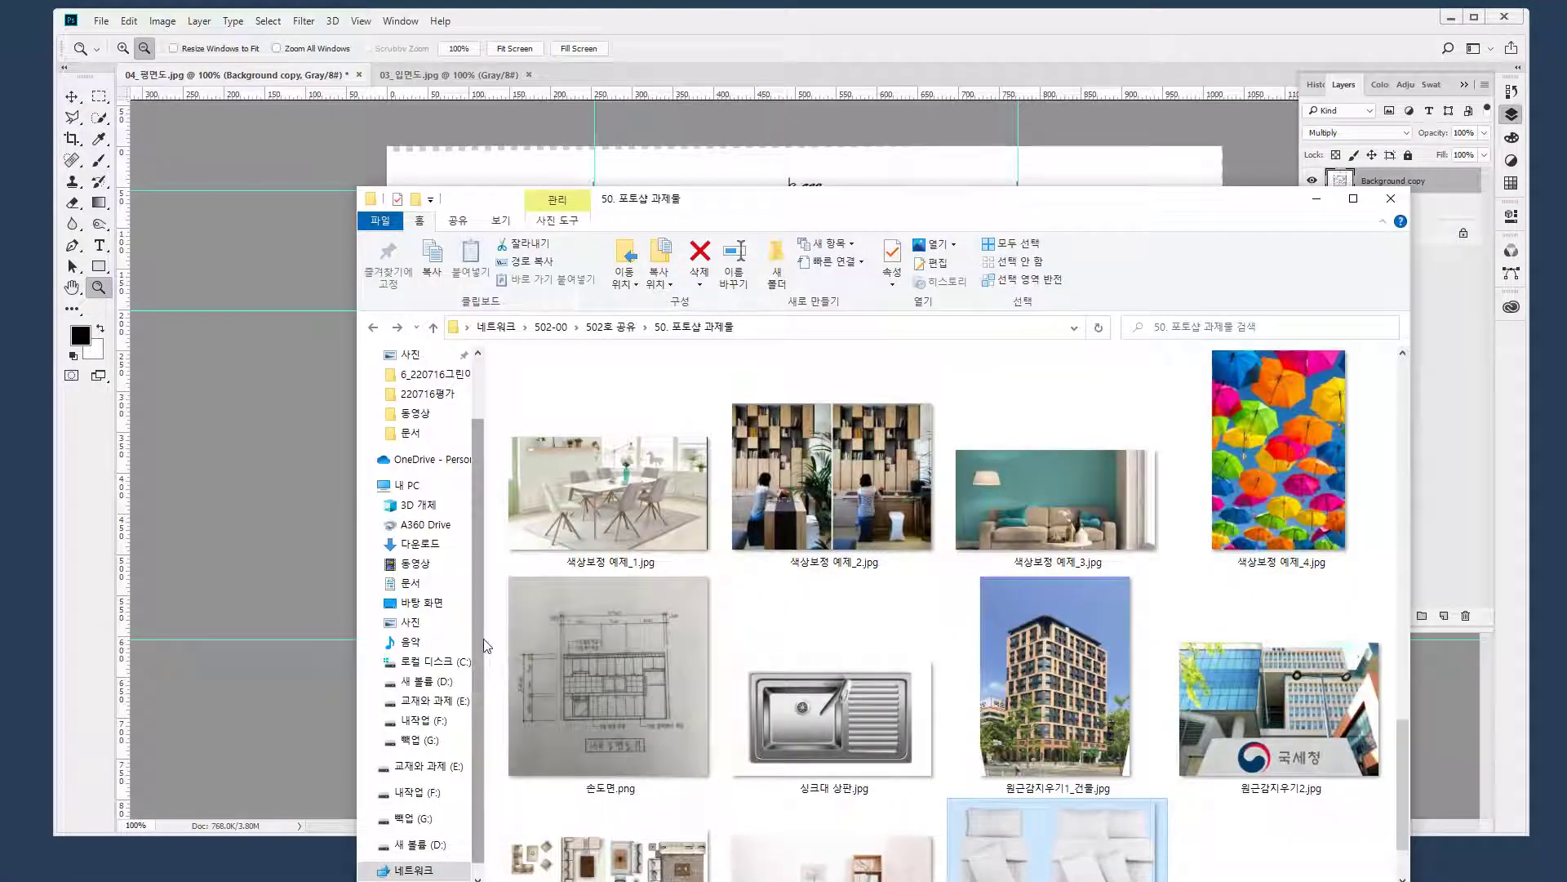
pyautogui.moveTo(807, 728); pyautogui.dragTo(734, 214)
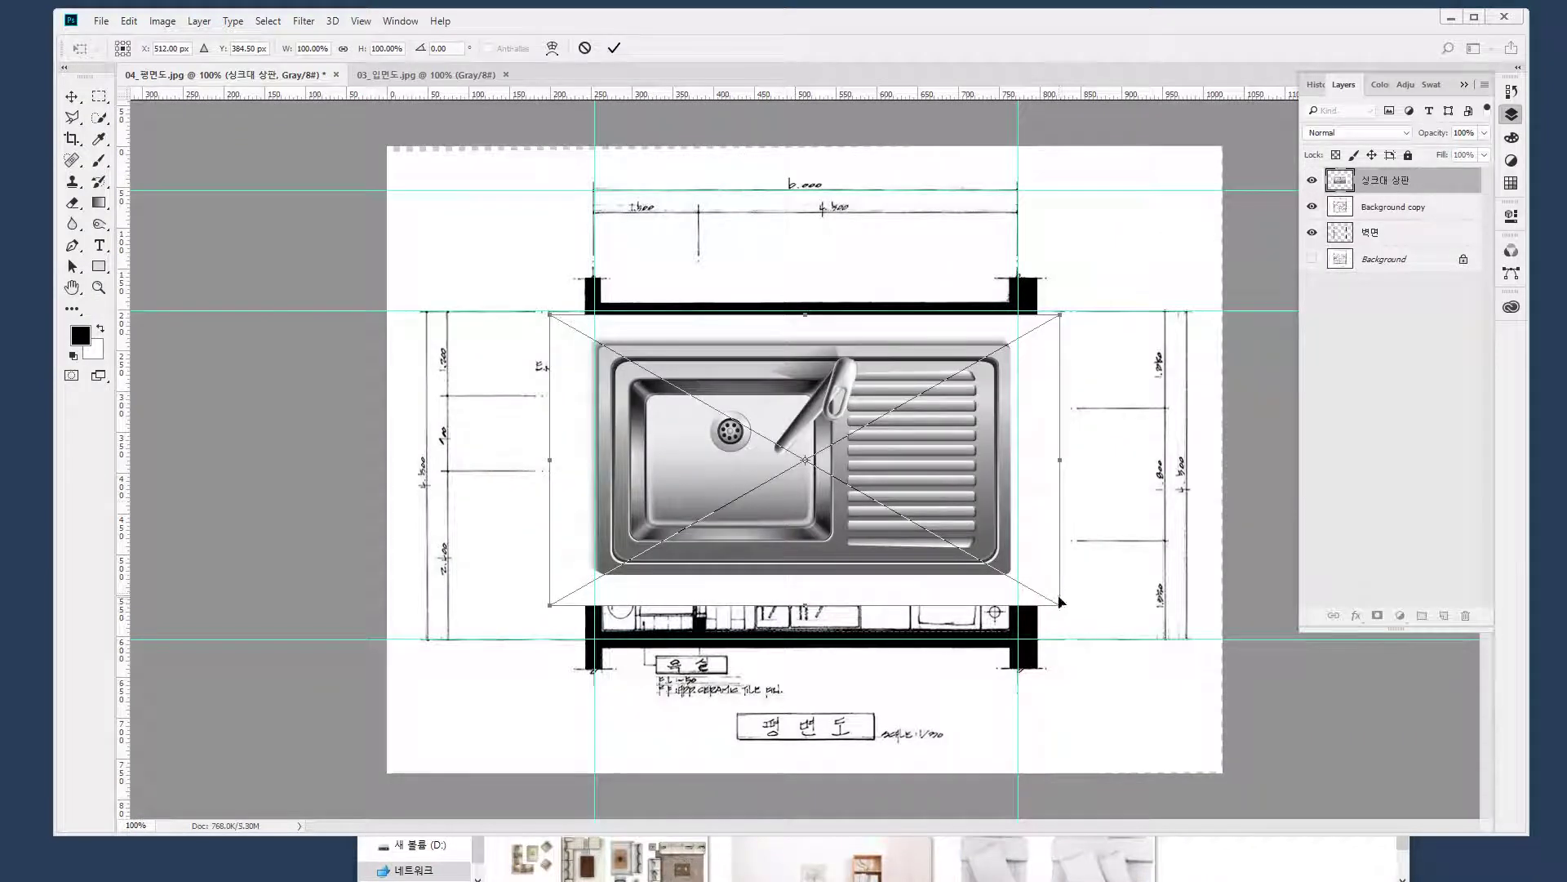
# Scale the placed sink image down to about 112 px wide and position it over the counter beside the R.E.F. box
pyautogui.moveTo(1060, 608); pyautogui.dragTo(696, 398)
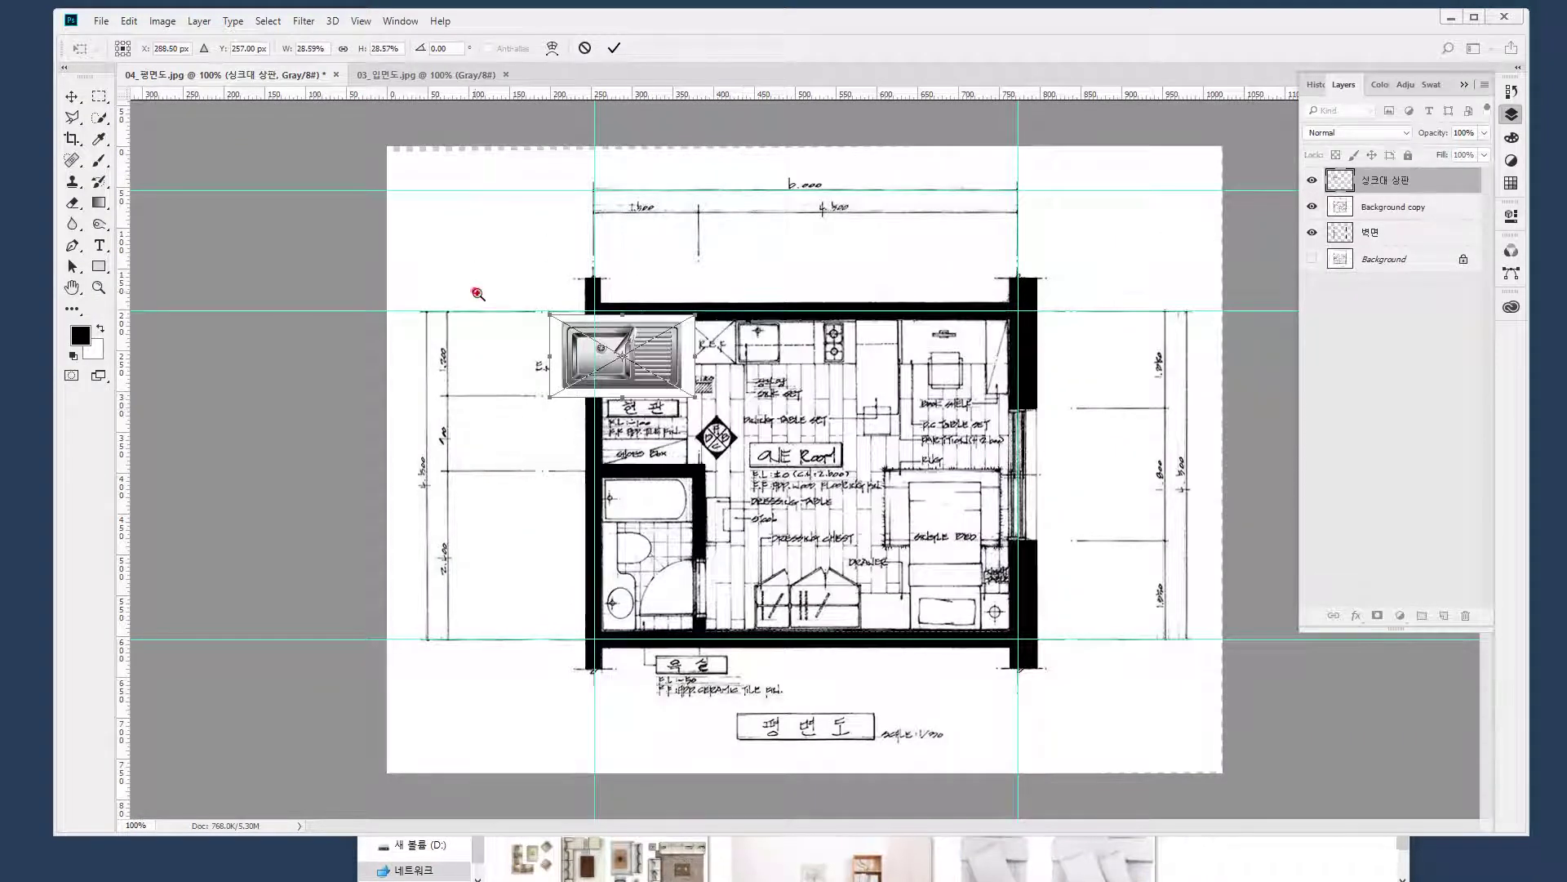
pyautogui.hotkey('ctrl', '+')
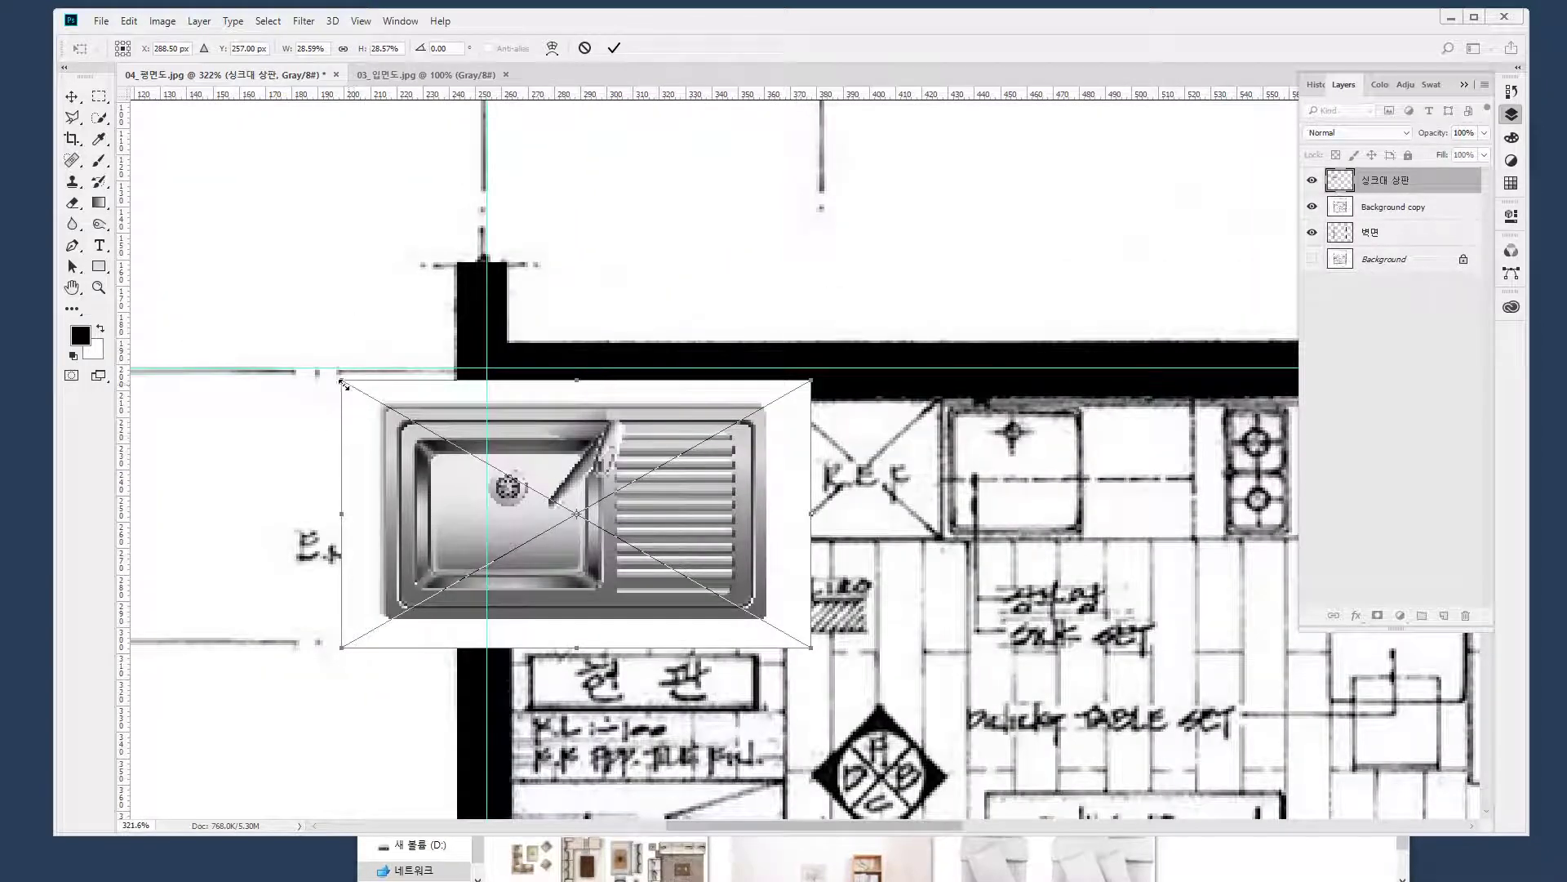
pyautogui.moveTo(343, 381); pyautogui.dragTo(617, 537)
pyautogui.moveTo(767, 595); pyautogui.dragTo(1085, 450)
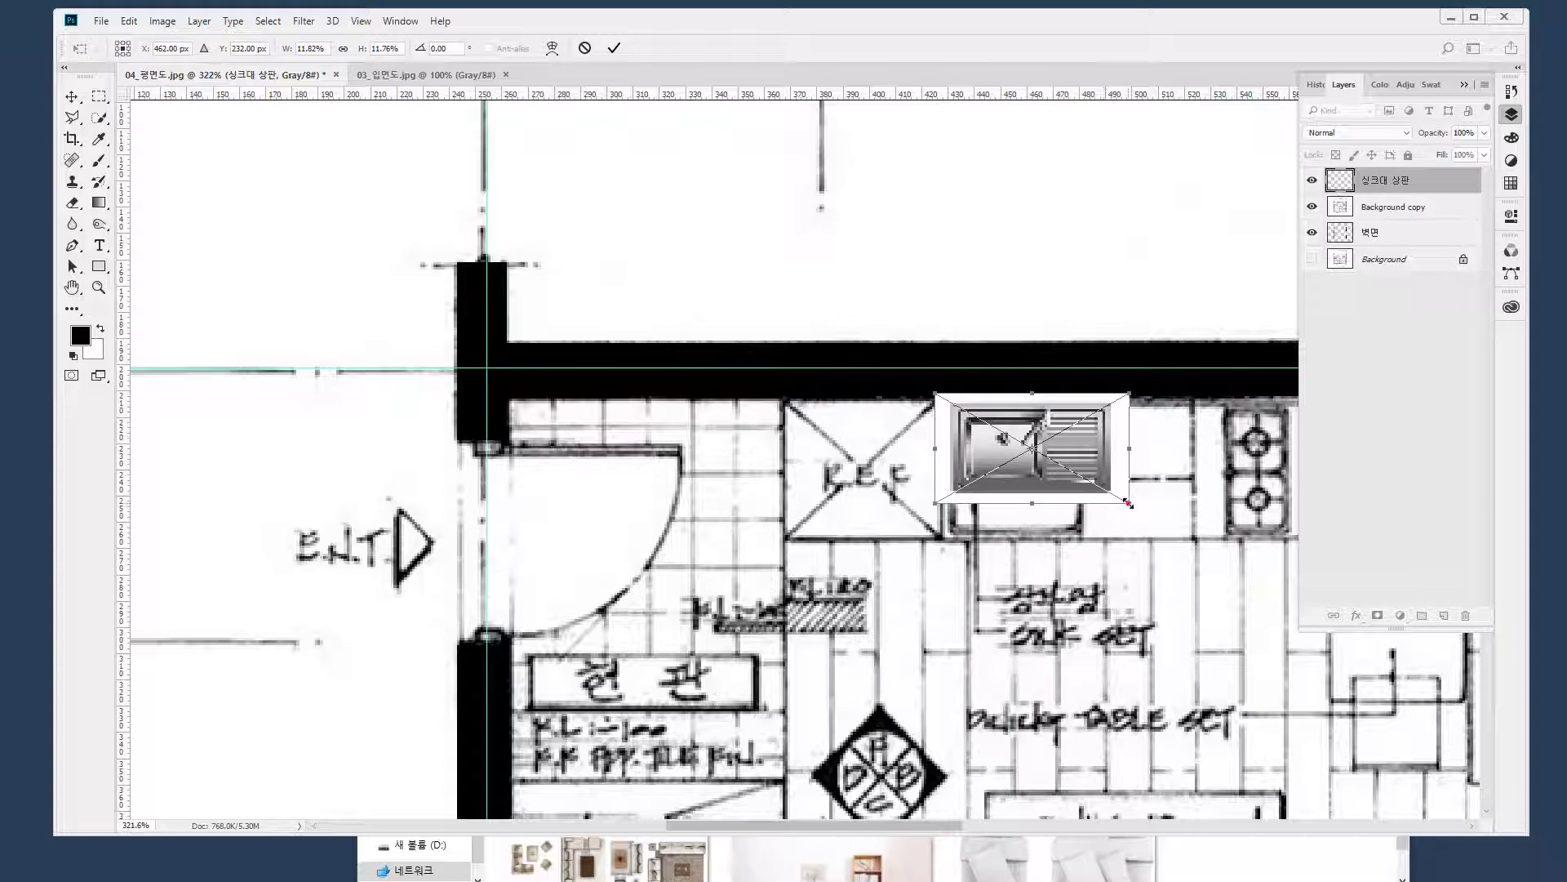
pyautogui.moveTo(1129, 504); pyautogui.dragTo(1226, 562)
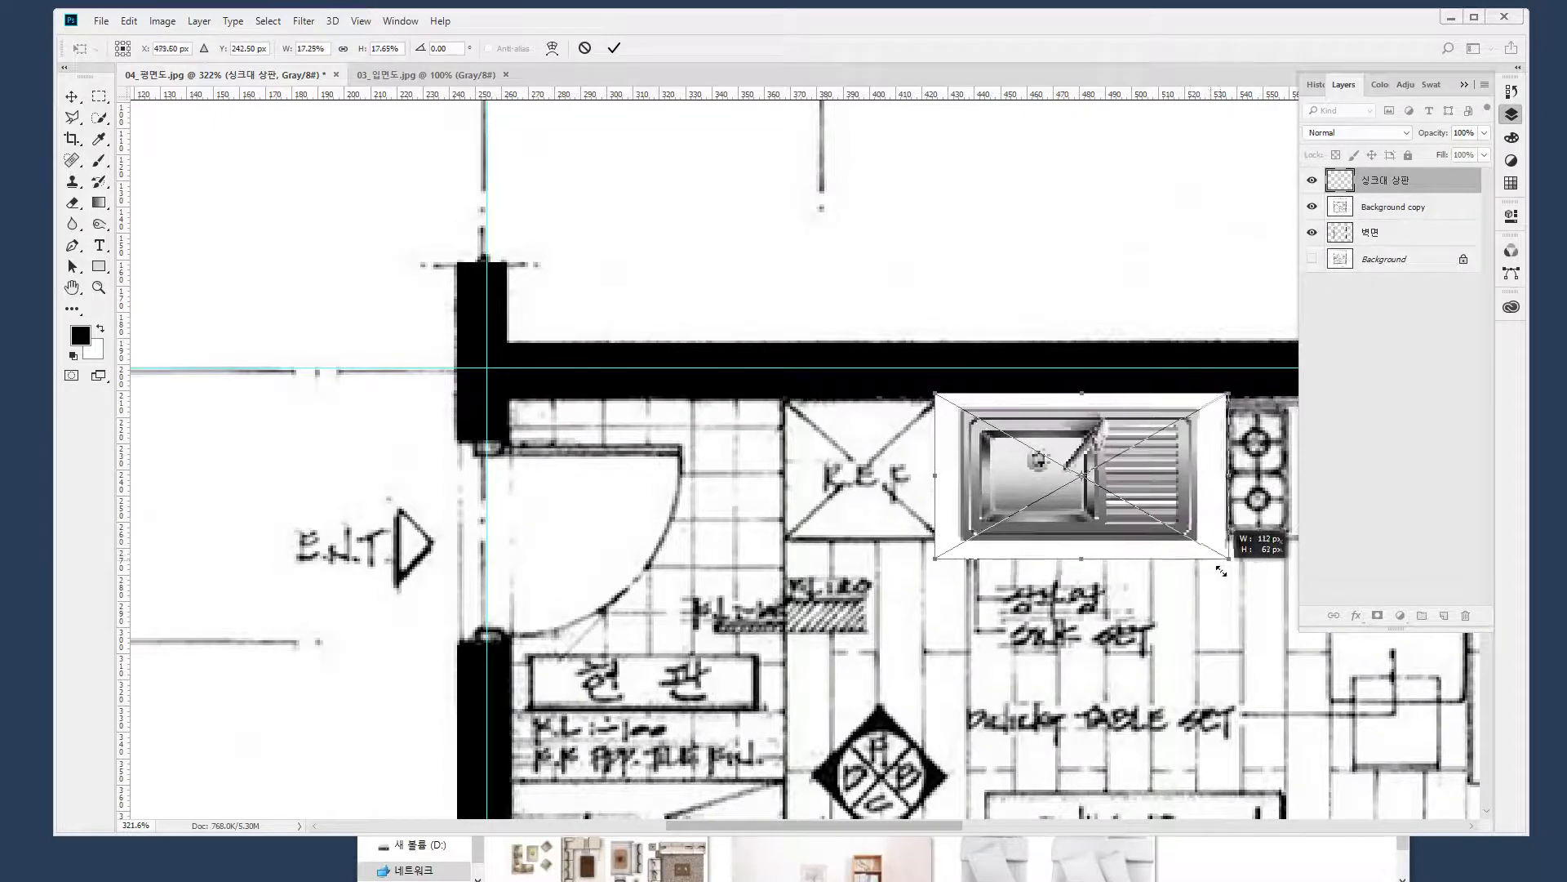
pyautogui.press('z')
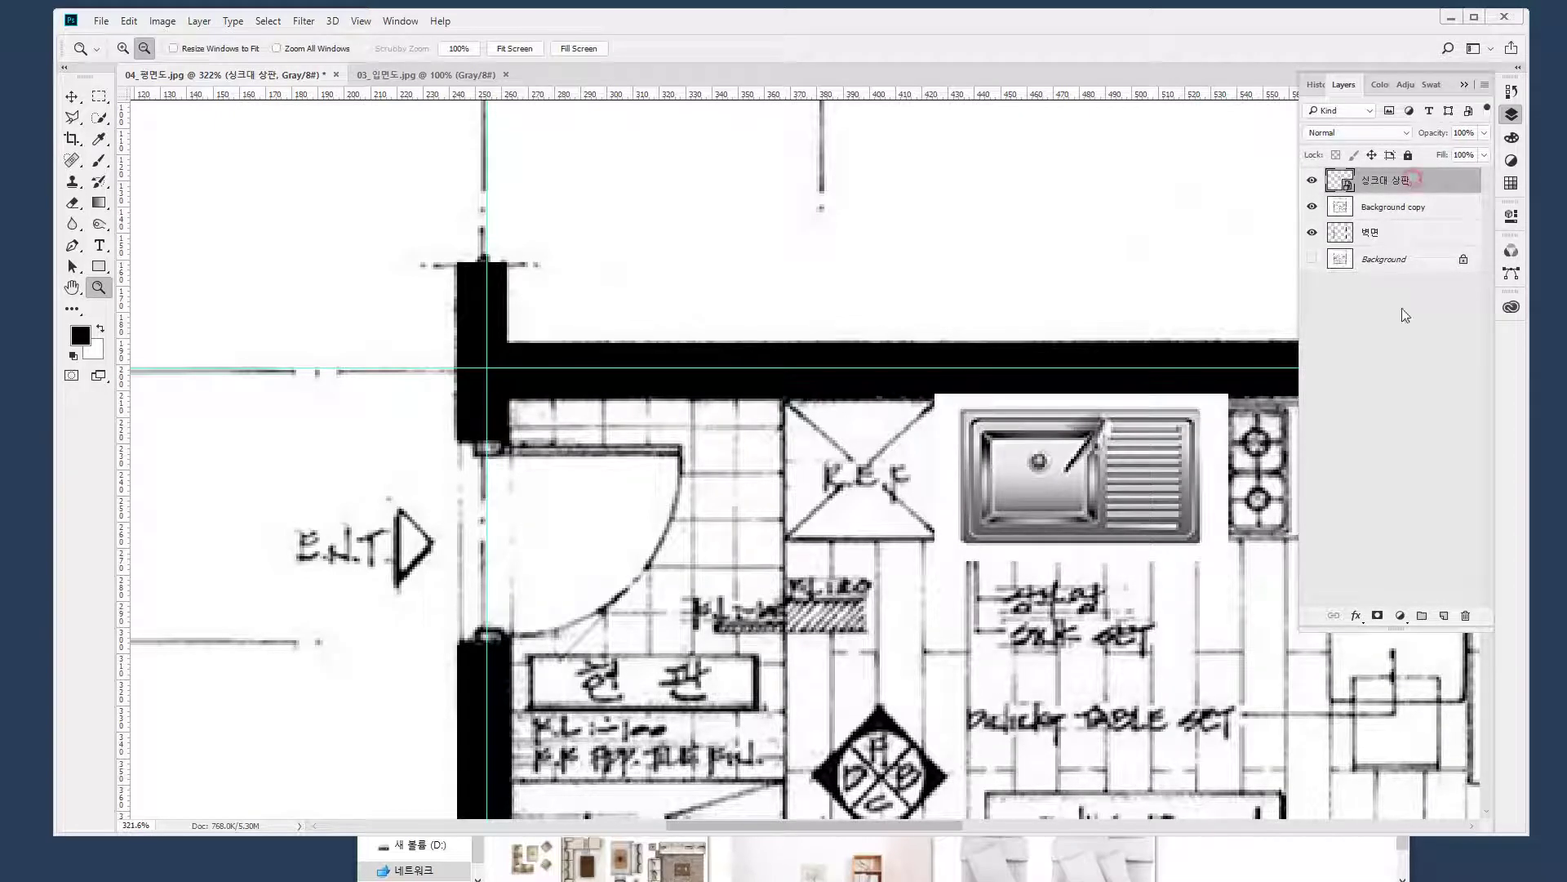
# Add a layer mask to the 싱크대 상판 layer and mask out the white strip along the sink's upper edge
pyautogui.click(1378, 616)
pyautogui.moveTo(1229, 369); pyautogui.dragTo(817, 400)
pyautogui.press('m')
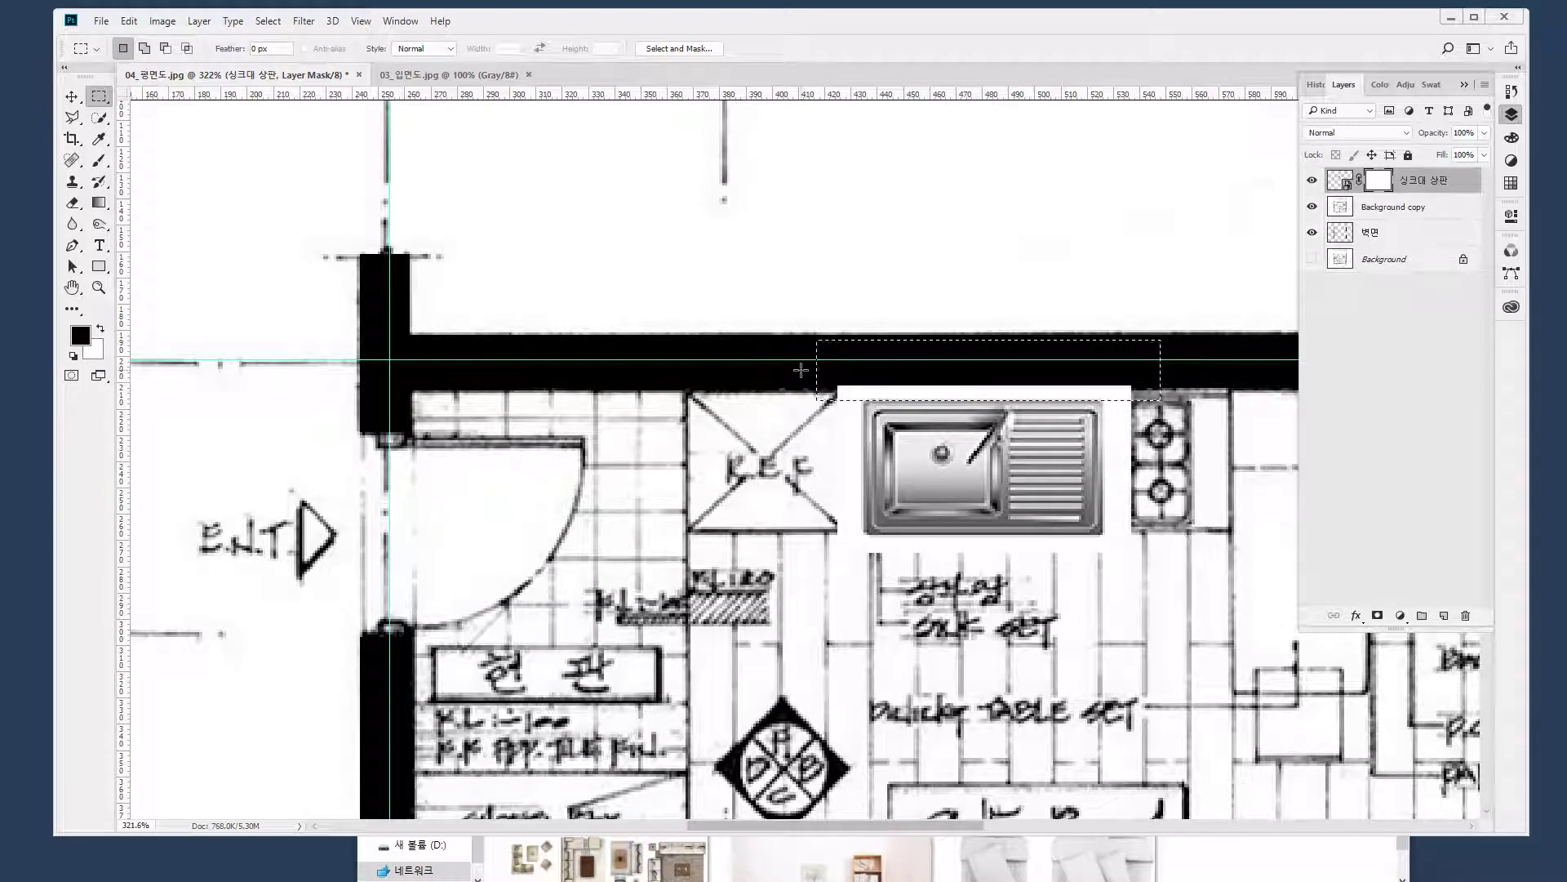
pyautogui.press('x')
pyautogui.press('Delete')
# Mask out the remaining white margins at the left, right and lower sides of the sink
pyautogui.moveTo(750, 335); pyautogui.dragTo(854, 620)
pyautogui.hotkey('alt', 'Delete')
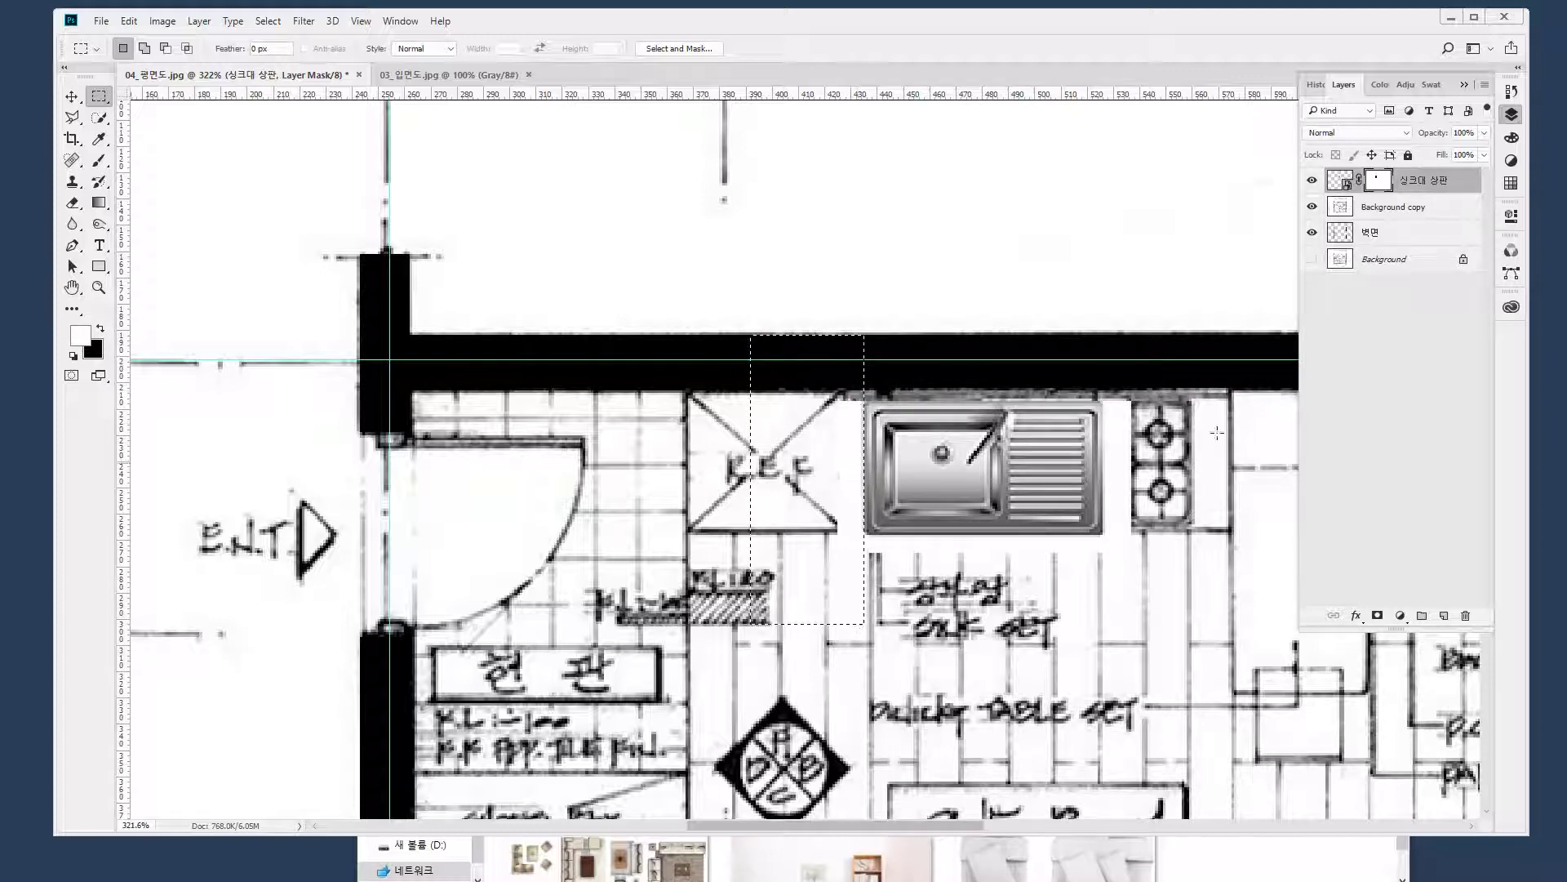
pyautogui.moveTo(1197, 312); pyautogui.dragTo(1105, 633)
pyautogui.hotkey('alt', 'Delete')
pyautogui.moveTo(1239, 633); pyautogui.dragTo(780, 535)
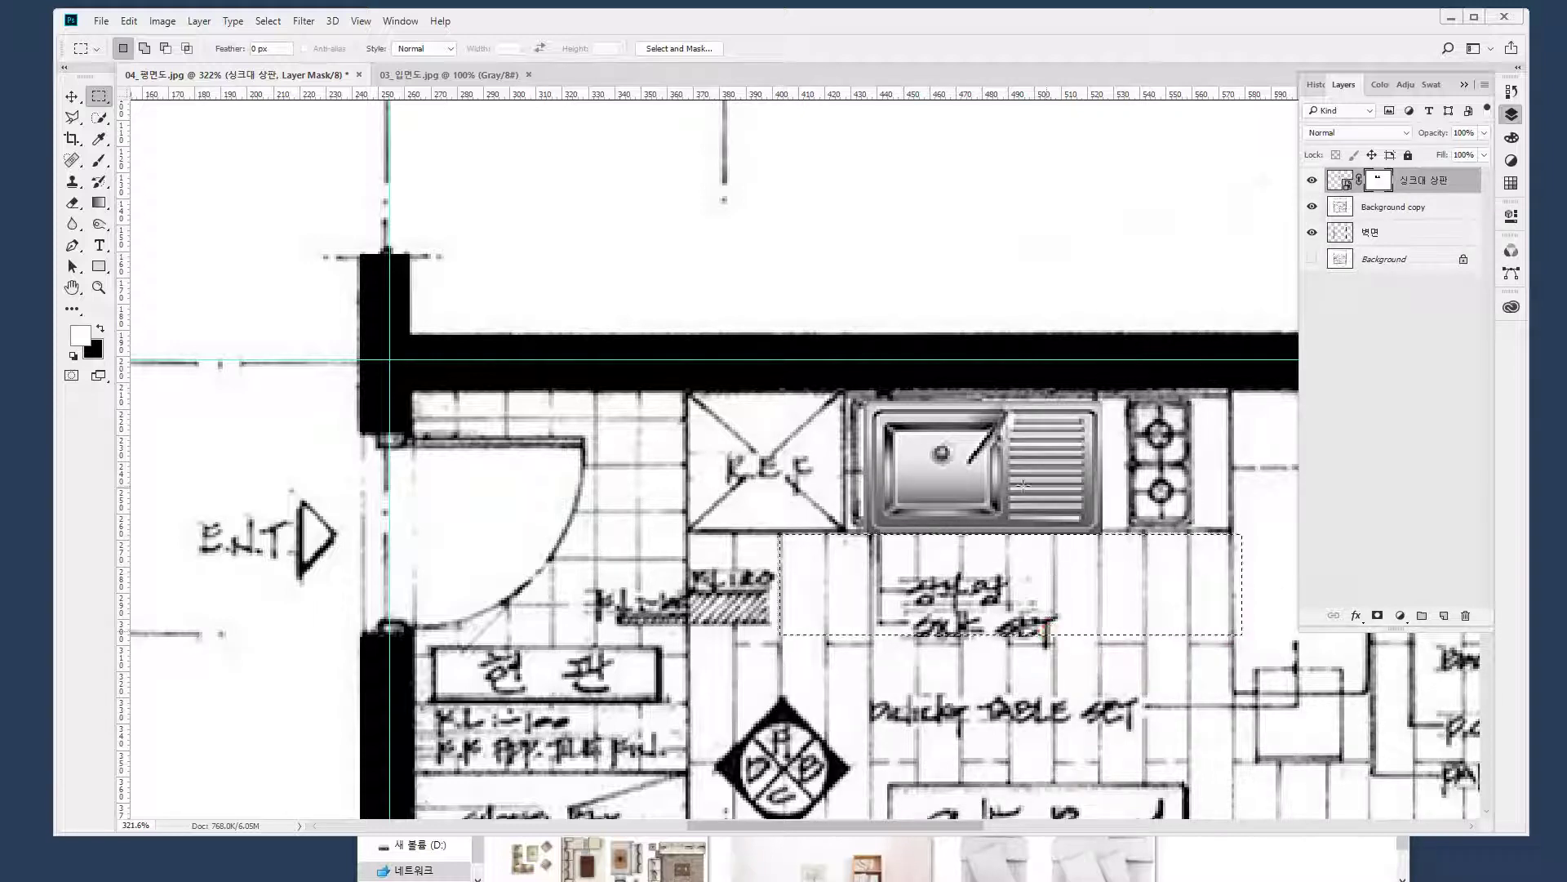
# Clear the selection and move the masked sink into the counter corner directly against the R.E.F. box and upper wall
pyautogui.press('v')
pyautogui.press('Down')
pyautogui.press('Down')
pyautogui.press('Down')
pyautogui.press('Down')
pyautogui.press('Down')
pyautogui.press('Down')
pyautogui.press('Down')
pyautogui.press('Down')
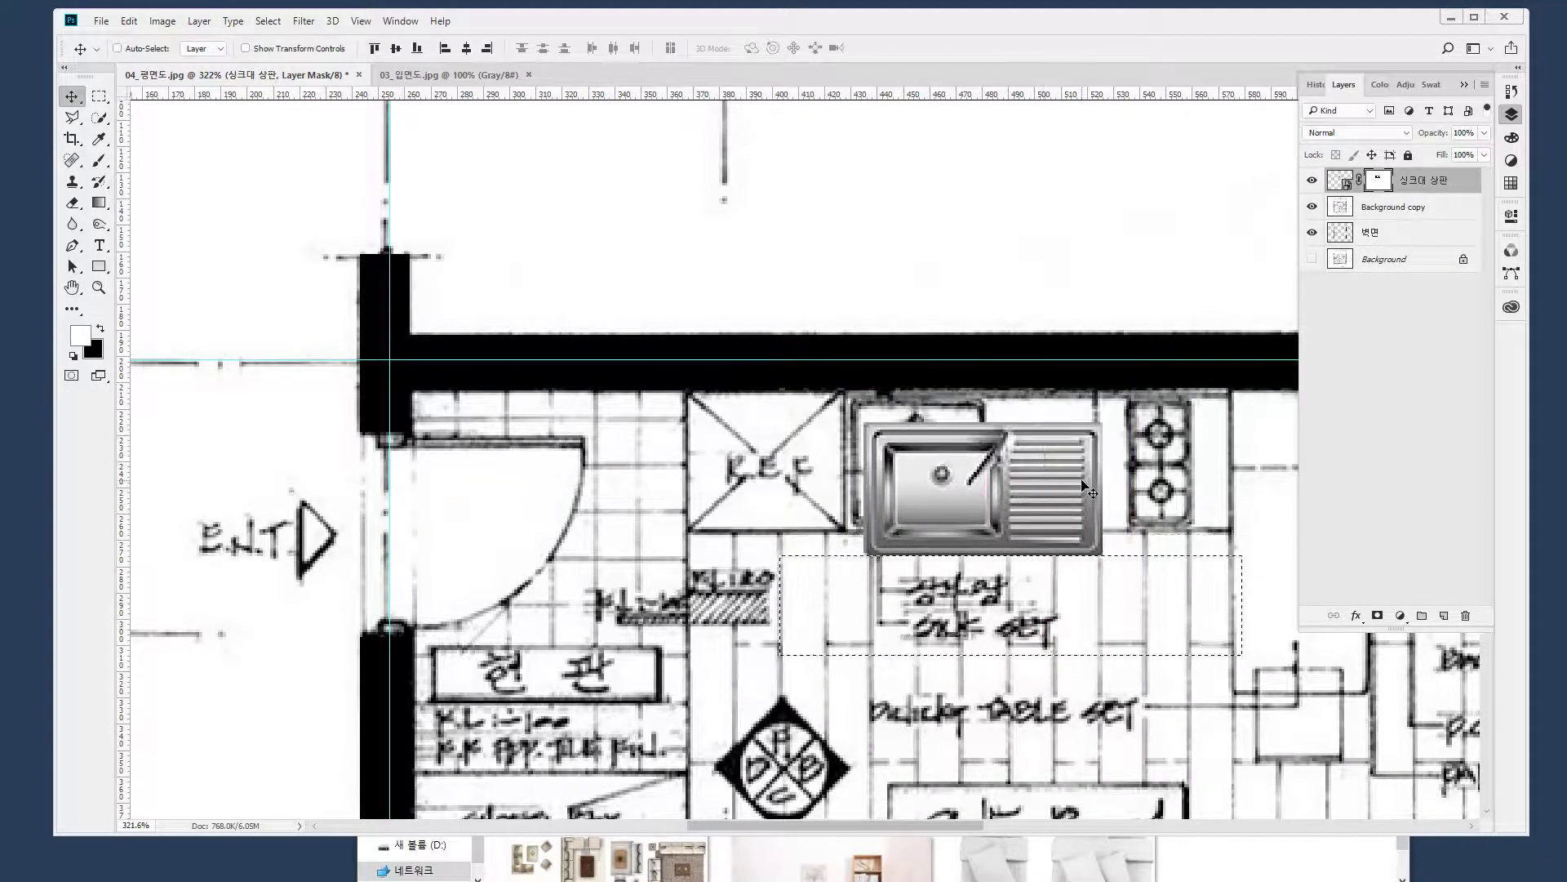
pyautogui.hotkey('ctrl', 'd')
pyautogui.press('m')
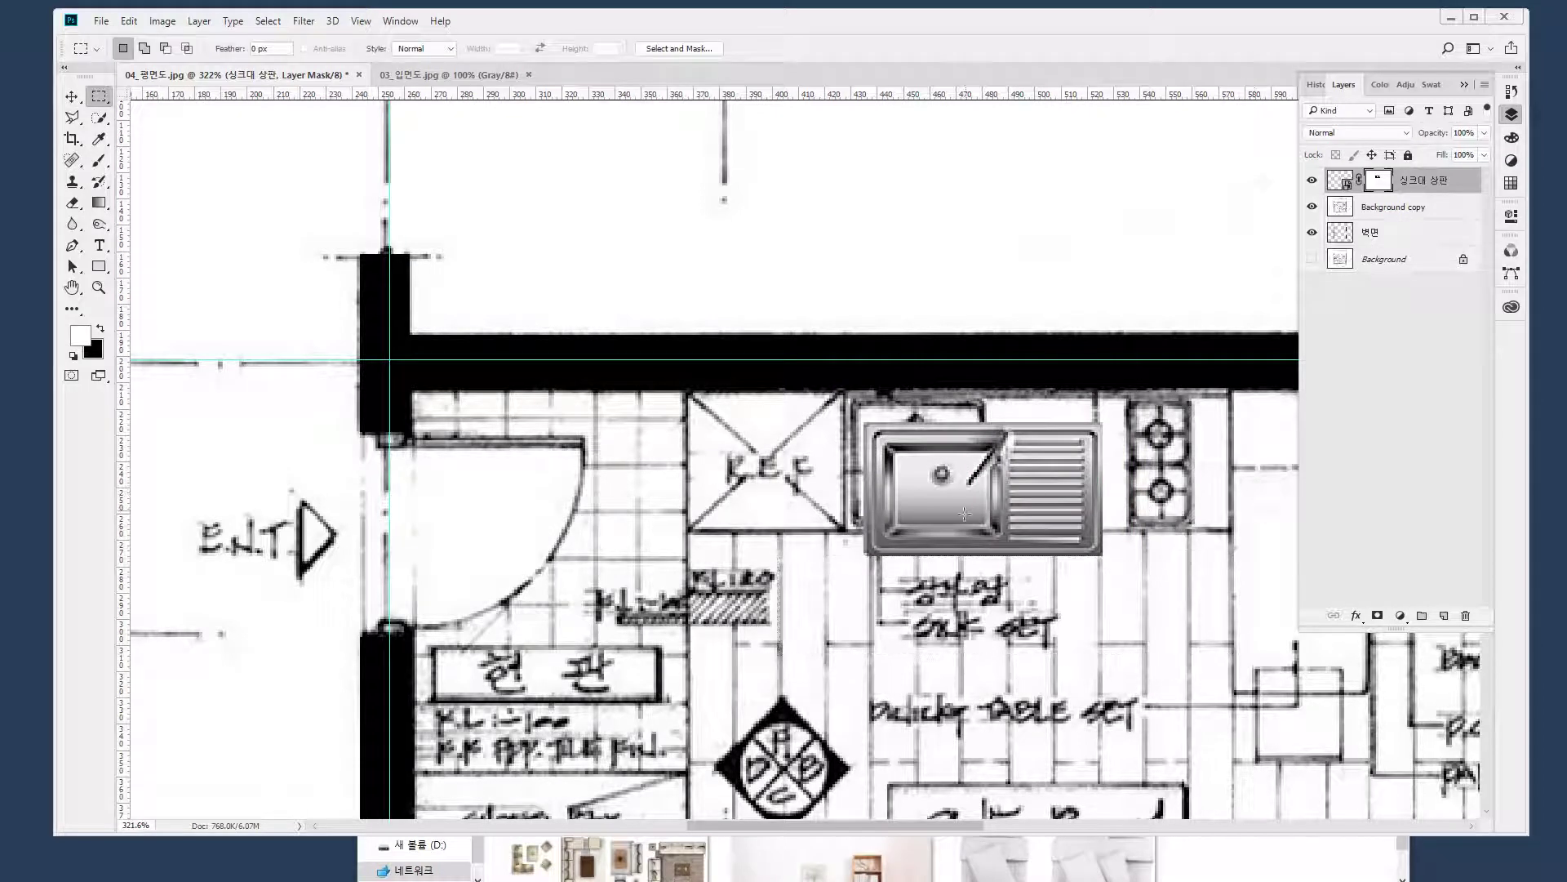
pyautogui.press('v')
pyautogui.moveTo(984, 483); pyautogui.dragTo(973, 463)
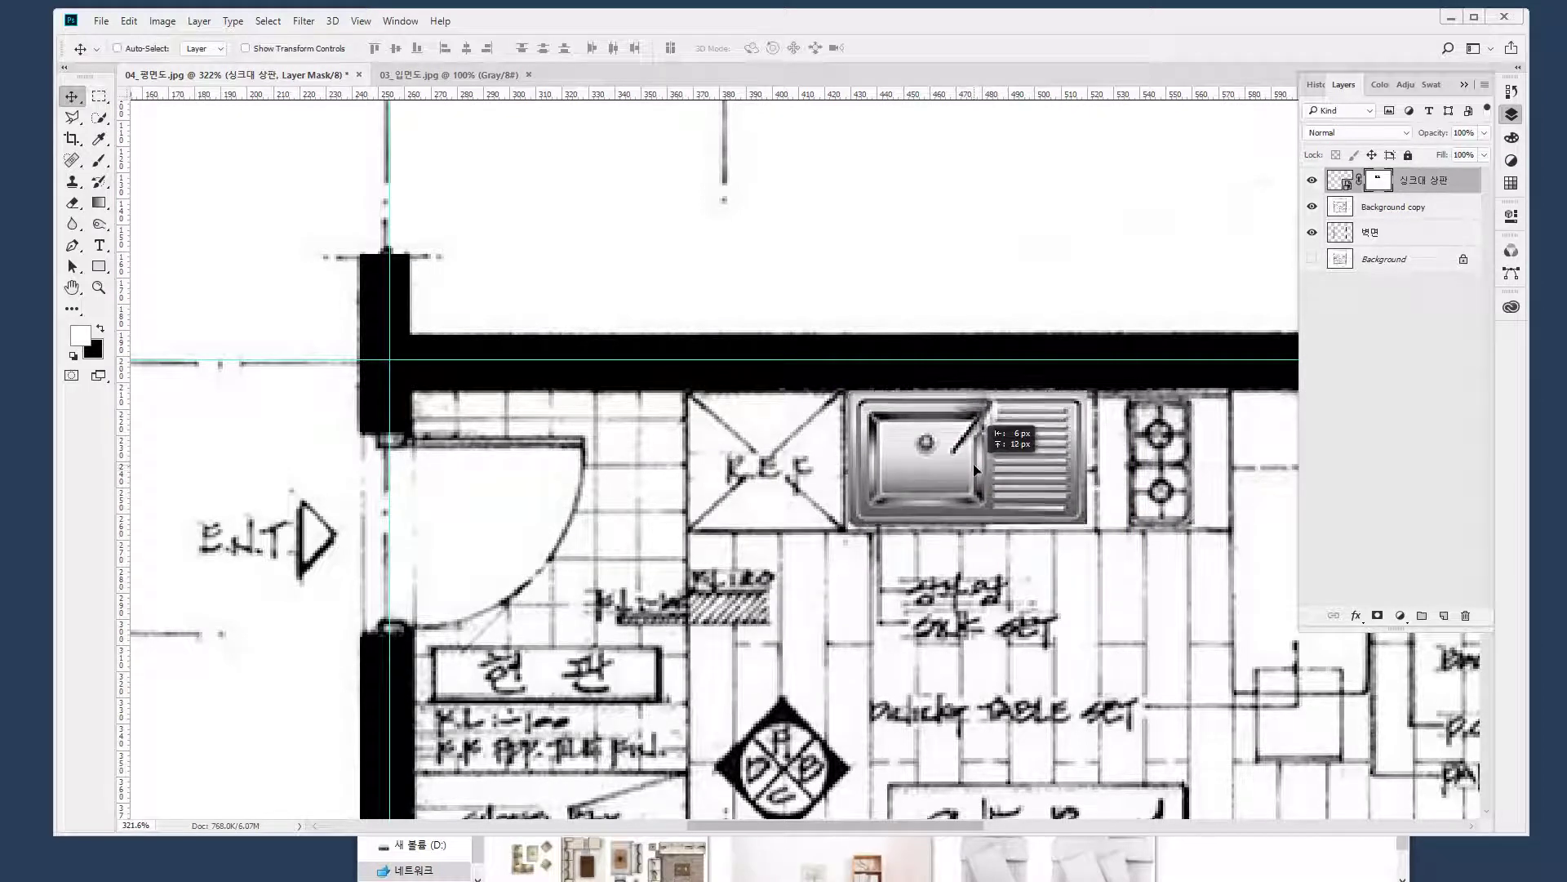
# Enlarge the sink slightly with Free Transform so it fits the depth of the drawn counter
pyautogui.hotkey('ctrl', 't')
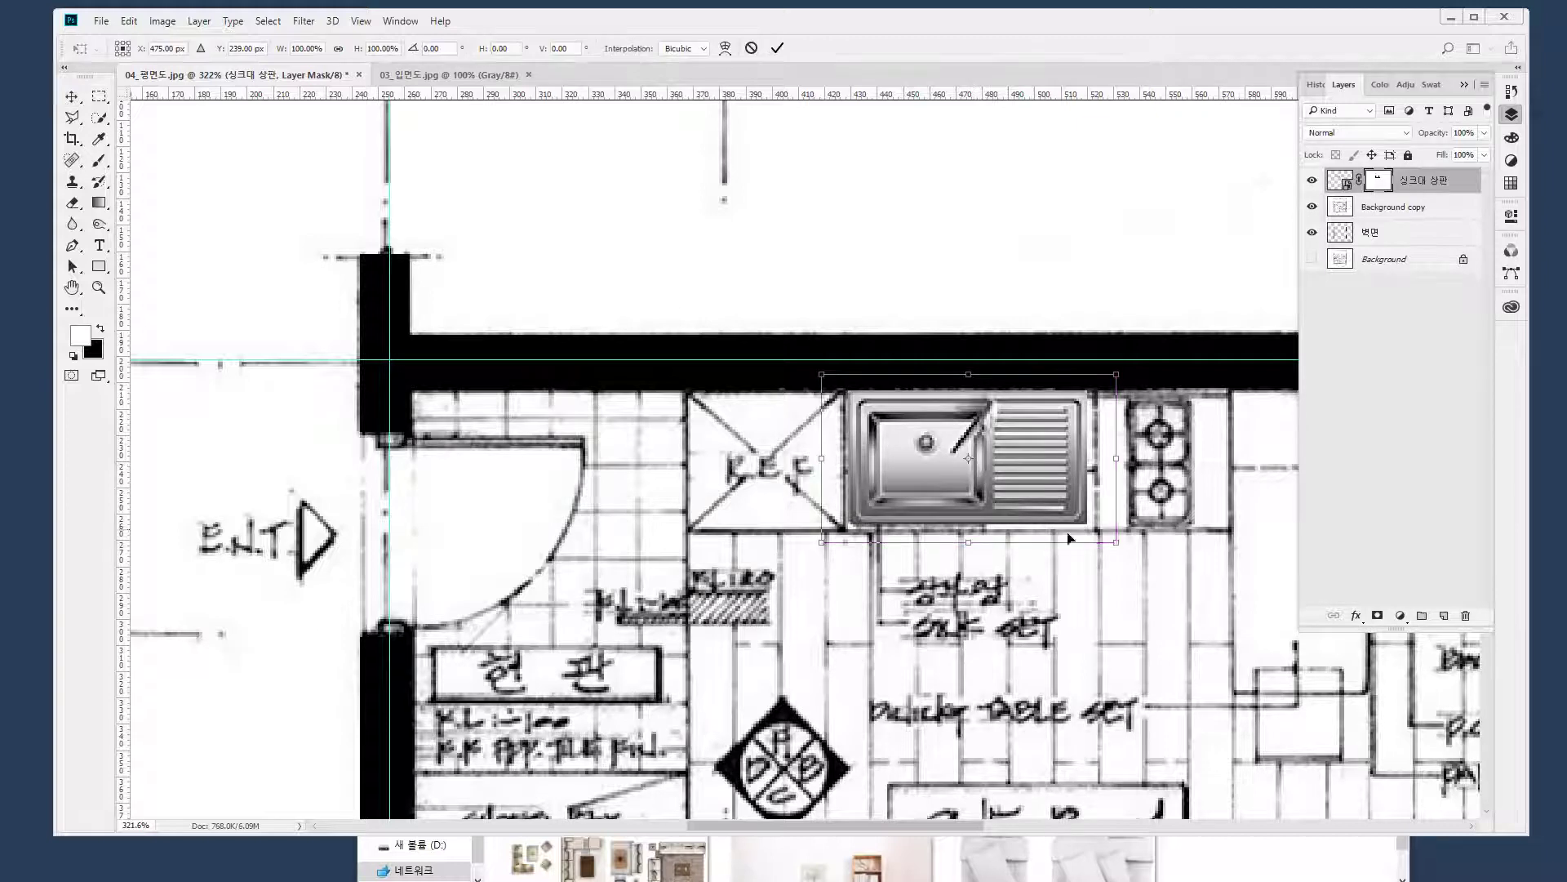
pyautogui.moveTo(1116, 542)
pyautogui.mouseDown()
pyautogui.moveTo(755, 522)
pyautogui.moveTo(1129, 550)
pyautogui.mouseUp()
pyautogui.moveTo(823, 549); pyautogui.dragTo(828, 545)
pyautogui.press('Return')
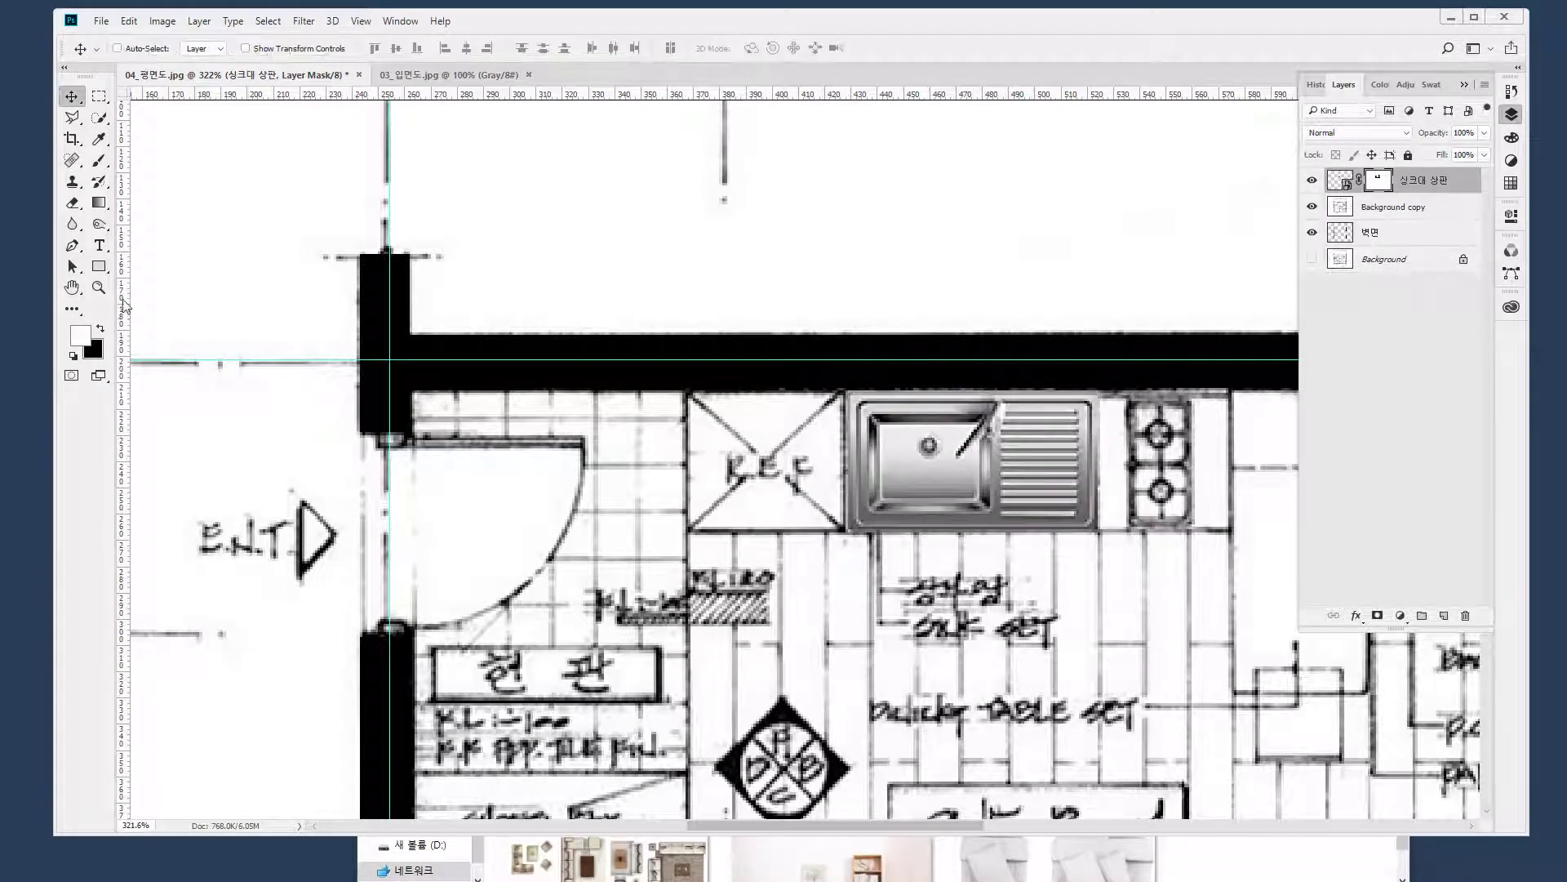
# View the plan at 100%, hide Background copy to check the sink against the traced walls, and show it again
pyautogui.doubleClick(101, 290)
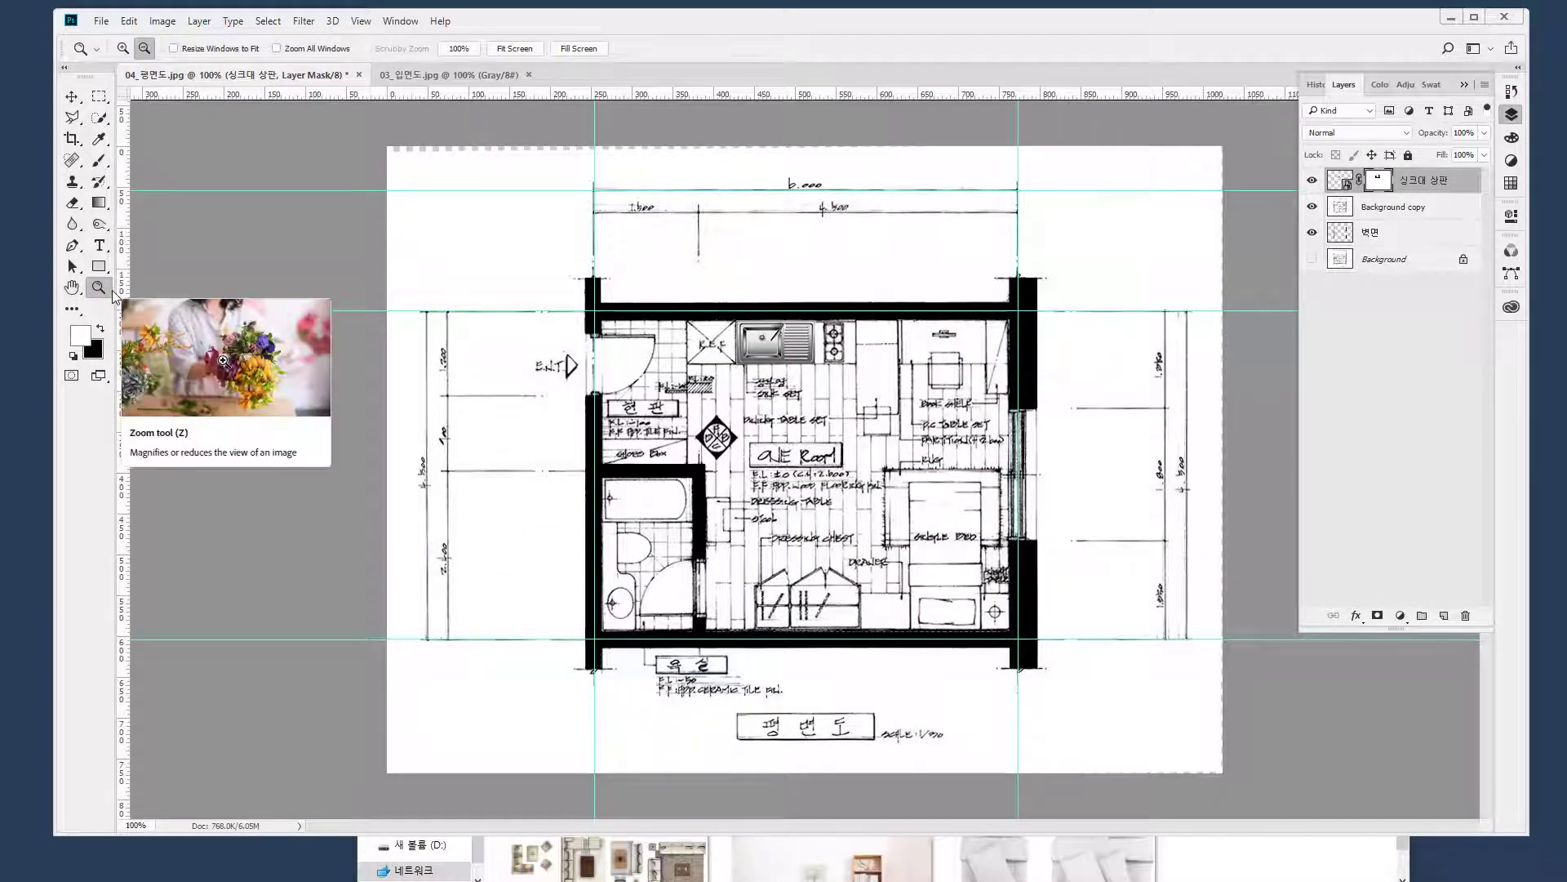
pyautogui.click(1312, 207)
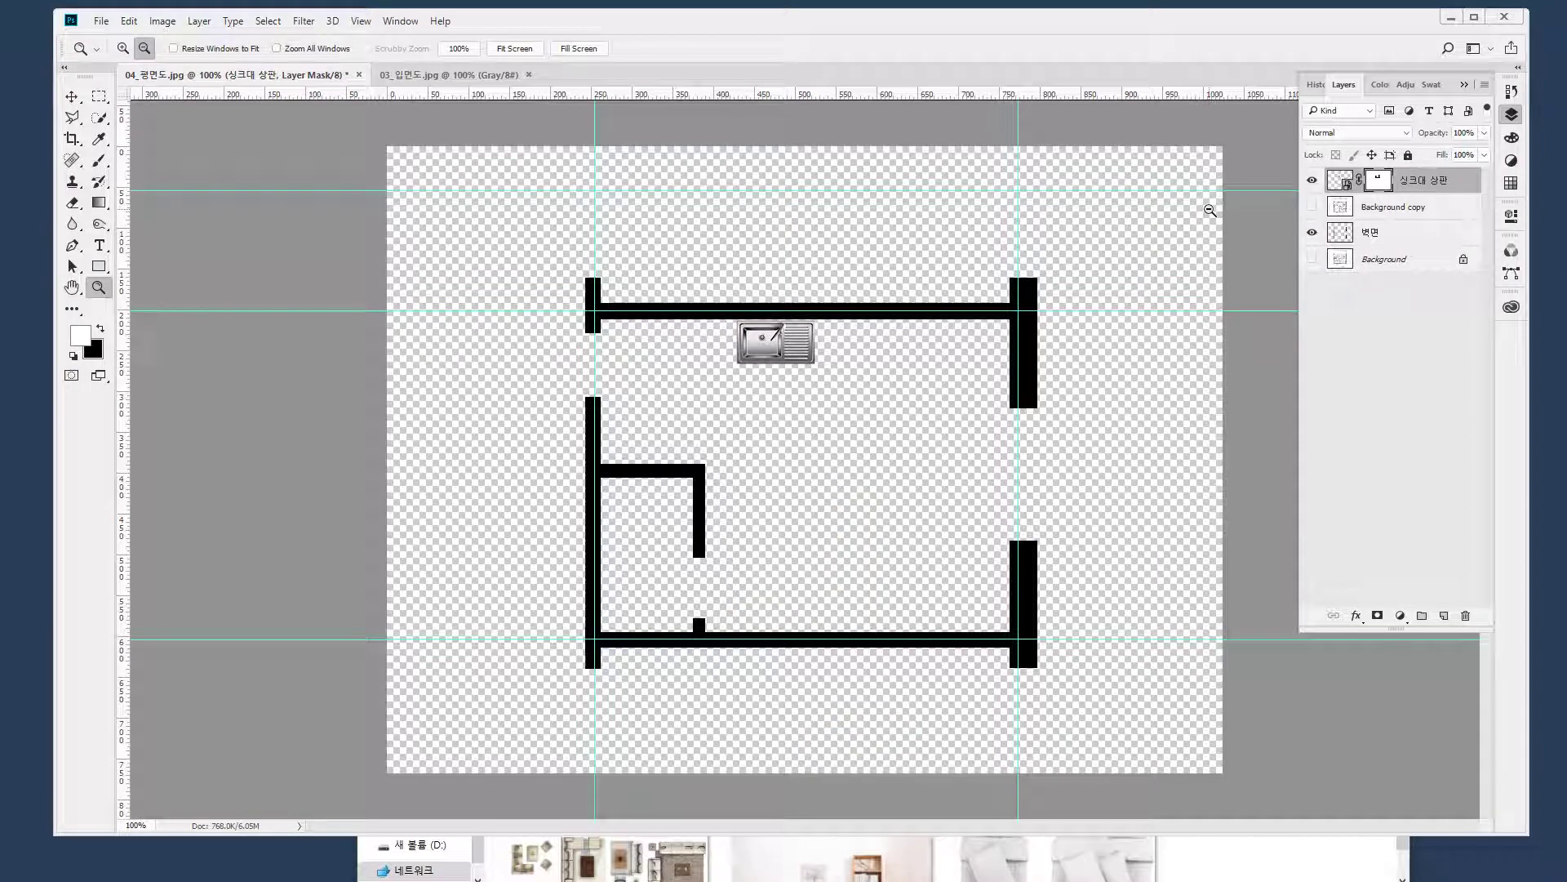
pyautogui.click(1311, 208)
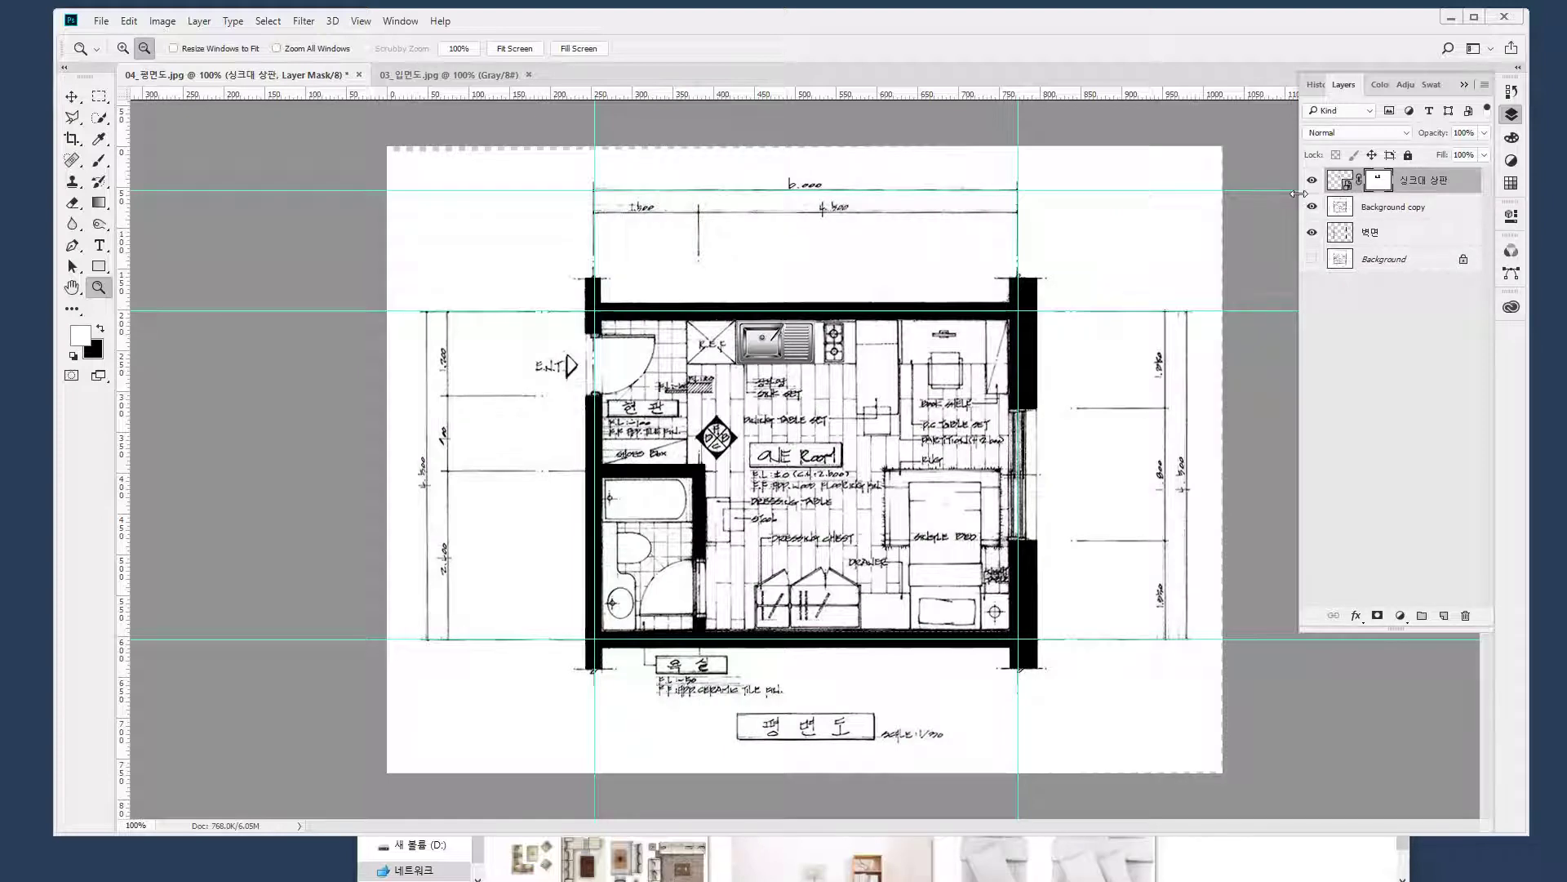